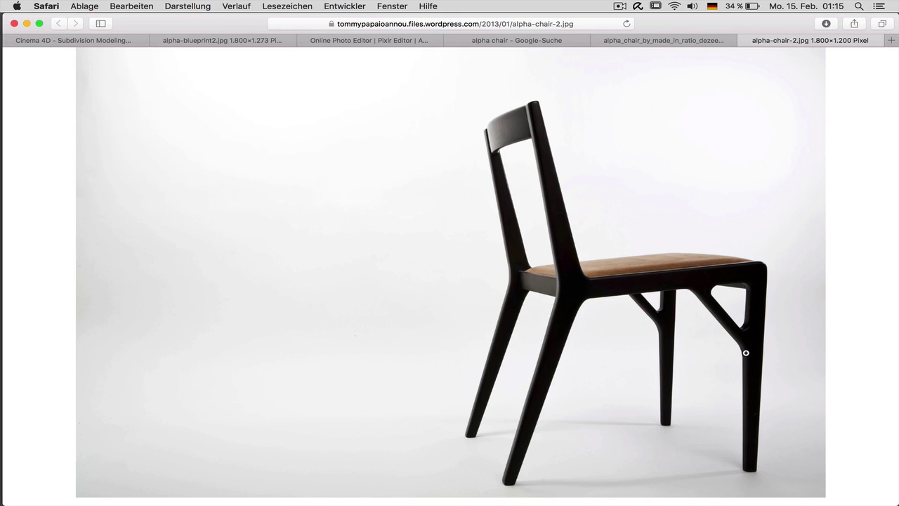
- Switch from the Alpha chair reference photo in Safari to the empty Cinema 4D scene
{"action": "key", "text": "super+Tab"}
{"action": "key", "text": "super+Tab"}
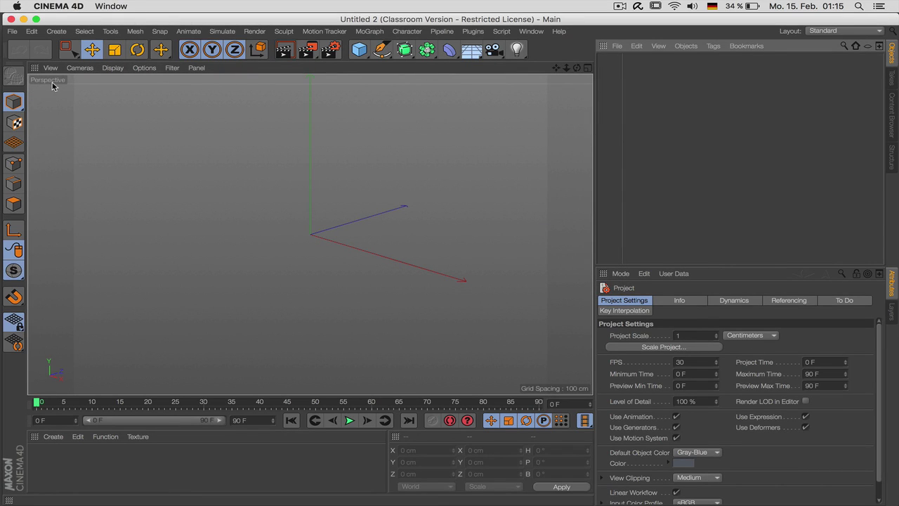
- Load bp.jpg as the Front view's background image in View Settings
{"action": "key", "text": "F2"}
{"action": "key", "text": "F3"}
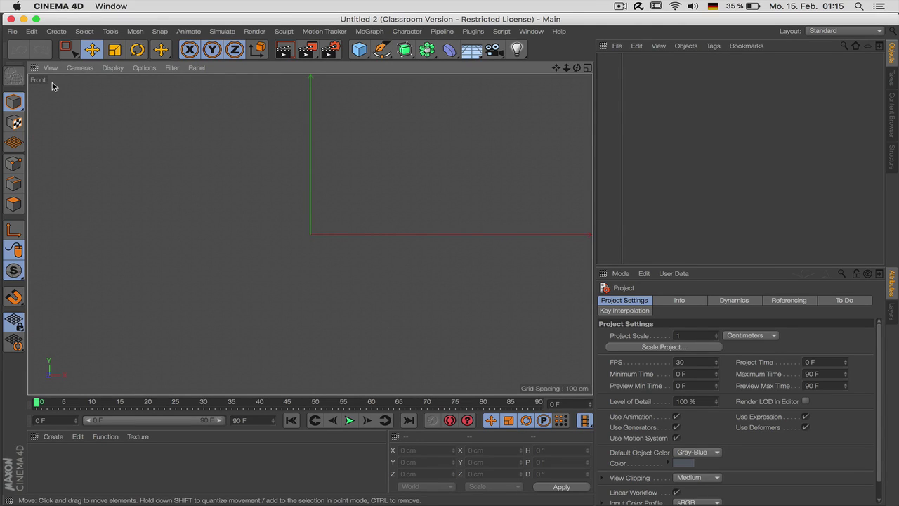
{"action": "left_click", "coordinate": [621, 273]}
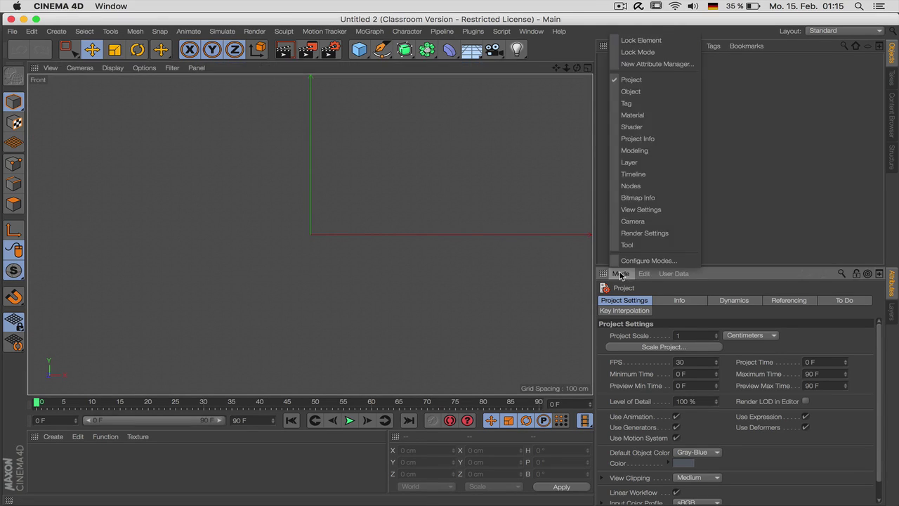
{"action": "left_click", "coordinate": [645, 209]}
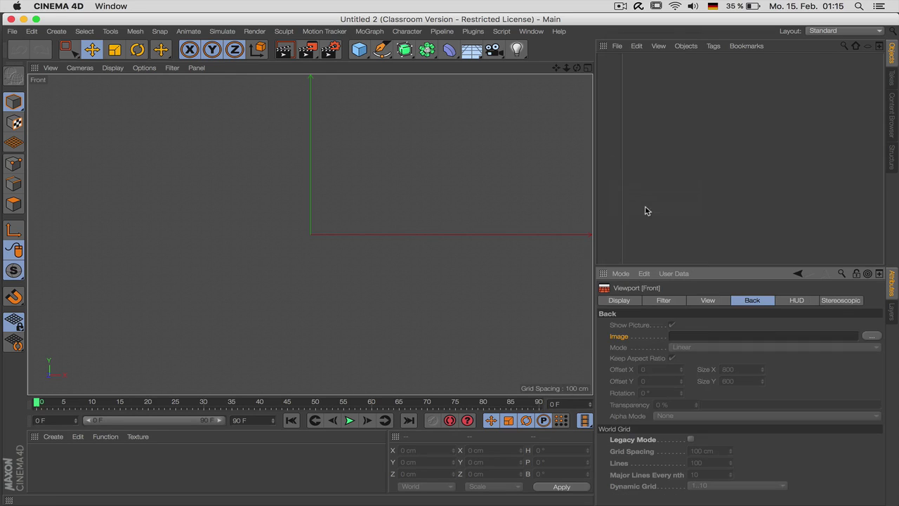
{"action": "left_click", "coordinate": [870, 336]}
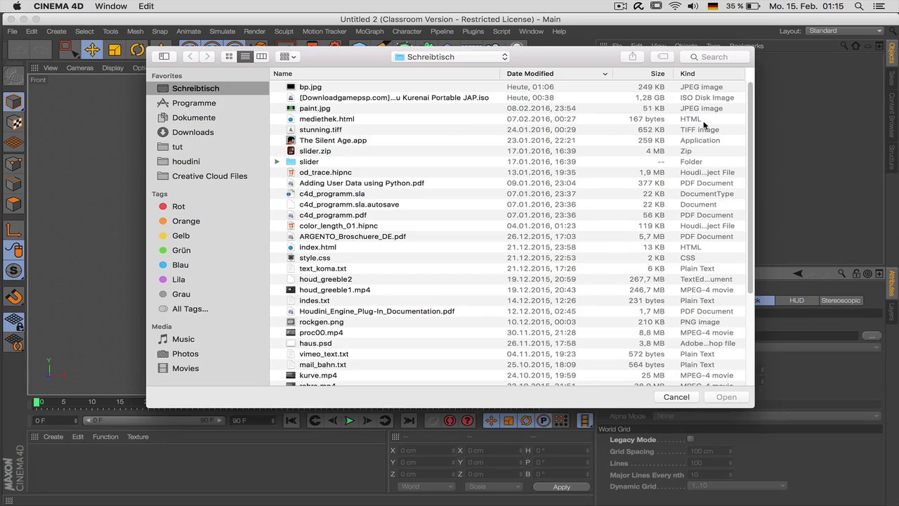
{"action": "double_click", "coordinate": [312, 87]}
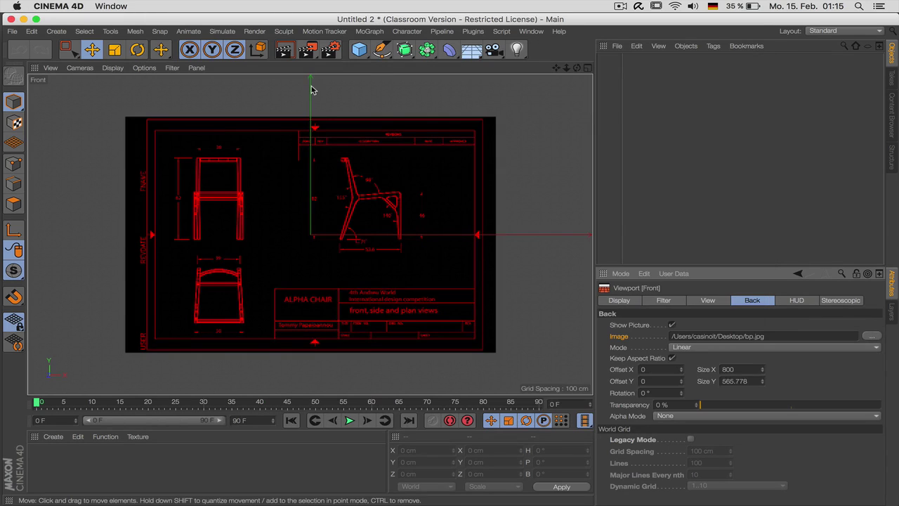
- Load bp.jpg as the background image of the Right and Top views as well
{"action": "key", "text": "F3"}
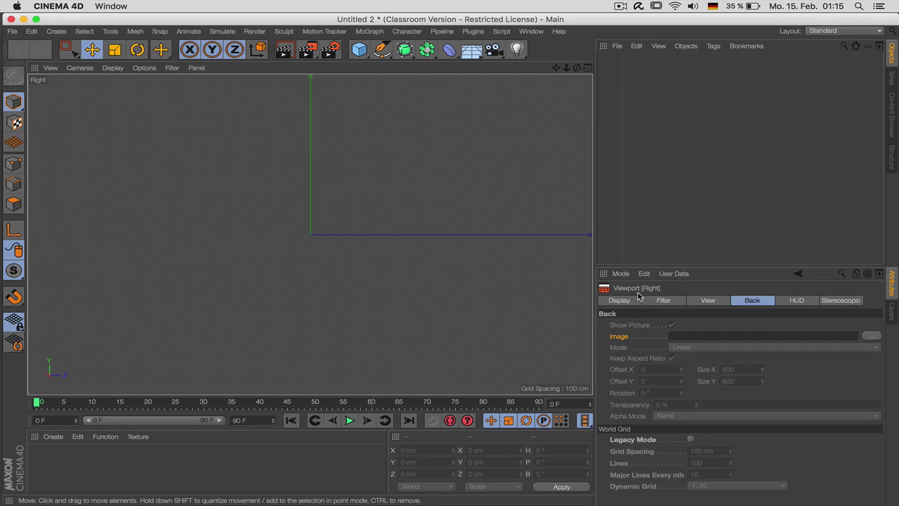
{"action": "left_click", "coordinate": [871, 336]}
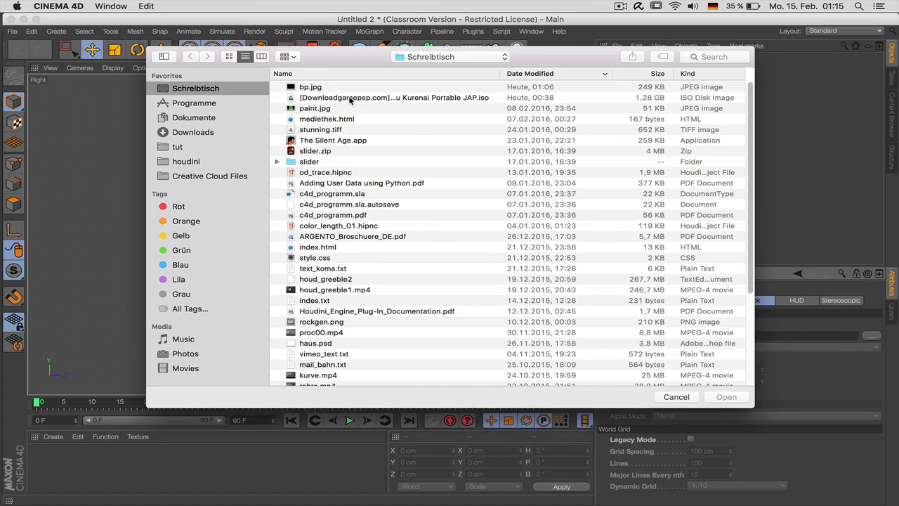
{"action": "double_click", "coordinate": [328, 87]}
{"action": "key", "text": "F2"}
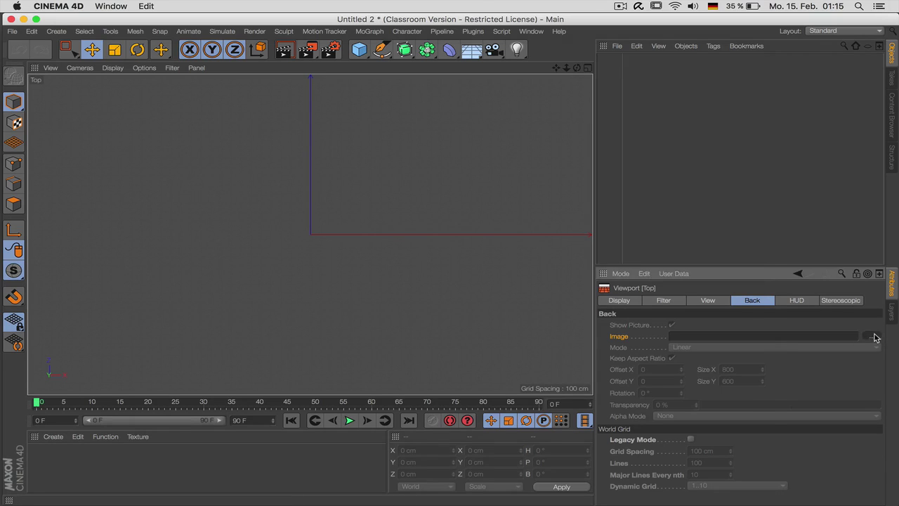
{"action": "left_click", "coordinate": [871, 336]}
{"action": "double_click", "coordinate": [312, 87]}
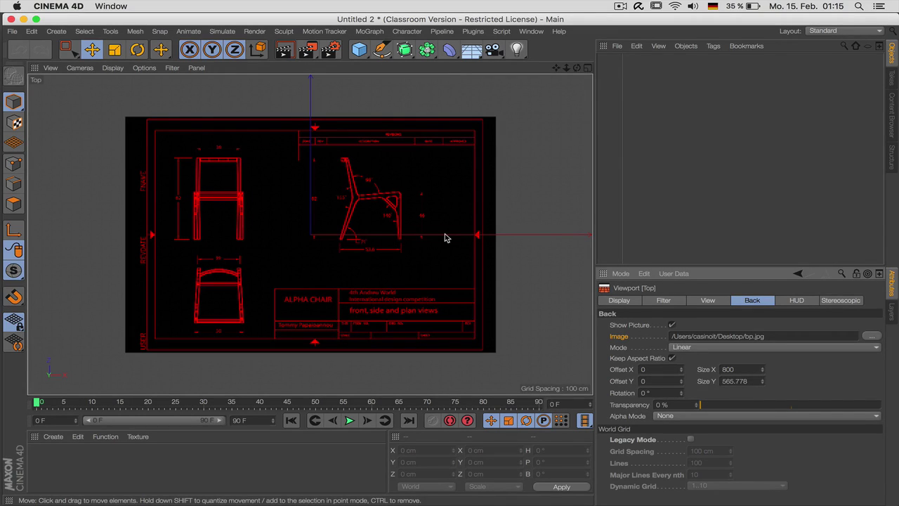
{"action": "key", "text": "super+Tab"}
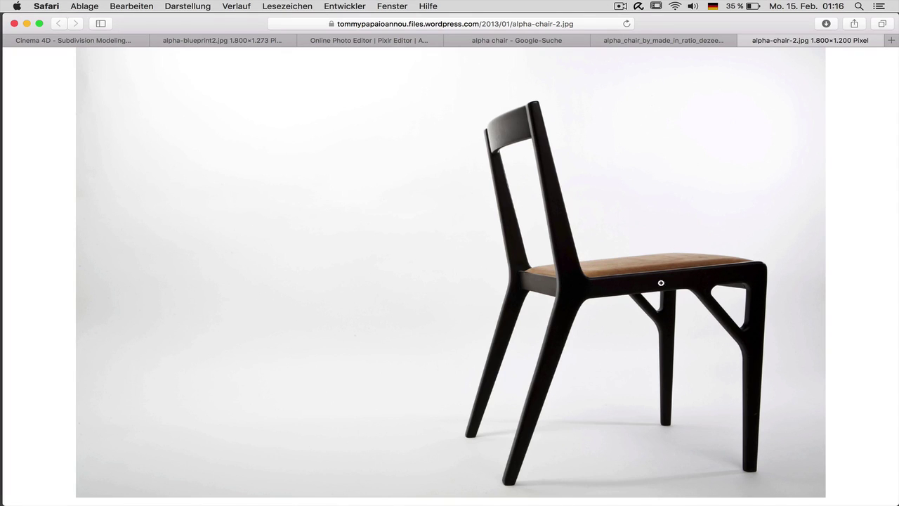
{"action": "key", "text": "super+Tab"}
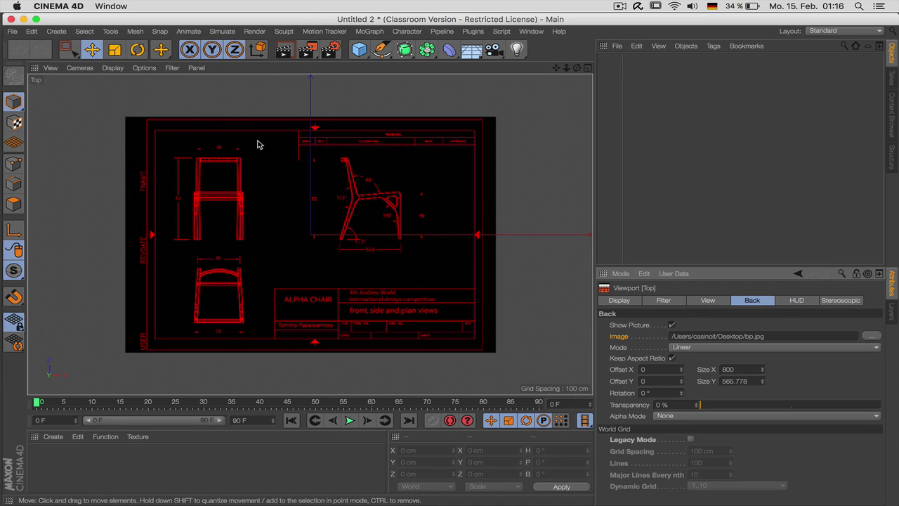
- Zoom into the Right view blueprint and shift its background offsets to X -138, Y 12
{"action": "key", "text": "F3"}
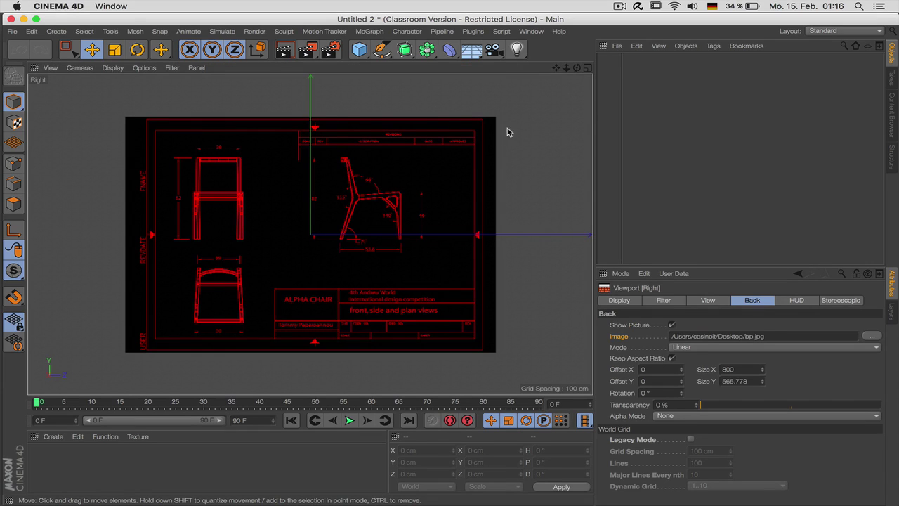
{"action": "left_click_drag", "start_coordinate": [567, 68], "coordinate": [618, 67]}
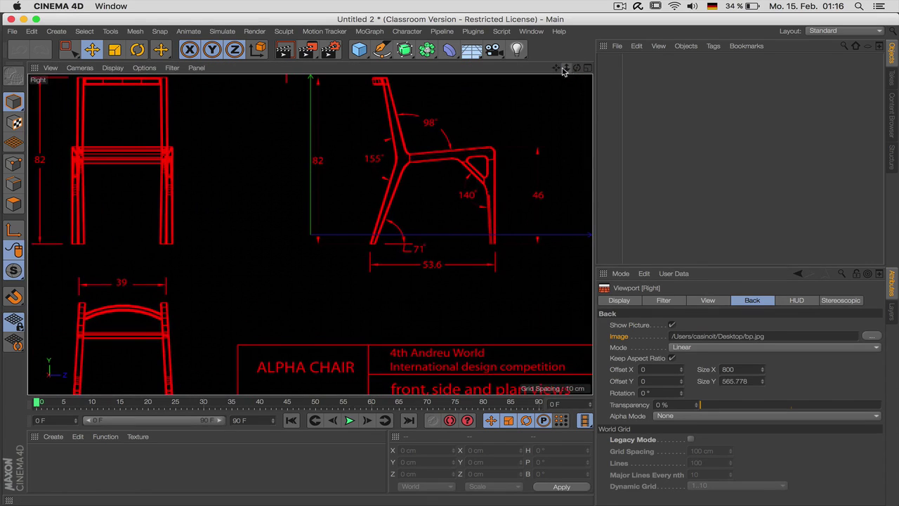
{"action": "left_click_drag", "start_coordinate": [557, 67], "coordinate": [453, 115]}
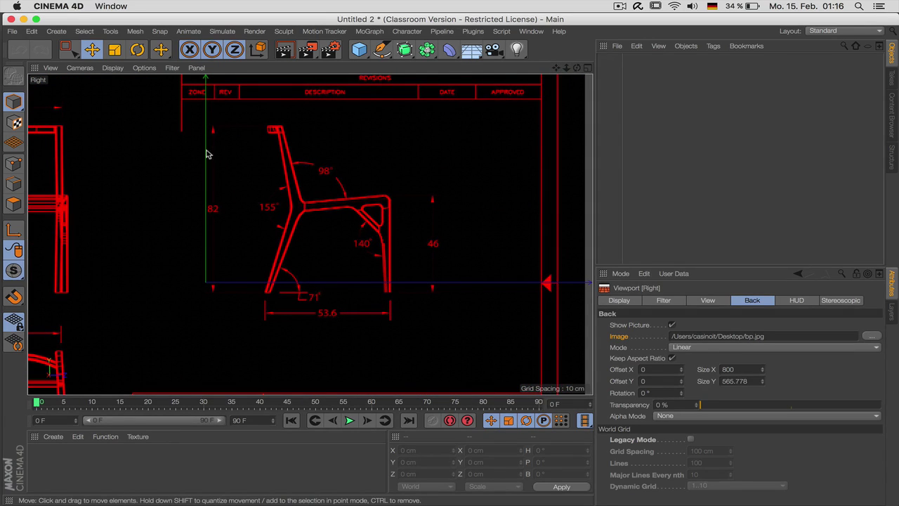
{"action": "left_click", "coordinate": [172, 67]}
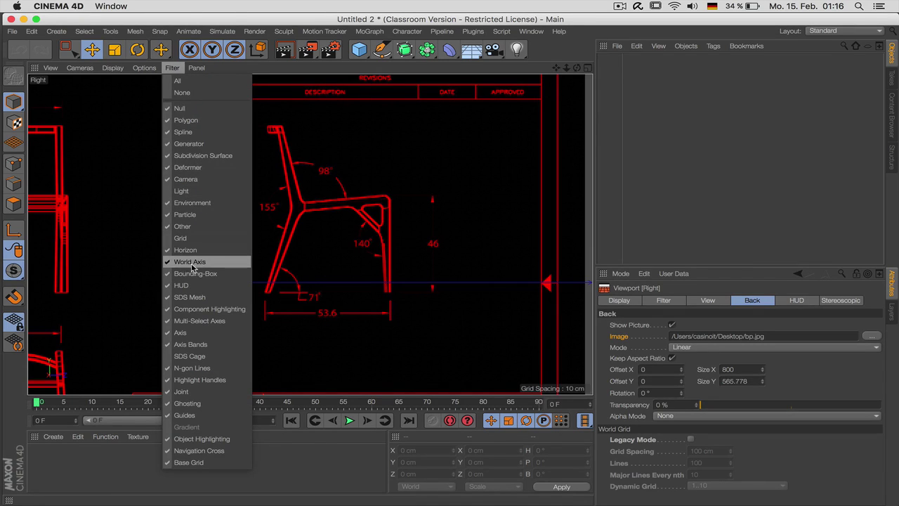
{"action": "left_click", "coordinate": [346, 257]}
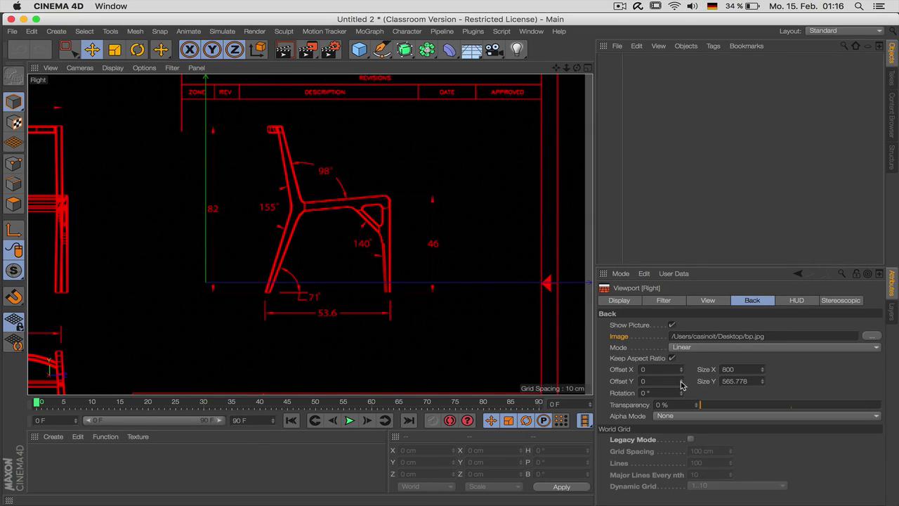
{"action": "mouse_move", "coordinate": [681, 385]}
{"action": "left_mouse_down"}
{"action": "mouse_move", "coordinate": [685, 375]}
{"action": "mouse_move", "coordinate": [676, 378]}
{"action": "left_mouse_up"}
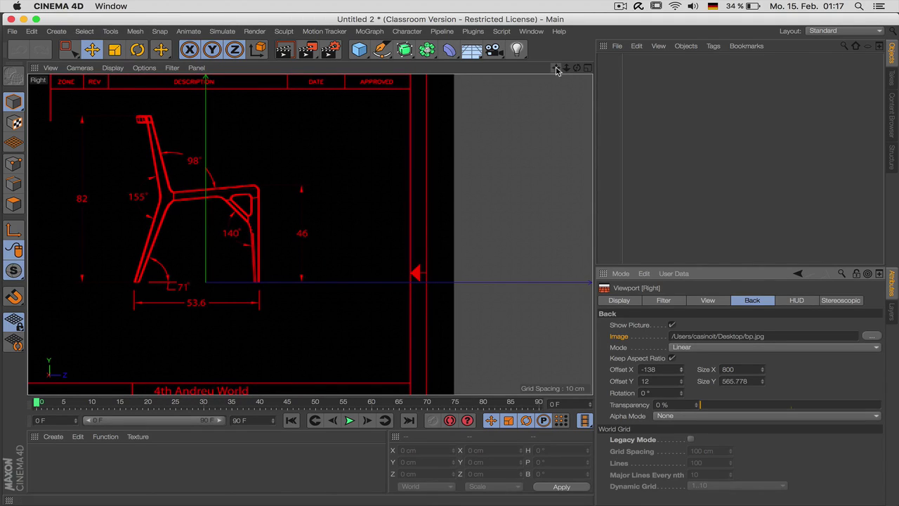
- Cycle through the viewports and check the Right view background's vertical offset
{"action": "key", "text": "F2"}
{"action": "key", "text": "F1"}
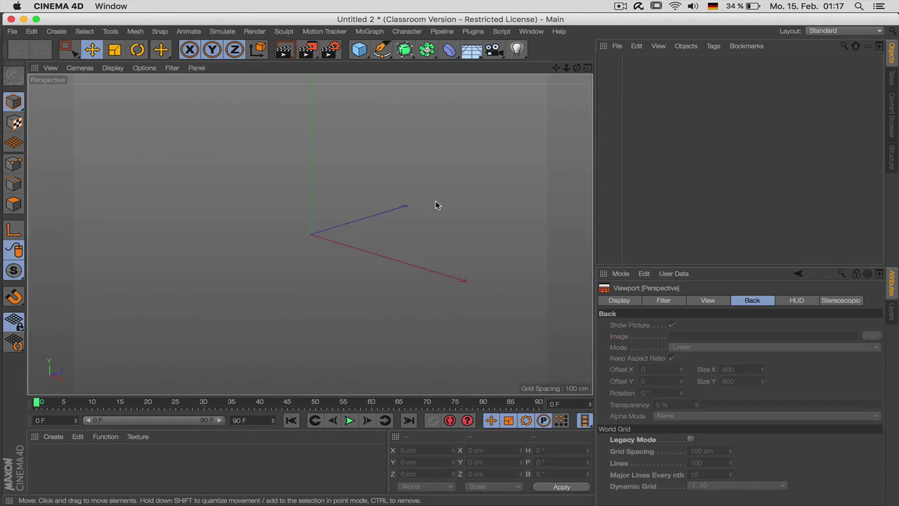
{"action": "key", "text": "F3"}
{"action": "key", "text": "F4"}
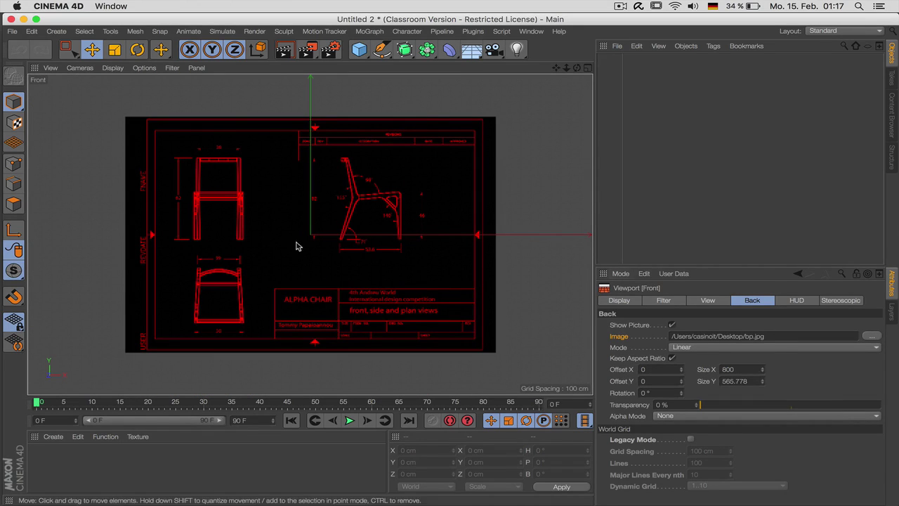
{"action": "scroll", "coordinate": [303, 251], "scroll_direction": "up", "scroll_amount": 3}
{"action": "scroll", "coordinate": [303, 251], "scroll_direction": "down", "scroll_amount": 3}
{"action": "key", "text": "F3"}
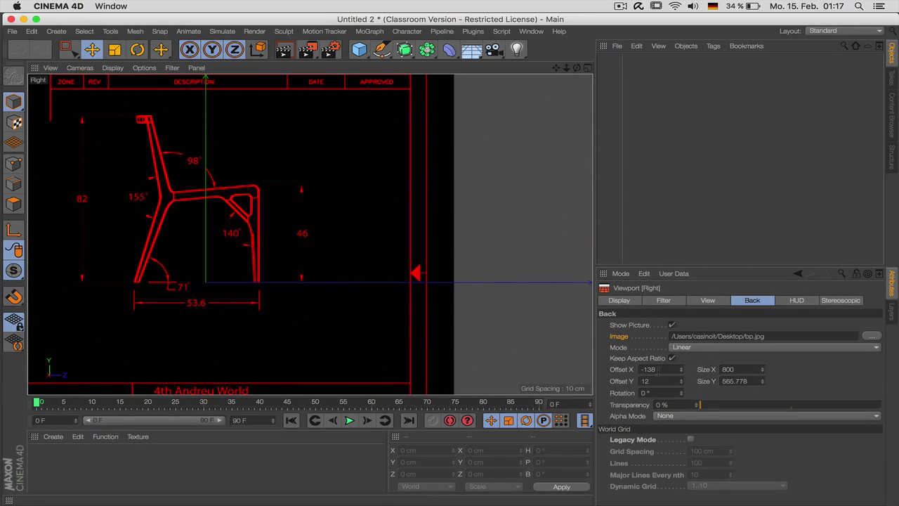
{"action": "left_click", "coordinate": [655, 381]}
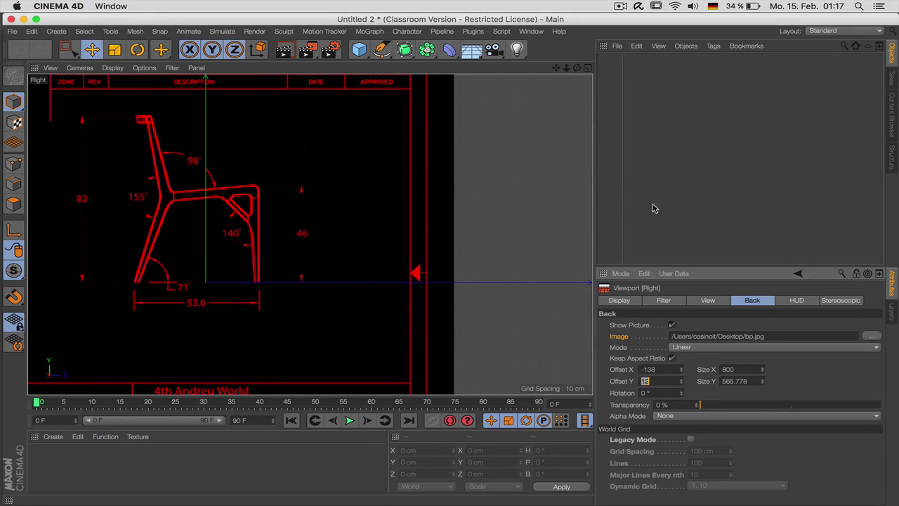
- Set the Front view blueprint's vertical offset to -12 and slide it right
{"action": "key", "text": "F2"}
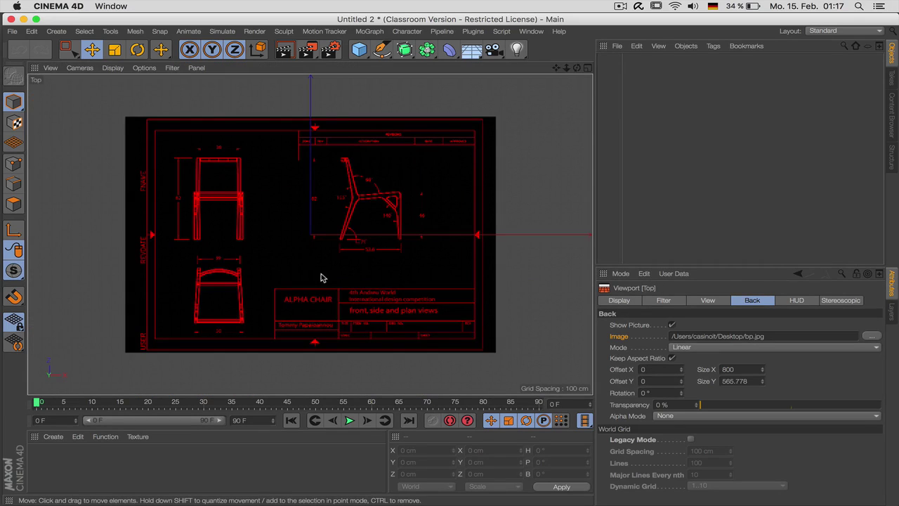
{"action": "key", "text": "F1"}
{"action": "key", "text": "F3"}
{"action": "key", "text": "F2"}
{"action": "key", "text": "F3"}
{"action": "key", "text": "F4"}
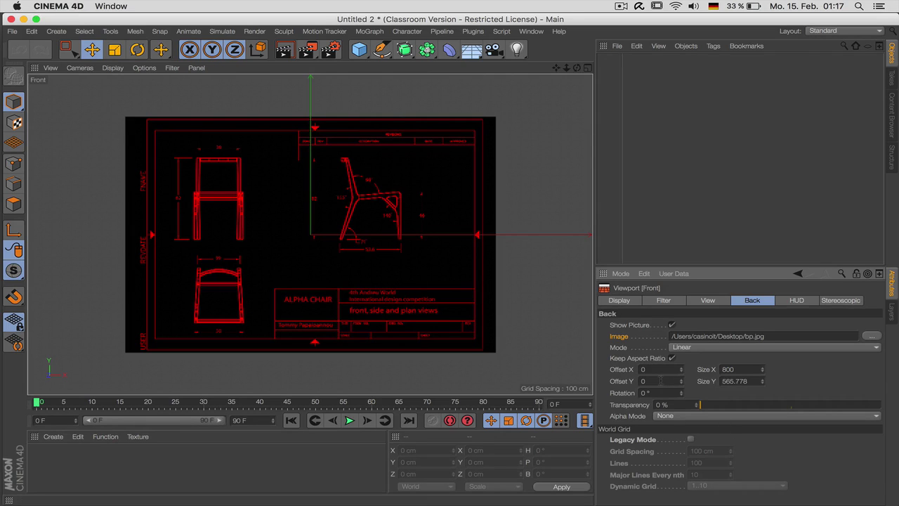
{"action": "left_click", "coordinate": [660, 381]}
{"action": "type", "text": "-12"}
{"action": "key", "text": "Return"}
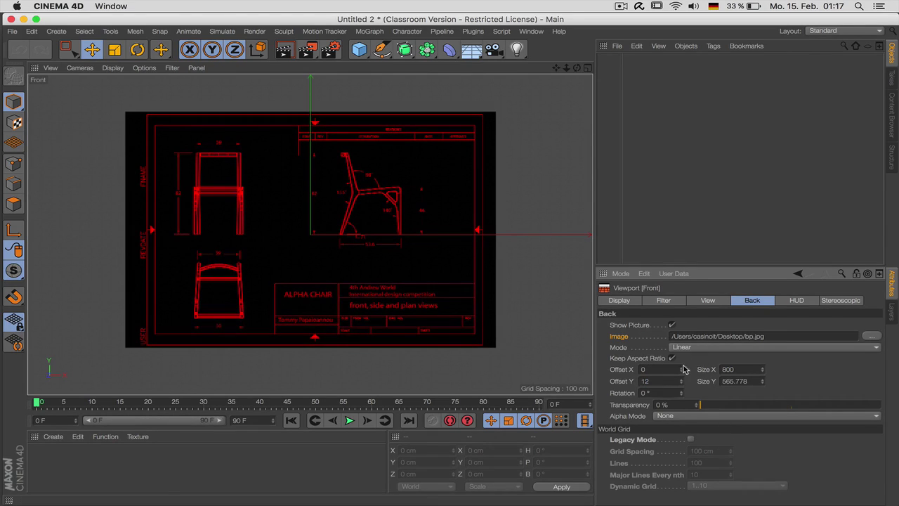
{"action": "left_click_drag", "start_coordinate": [681, 372], "coordinate": [750, 372]}
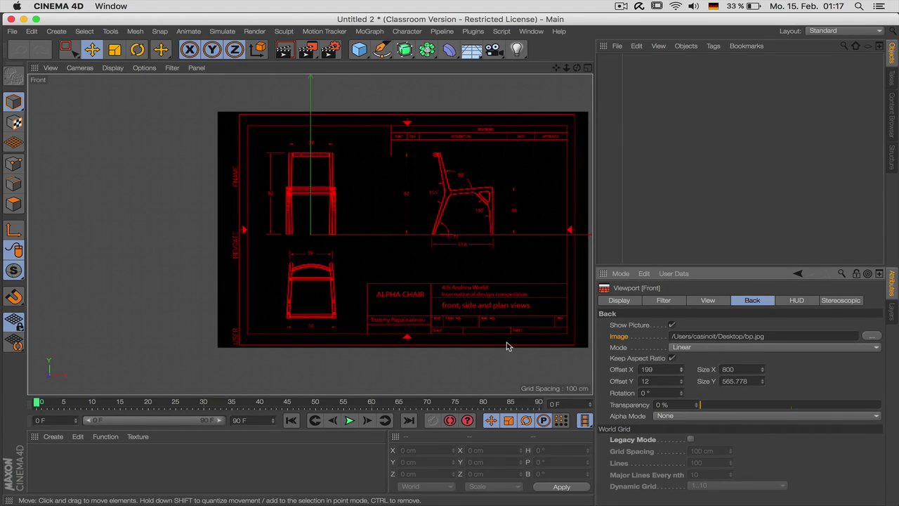
- Offset the Top view blueprint to X 198, Y 162, zooming to check alignment
{"action": "key", "text": "F2"}
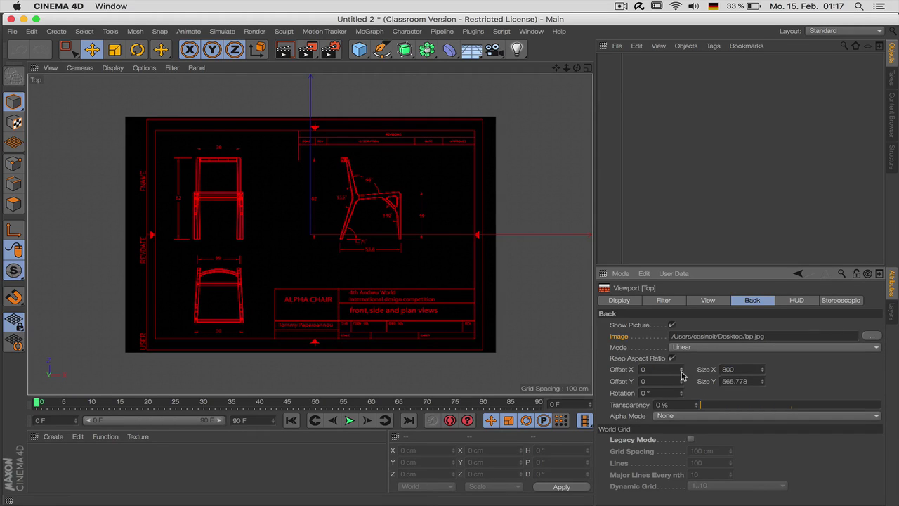
{"action": "left_click_drag", "start_coordinate": [681, 369], "coordinate": [743, 369]}
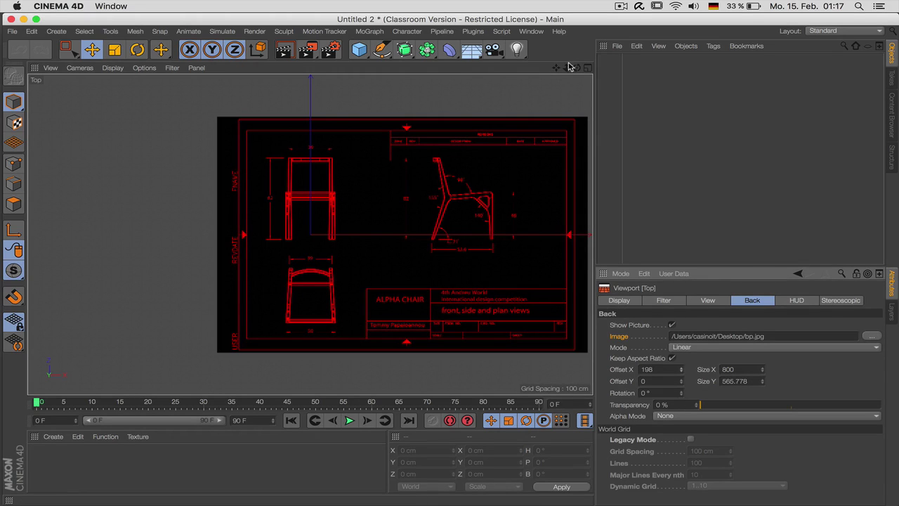
{"action": "left_click_drag", "start_coordinate": [566, 67], "coordinate": [590, 67]}
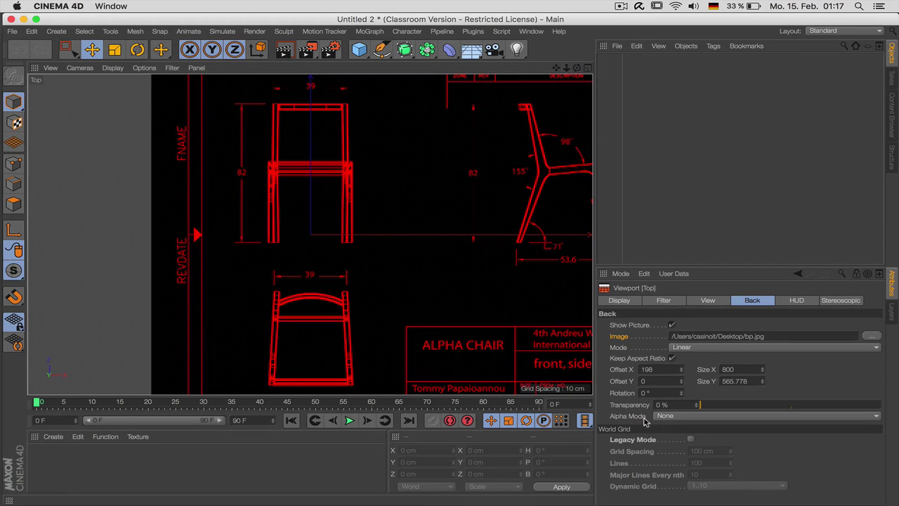
{"action": "left_click_drag", "start_coordinate": [680, 383], "coordinate": [728, 383]}
{"action": "left_click_drag", "start_coordinate": [567, 68], "coordinate": [510, 113]}
{"action": "left_click_drag", "start_coordinate": [568, 68], "coordinate": [311, 235]}
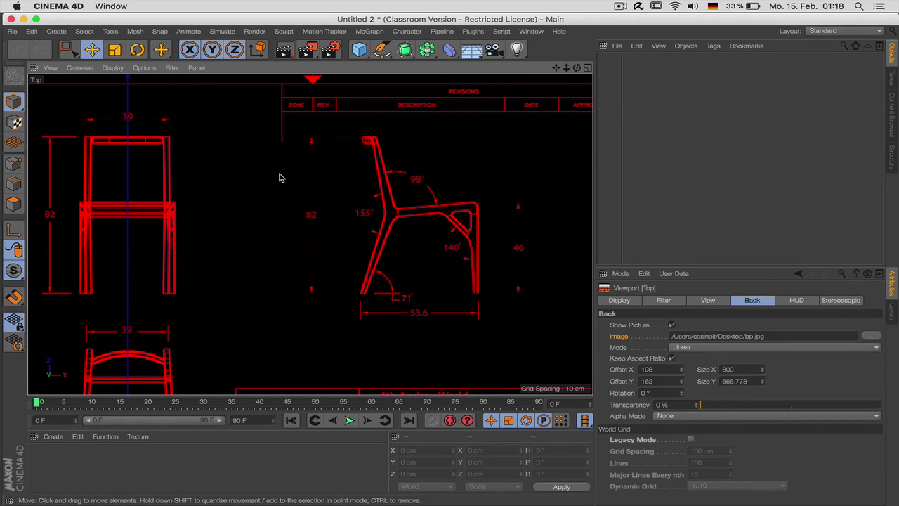
- Create a Polygon facing +X and move it to the chair's back-seat joint
{"action": "key", "text": "F3"}
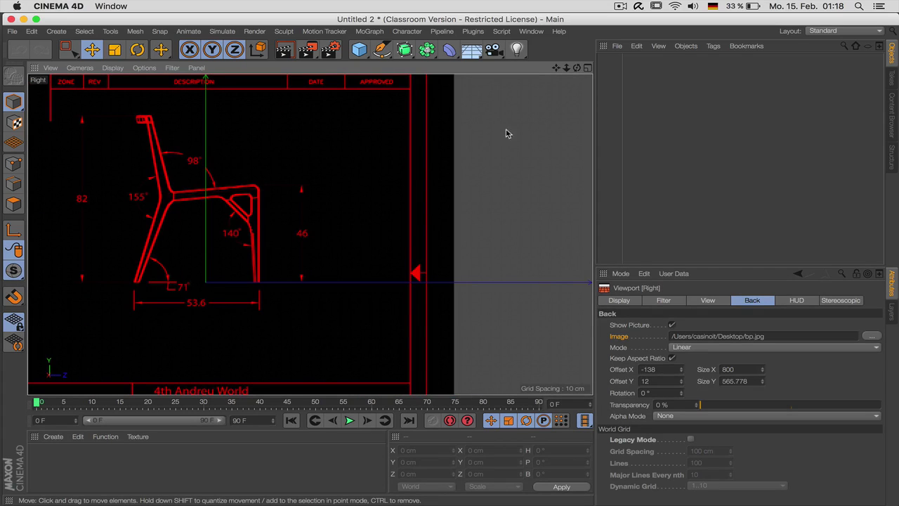
{"action": "left_click_drag", "start_coordinate": [566, 67], "coordinate": [654, 107]}
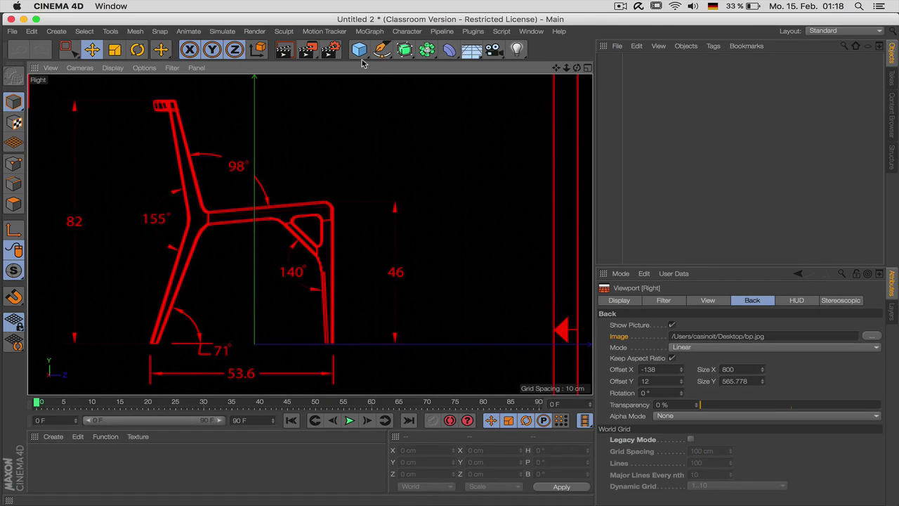
{"action": "left_click_drag", "start_coordinate": [360, 50], "coordinate": [534, 87]}
{"action": "left_click", "coordinate": [668, 371]}
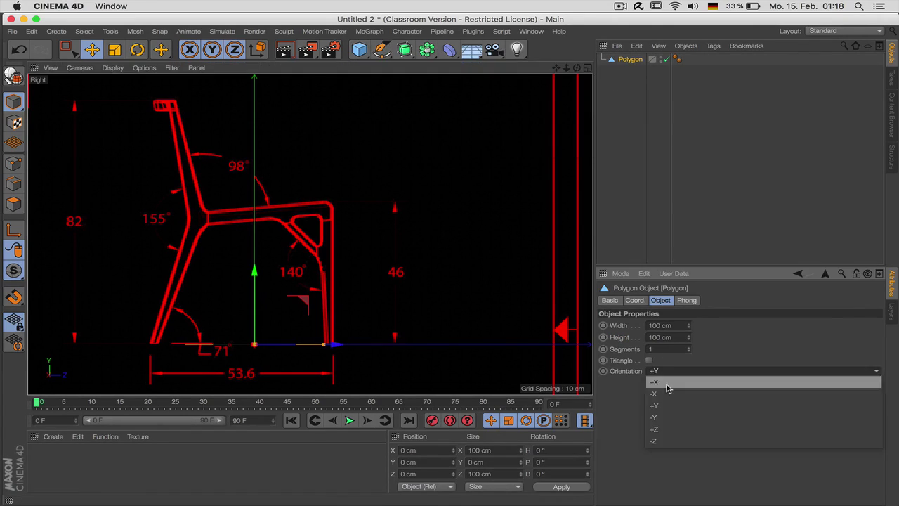
{"action": "left_click", "coordinate": [669, 427]}
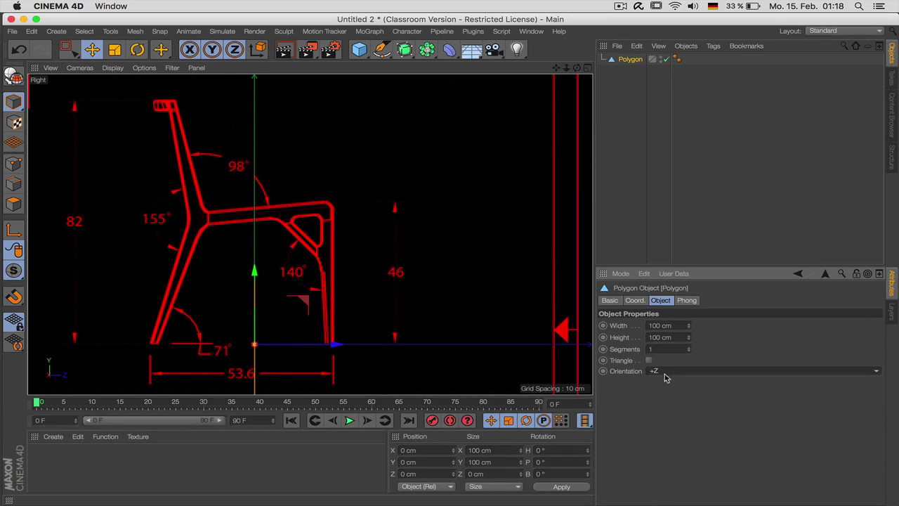
{"action": "left_click", "coordinate": [667, 372]}
{"action": "left_click", "coordinate": [669, 383]}
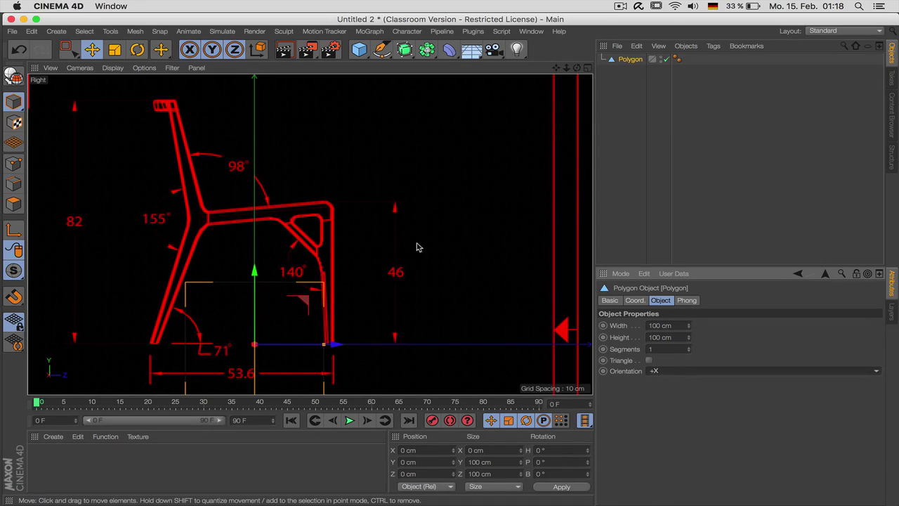
{"action": "left_click_drag", "start_coordinate": [356, 259], "coordinate": [299, 131]}
- Make the polygon editable and scale all its edges down to 13.3 cm square
{"action": "left_click", "coordinate": [14, 76]}
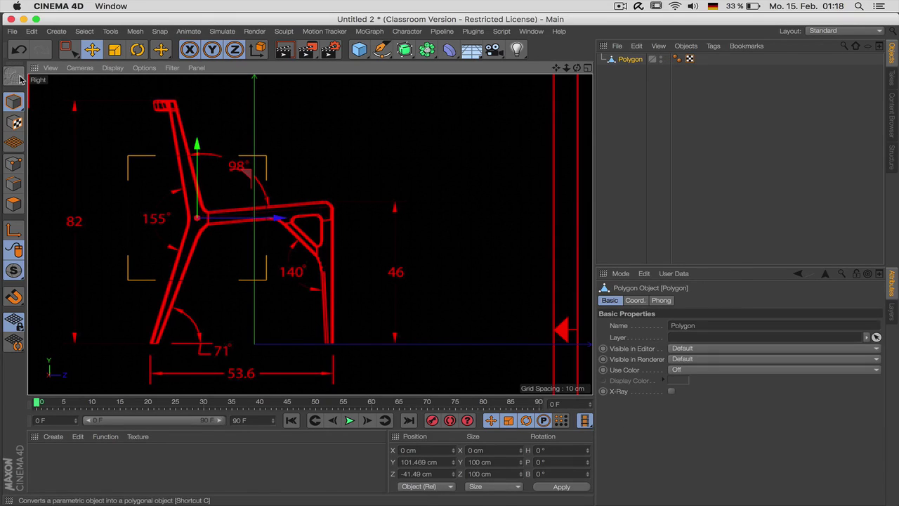
{"action": "left_click", "coordinate": [14, 184]}
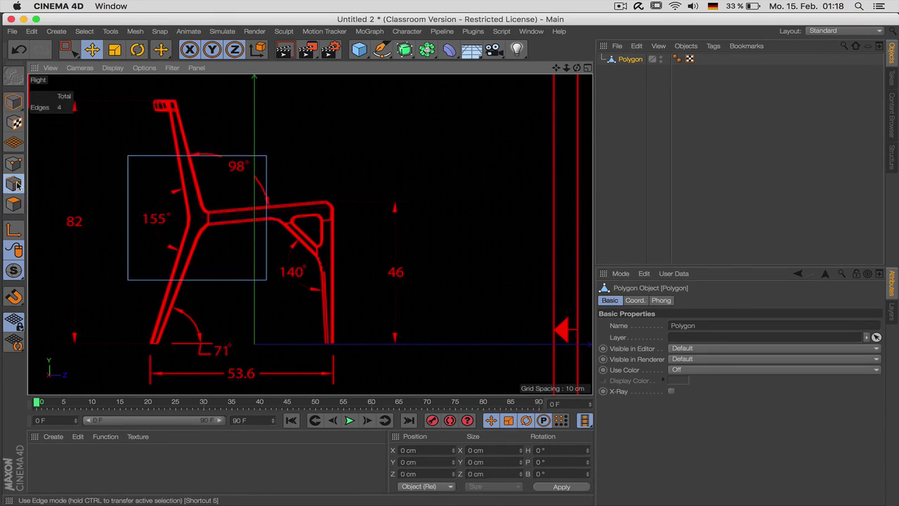
{"action": "key", "text": "super+a"}
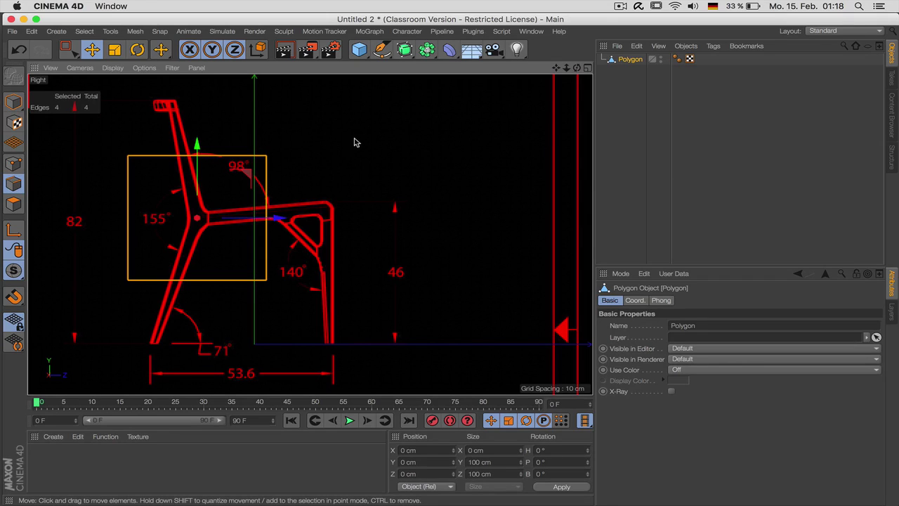
{"action": "key", "text": "t"}
{"action": "left_click_drag", "start_coordinate": [411, 121], "coordinate": [87, 319]}
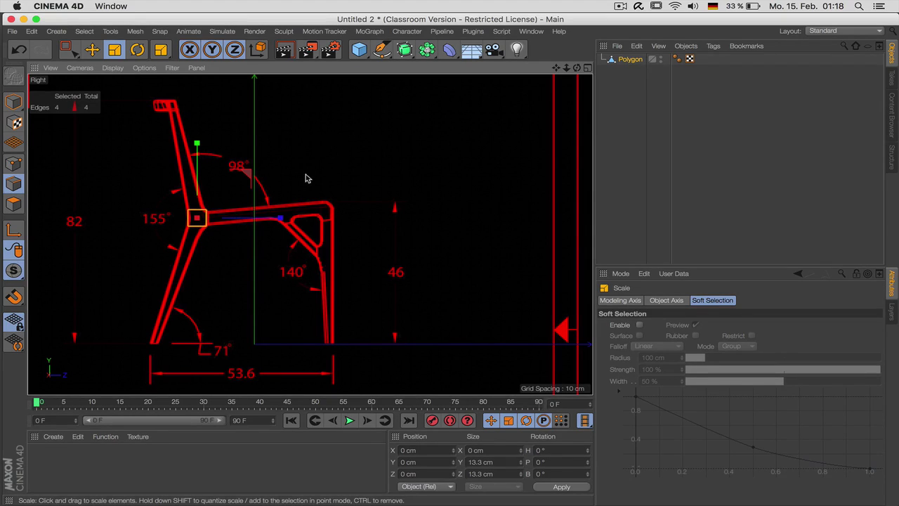
- Extrude the square's top and bottom edges up and down along the back leg
{"action": "key", "text": "9"}
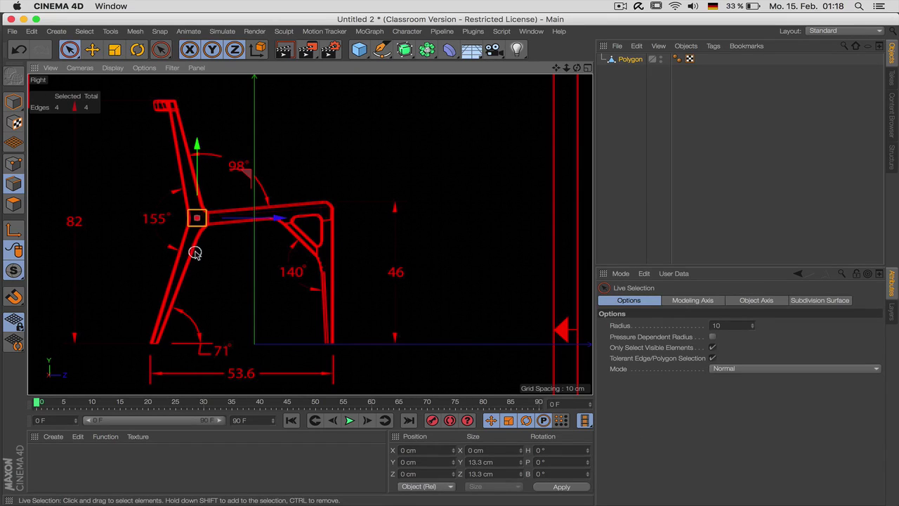
{"action": "left_click", "coordinate": [198, 217]}
{"action": "key", "text": "d"}
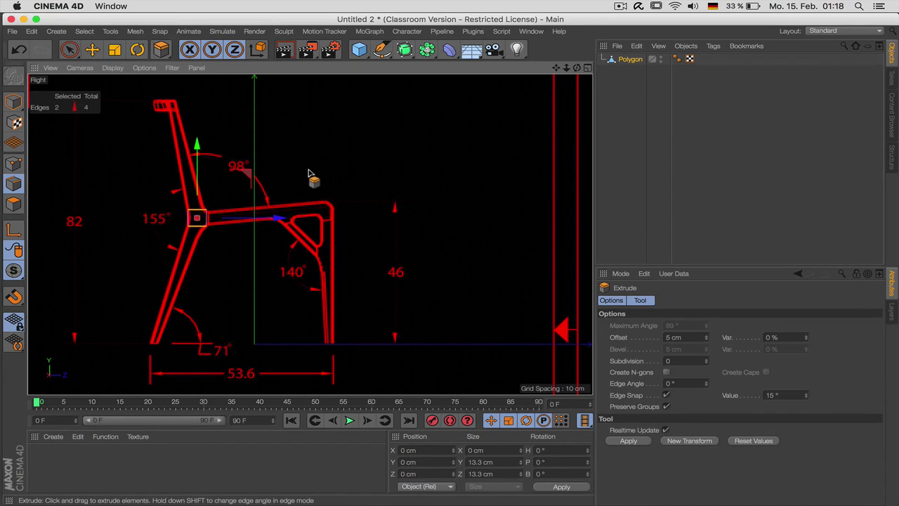
{"action": "right_click", "coordinate": [307, 173]}
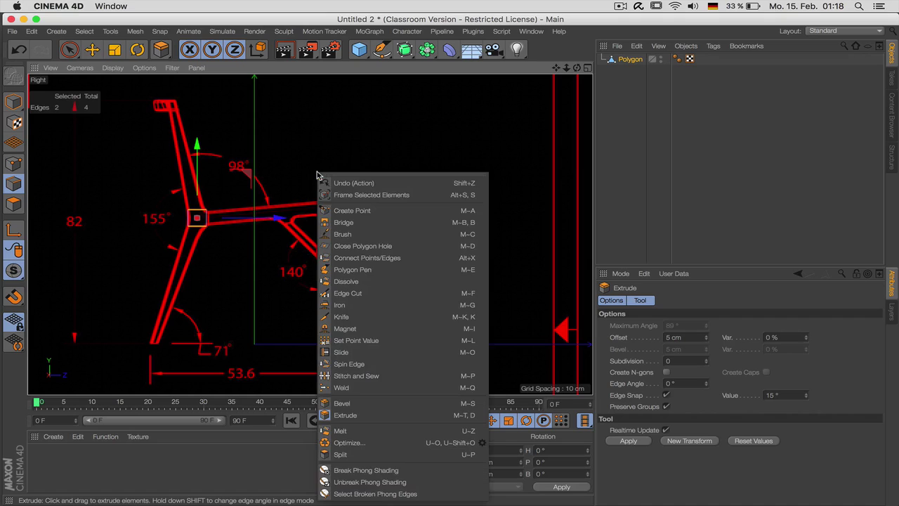
{"action": "left_click", "coordinate": [350, 416]}
{"action": "left_click_drag", "start_coordinate": [349, 168], "coordinate": [457, 168]}
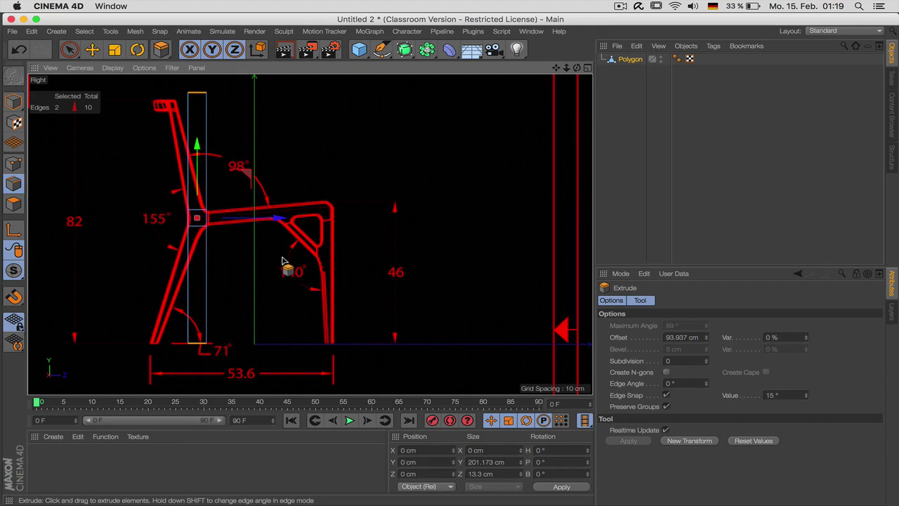
- Move and narrow the foot points, and move the top points onto the backrest's end
{"action": "key", "text": "Return"}
{"action": "key", "text": "0"}
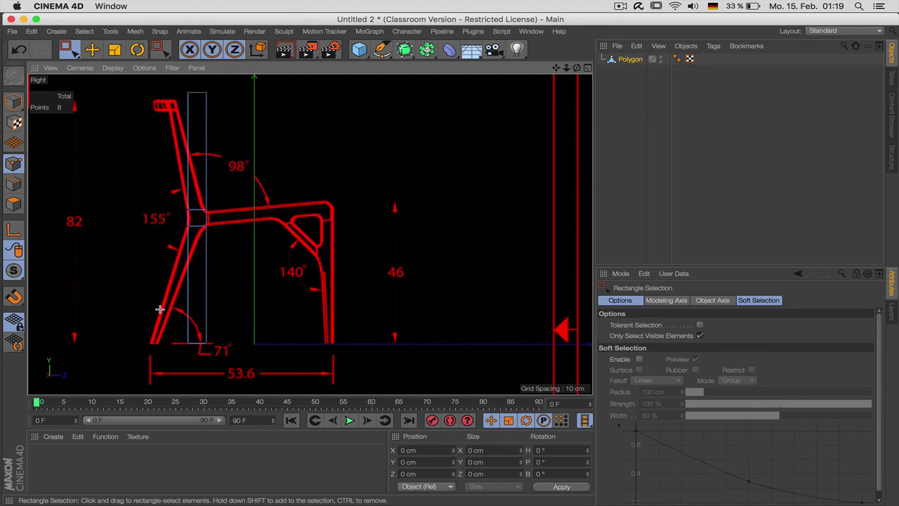
{"action": "left_click_drag", "start_coordinate": [160, 310], "coordinate": [232, 345]}
{"action": "key", "text": "t"}
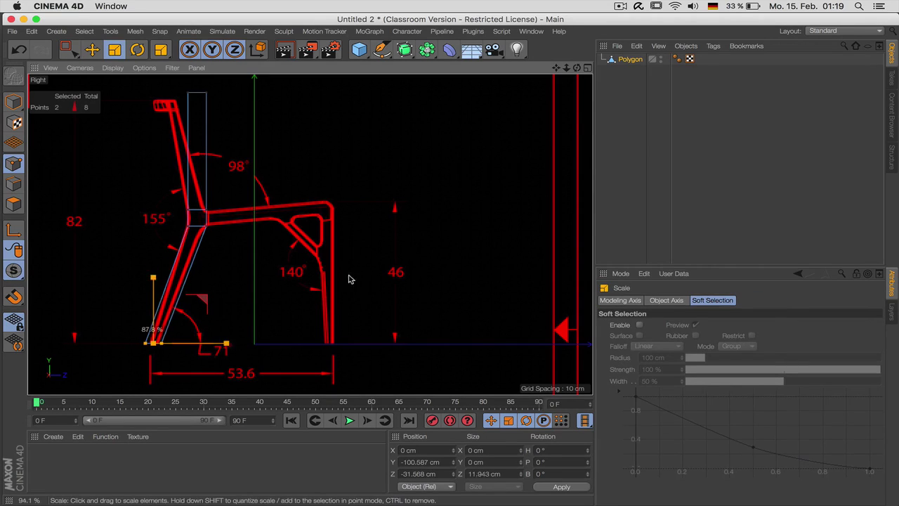
{"action": "left_click_drag", "start_coordinate": [341, 281], "coordinate": [201, 342]}
{"action": "key", "text": "0"}
{"action": "left_click_drag", "start_coordinate": [247, 111], "coordinate": [158, 77]}
{"action": "key", "text": "e"}
{"action": "left_click_drag", "start_coordinate": [319, 139], "coordinate": [100, 193]}
{"action": "key", "text": "t"}
- Extrude the joint edge forward into a seat reaching the chair's front edge
{"action": "key", "text": "Return"}
{"action": "key", "text": "9"}
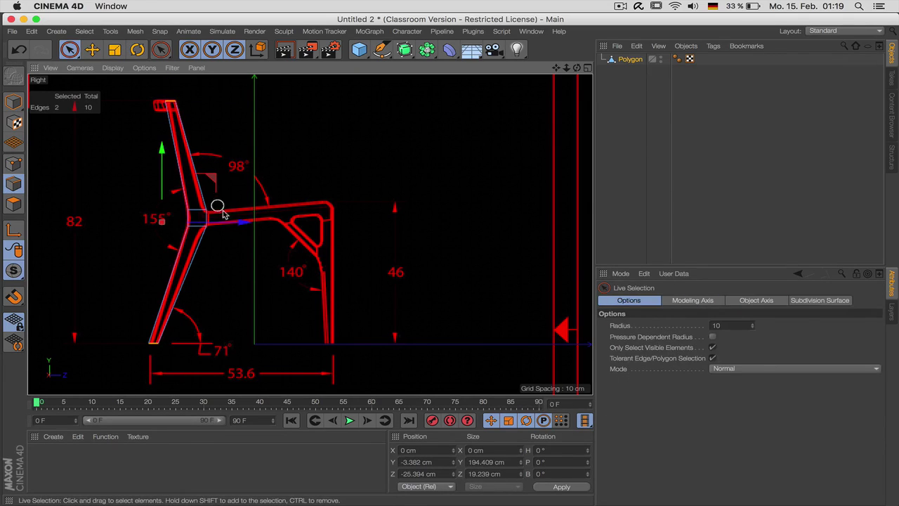
{"action": "left_click", "coordinate": [208, 220]}
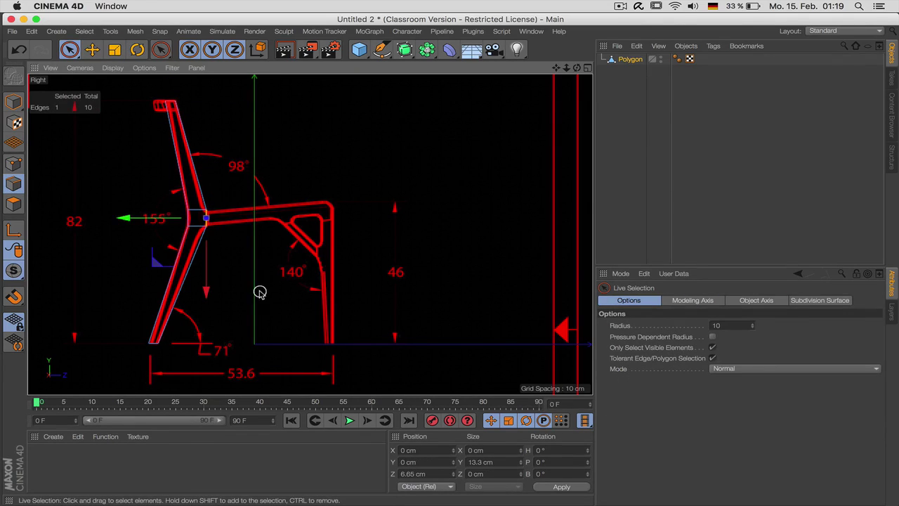
{"action": "key", "text": "d"}
{"action": "left_click_drag", "start_coordinate": [307, 241], "coordinate": [346, 241]}
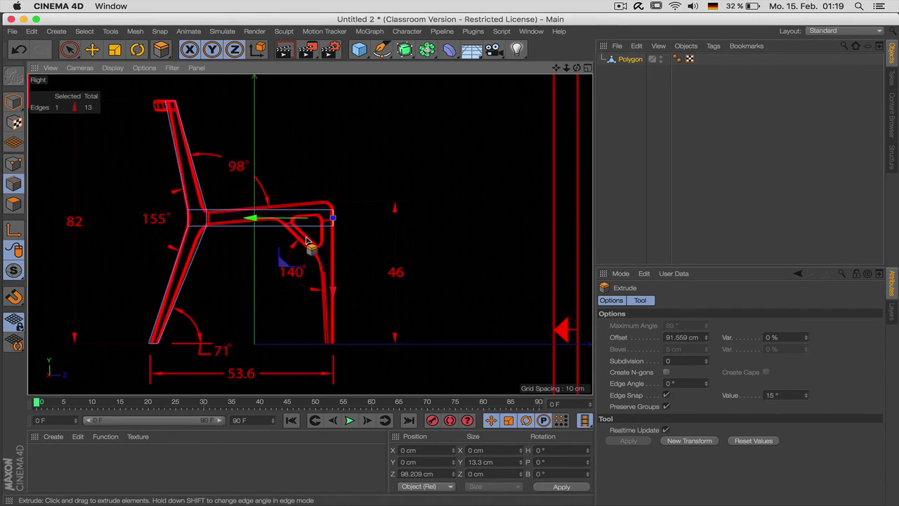
{"action": "left_click_drag", "start_coordinate": [337, 289], "coordinate": [330, 284]}
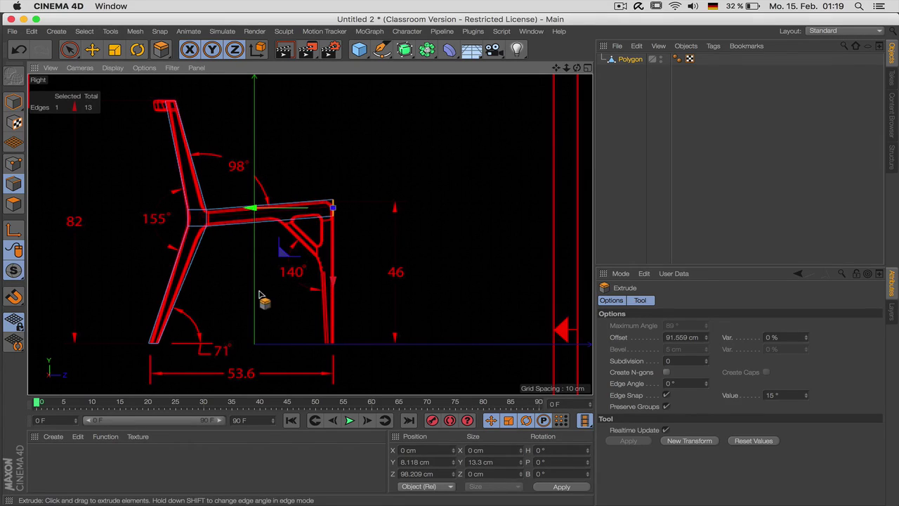
- Scale the seat bar's edges in Y to a 17.153 cm height
{"action": "key", "text": "space"}
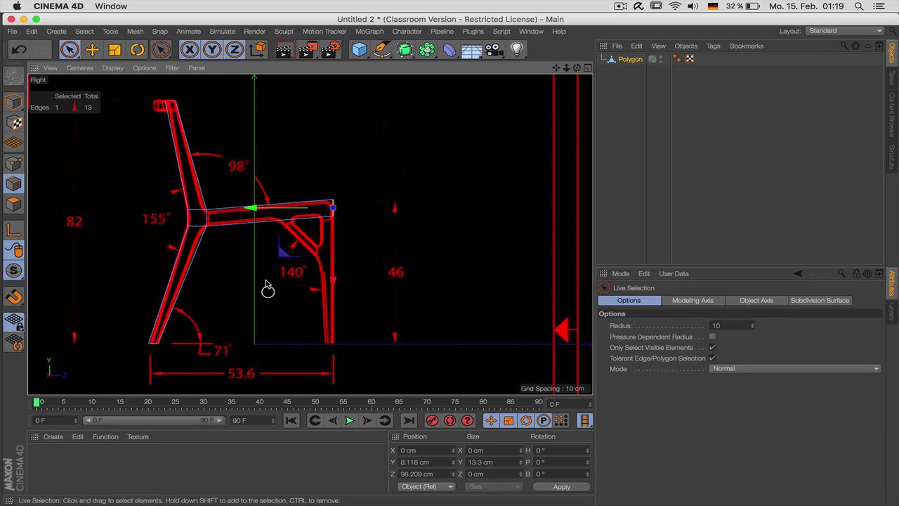
{"action": "left_click", "coordinate": [305, 200], "text": "shift"}
{"action": "key", "text": "t"}
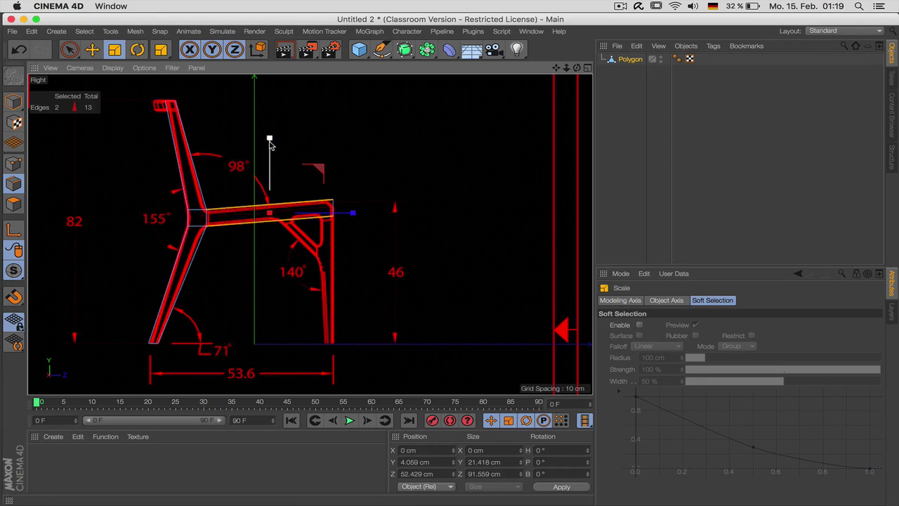
{"action": "left_click_drag", "start_coordinate": [270, 143], "coordinate": [272, 160]}
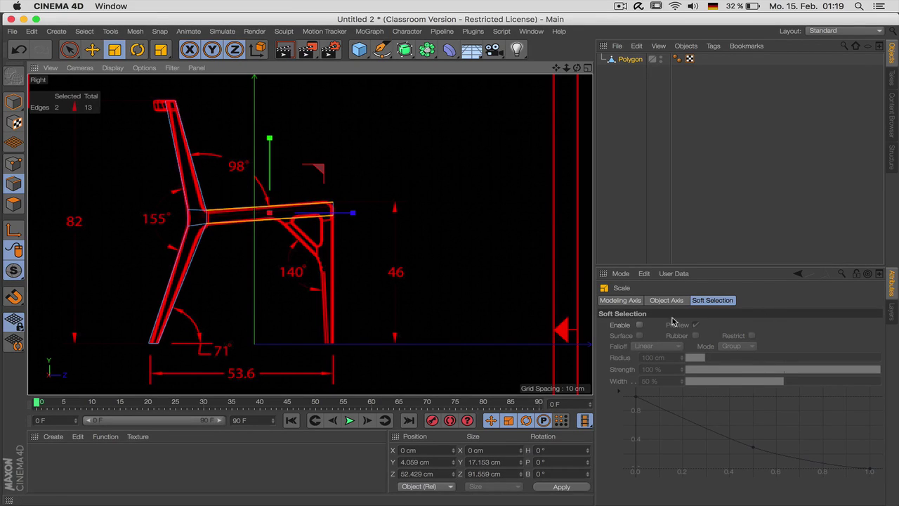
{"action": "left_click", "coordinate": [620, 300]}
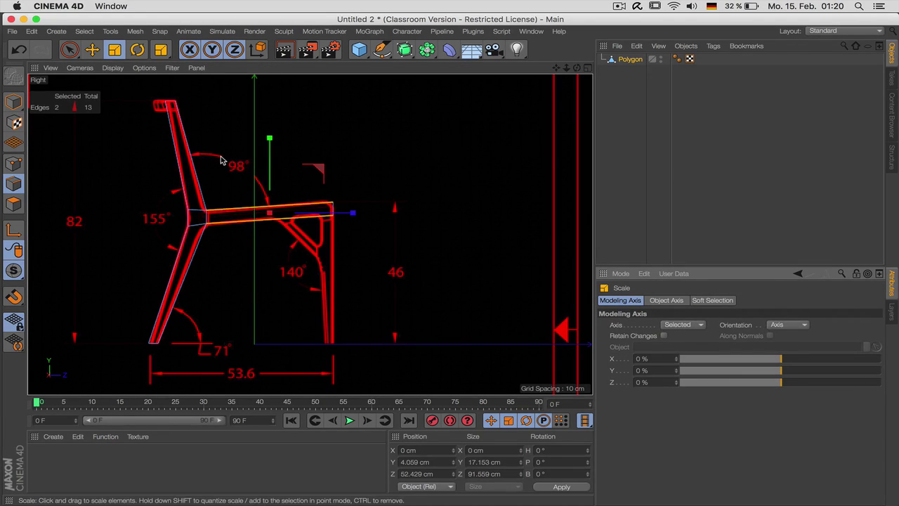
- Scale the two backrest-seat joint points in Y to 9.13 cm apart and reframe the view
{"action": "key", "text": "Return"}
{"action": "key", "text": "0"}
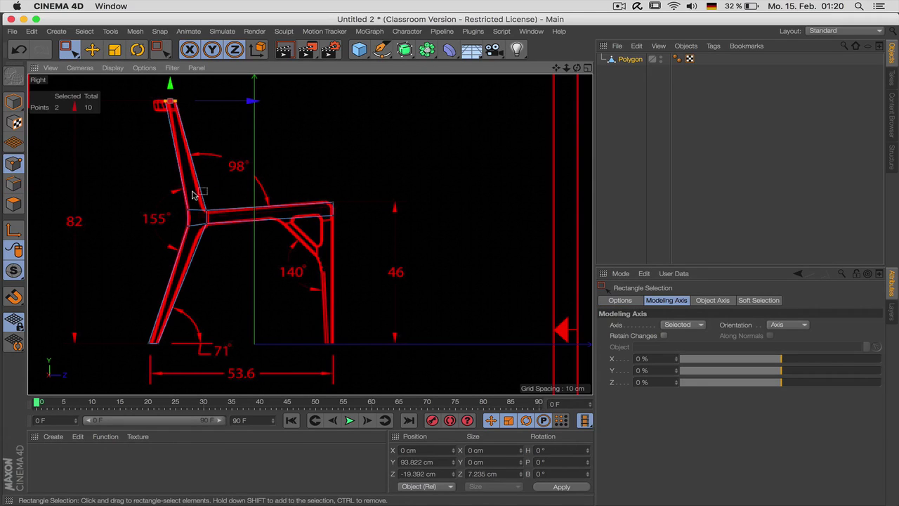
{"action": "left_click_drag", "start_coordinate": [193, 195], "coordinate": [215, 238]}
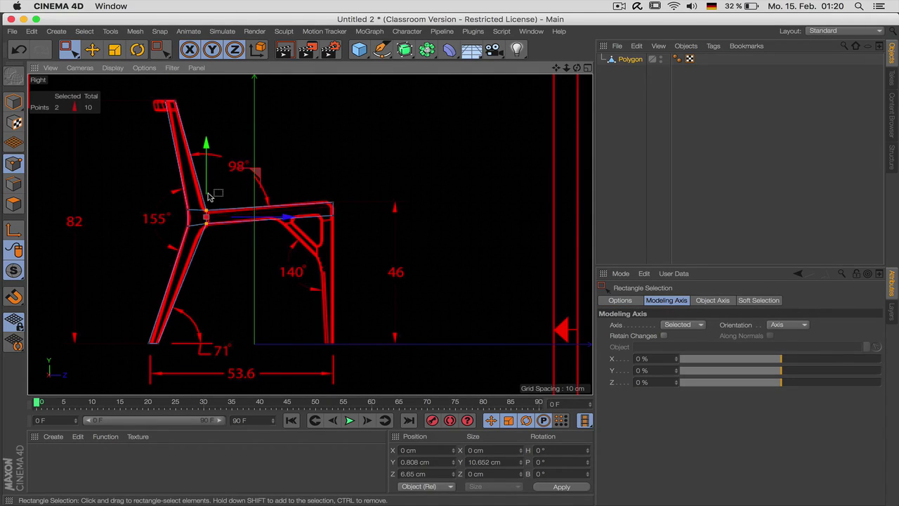
{"action": "key", "text": "s"}
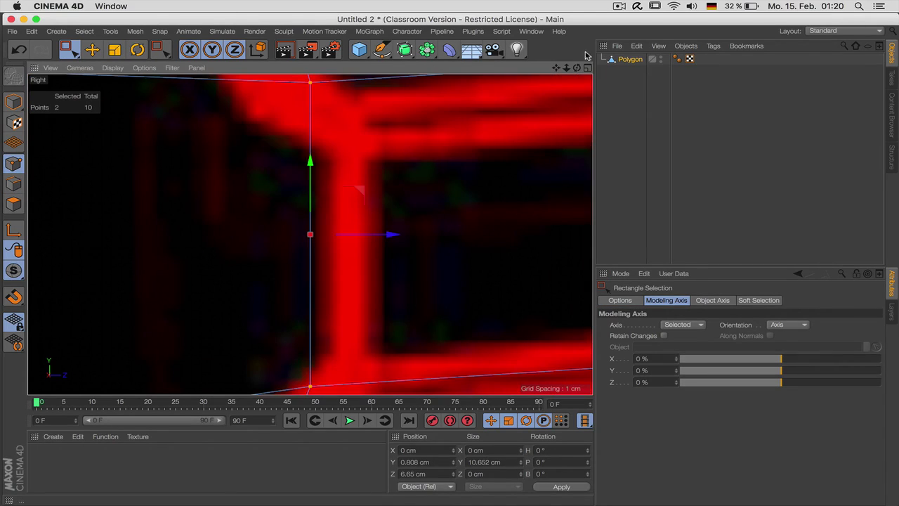
{"action": "left_click_drag", "start_coordinate": [567, 68], "coordinate": [567, 68]}
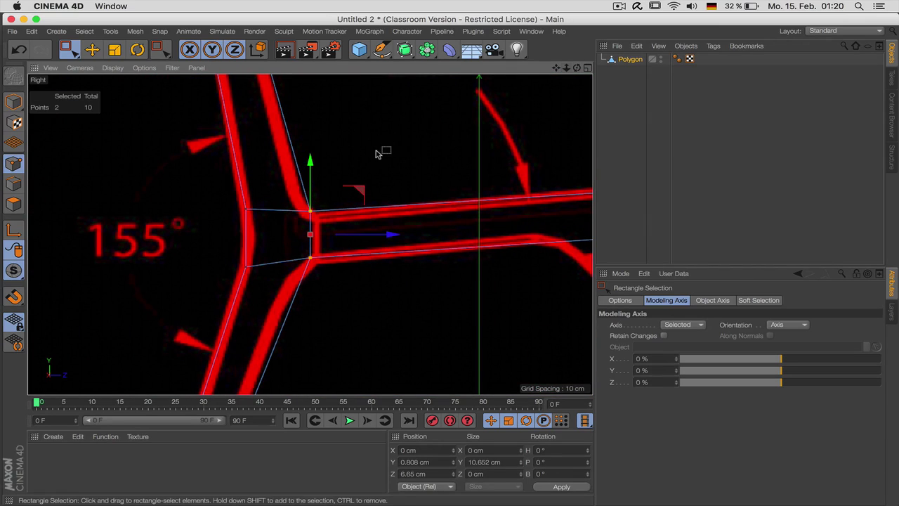
{"action": "key", "text": "t"}
{"action": "left_click_drag", "start_coordinate": [311, 161], "coordinate": [312, 177]}
{"action": "key", "text": "e"}
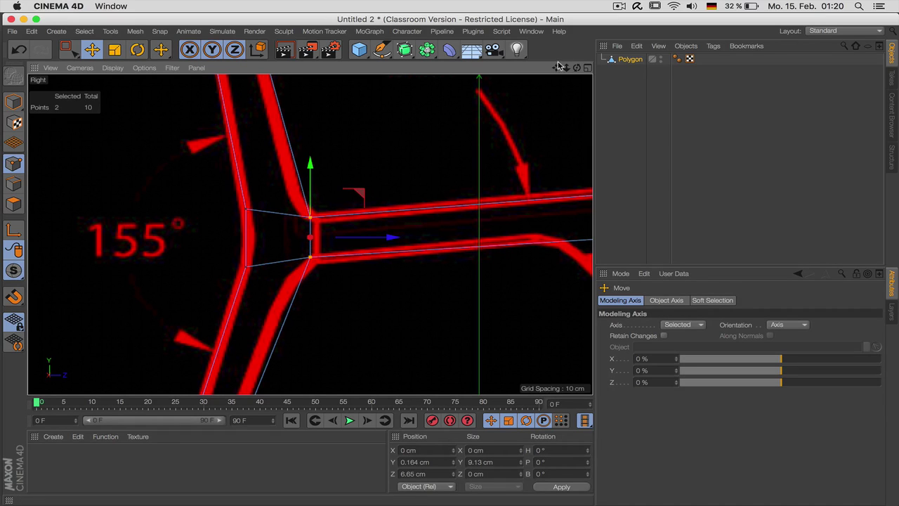
{"action": "left_click_drag", "start_coordinate": [568, 69], "coordinate": [503, 44]}
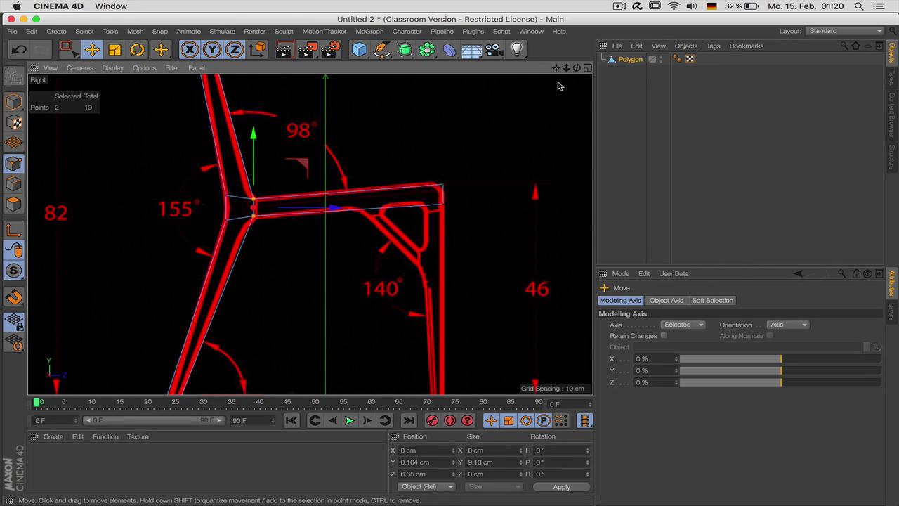
{"action": "middle_click_drag", "start_coordinate": [311, 240], "coordinate": [311, 236], "text": "alt"}
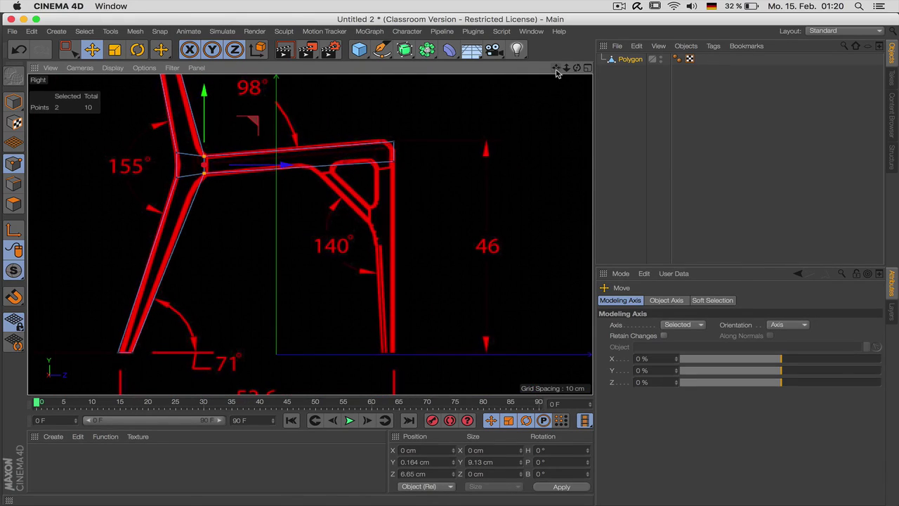
- Knife-cut the seat bar vertically near its front and diagonally along the brace
{"action": "key", "text": "k"}
{"action": "key", "text": "k"}
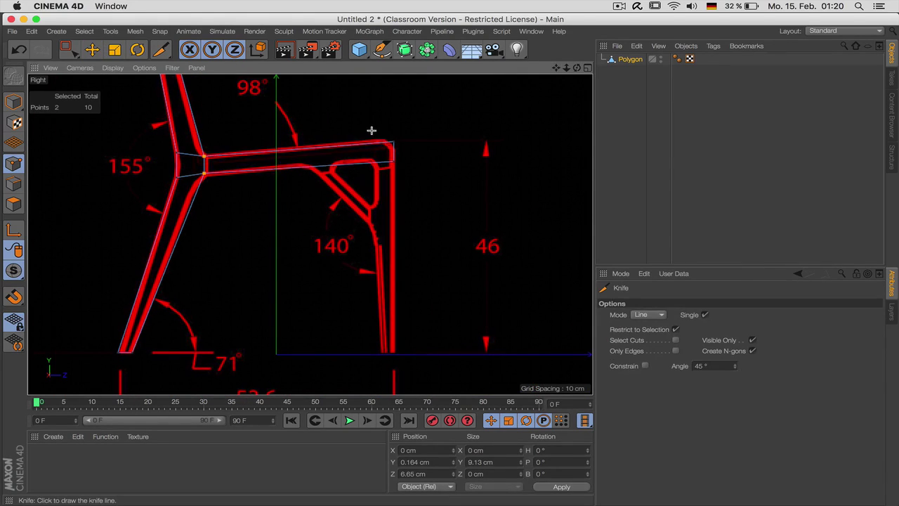
{"action": "left_click_drag", "start_coordinate": [372, 136], "coordinate": [375, 203]}
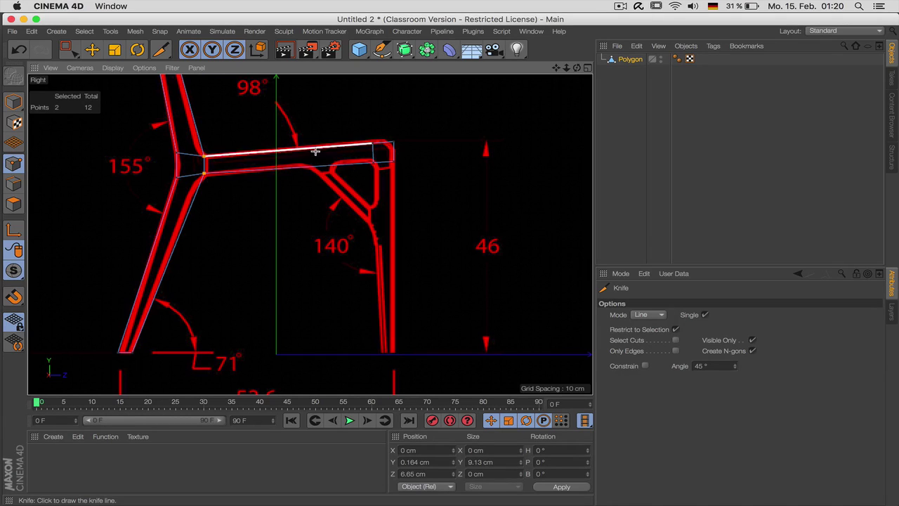
{"action": "mouse_move", "coordinate": [283, 141]}
{"action": "left_mouse_down"}
{"action": "mouse_move", "coordinate": [340, 195]}
{"action": "mouse_move", "coordinate": [296, 134]}
{"action": "left_mouse_up"}
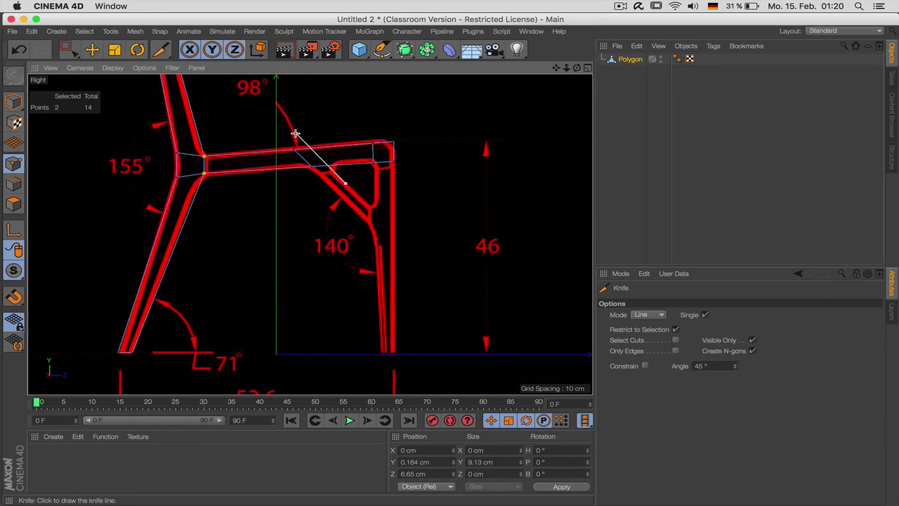
{"action": "left_click_drag", "start_coordinate": [296, 134], "coordinate": [296, 134]}
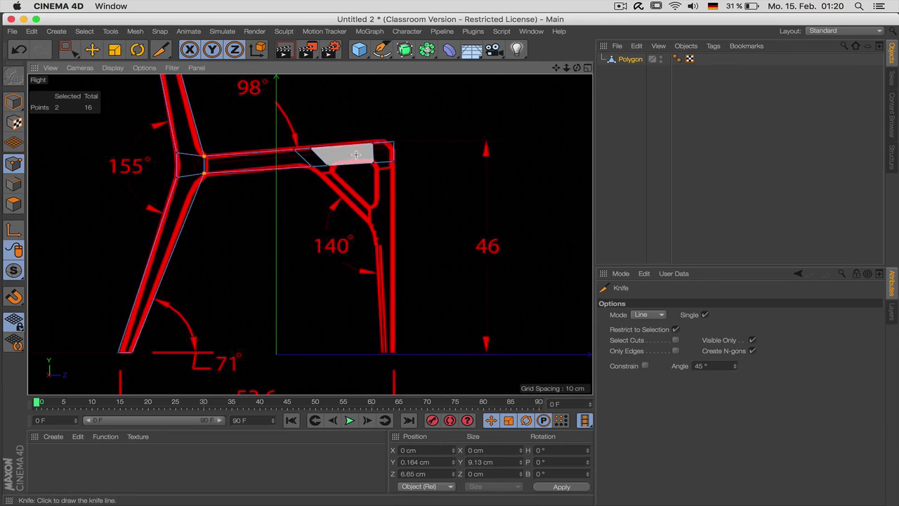
- Extrude the seat's front edge with offset 0 and pull it down into a front leg
{"action": "key", "text": "Return"}
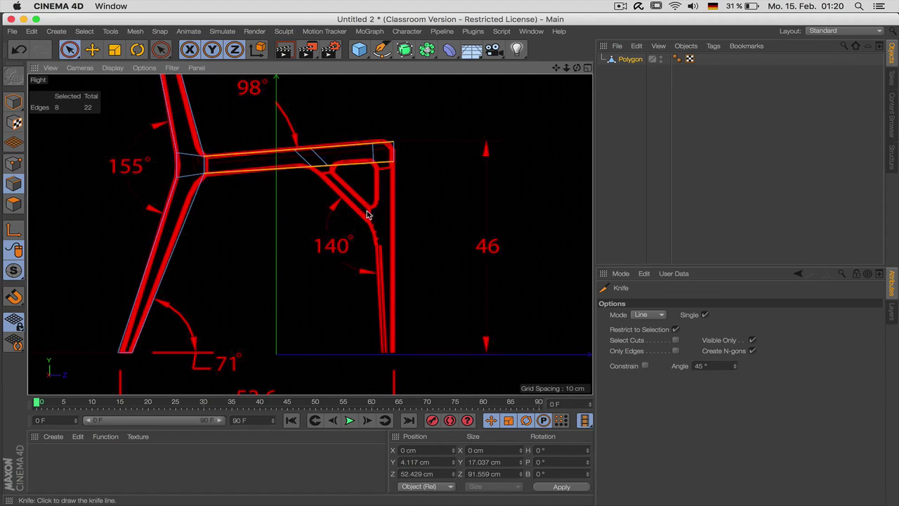
{"action": "key", "text": "space"}
{"action": "left_click", "coordinate": [384, 176]}
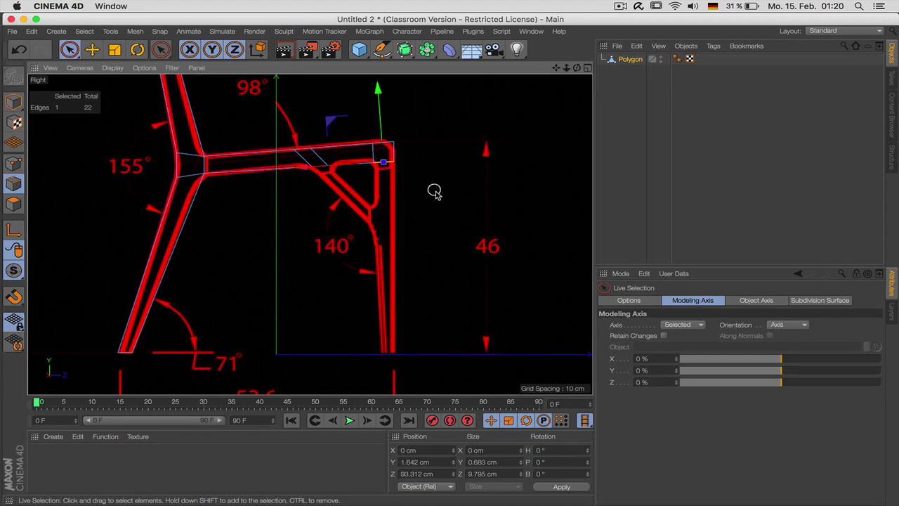
{"action": "key", "text": "d"}
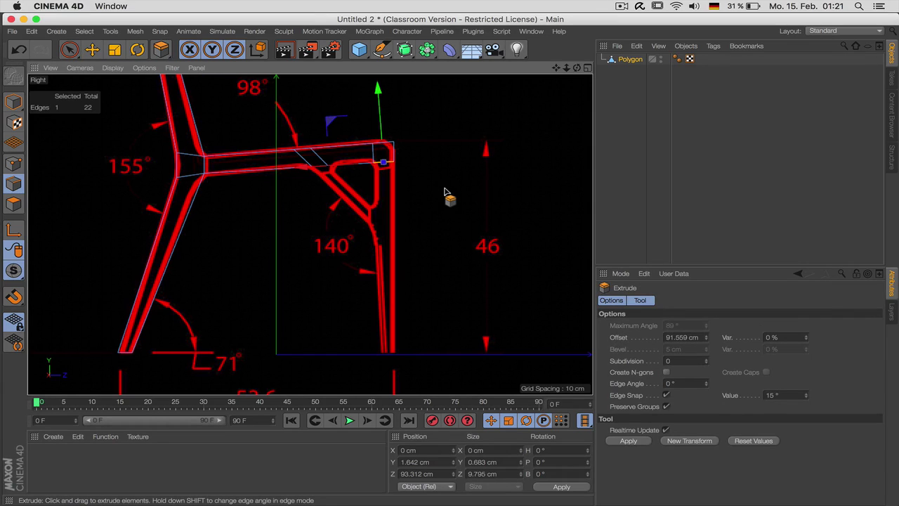
{"action": "mouse_move", "coordinate": [444, 191]}
{"action": "left_mouse_down"}
{"action": "mouse_move", "coordinate": [464, 191]}
{"action": "mouse_move", "coordinate": [450, 195]}
{"action": "left_mouse_up"}
{"action": "left_click", "coordinate": [685, 338]}
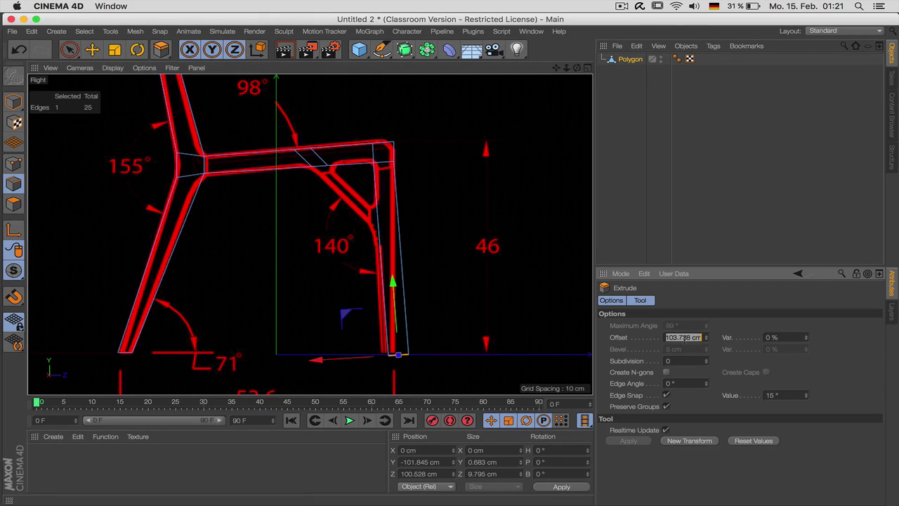
{"action": "type", "text": "0"}
{"action": "key", "text": "Return"}
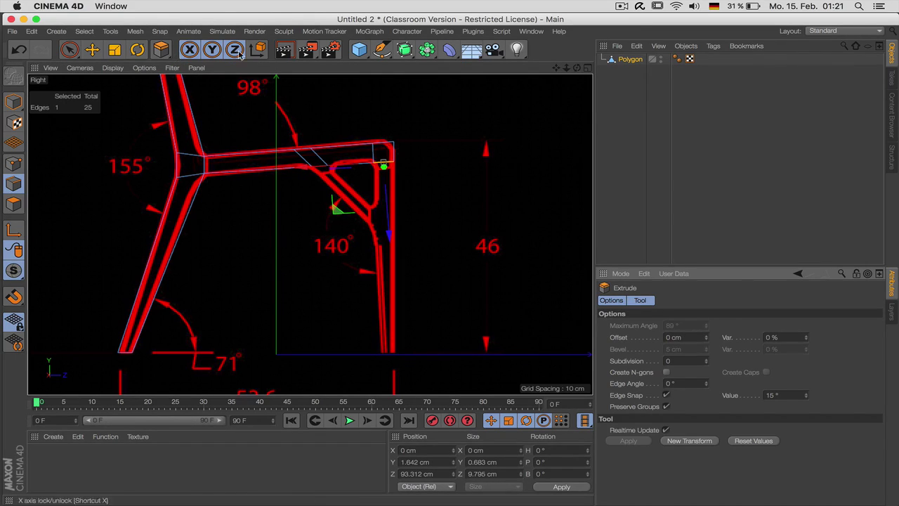
{"action": "left_click", "coordinate": [259, 50]}
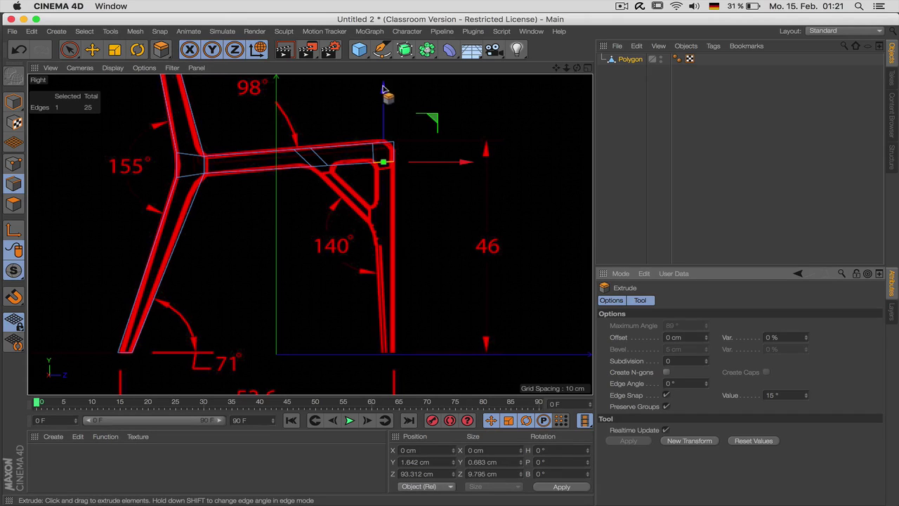
{"action": "left_click_drag", "start_coordinate": [380, 88], "coordinate": [375, 281]}
{"action": "left_click", "coordinate": [383, 356]}
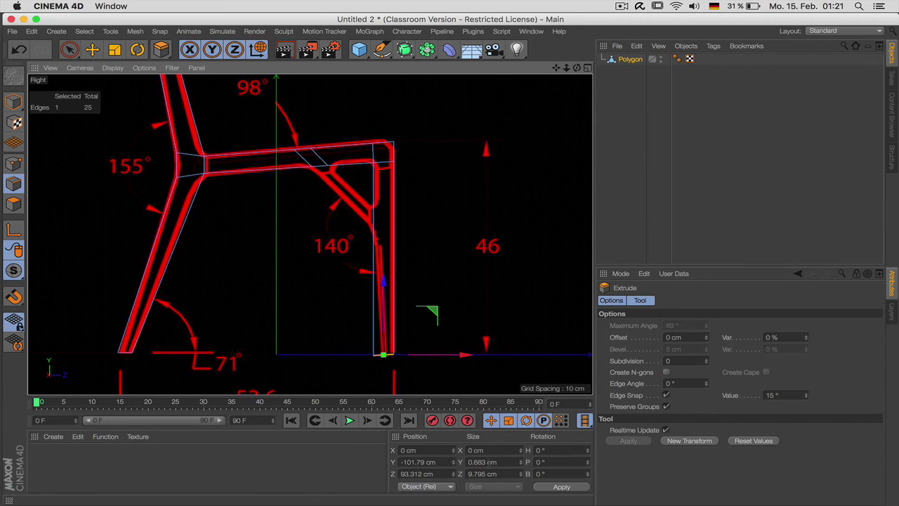
- Set the front leg's bottom edge to Size Y 0 and world Position Y 0
{"action": "left_click", "coordinate": [490, 462]}
{"action": "type", "text": "0"}
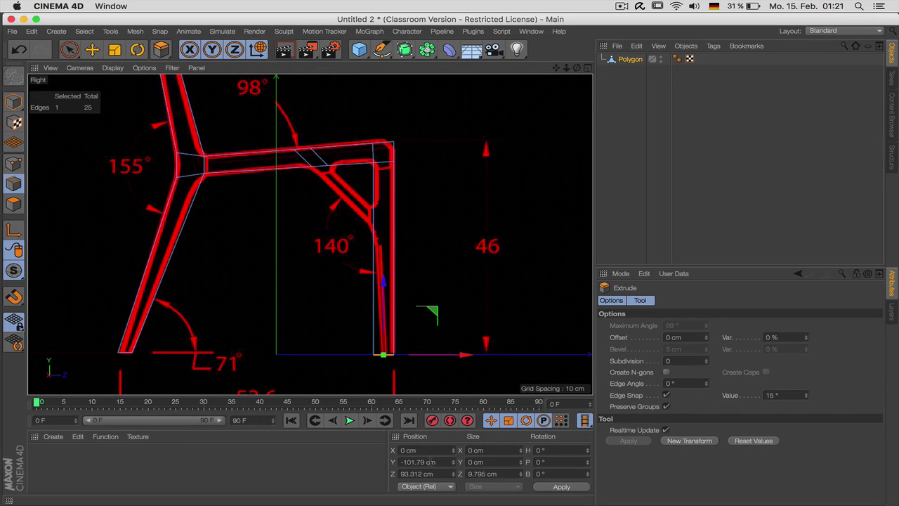
{"action": "left_click", "coordinate": [430, 487]}
{"action": "left_click", "coordinate": [427, 474]}
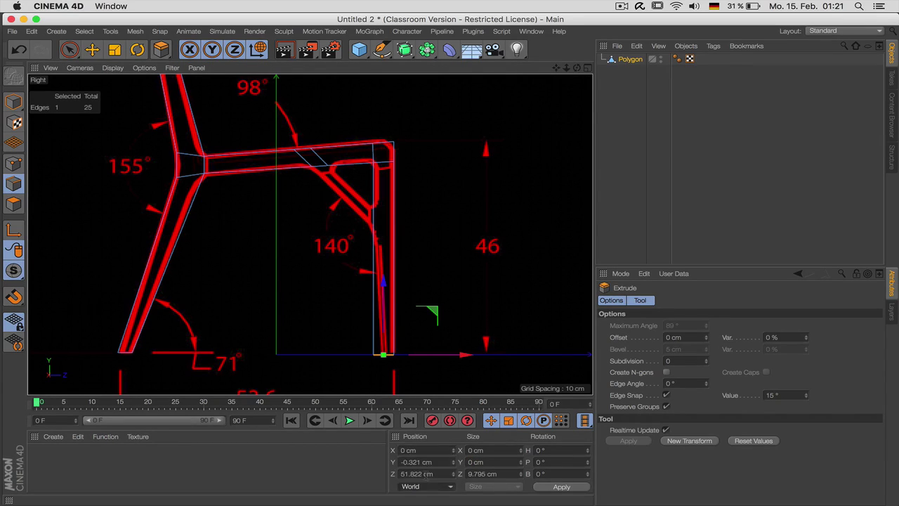
{"action": "left_click", "coordinate": [424, 462]}
{"action": "type", "text": "0"}
{"action": "key", "text": "Return"}
- Set the back leg's bottom edge to world Position Y 0
{"action": "key", "text": "0"}
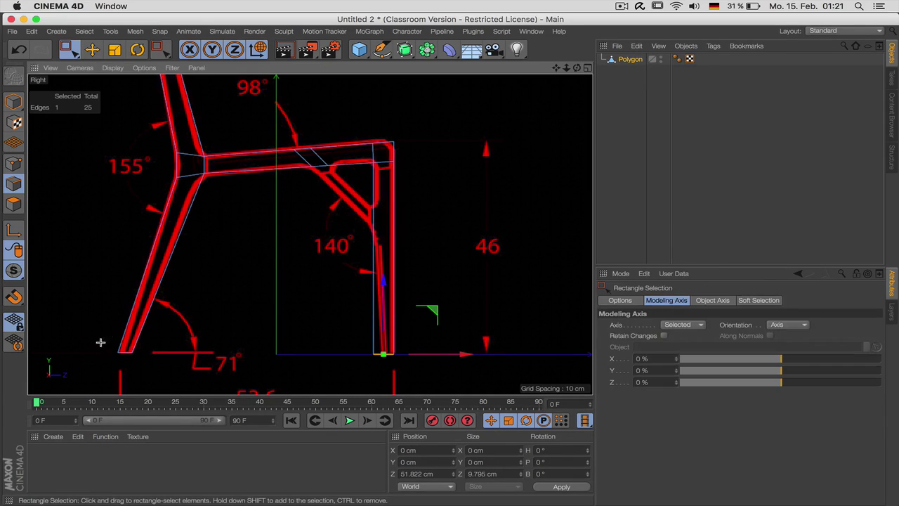
{"action": "left_click_drag", "start_coordinate": [101, 342], "coordinate": [171, 364]}
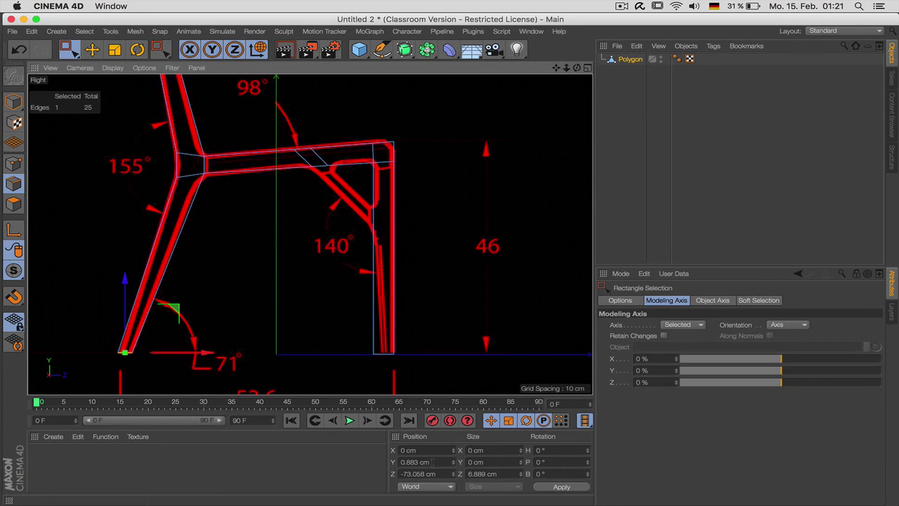
{"action": "double_click", "coordinate": [424, 461]}
{"action": "type", "text": "0"}
{"action": "key", "text": "Return"}
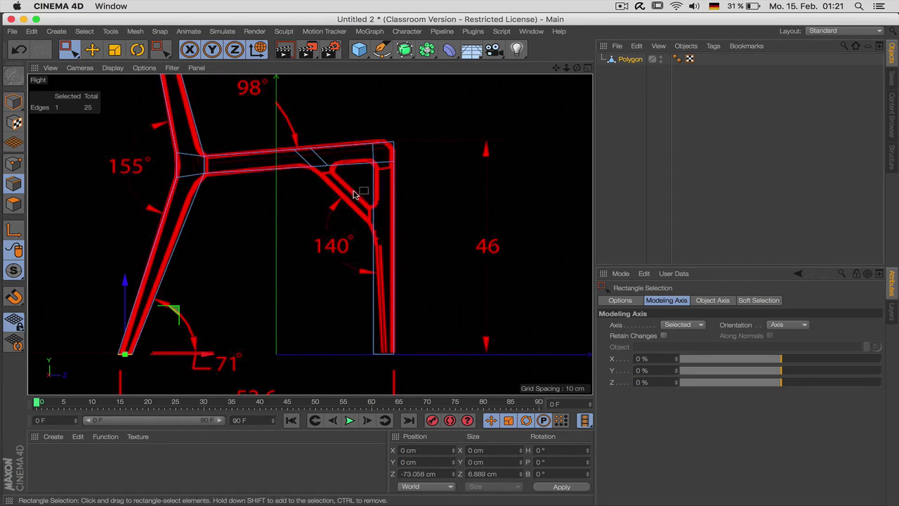
- Knife-cut across the front leg at the brace with Restrict to Selection off
{"action": "key", "text": "k"}
{"action": "key", "text": "k"}
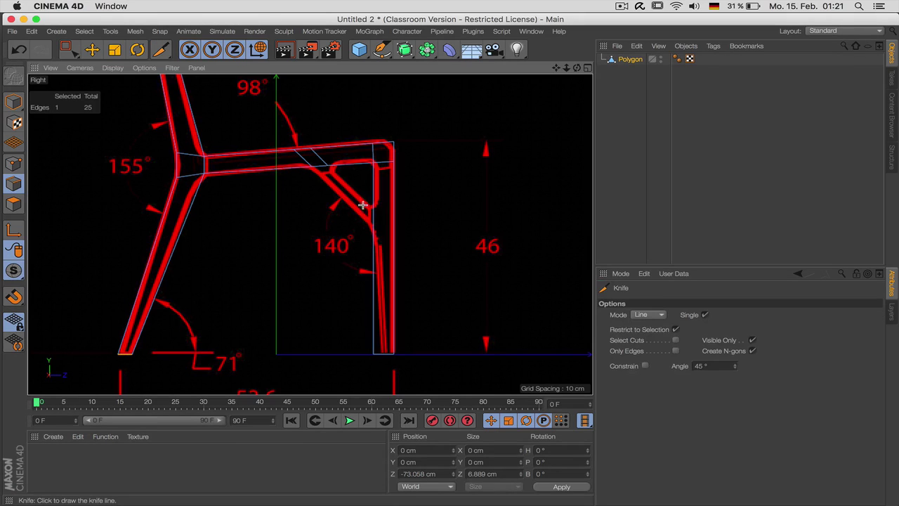
{"action": "left_click", "coordinate": [362, 206]}
{"action": "left_click", "coordinate": [430, 205]}
{"action": "left_click", "coordinate": [675, 330]}
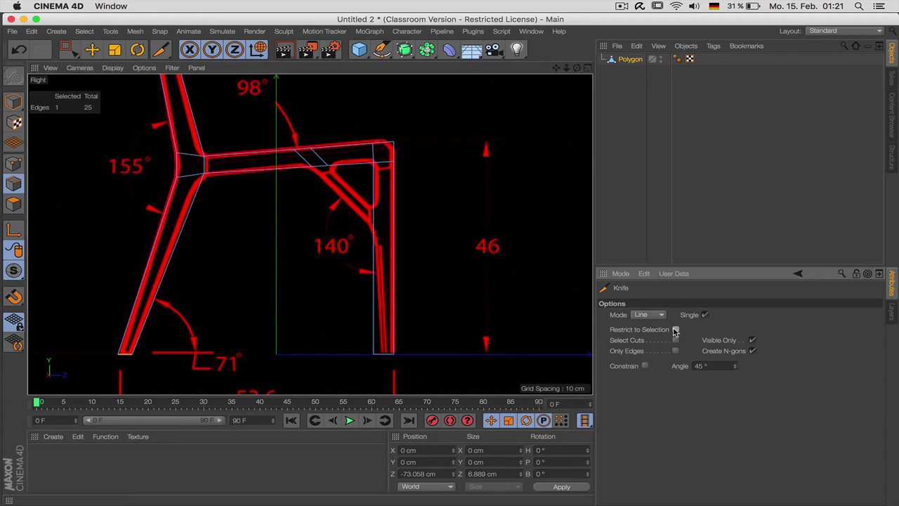
{"action": "left_click", "coordinate": [631, 332]}
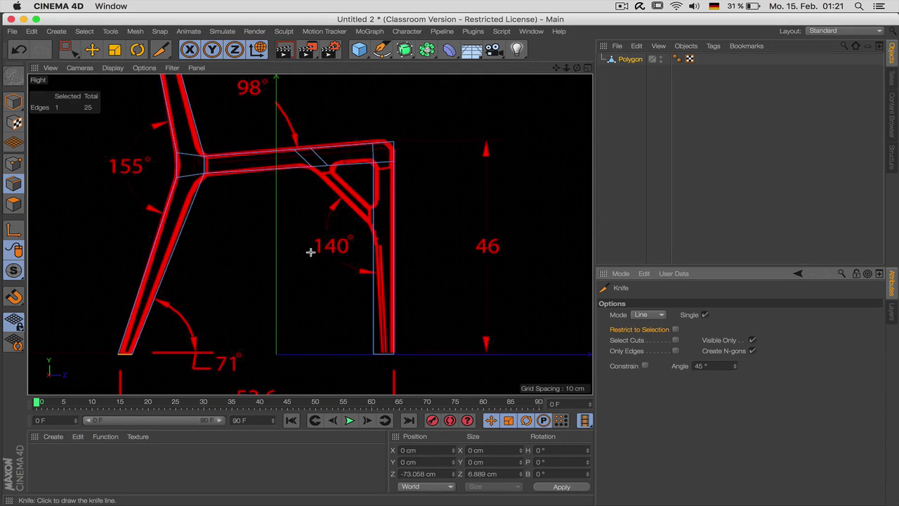
{"action": "left_click_drag", "start_coordinate": [360, 207], "coordinate": [416, 207]}
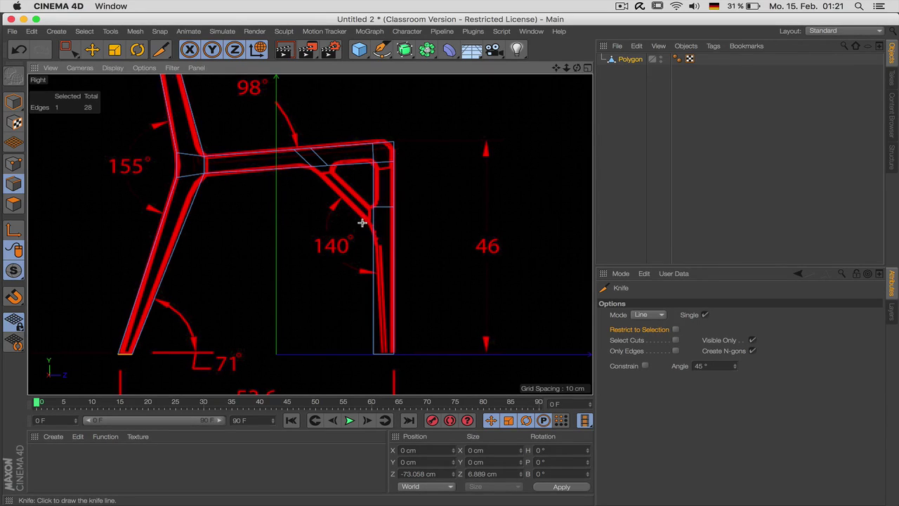
{"action": "left_click_drag", "start_coordinate": [362, 223], "coordinate": [421, 224]}
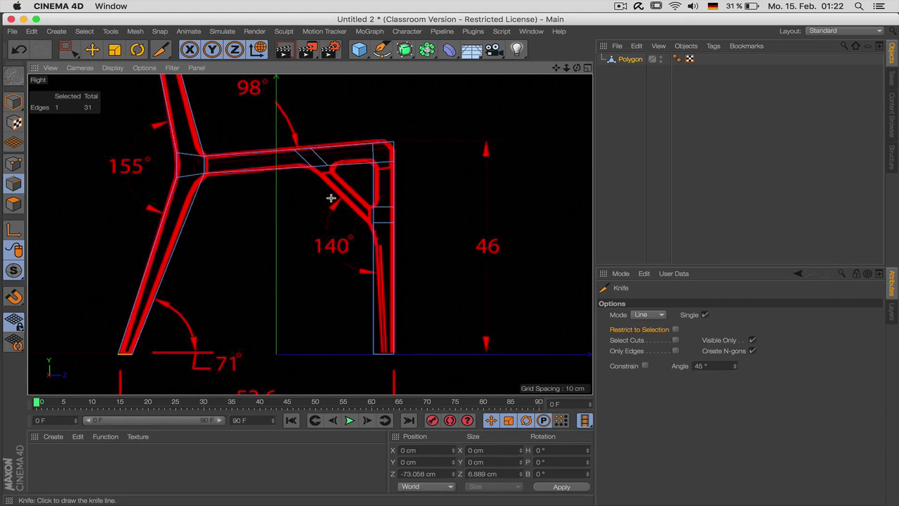
- Bridge the diagonal brace's end into the newly cut front leg
{"action": "key", "text": "m"}
{"action": "key", "text": "b"}
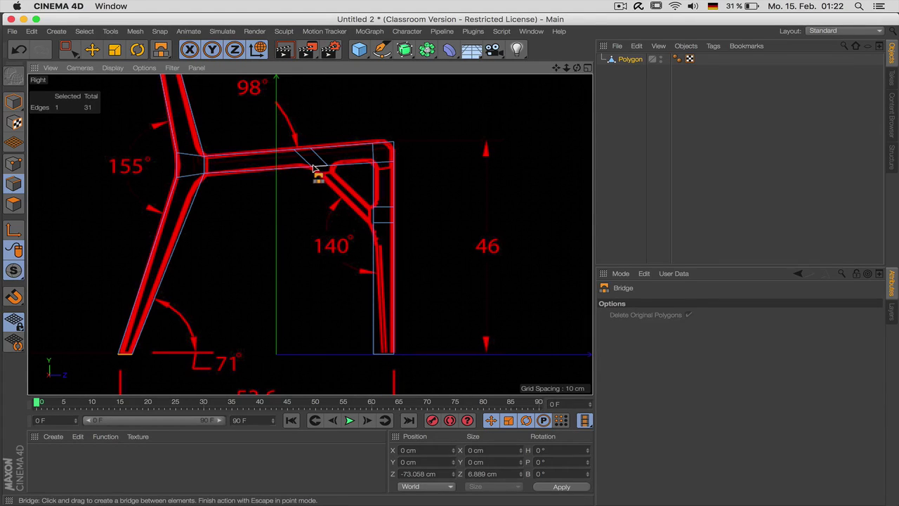
{"action": "left_click_drag", "start_coordinate": [317, 175], "coordinate": [364, 206]}
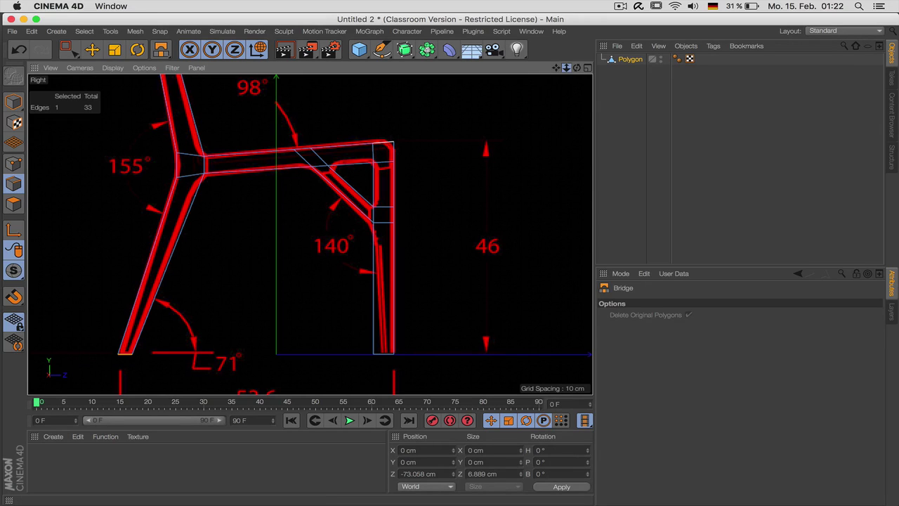
{"action": "scroll", "coordinate": [309, 235], "scroll_direction": "down", "scroll_amount": 3}
{"action": "scroll", "coordinate": [310, 234], "scroll_direction": "down", "scroll_amount": 3}
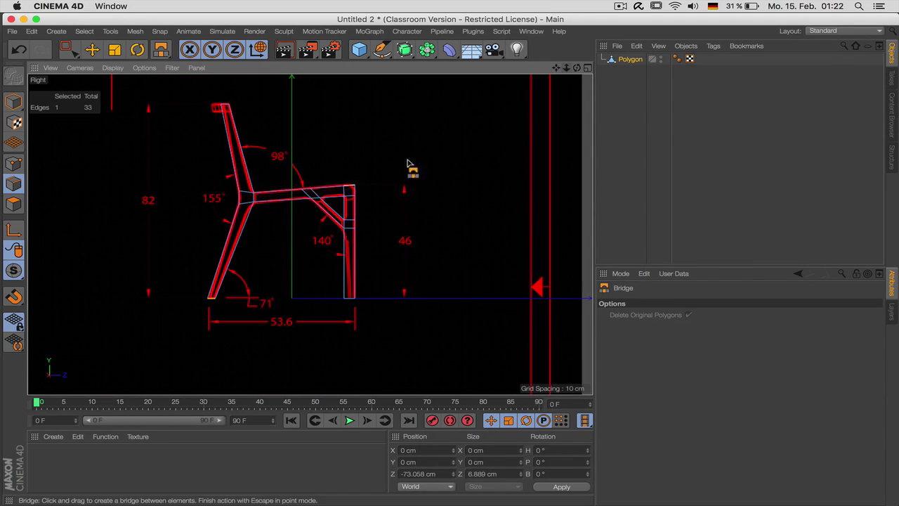
- Check the chair profile in Perspective, then maximize the Top view panned to the seat and title block
{"action": "key", "text": "F1"}
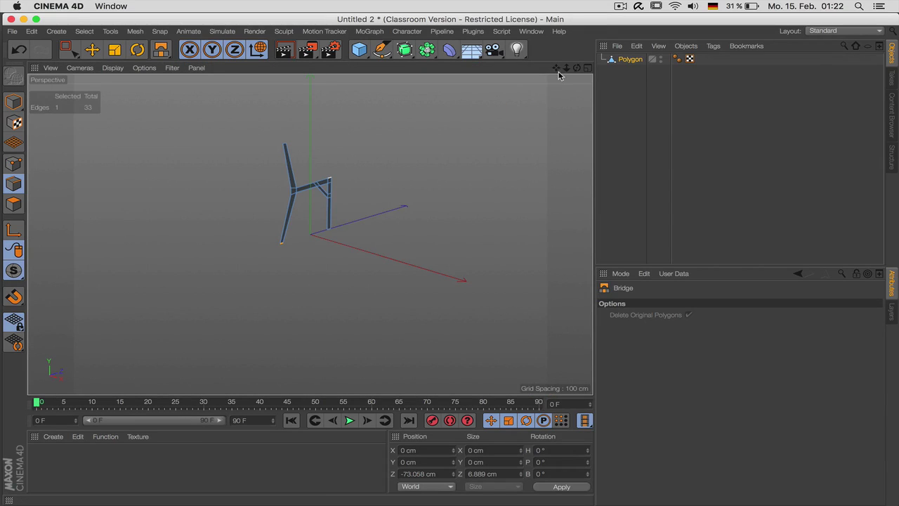
{"action": "mouse_move", "coordinate": [568, 71]}
{"action": "left_mouse_down"}
{"action": "mouse_move", "coordinate": [586, 71]}
{"action": "mouse_move", "coordinate": [571, 79]}
{"action": "mouse_move", "coordinate": [581, 83]}
{"action": "mouse_move", "coordinate": [560, 71]}
{"action": "left_mouse_up"}
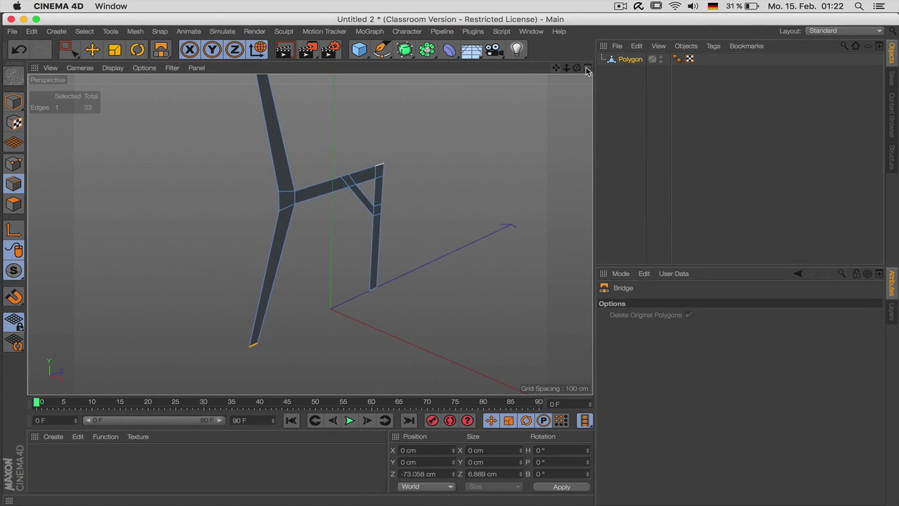
{"action": "left_click", "coordinate": [587, 68]}
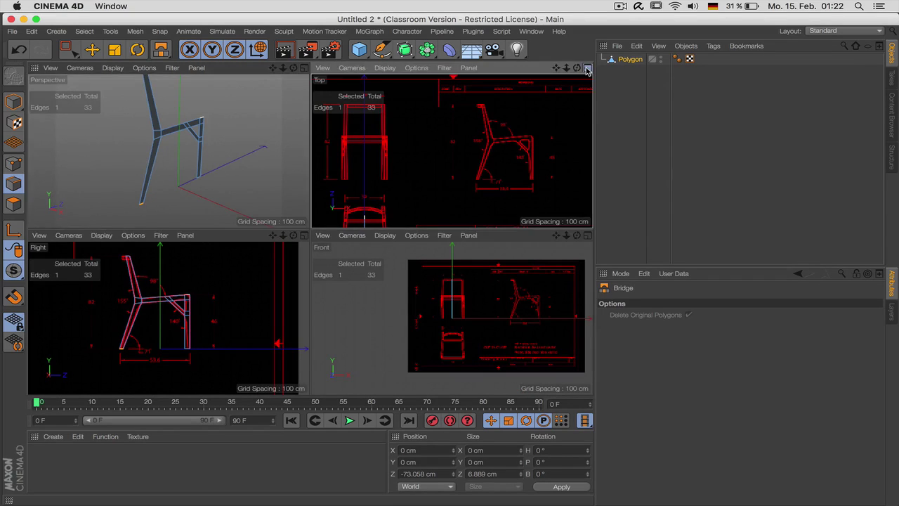
{"action": "left_click", "coordinate": [587, 68]}
{"action": "mouse_move", "coordinate": [555, 68]}
{"action": "left_mouse_down"}
{"action": "mouse_move", "coordinate": [311, 235]}
{"action": "mouse_move", "coordinate": [326, 266]}
{"action": "left_mouse_up"}
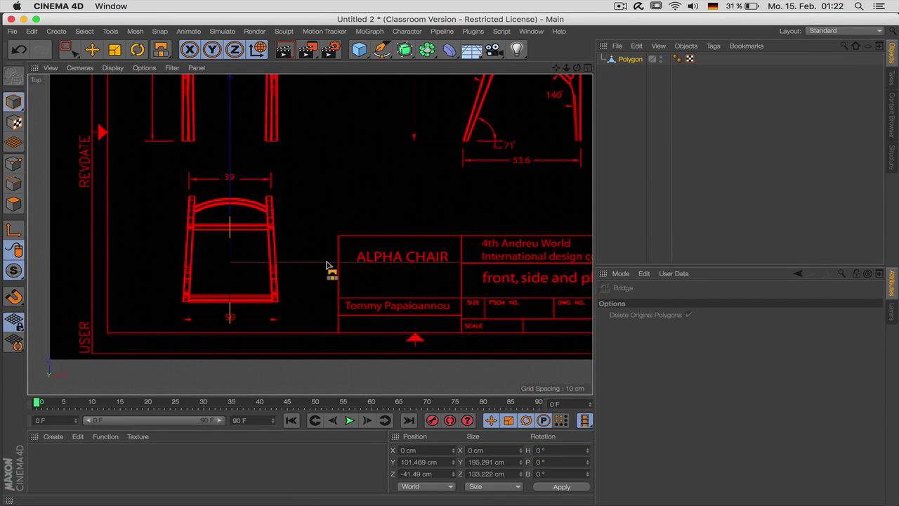
- Select the Polygon chair profile with the Move tool in Point mode
{"action": "key", "text": "e"}
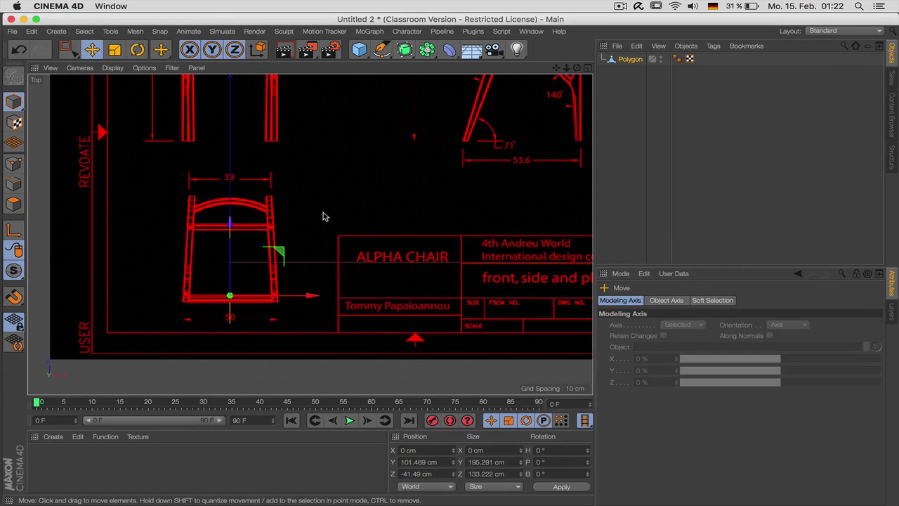
{"action": "left_click", "coordinate": [374, 212]}
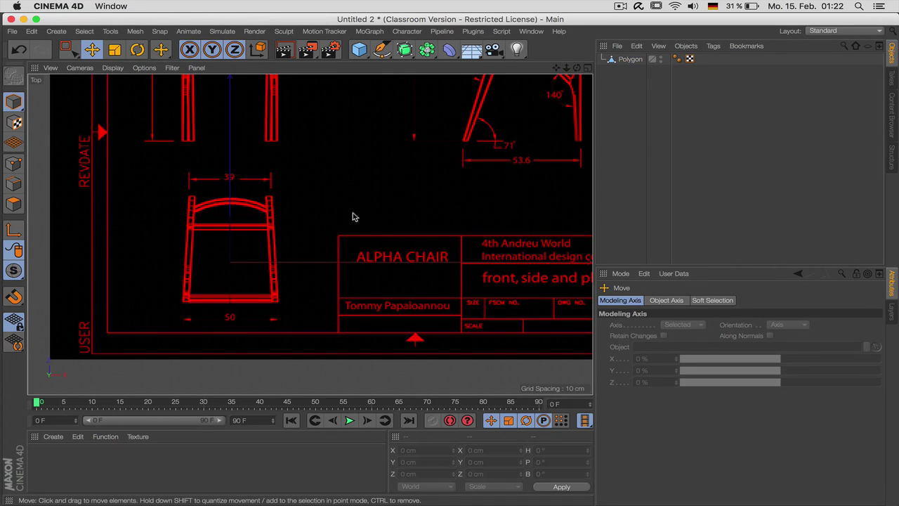
{"action": "left_click", "coordinate": [629, 59]}
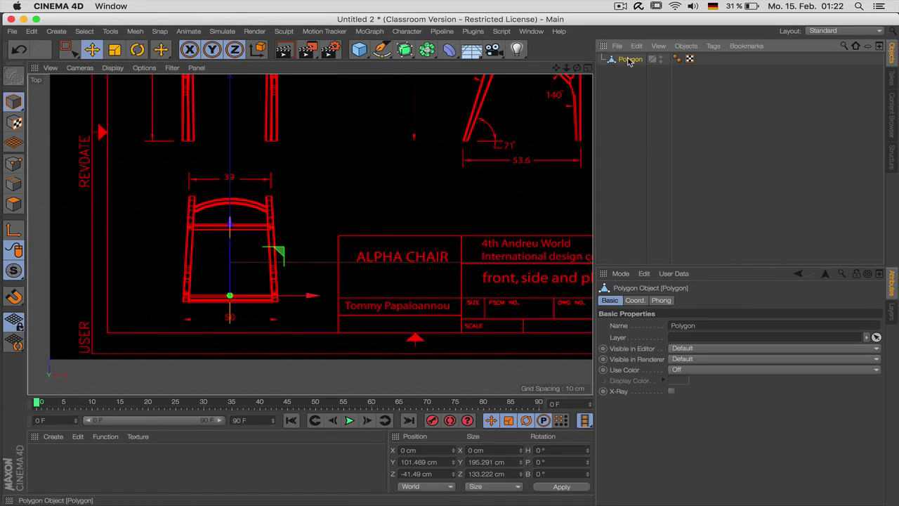
{"action": "left_click", "coordinate": [14, 165]}
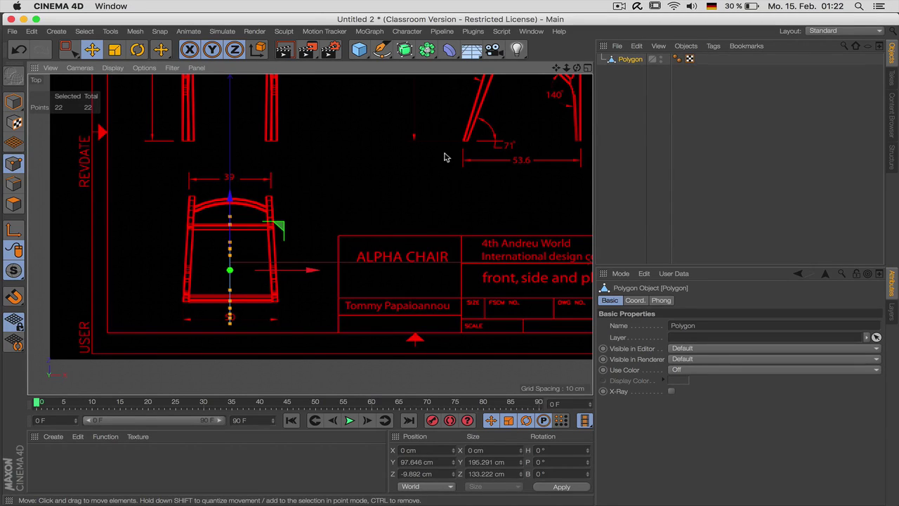
{"action": "left_click", "coordinate": [624, 274]}
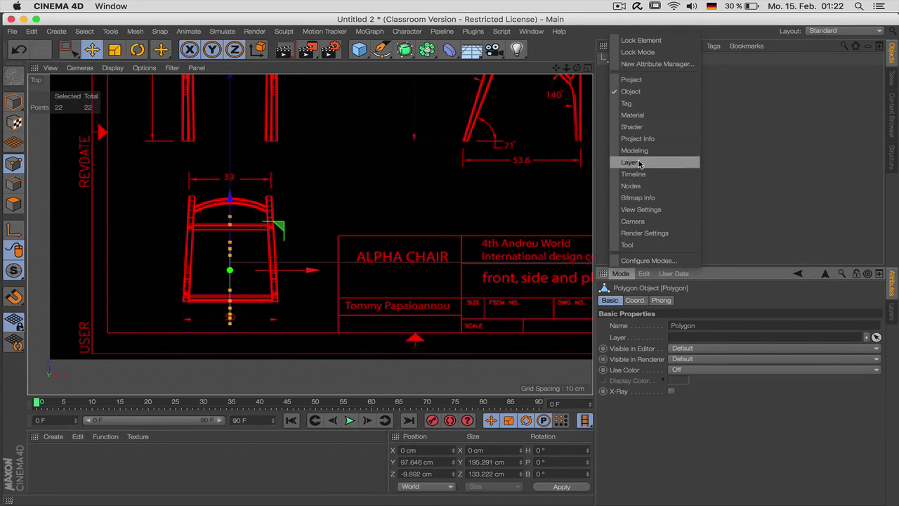
- Lower the Top view's background blueprint Offset Y from 162 to 135
{"action": "left_click", "coordinate": [642, 210]}
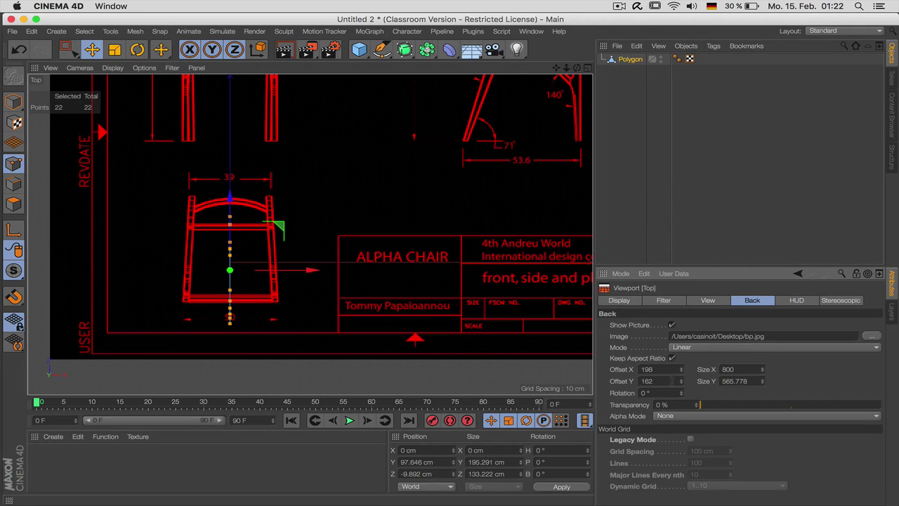
{"action": "left_click_drag", "start_coordinate": [681, 385], "coordinate": [681, 400]}
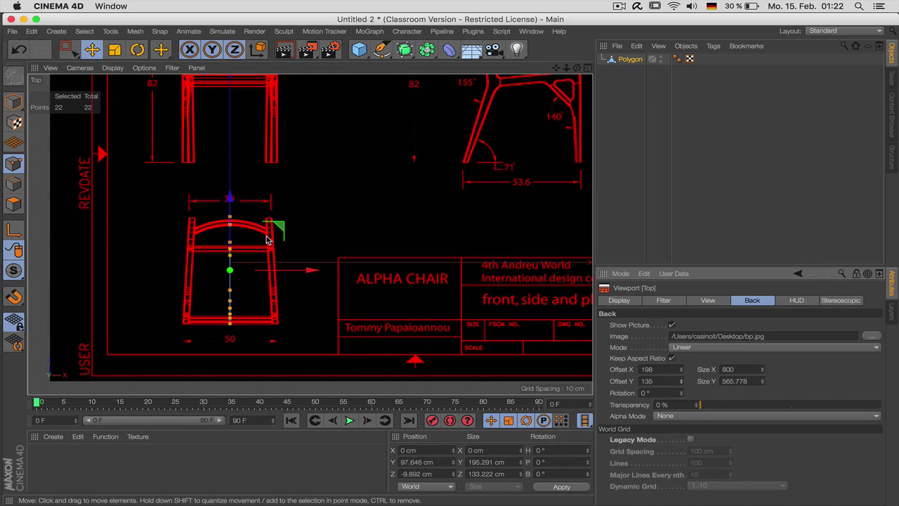
- In Top view, move the chair profile points about 49 cm left onto the blueprint
{"action": "key", "text": "F1"}
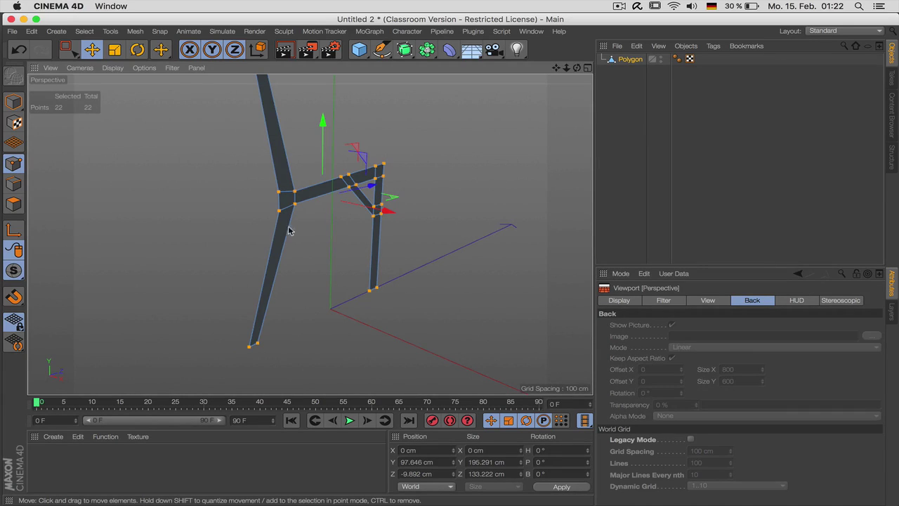
{"action": "key", "text": "F2"}
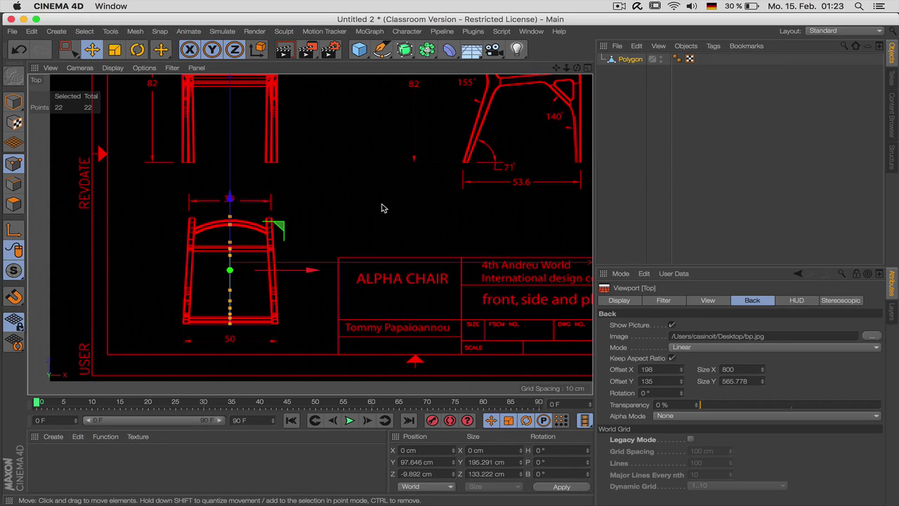
{"action": "key", "text": "r"}
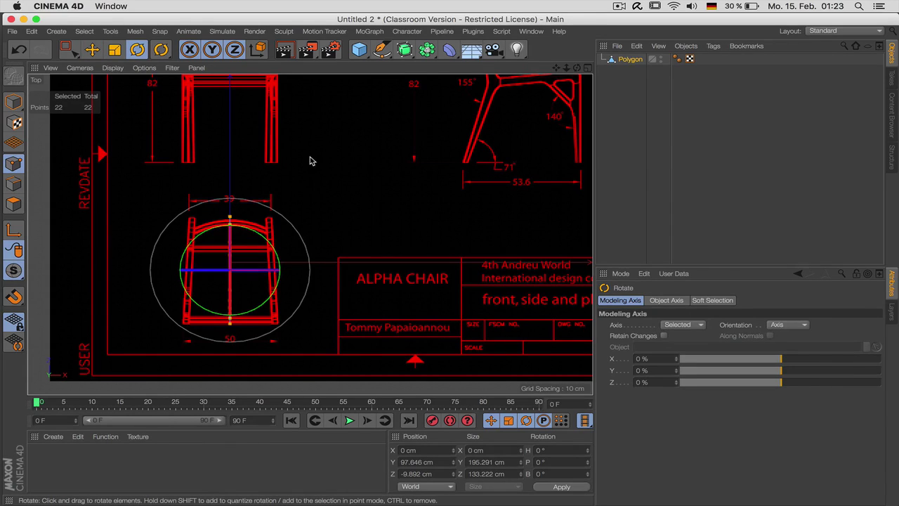
{"action": "mouse_move", "coordinate": [305, 139]}
{"action": "left_mouse_down"}
{"action": "mouse_move", "coordinate": [343, 145]}
{"action": "mouse_move", "coordinate": [317, 140]}
{"action": "left_mouse_up"}
{"action": "key", "text": "e"}
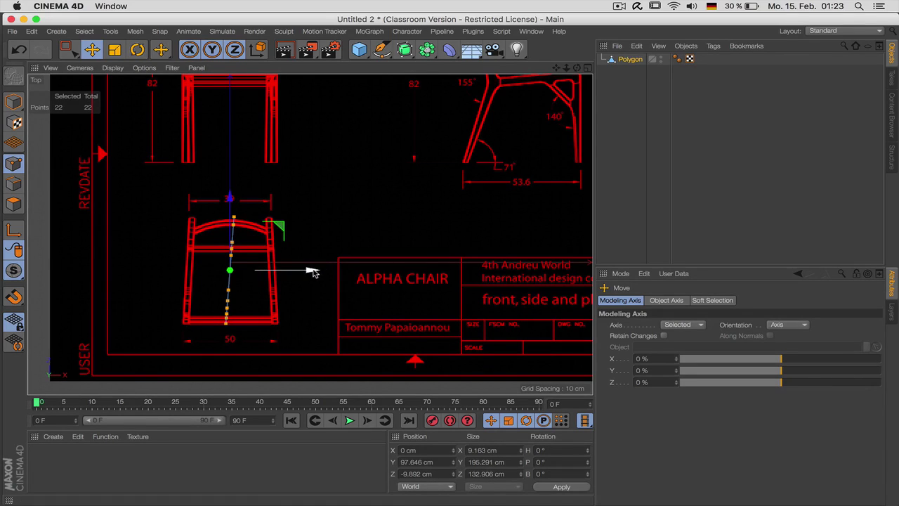
{"action": "left_click_drag", "start_coordinate": [313, 273], "coordinate": [271, 271]}
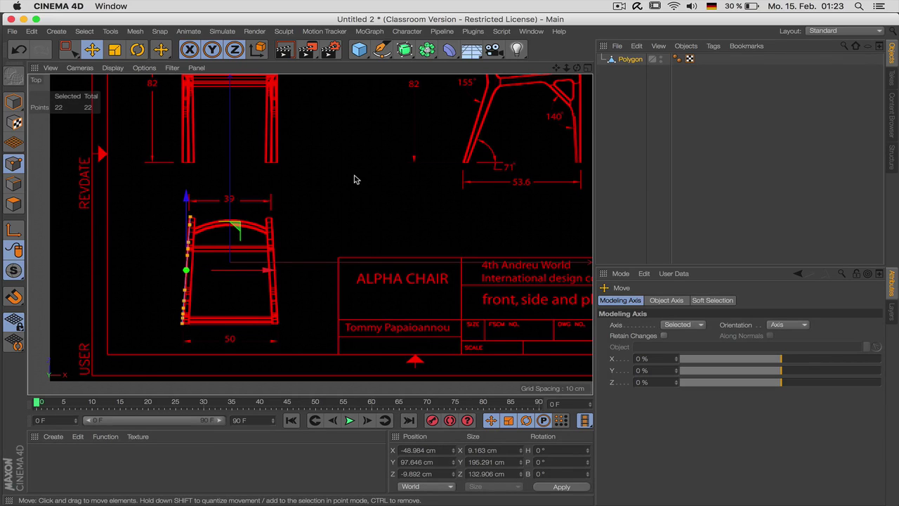
- Rotate the chair profile points 180° so it faces the other way
{"action": "key", "text": "F1"}
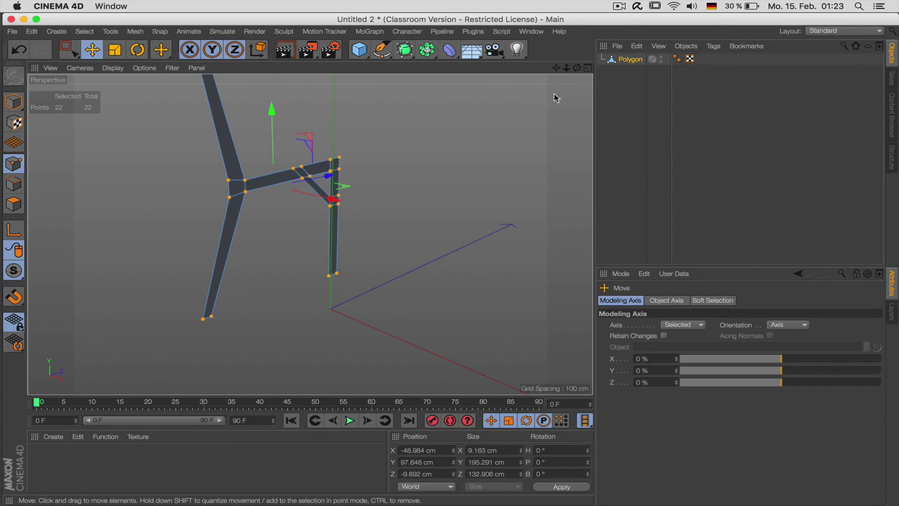
{"action": "left_click_drag", "start_coordinate": [577, 68], "coordinate": [759, 83]}
{"action": "key", "text": "F2"}
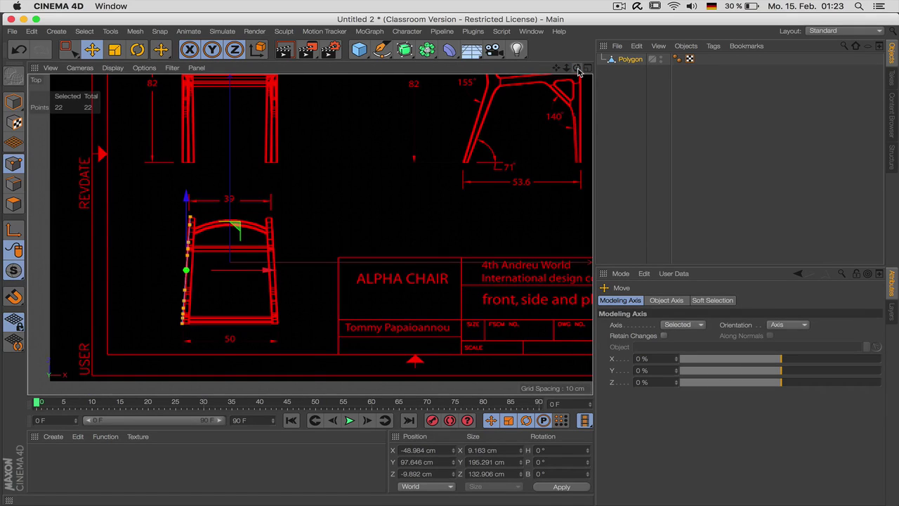
{"action": "key", "text": "F1"}
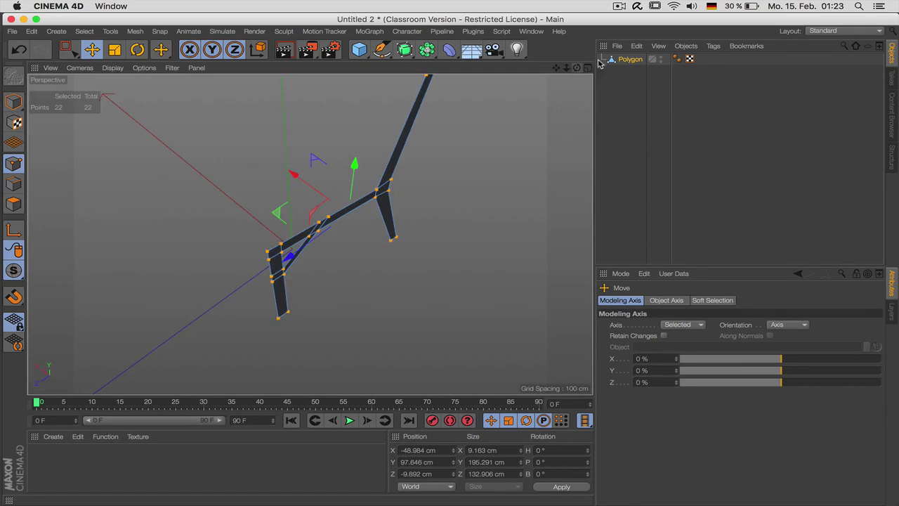
{"action": "mouse_move", "coordinate": [577, 67]}
{"action": "left_mouse_down"}
{"action": "mouse_move", "coordinate": [765, 90]}
{"action": "mouse_move", "coordinate": [578, 70]}
{"action": "left_mouse_up"}
{"action": "key", "text": "r"}
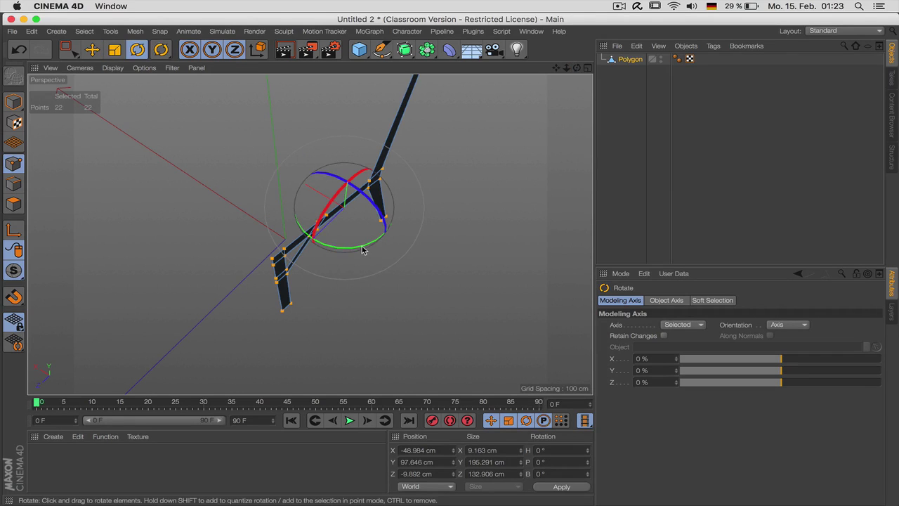
{"action": "left_click_drag", "start_coordinate": [361, 249], "coordinate": [321, 147]}
- Inspect the flipped profile in Perspective, reselect Polygon and glance at the alpha-chair-2.jpg photo
{"action": "left_click_drag", "start_coordinate": [577, 67], "coordinate": [513, 77]}
{"action": "left_click_drag", "start_coordinate": [309, 233], "coordinate": [311, 235], "text": "alt"}
{"action": "mouse_move", "coordinate": [556, 68]}
{"action": "left_mouse_down"}
{"action": "mouse_move", "coordinate": [516, 56]}
{"action": "mouse_move", "coordinate": [539, 54]}
{"action": "mouse_move", "coordinate": [571, 73]}
{"action": "left_mouse_up"}
{"action": "left_click", "coordinate": [628, 123]}
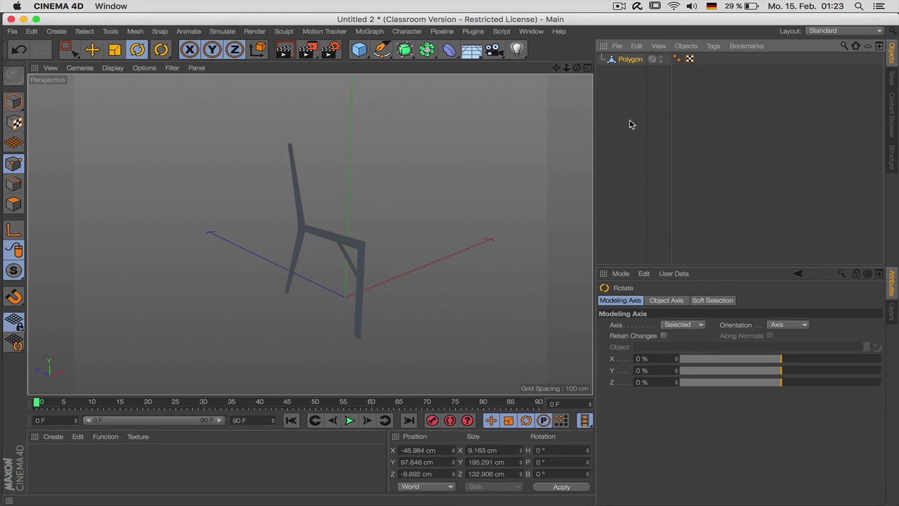
{"action": "left_click", "coordinate": [626, 60]}
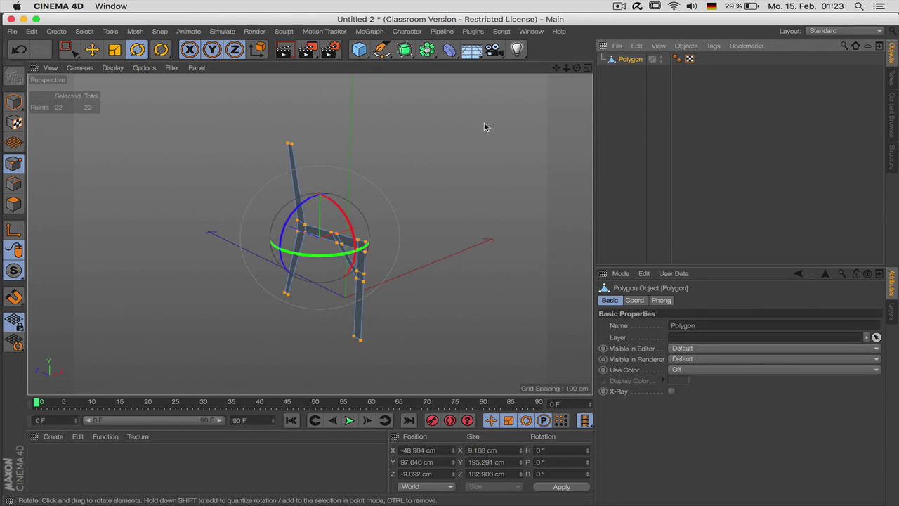
{"action": "key", "text": "super+Tab"}
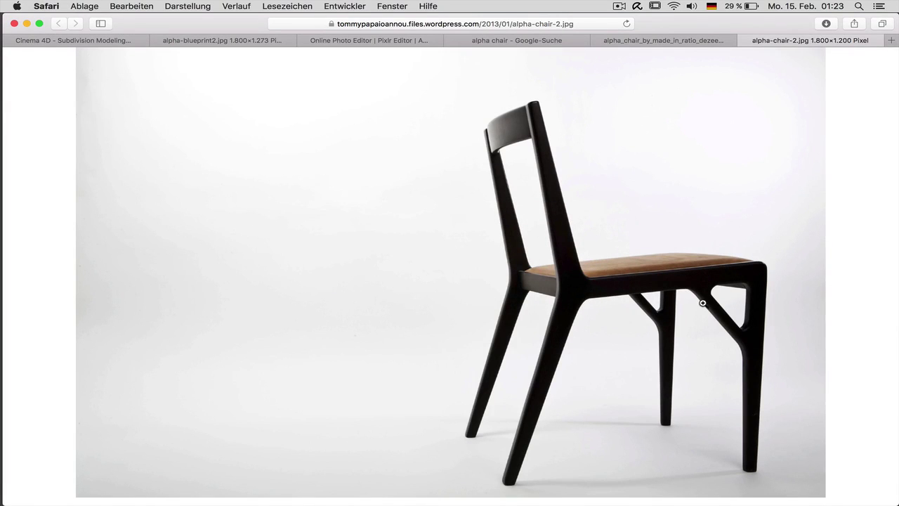
{"action": "key", "text": "super+Tab"}
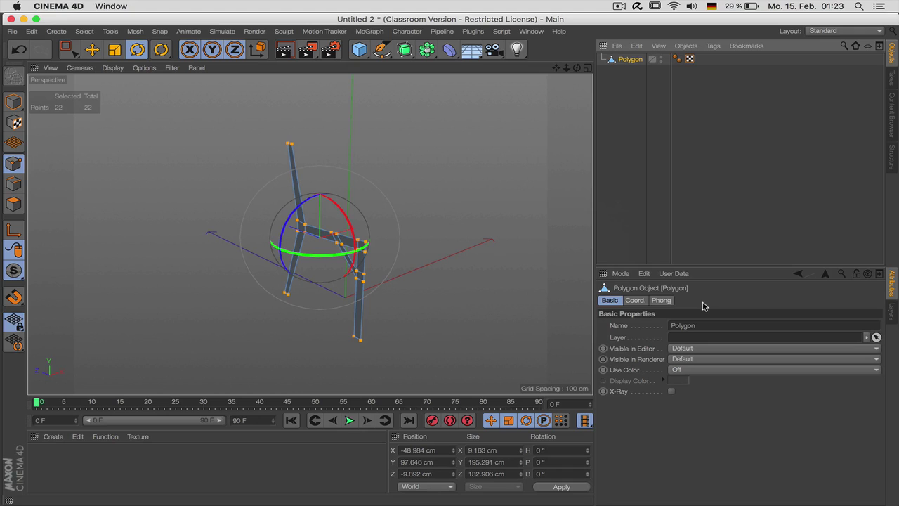
- Put the Polygon profile under a Subdivision Surface and set the project's Default Object Color to 80% Gray
{"action": "left_click", "coordinate": [405, 50]}
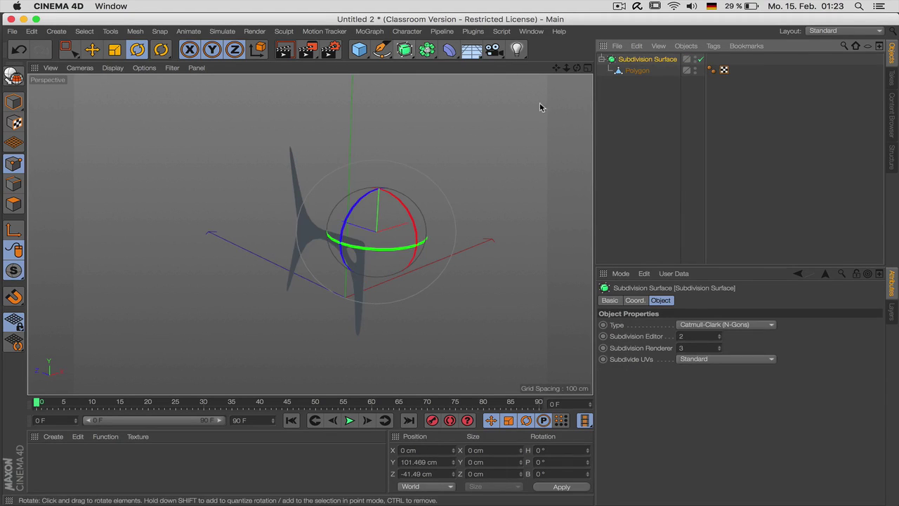
{"action": "left_click_drag", "start_coordinate": [569, 67], "coordinate": [580, 70]}
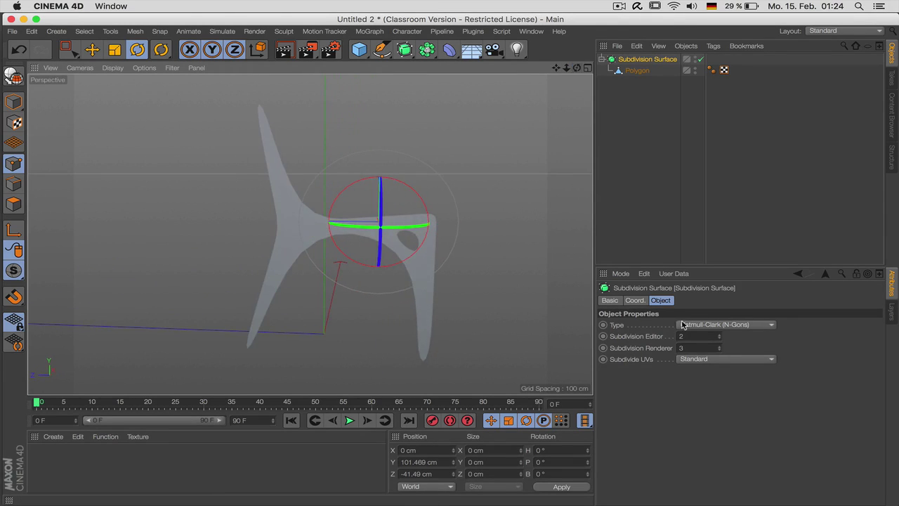
{"action": "left_click", "coordinate": [622, 274]}
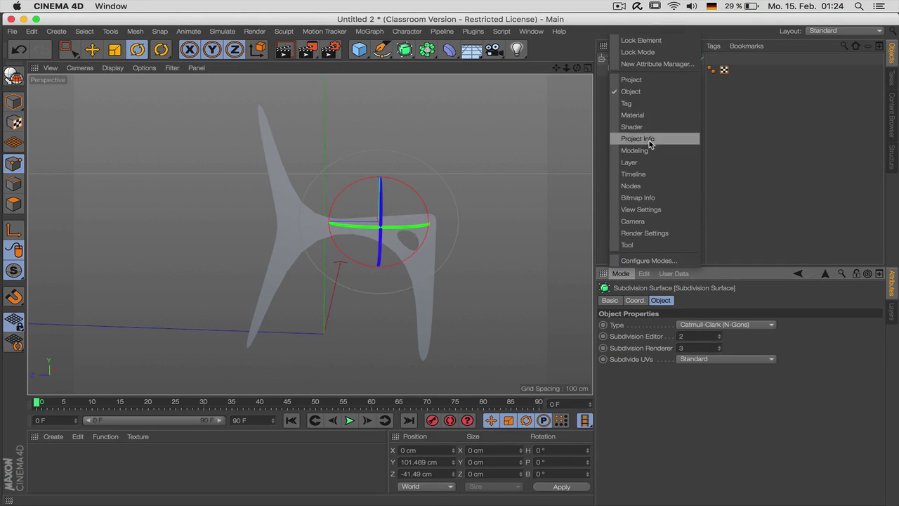
{"action": "left_click", "coordinate": [646, 80]}
{"action": "left_click", "coordinate": [696, 452]}
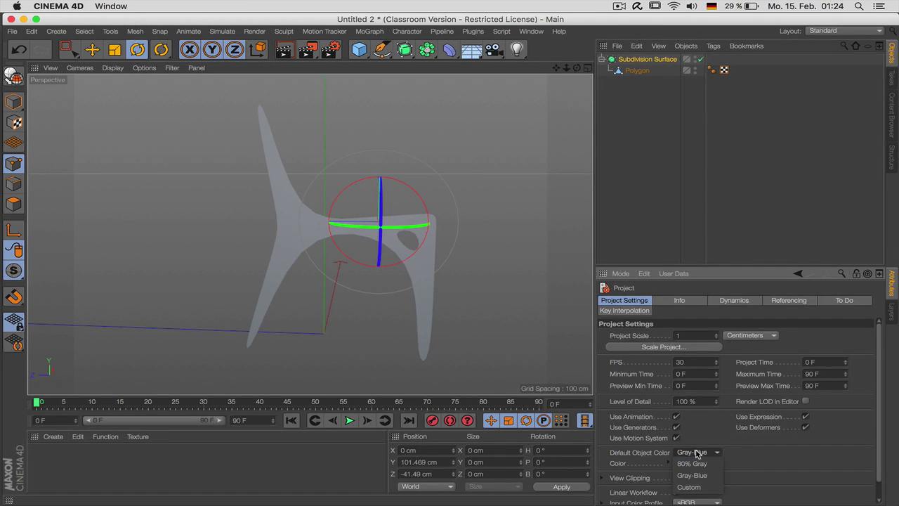
{"action": "left_click", "coordinate": [693, 464]}
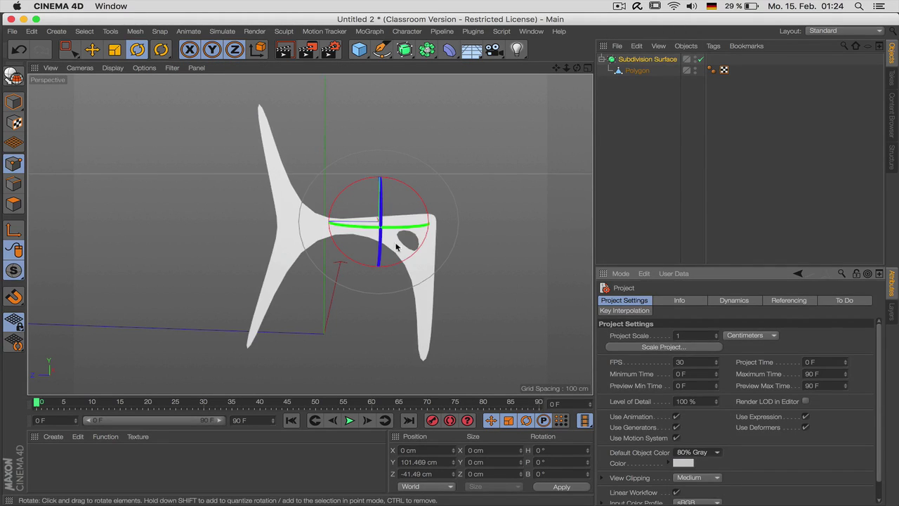
{"action": "left_click", "coordinate": [632, 73]}
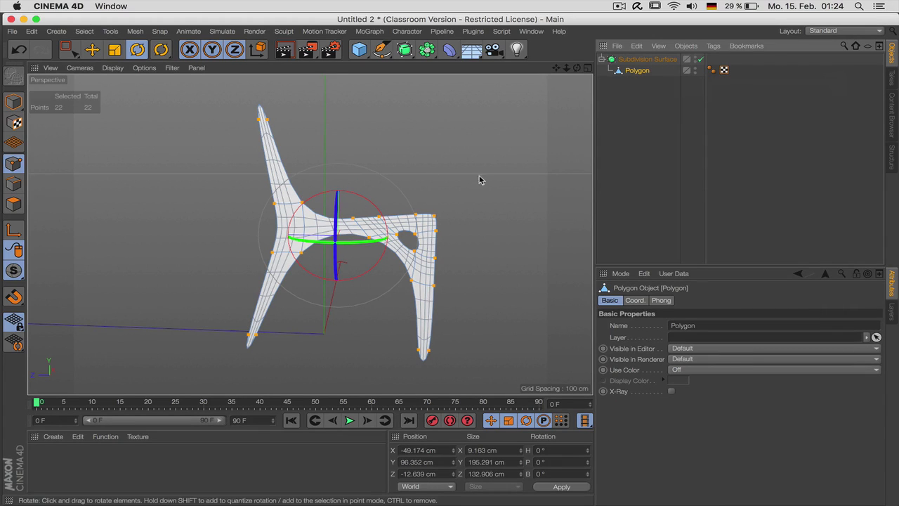
- With smoothing off, knife-cut two lines across the seat beam and one across the diagonal strut
{"action": "key", "text": "q"}
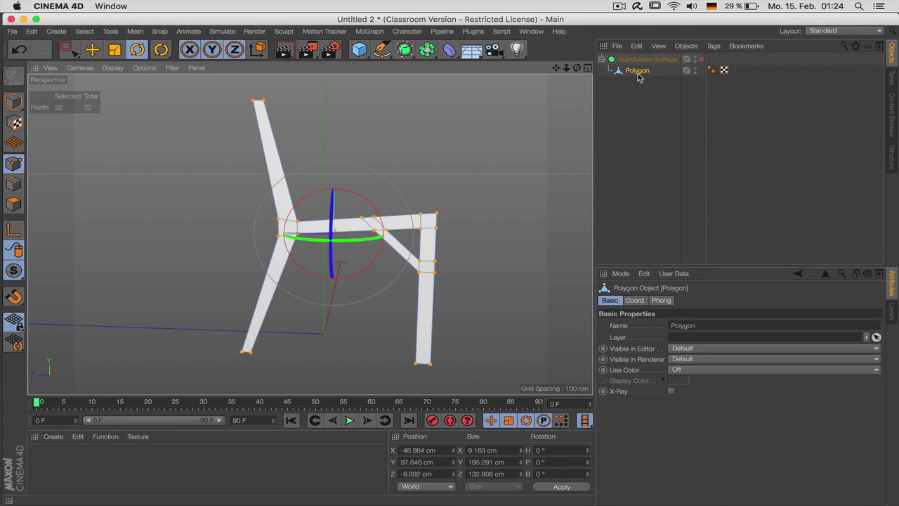
{"action": "key", "text": "k"}
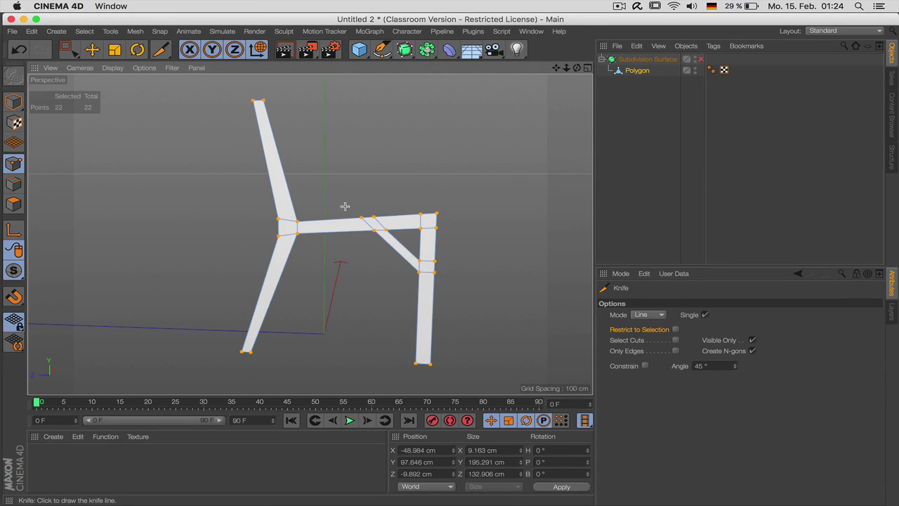
{"action": "key", "text": "q"}
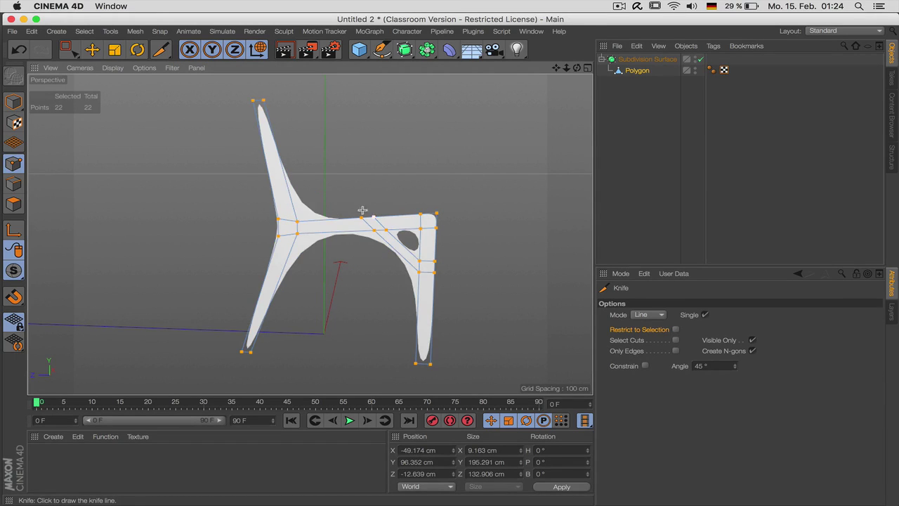
{"action": "key", "text": "q"}
{"action": "left_click_drag", "start_coordinate": [305, 206], "coordinate": [306, 265]}
{"action": "left_click_drag", "start_coordinate": [346, 211], "coordinate": [370, 243]}
{"action": "left_click_drag", "start_coordinate": [382, 209], "coordinate": [409, 238]}
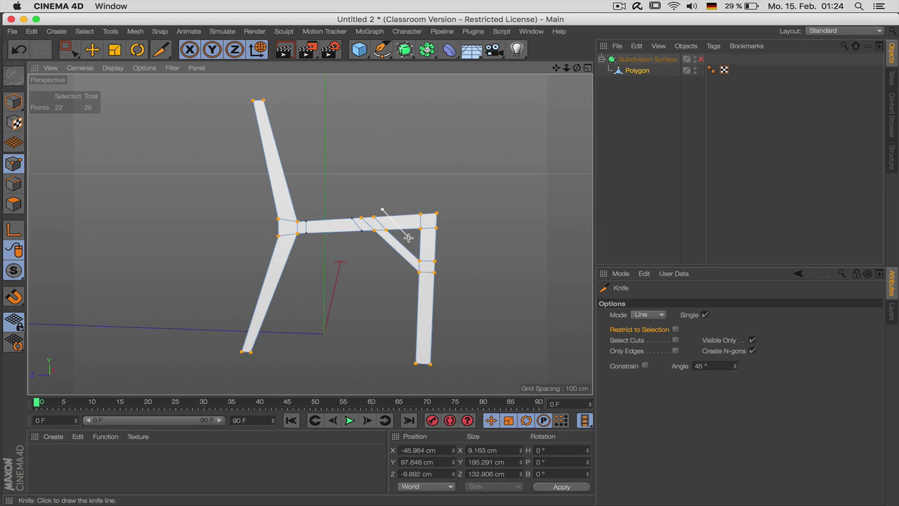
- In the Right view, knife-cut across the seat and along the front, rear and left legs
{"action": "key", "text": "F4"}
{"action": "key", "text": "F3"}
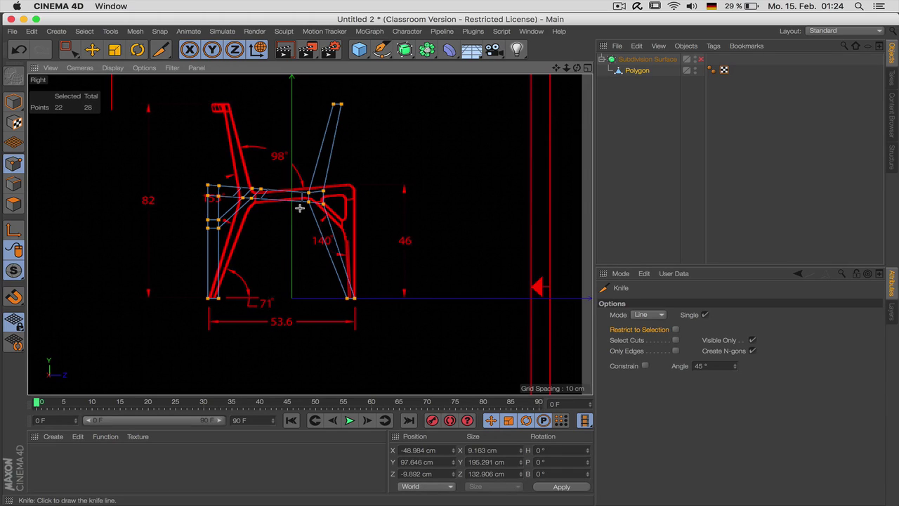
{"action": "left_click_drag", "start_coordinate": [300, 208], "coordinate": [357, 211]}
{"action": "mouse_move", "coordinate": [302, 182]}
{"action": "left_mouse_down"}
{"action": "mouse_move", "coordinate": [329, 105]}
{"action": "mouse_move", "coordinate": [354, 109]}
{"action": "left_mouse_up"}
{"action": "left_click_drag", "start_coordinate": [310, 208], "coordinate": [349, 298]}
{"action": "left_click_drag", "start_coordinate": [208, 298], "coordinate": [203, 217]}
{"action": "mouse_move", "coordinate": [208, 234]}
{"action": "left_mouse_down"}
{"action": "mouse_move", "coordinate": [208, 298]}
{"action": "mouse_move", "coordinate": [228, 293]}
{"action": "left_mouse_up"}
{"action": "left_click_drag", "start_coordinate": [195, 198], "coordinate": [268, 205]}
{"action": "left_click_drag", "start_coordinate": [223, 235], "coordinate": [240, 225]}
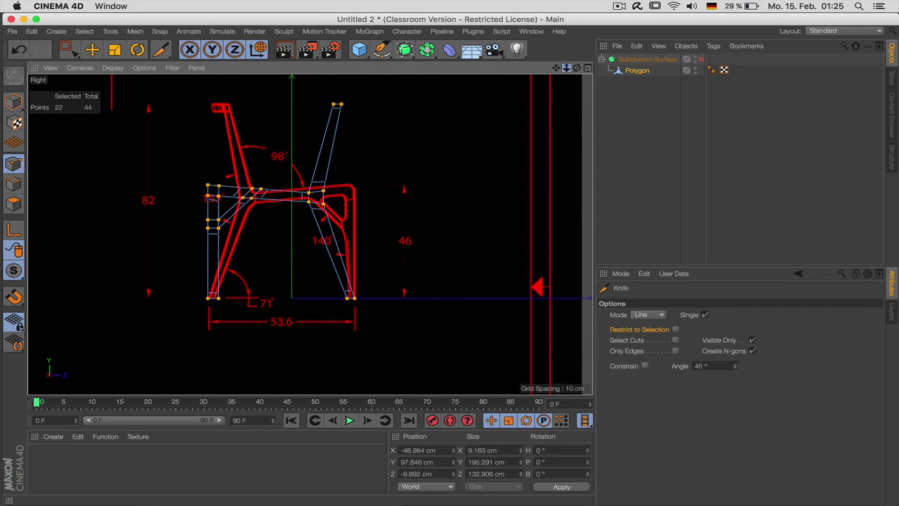
- Add further cuts down the leg and near the seat back, then review the smoothed chair and reference photo
{"action": "scroll", "coordinate": [313, 235], "scroll_direction": "up", "scroll_amount": 3}
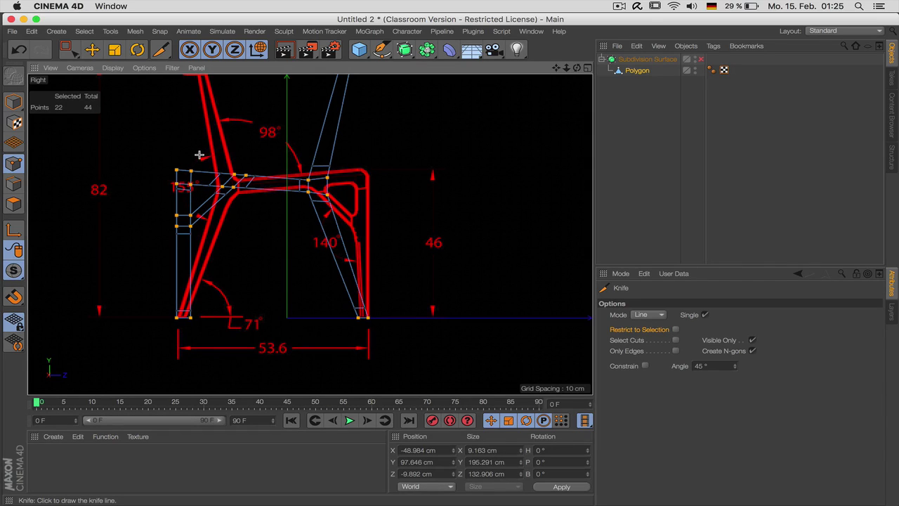
{"action": "left_click_drag", "start_coordinate": [199, 155], "coordinate": [198, 259]}
{"action": "left_click_drag", "start_coordinate": [198, 257], "coordinate": [197, 259]}
{"action": "left_click_drag", "start_coordinate": [160, 205], "coordinate": [193, 204]}
{"action": "key", "text": "F1"}
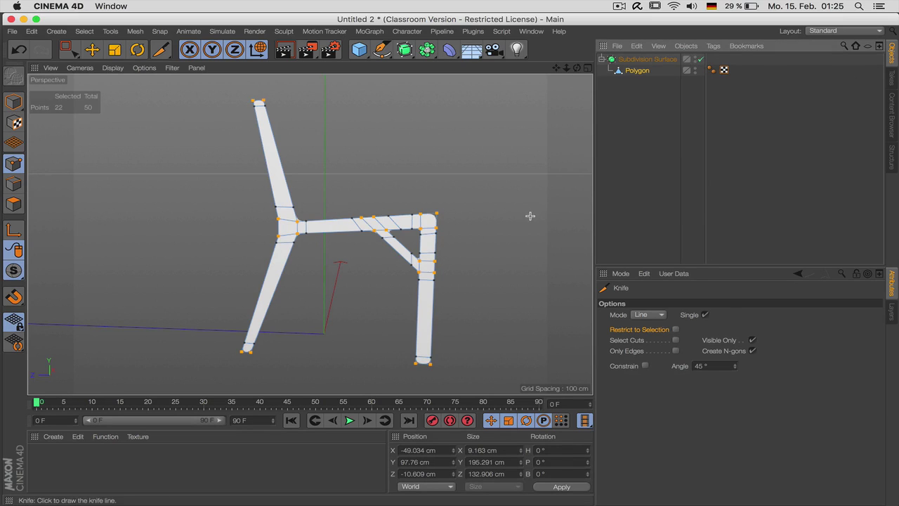
{"action": "left_click", "coordinate": [626, 160]}
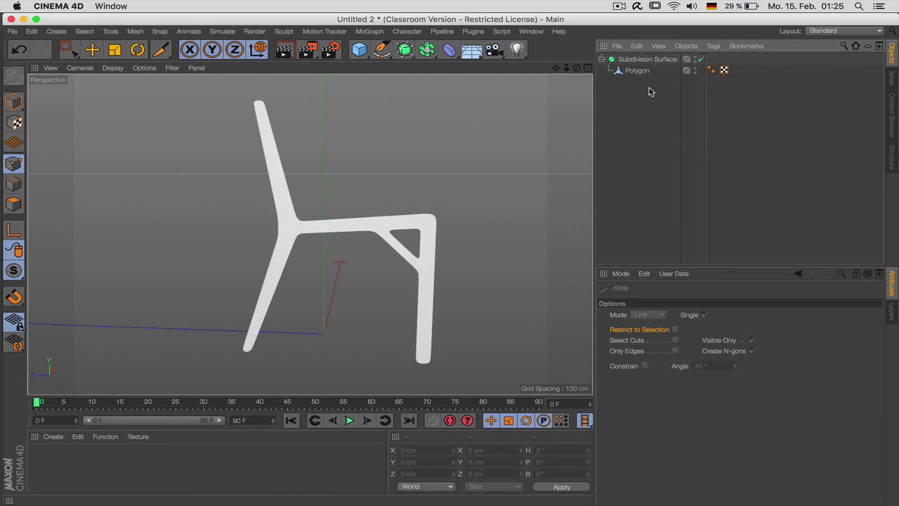
{"action": "key", "text": "super+Tab"}
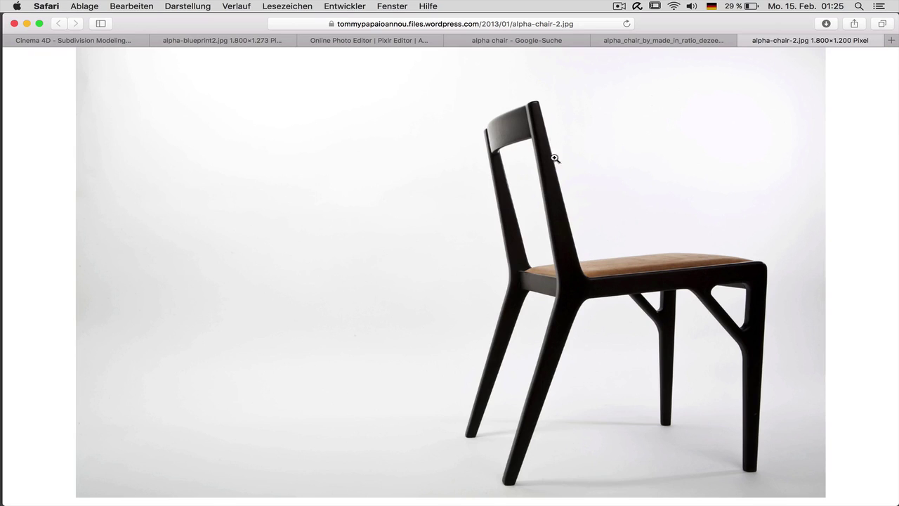
- Select all the profile's polygons and extrude them 6.425 cm for thickness
{"action": "key", "text": "super+Tab"}
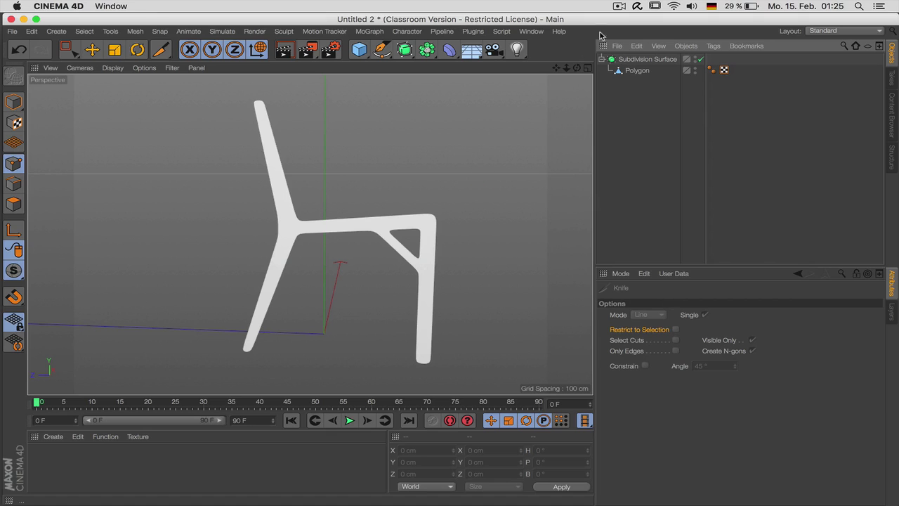
{"action": "left_click_drag", "start_coordinate": [582, 72], "coordinate": [312, 238]}
{"action": "left_click", "coordinate": [636, 71]}
{"action": "left_click", "coordinate": [14, 203]}
{"action": "key", "text": "ctrl+a"}
{"action": "key", "text": "d"}
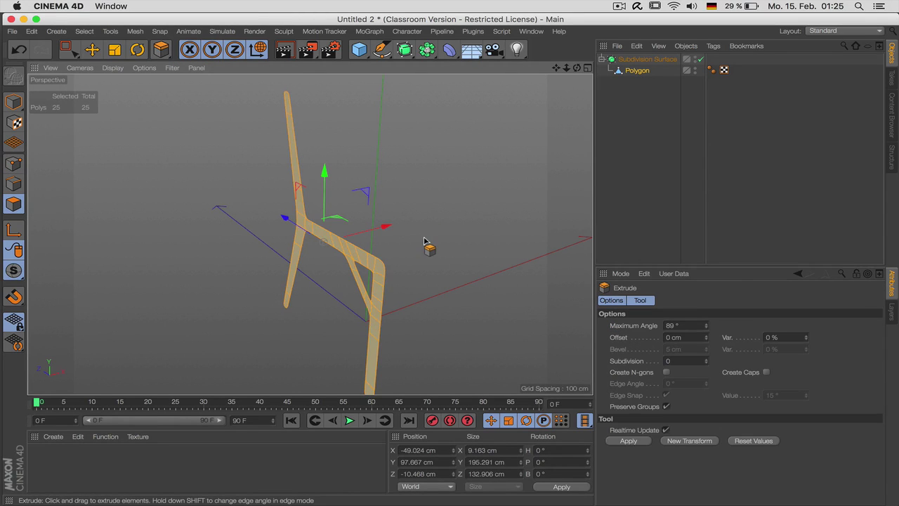
{"action": "left_click_drag", "start_coordinate": [424, 241], "coordinate": [455, 241]}
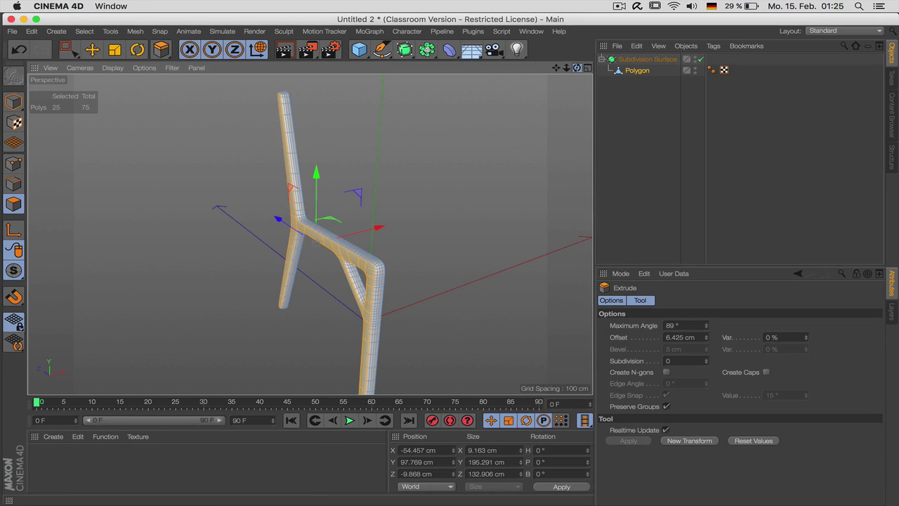
- Enable Create Caps and set the extrusion Subdivision to 1, inspecting the 150-polygon mesh
{"action": "left_click_drag", "start_coordinate": [577, 67], "coordinate": [618, 71]}
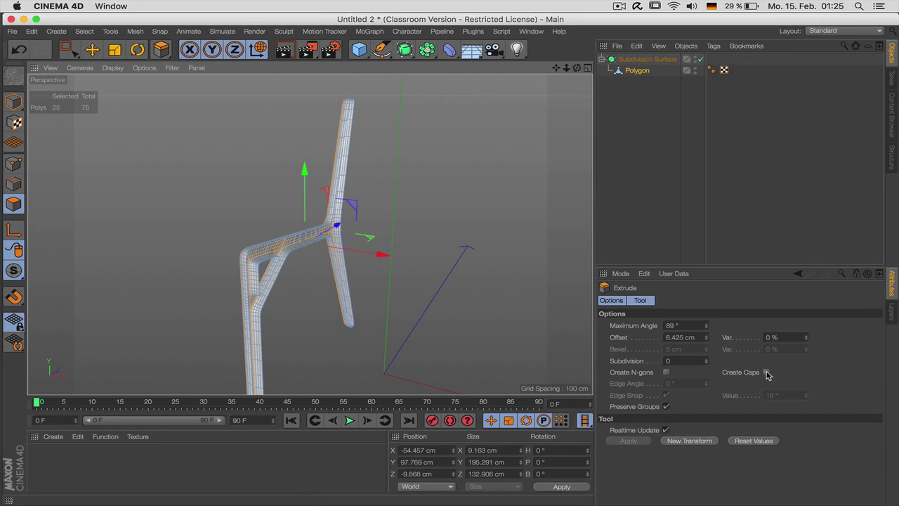
{"action": "left_click", "coordinate": [766, 373]}
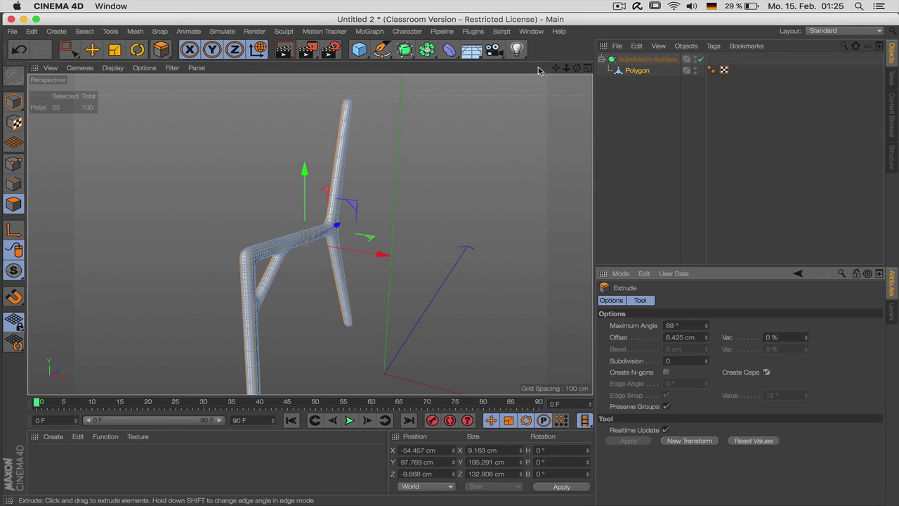
{"action": "left_click_drag", "start_coordinate": [577, 68], "coordinate": [598, 72]}
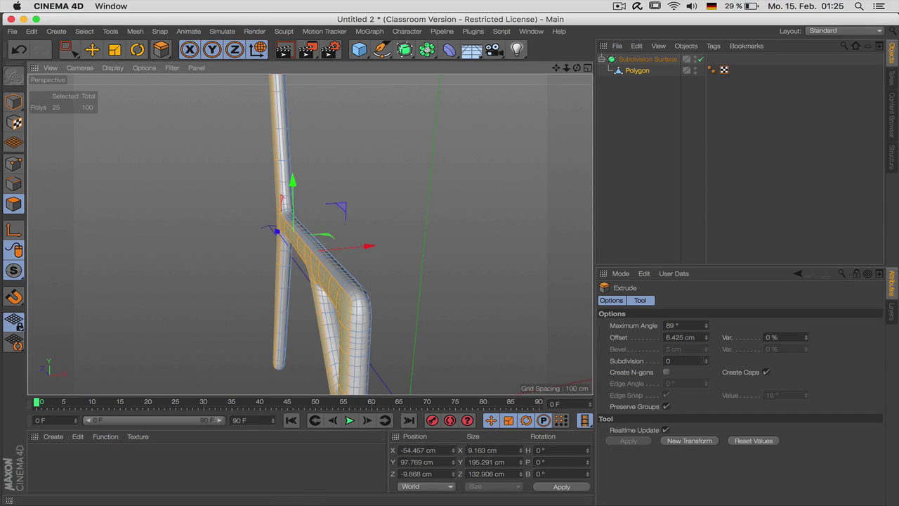
{"action": "left_click", "coordinate": [707, 359]}
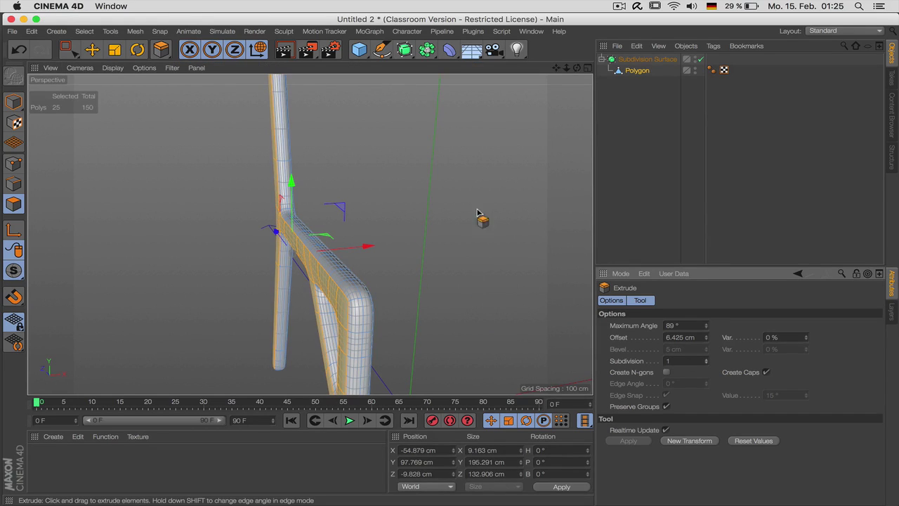
{"action": "left_click_drag", "start_coordinate": [567, 68], "coordinate": [577, 70]}
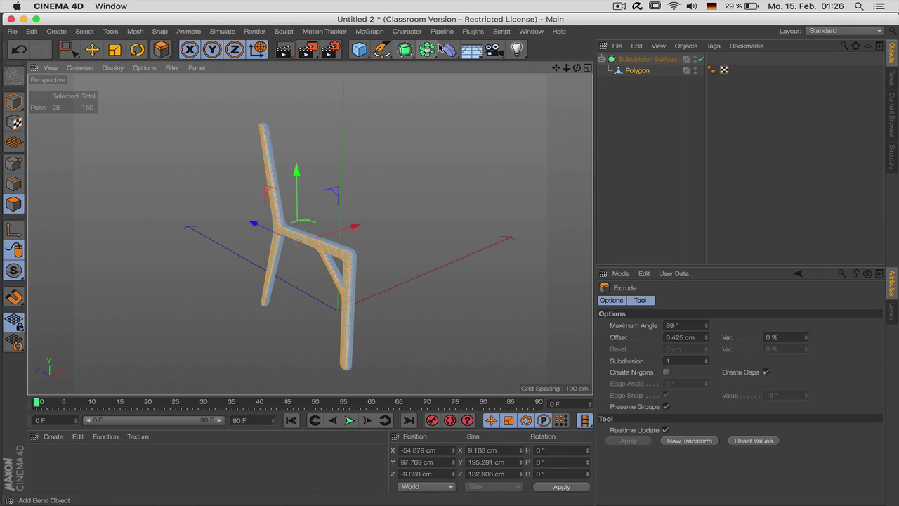
- Place the Polygon chair side under a Symmetry generator to get two frames, then view the reference photo
{"action": "left_click_drag", "start_coordinate": [427, 49], "coordinate": [558, 105]}
{"action": "mouse_move", "coordinate": [645, 83]}
{"action": "left_mouse_down"}
{"action": "mouse_move", "coordinate": [639, 60]}
{"action": "mouse_move", "coordinate": [645, 83]}
{"action": "left_mouse_up"}
{"action": "left_click", "coordinate": [640, 124]}
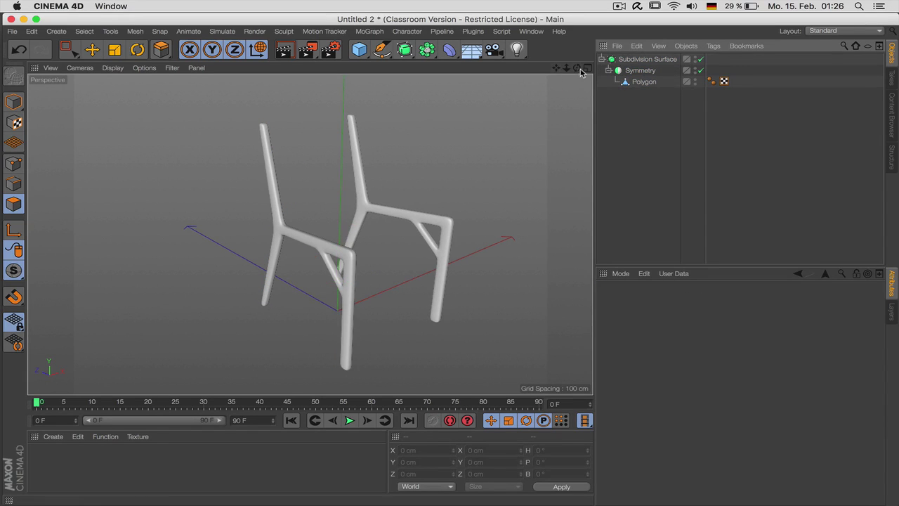
{"action": "left_click_drag", "start_coordinate": [577, 68], "coordinate": [309, 234]}
{"action": "key", "text": "super+Tab"}
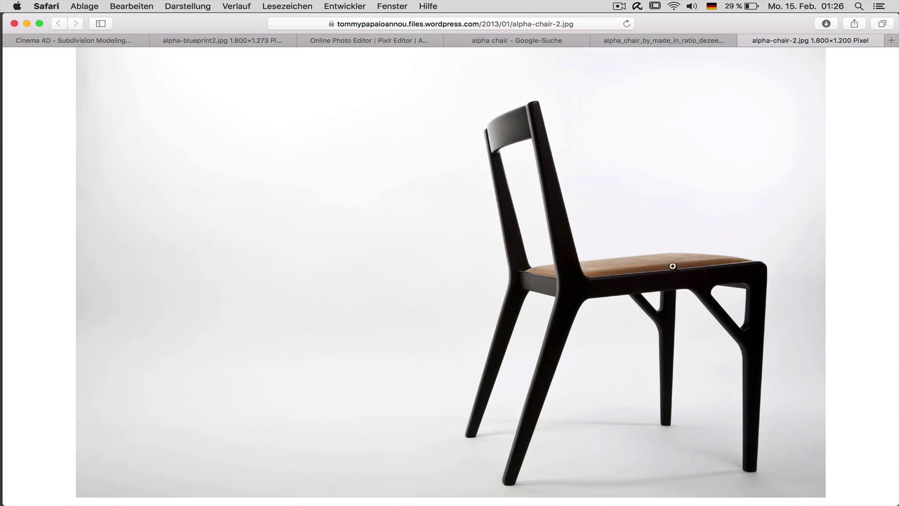
- Add a Cube with shaded-wireframe display and resize it into a thin, flat bar
{"action": "key", "text": "super+Tab"}
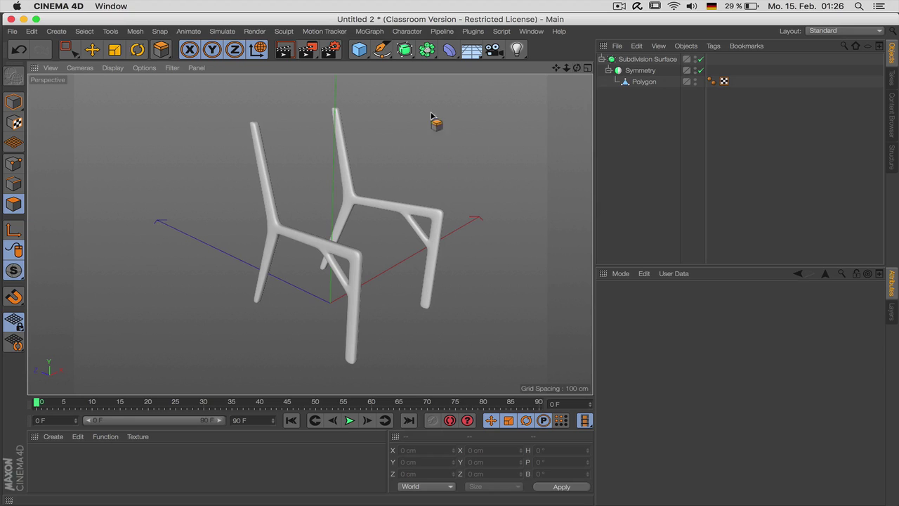
{"action": "left_click", "coordinate": [359, 49]}
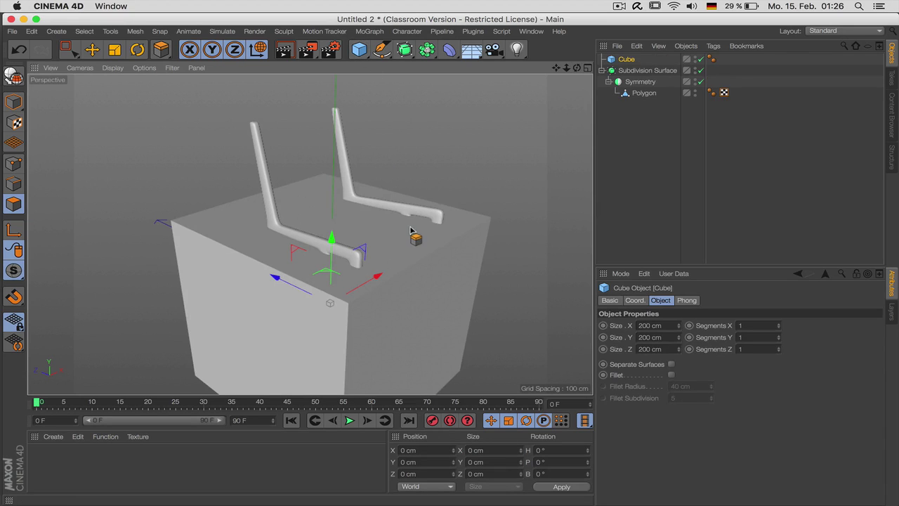
{"action": "key", "text": "n"}
{"action": "key", "text": "b"}
{"action": "left_click_drag", "start_coordinate": [597, 123], "coordinate": [631, 63]}
{"action": "left_click_drag", "start_coordinate": [679, 325], "coordinate": [618, 325]}
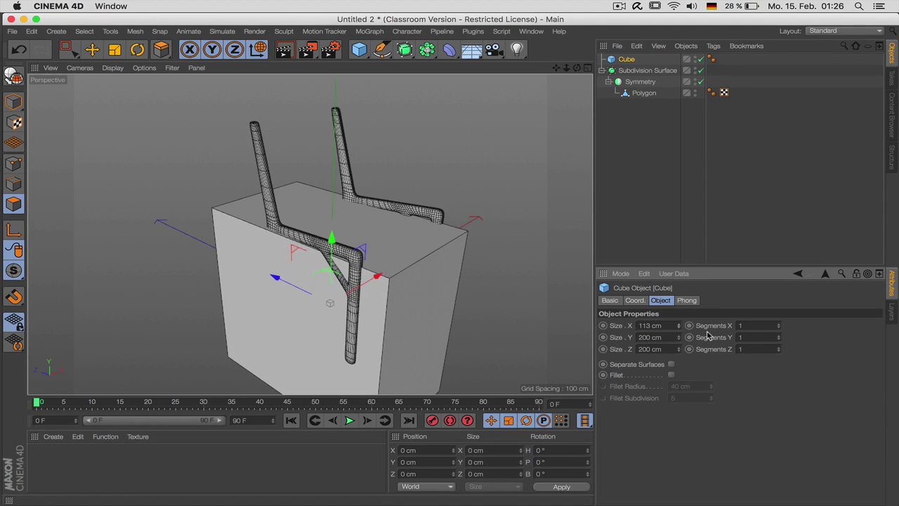
{"action": "left_click_drag", "start_coordinate": [679, 350], "coordinate": [622, 349]}
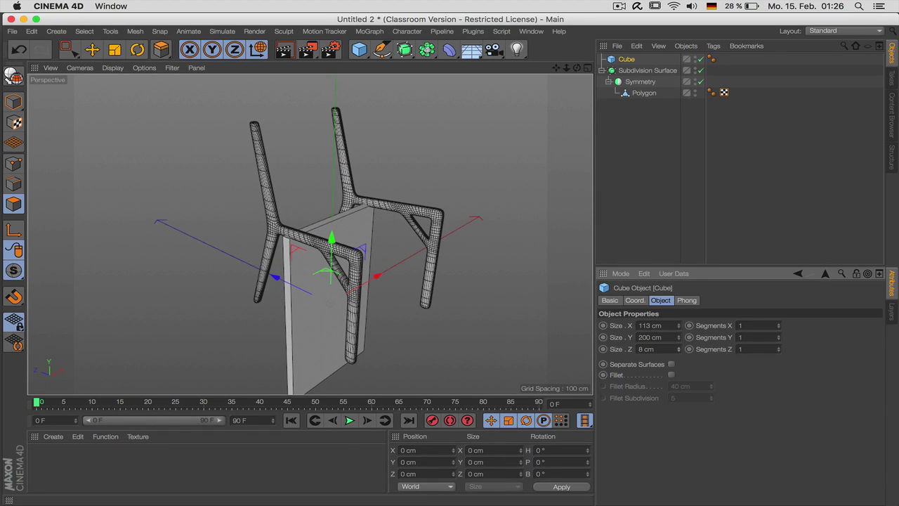
{"action": "left_click_drag", "start_coordinate": [678, 337], "coordinate": [629, 338]}
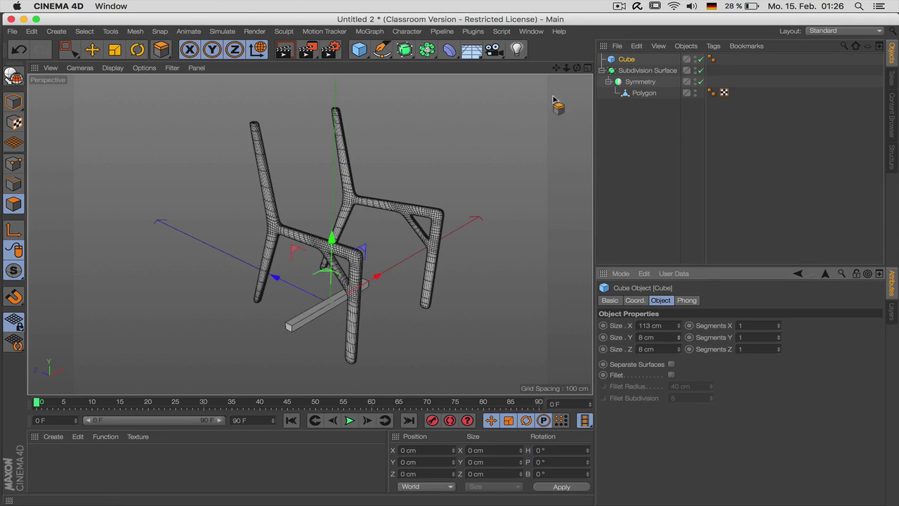
- In the Right view, move the bar up to the back-leg joint on the blueprint
{"action": "key", "text": "F2"}
{"action": "key", "text": "F3"}
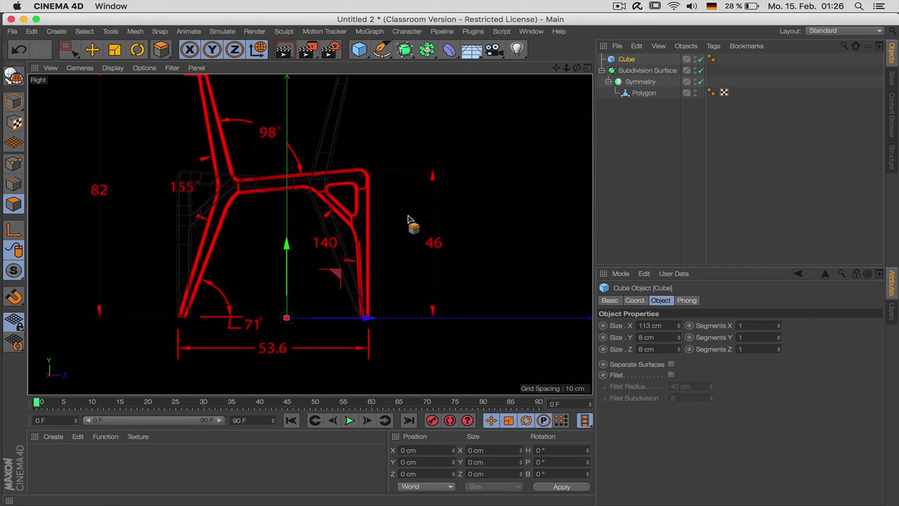
{"action": "key", "text": "e"}
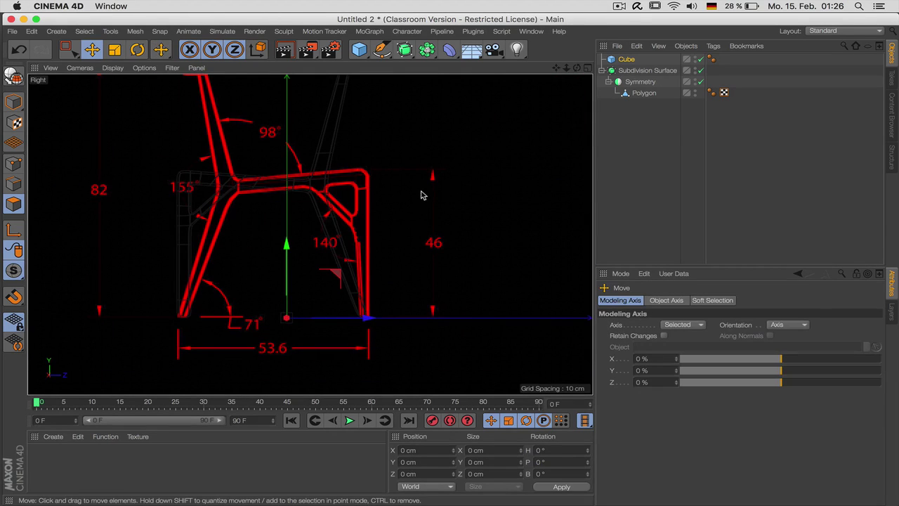
{"action": "left_click", "coordinate": [113, 67]}
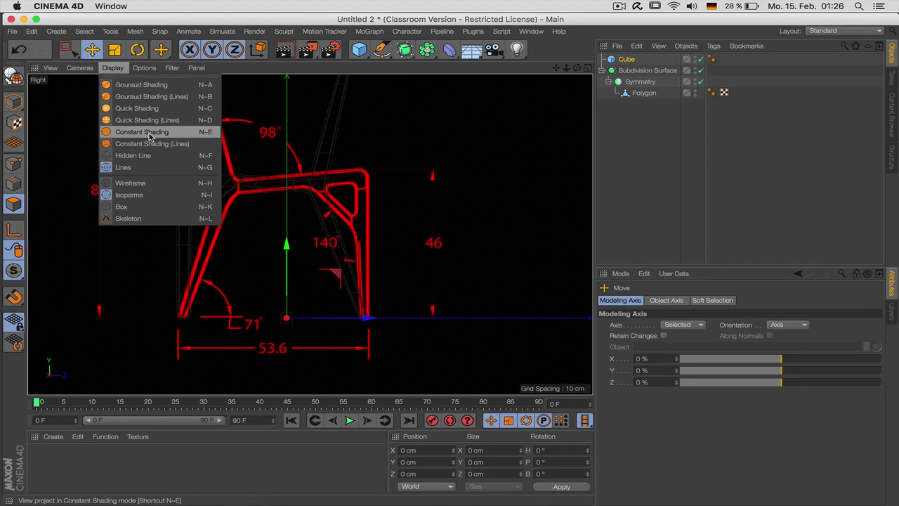
{"action": "left_click", "coordinate": [141, 97]}
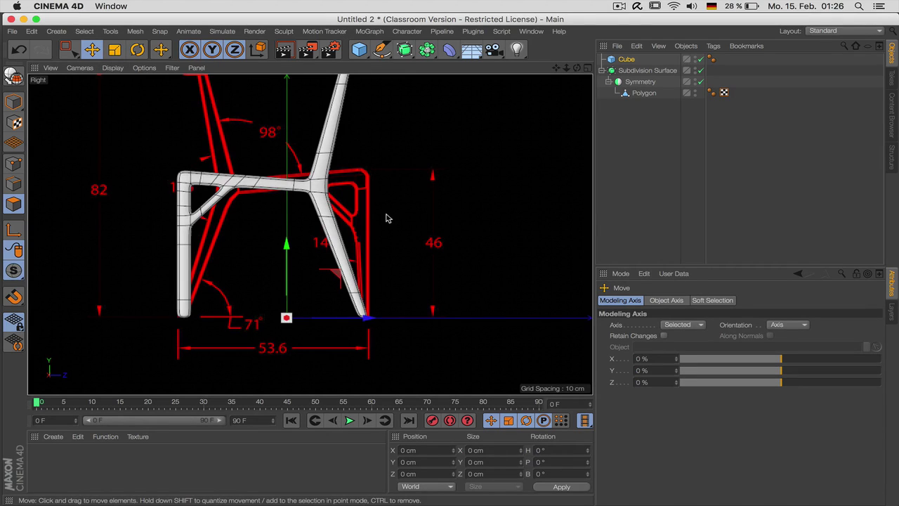
{"action": "left_click_drag", "start_coordinate": [385, 218], "coordinate": [282, 82]}
{"action": "key", "text": "super+Tab"}
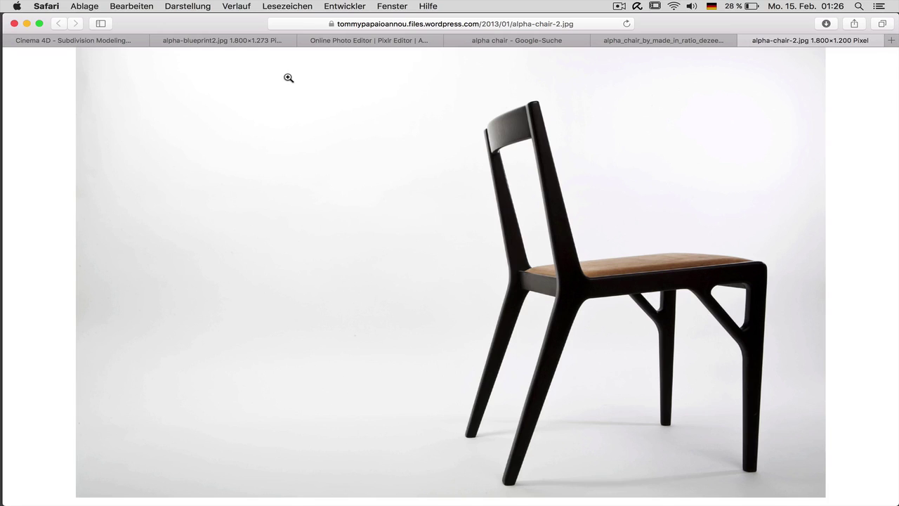
{"action": "key", "text": "super+Tab"}
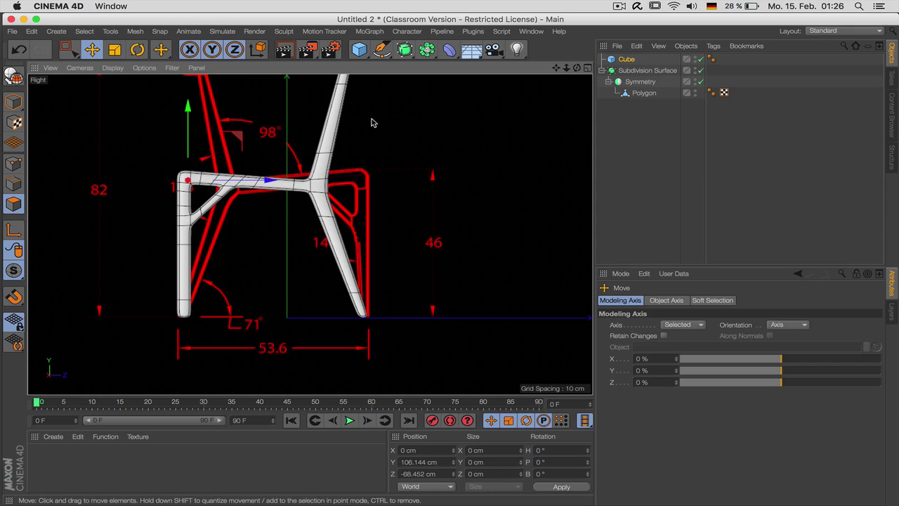
{"action": "left_click_drag", "start_coordinate": [373, 124], "coordinate": [502, 134]}
- Compare chair display styles and, in Top view, shift the bar about 4.9 cm into place
{"action": "key", "text": "n"}
{"action": "key", "text": "g"}
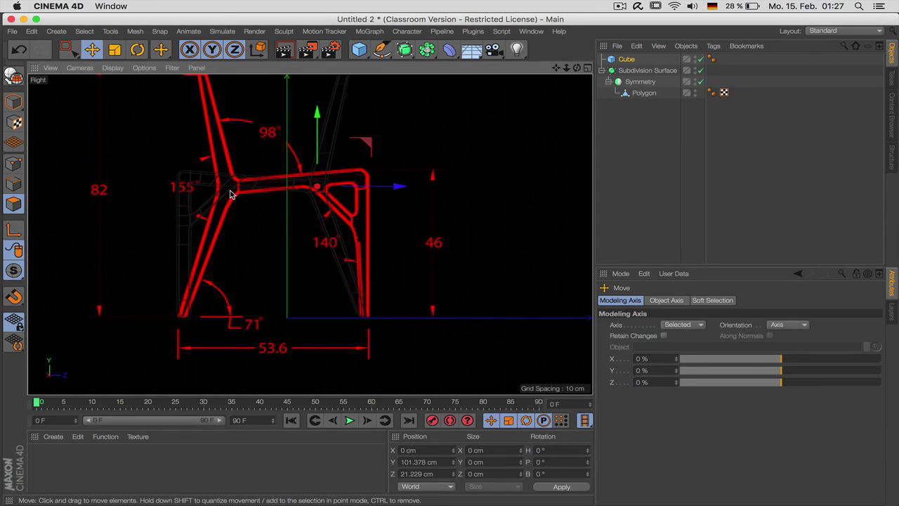
{"action": "key", "text": "n"}
{"action": "key", "text": "b"}
{"action": "key", "text": "F2"}
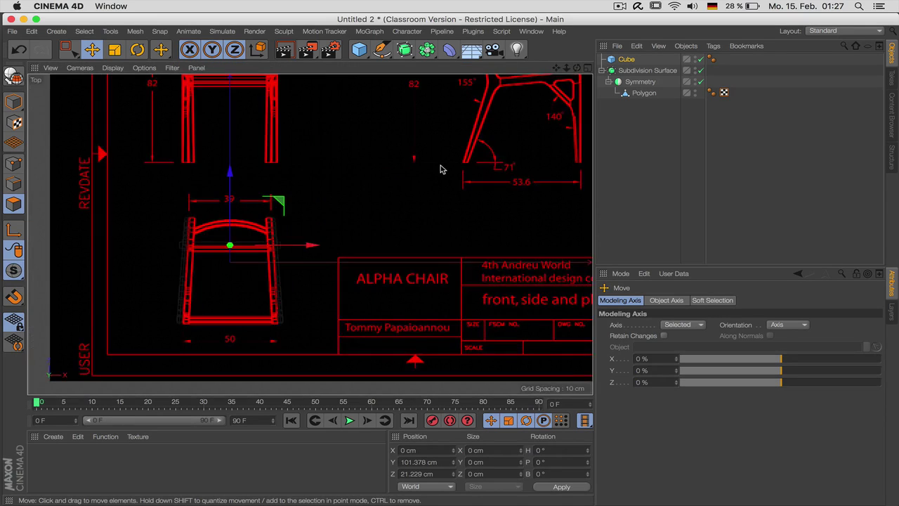
{"action": "key", "text": "F3"}
{"action": "key", "text": "F2"}
{"action": "left_click_drag", "start_coordinate": [229, 189], "coordinate": [231, 191]}
- Shorten the bar's X length to 104 cm and zoom in to check its fit between the frames
{"action": "key", "text": "F1"}
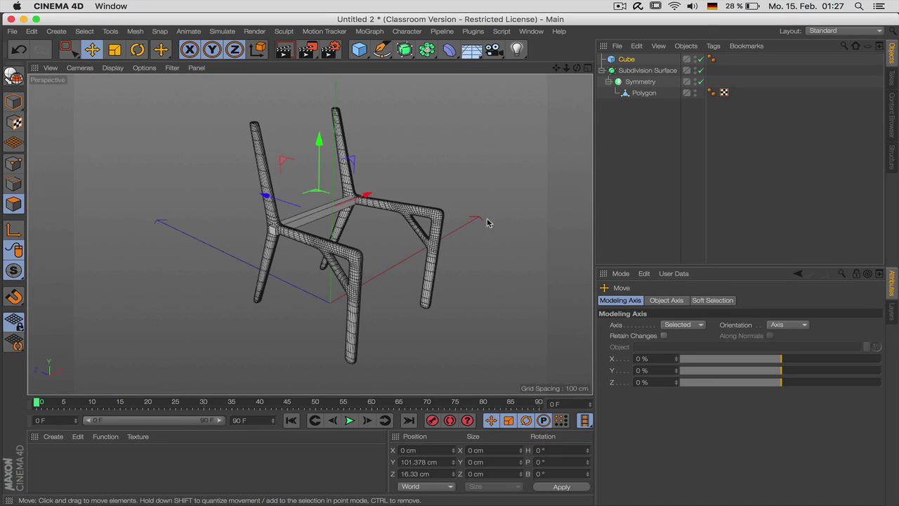
{"action": "left_click", "coordinate": [626, 59]}
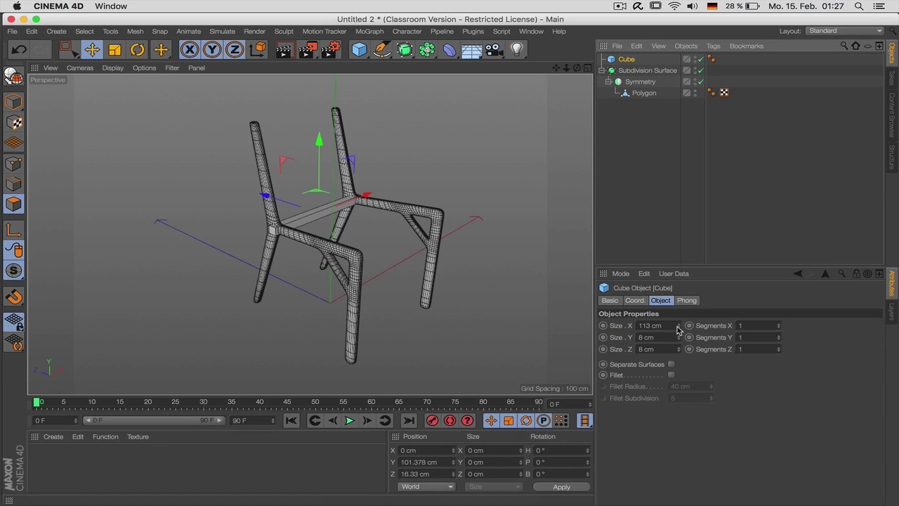
{"action": "left_click", "coordinate": [678, 329]}
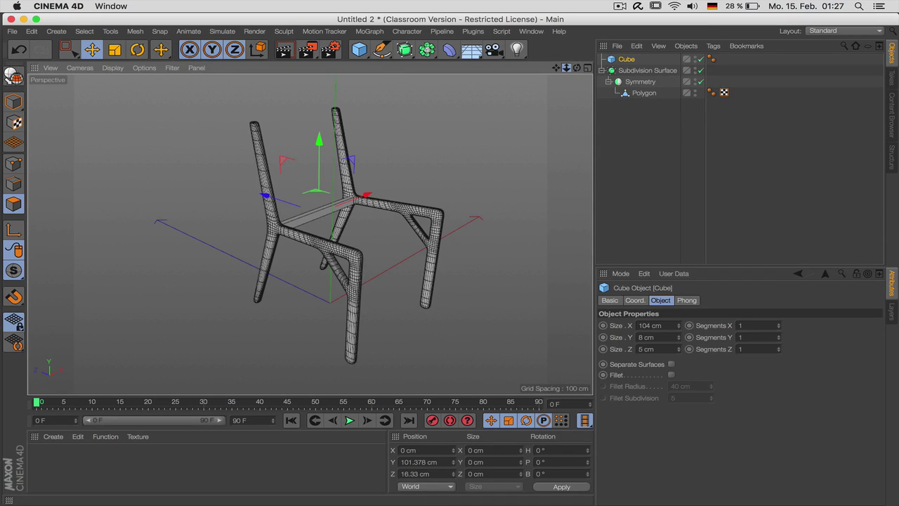
{"action": "left_click_drag", "start_coordinate": [567, 68], "coordinate": [583, 63]}
{"action": "scroll", "coordinate": [310, 235], "scroll_direction": "up", "scroll_amount": 3}
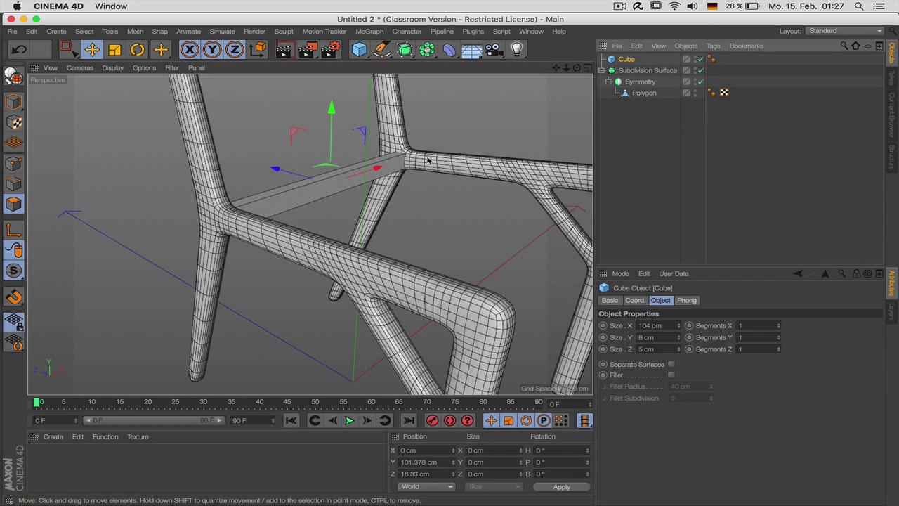
- Hide the chair, make the crossbar Cube editable and select all its edges
{"action": "left_click", "coordinate": [696, 68]}
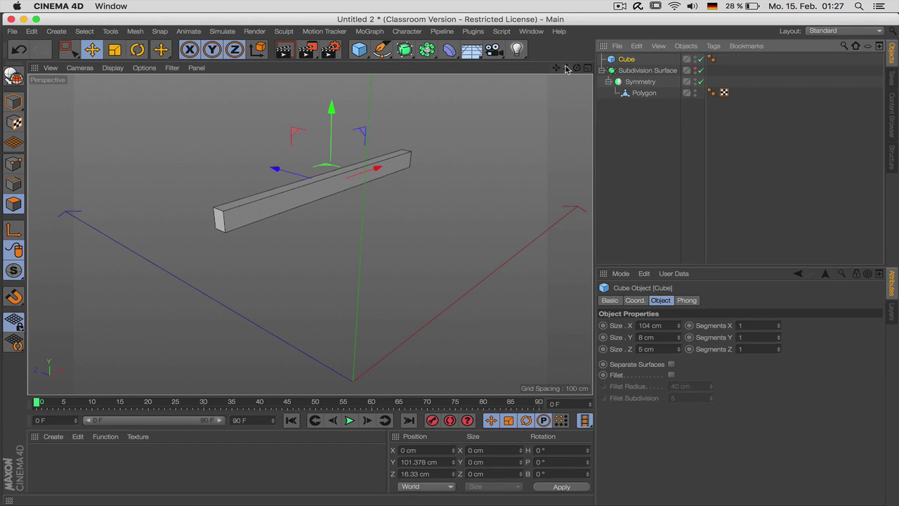
{"action": "left_click_drag", "start_coordinate": [567, 67], "coordinate": [451, 117]}
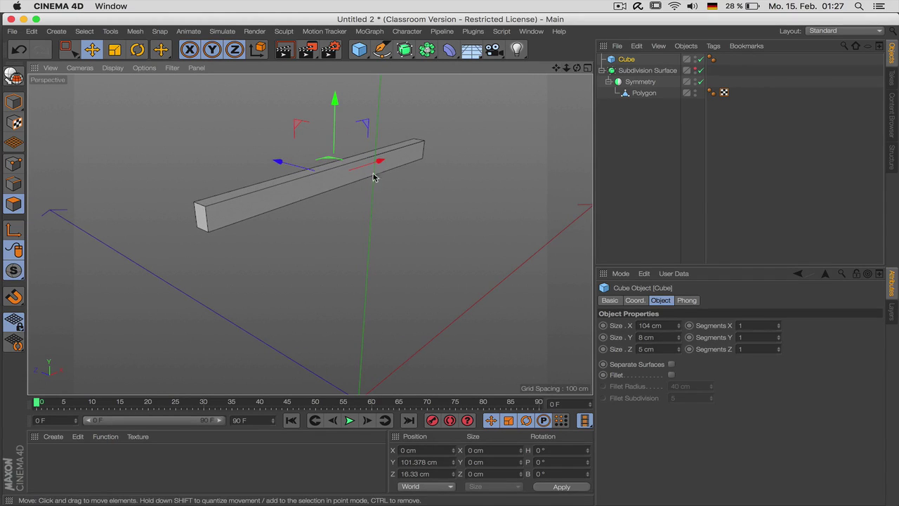
{"action": "key", "text": "c"}
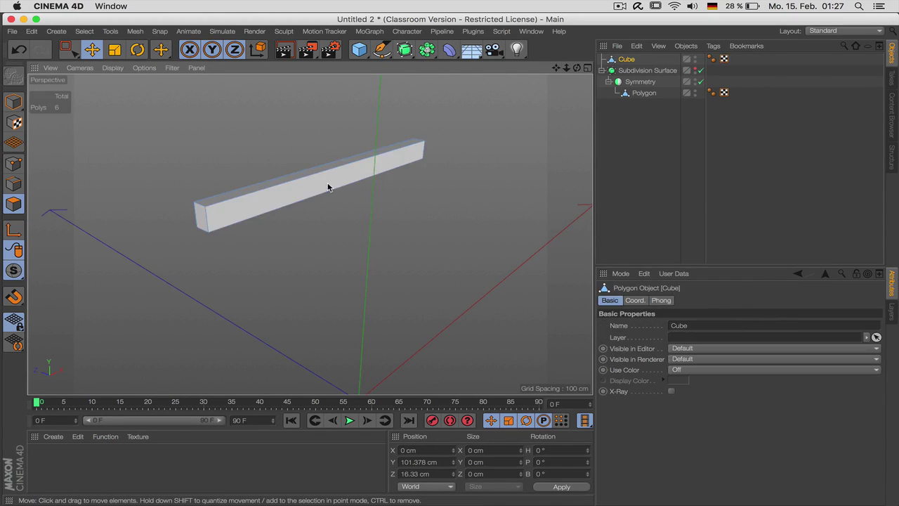
{"action": "key", "text": "Return"}
{"action": "key", "text": "ctrl+a"}
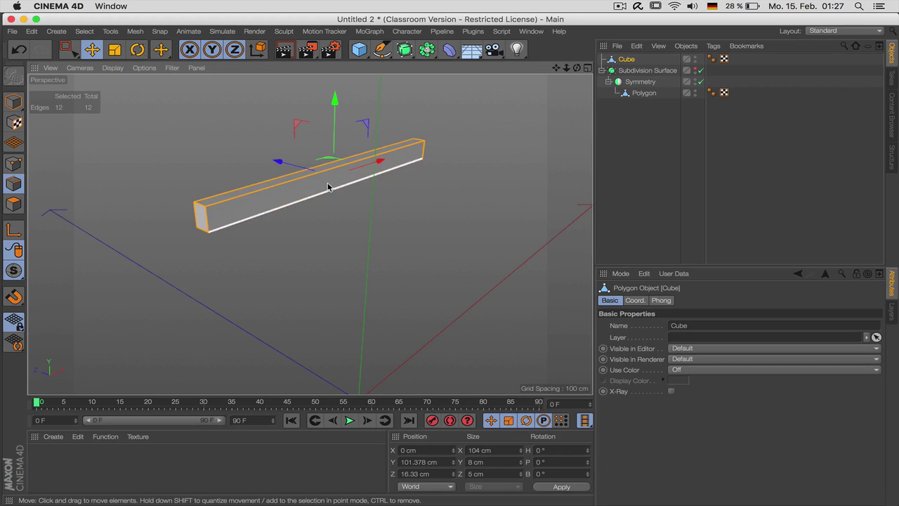
- Bevel the bar's edges with a 1 cm Solid bevel, briefly comparing Chamfer mode
{"action": "right_click", "coordinate": [451, 257]}
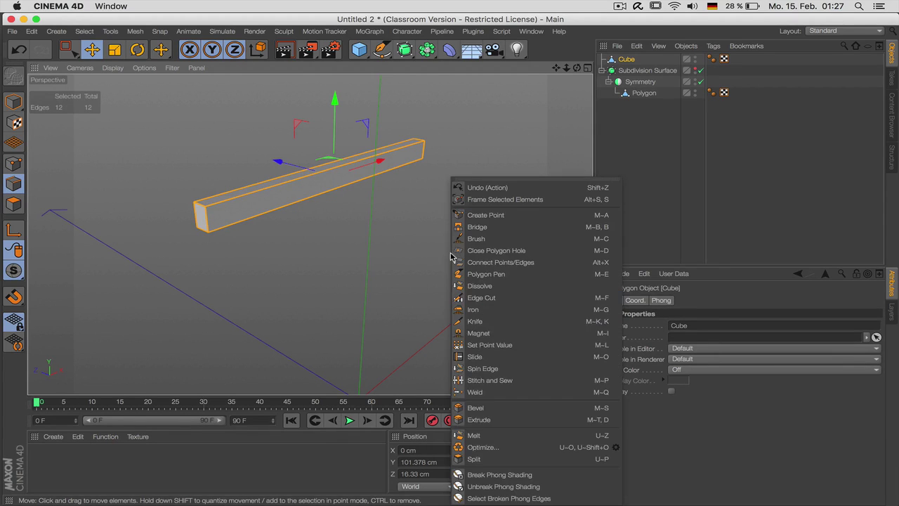
{"action": "left_click", "coordinate": [495, 409]}
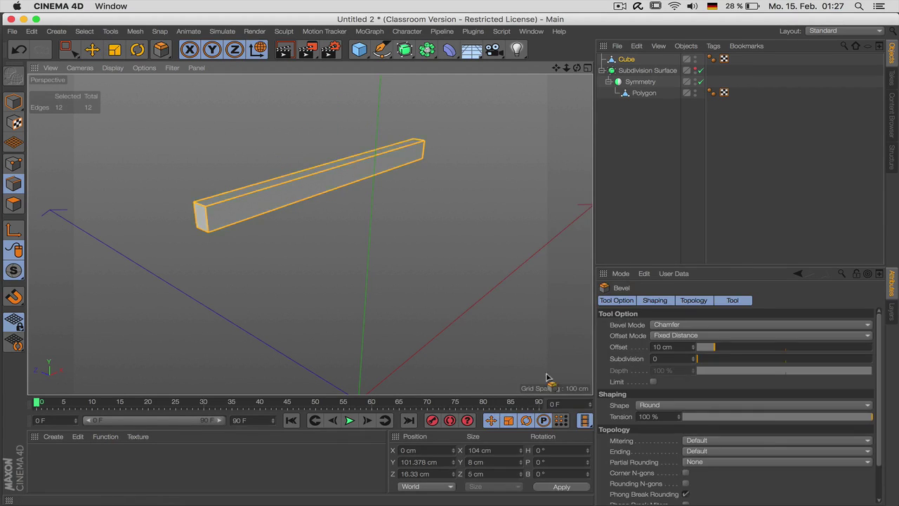
{"action": "left_click", "coordinate": [673, 325]}
{"action": "left_click", "coordinate": [674, 348]}
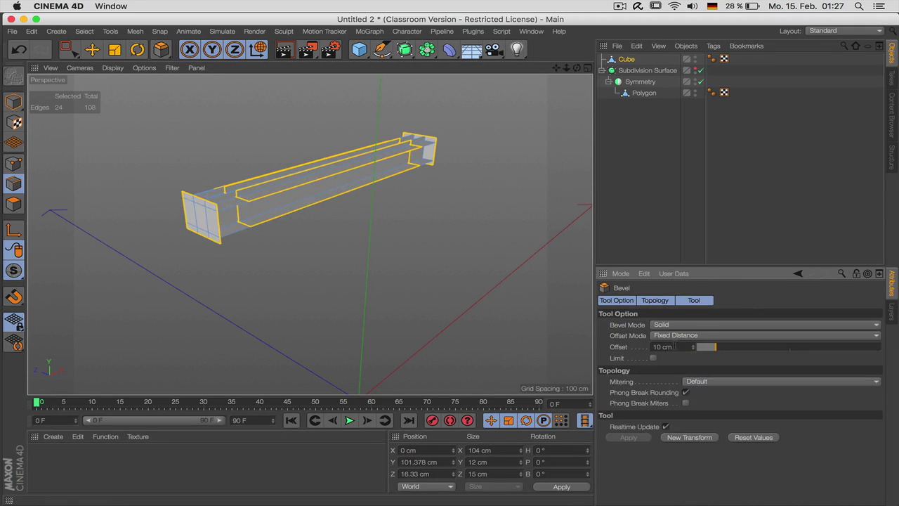
{"action": "left_click_drag", "start_coordinate": [693, 347], "coordinate": [698, 347]}
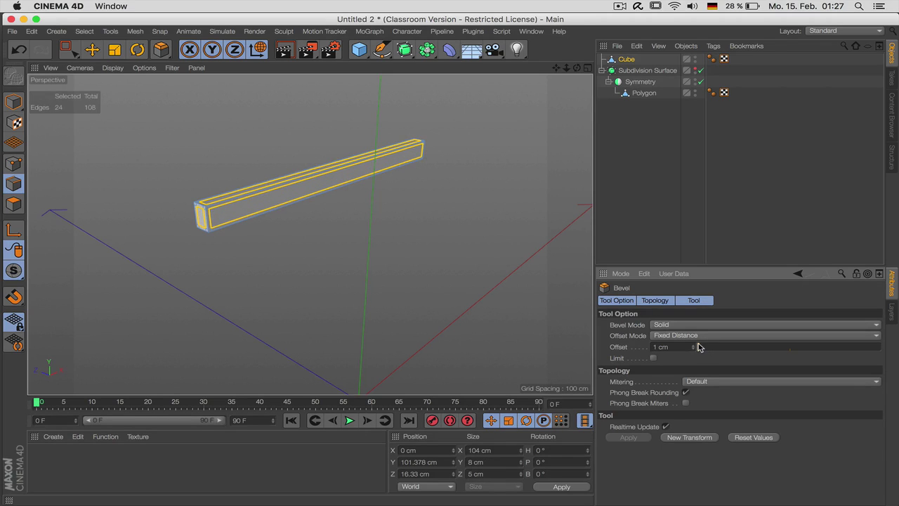
{"action": "left_click_drag", "start_coordinate": [566, 69], "coordinate": [555, 71]}
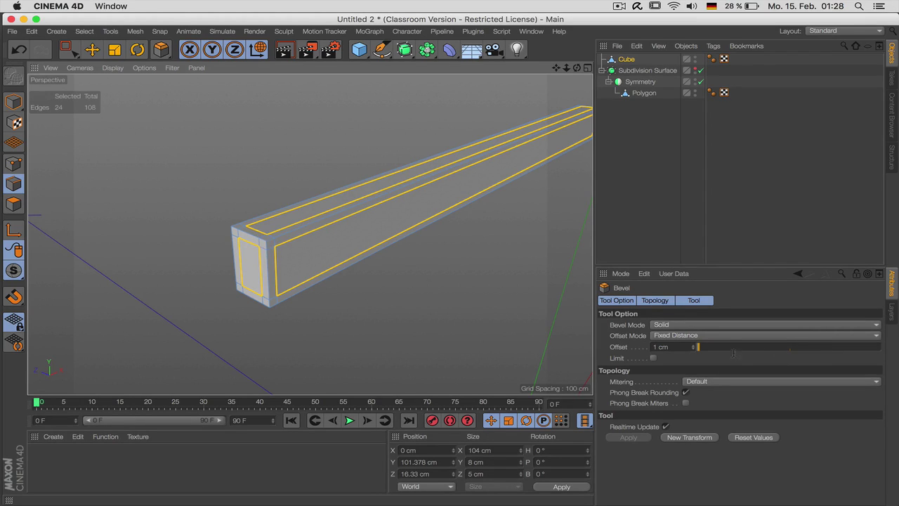
{"action": "left_click", "coordinate": [683, 325]}
{"action": "left_click", "coordinate": [679, 337]}
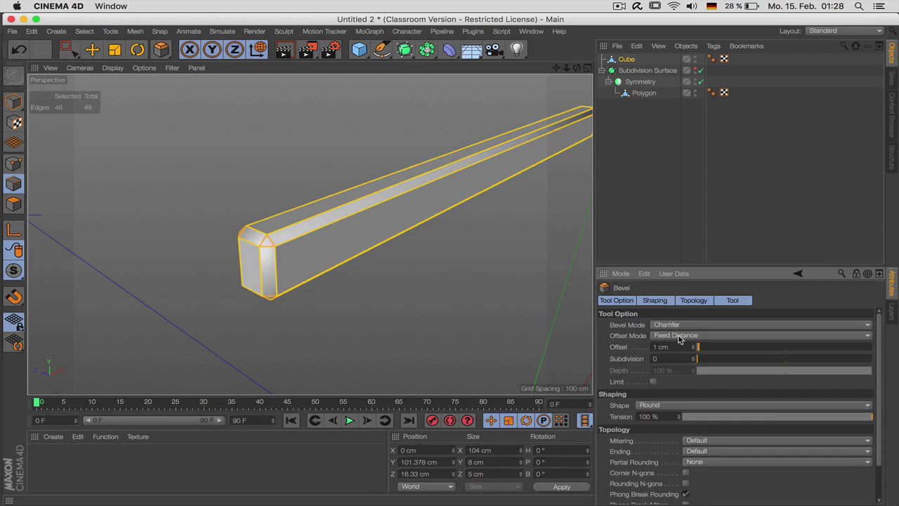
{"action": "left_click", "coordinate": [680, 325]}
{"action": "left_click", "coordinate": [676, 347]}
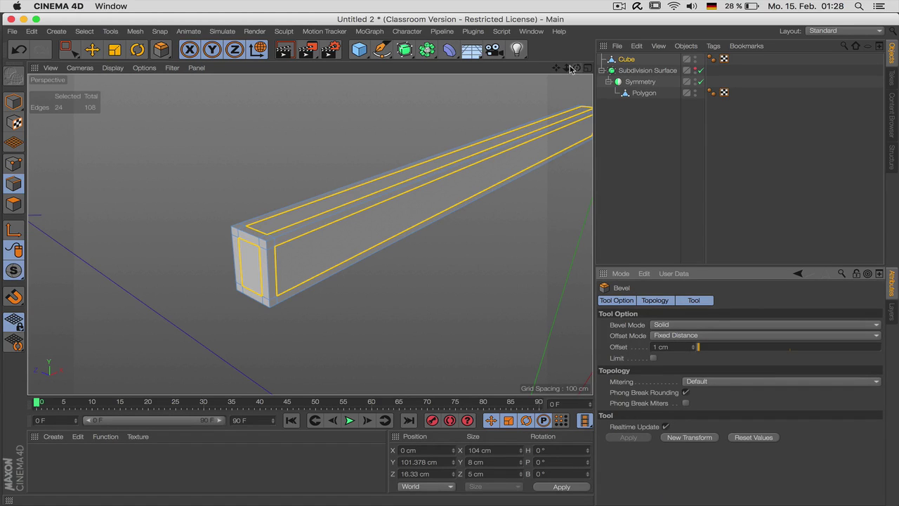
{"action": "left_click_drag", "start_coordinate": [571, 69], "coordinate": [545, 69]}
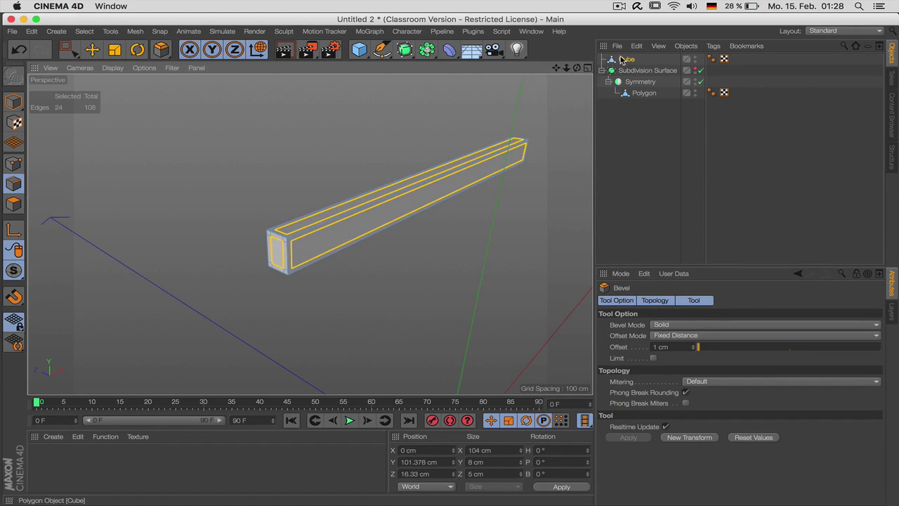
- Wrap the crossbar Cube in a Subdivision Surface, shaded with lines, and select the Cube
{"action": "left_click", "coordinate": [405, 49], "text": "alt"}
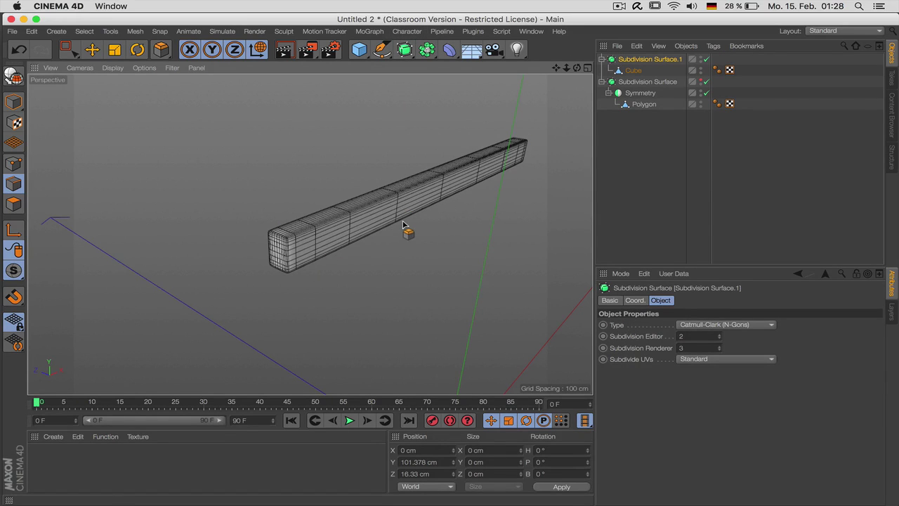
{"action": "key", "text": "n"}
{"action": "key", "text": "i"}
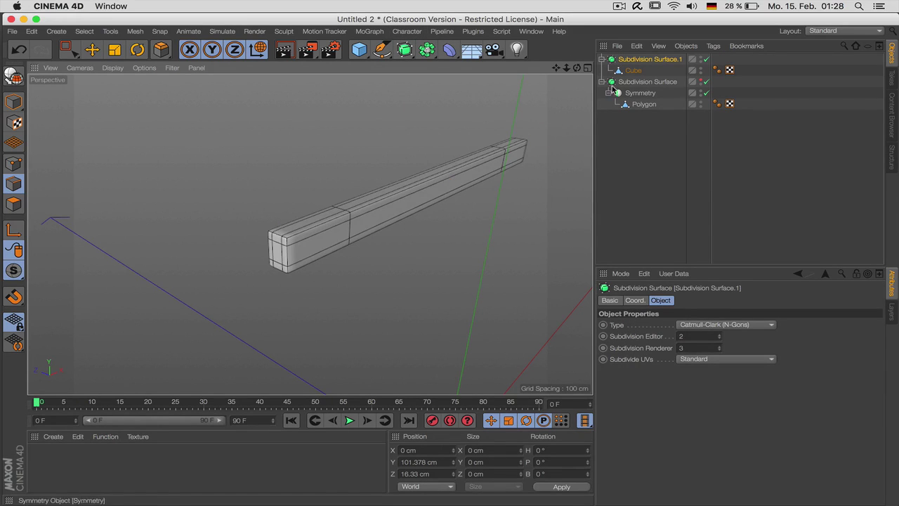
{"action": "left_click", "coordinate": [633, 70]}
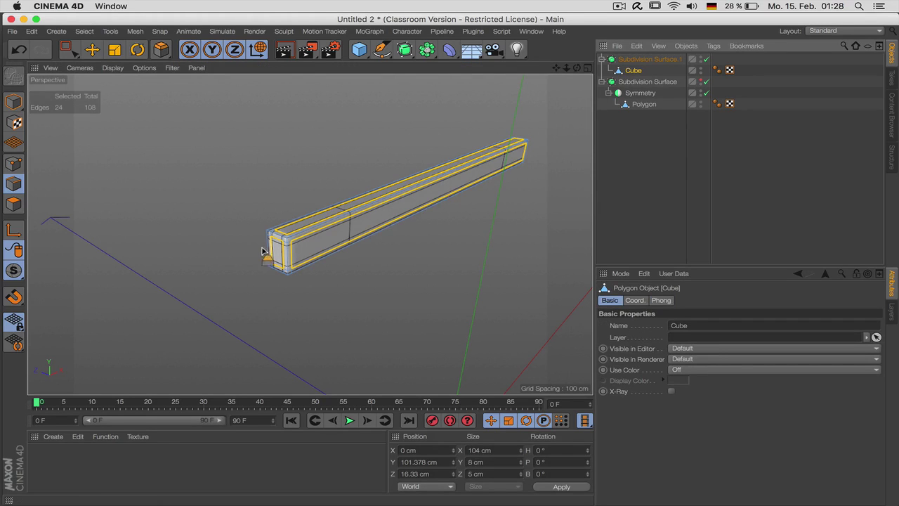
- Ring-select the long edges running along the crossbar
{"action": "key", "text": "u"}
{"action": "key", "text": "b"}
{"action": "left_click", "coordinate": [422, 180]}
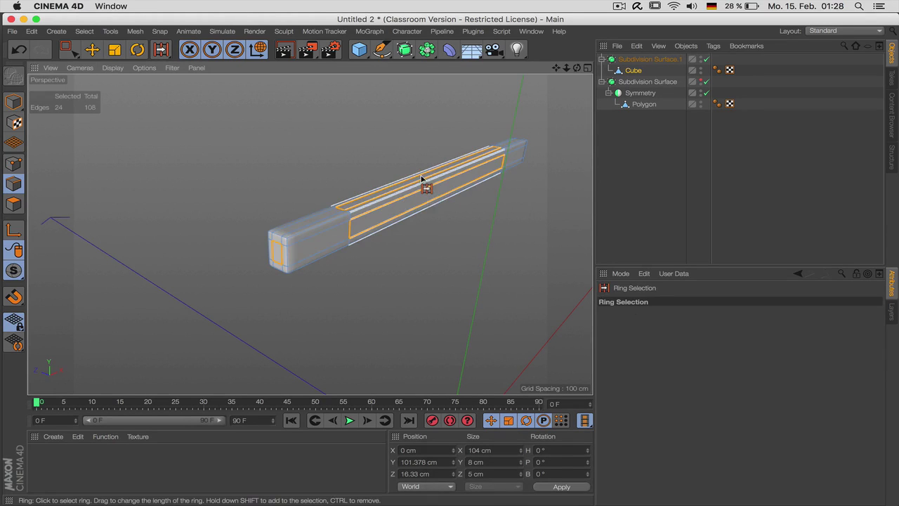
{"action": "right_click", "coordinate": [432, 225]}
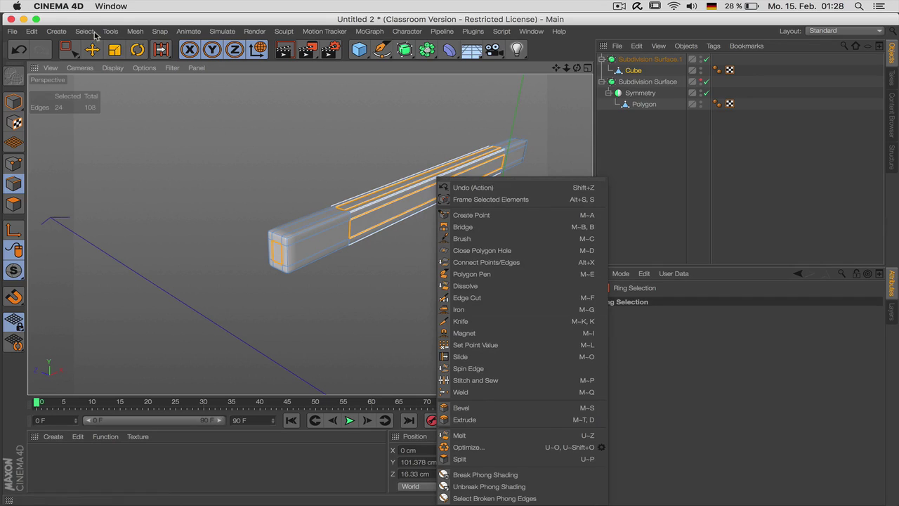
{"action": "left_click", "coordinate": [92, 32]}
{"action": "left_click", "coordinate": [85, 31]}
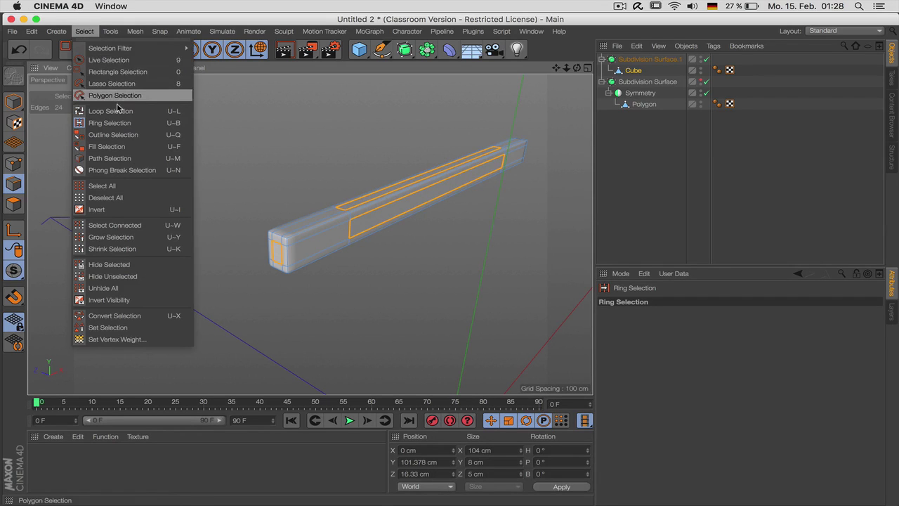
{"action": "left_click", "coordinate": [110, 122]}
{"action": "left_click", "coordinate": [407, 182]}
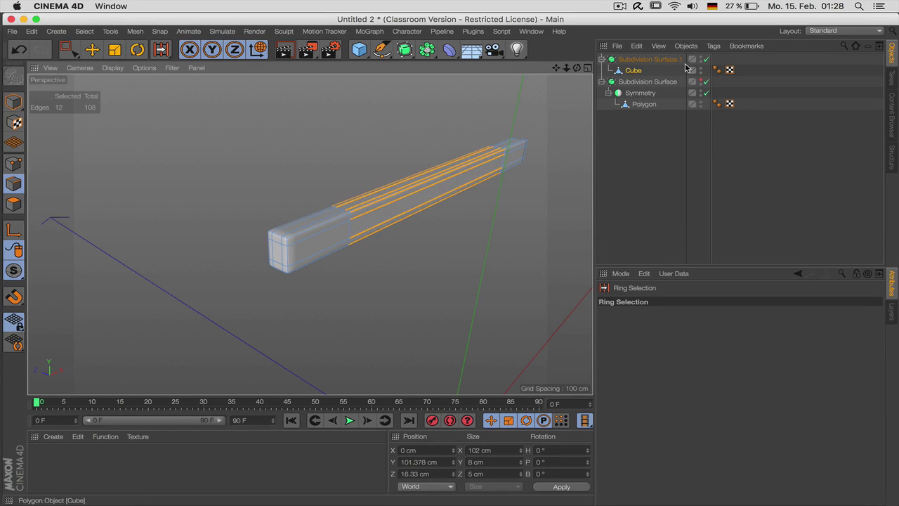
- Edge Cut the ring with Subdivision 3 and Create N-gons off, smoothing temporarily disabled
{"action": "left_click", "coordinate": [707, 59]}
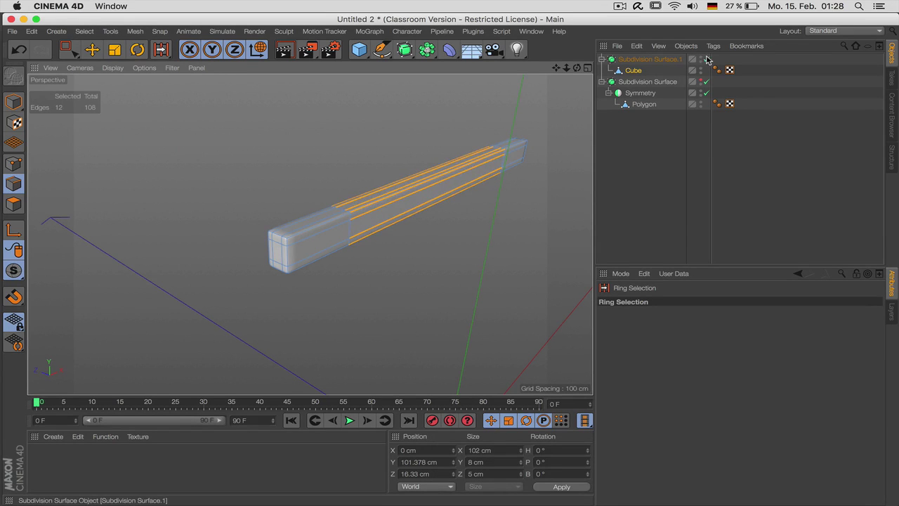
{"action": "right_click", "coordinate": [474, 247]}
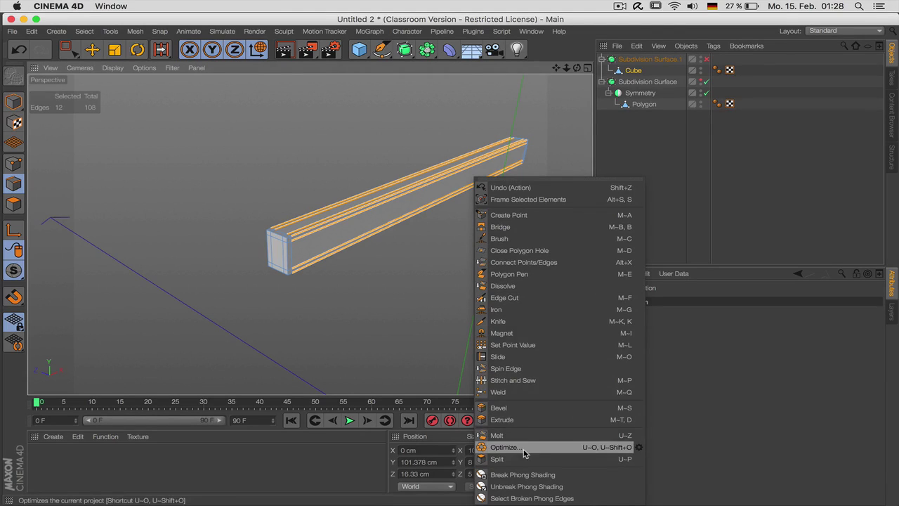
{"action": "left_click", "coordinate": [505, 297]}
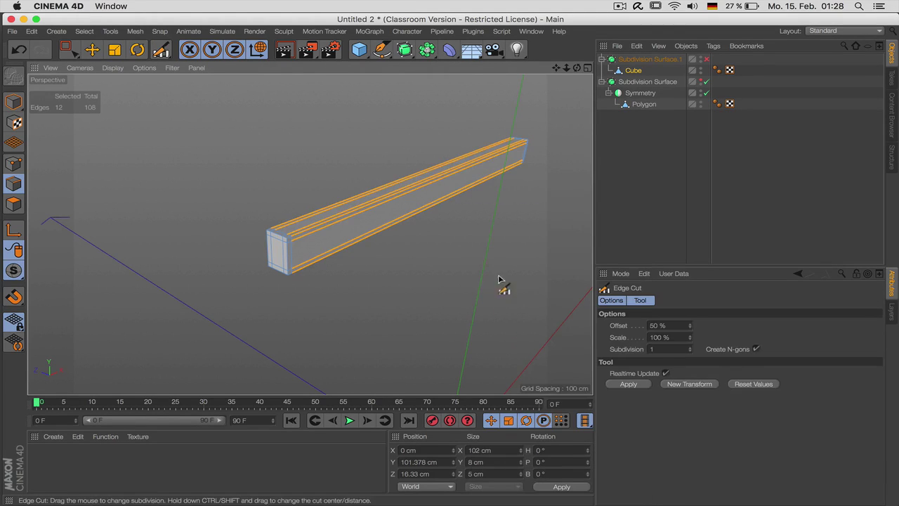
{"action": "left_click", "coordinate": [756, 350]}
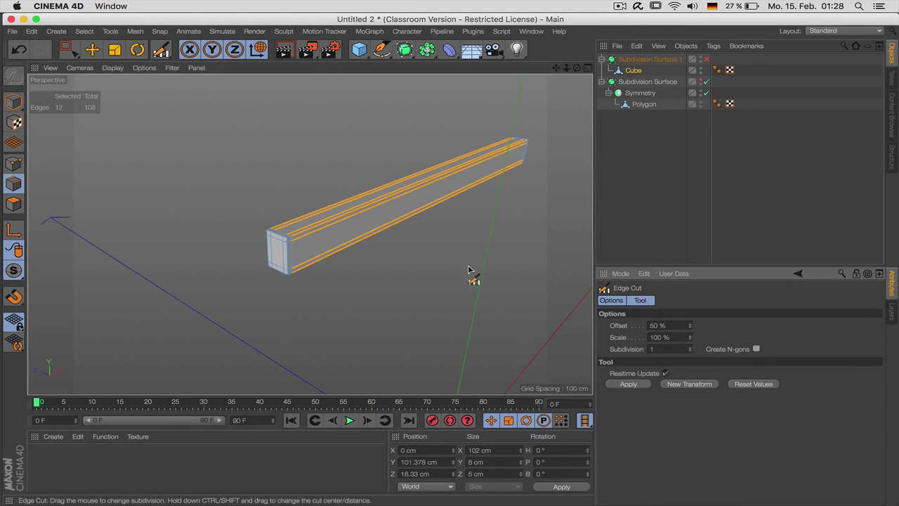
{"action": "left_click", "coordinate": [443, 179]}
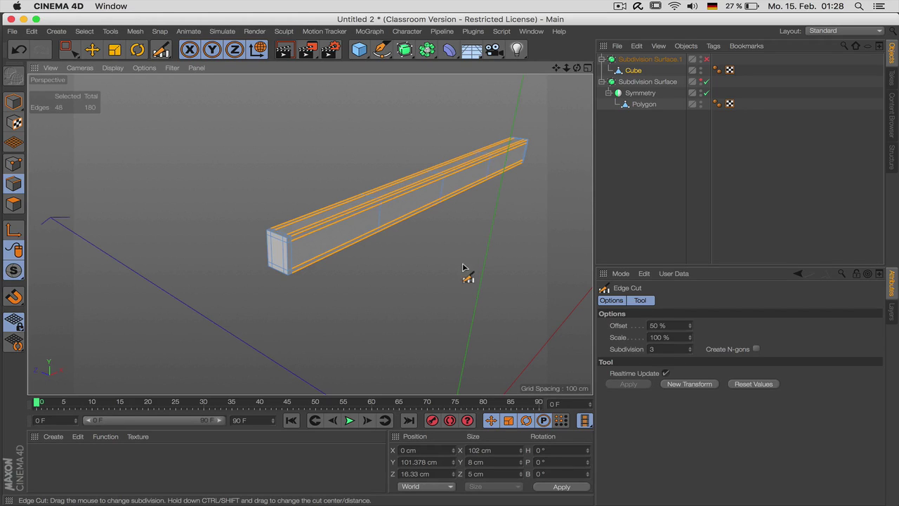
{"action": "left_click", "coordinate": [610, 149]}
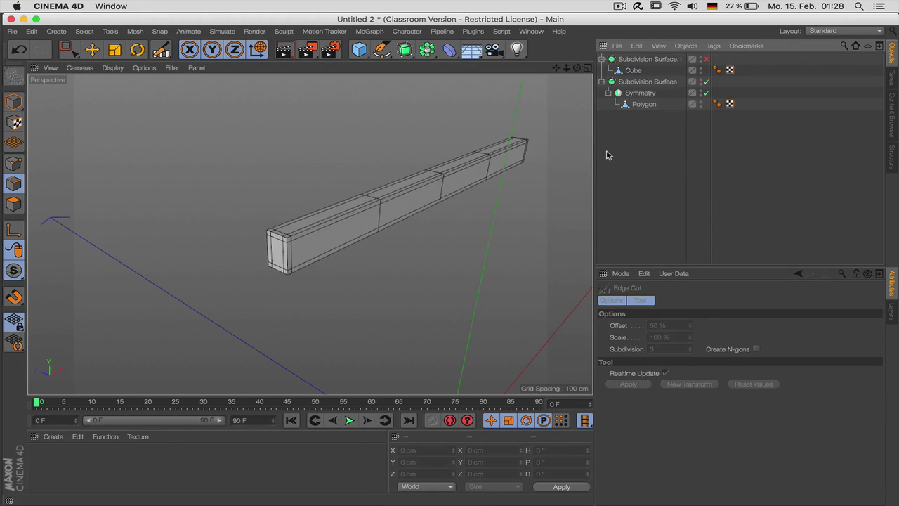
- Re-enable both Subdivision Surfaces and view the whole smoothed chair
{"action": "left_click", "coordinate": [707, 59]}
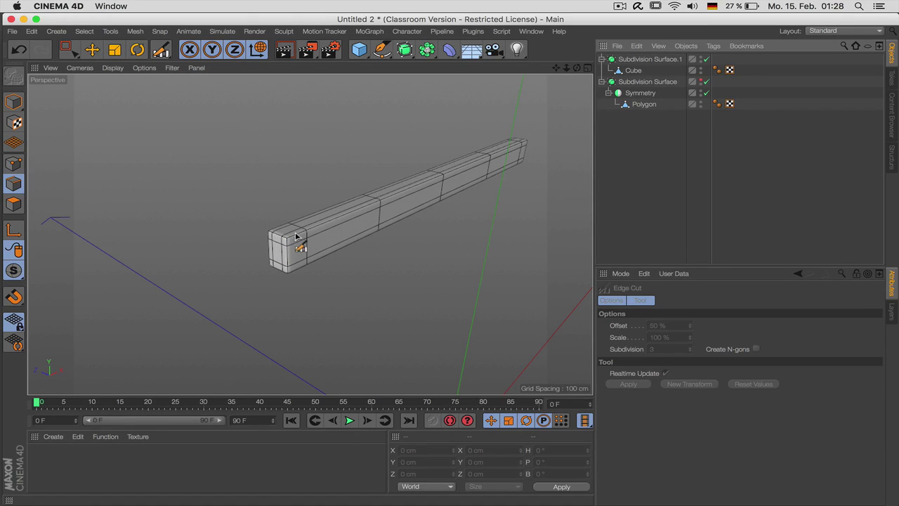
{"action": "left_click", "coordinate": [706, 81]}
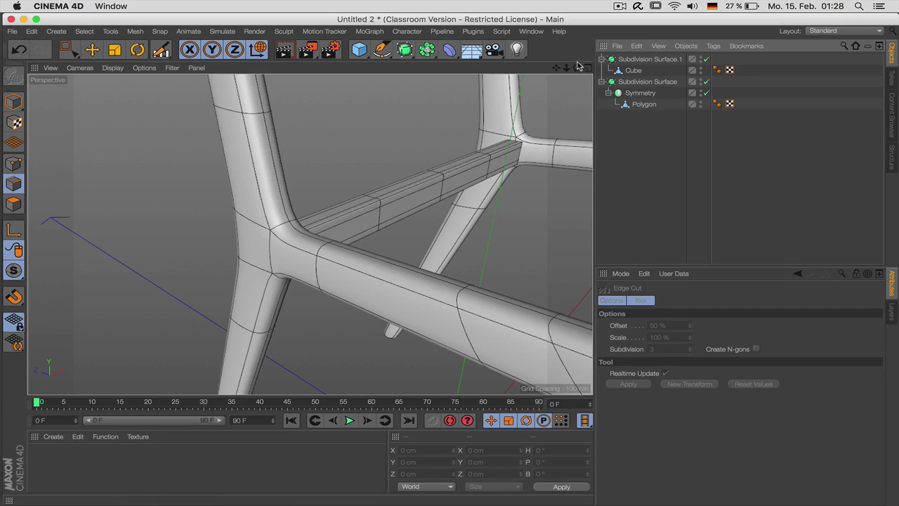
{"action": "left_click_drag", "start_coordinate": [568, 72], "coordinate": [295, 232]}
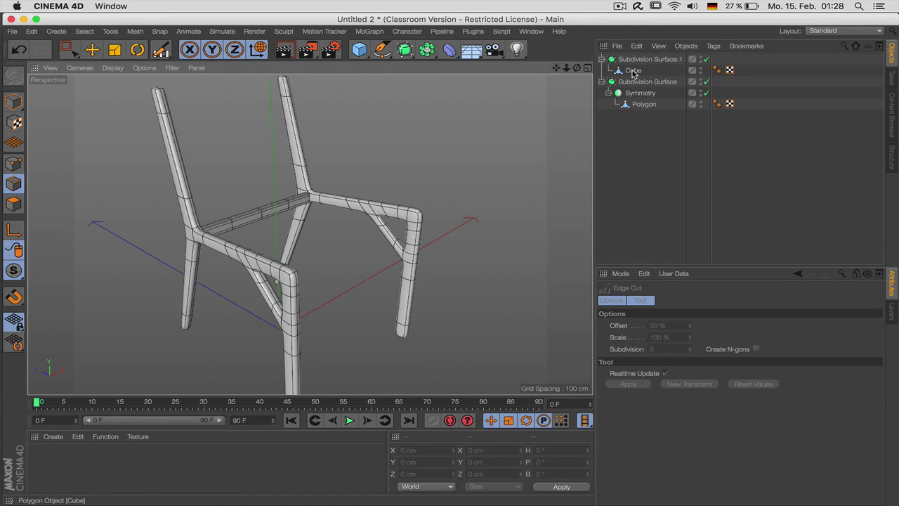
- Duplicate the crossbar with its Subdivision Surface and move the copy to the seat front
{"action": "left_click", "coordinate": [633, 70]}
{"action": "key", "text": "super+c"}
{"action": "key", "text": "super+v"}
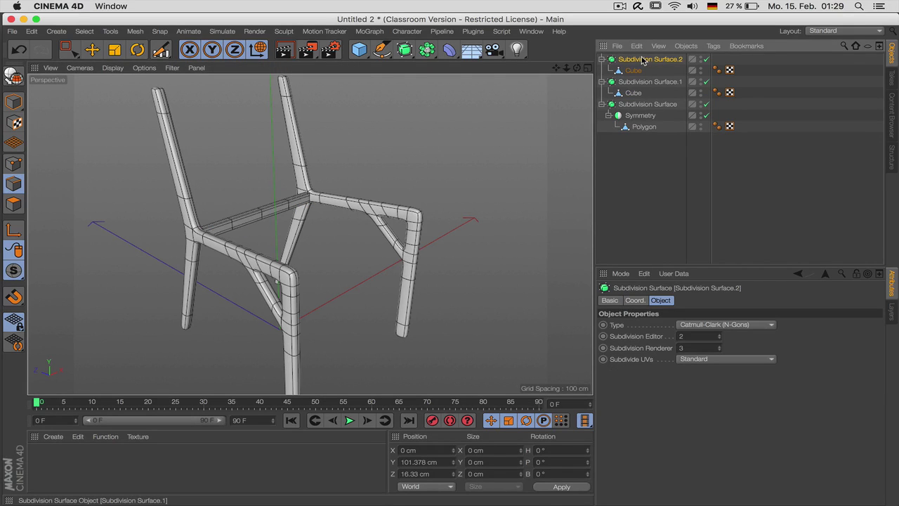
{"action": "left_click", "coordinate": [634, 71]}
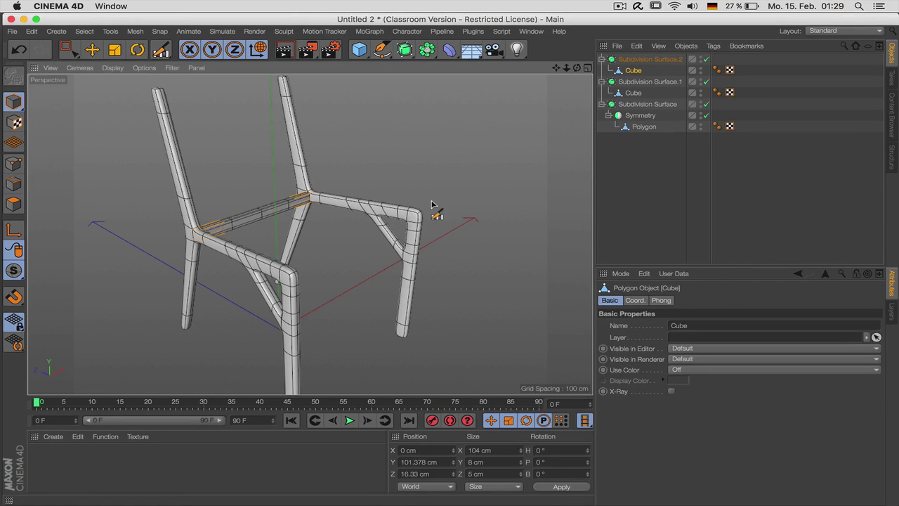
{"action": "key", "text": "e"}
{"action": "left_click_drag", "start_coordinate": [231, 210], "coordinate": [323, 230]}
- Show the Right view in lines mode, zoom in, and hide its blueprint image
{"action": "key", "text": "F2"}
{"action": "key", "text": "F3"}
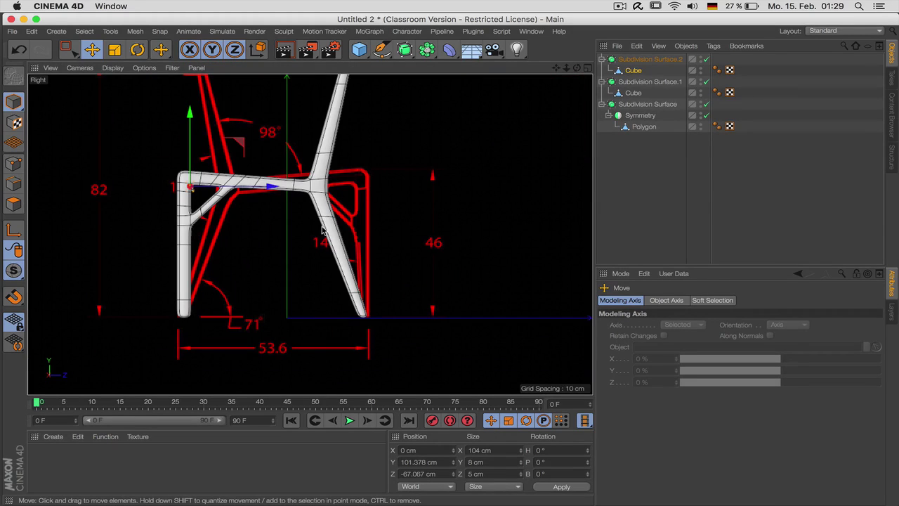
{"action": "key", "text": "n"}
{"action": "key", "text": "g"}
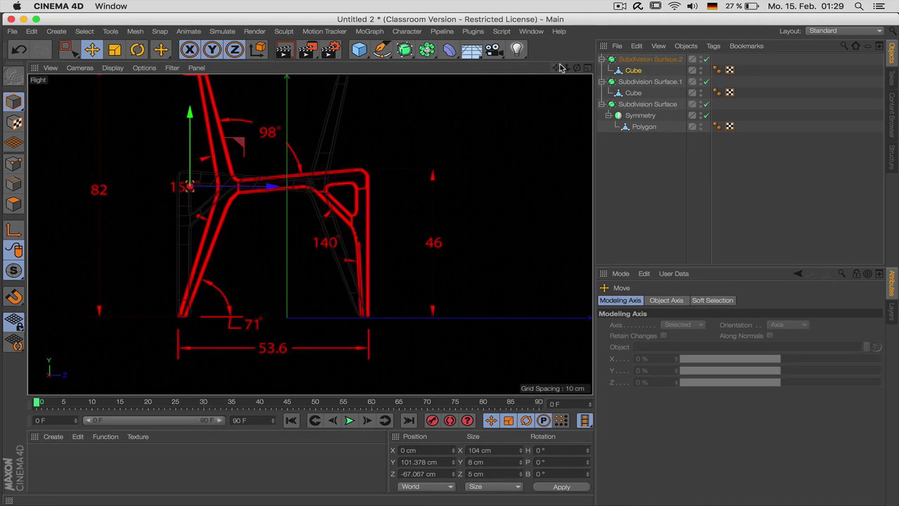
{"action": "left_click_drag", "start_coordinate": [562, 67], "coordinate": [375, 249]}
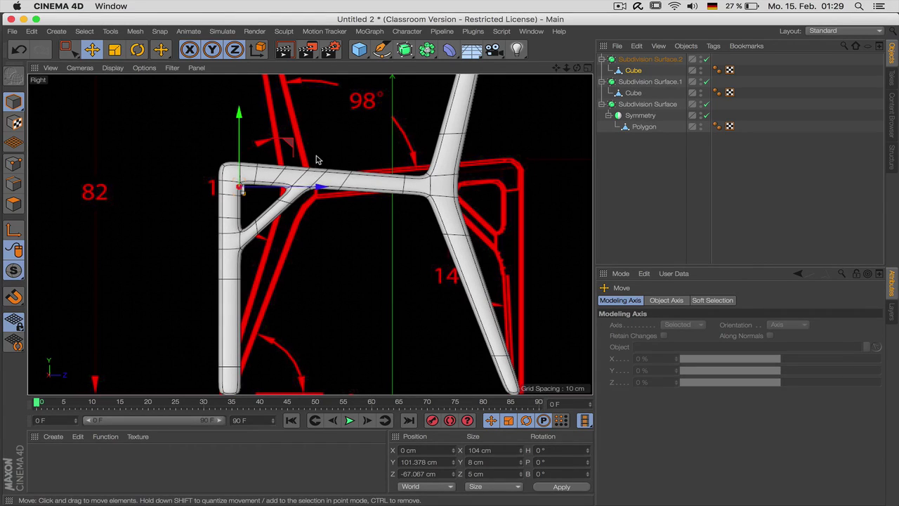
{"action": "key", "text": "shift+v"}
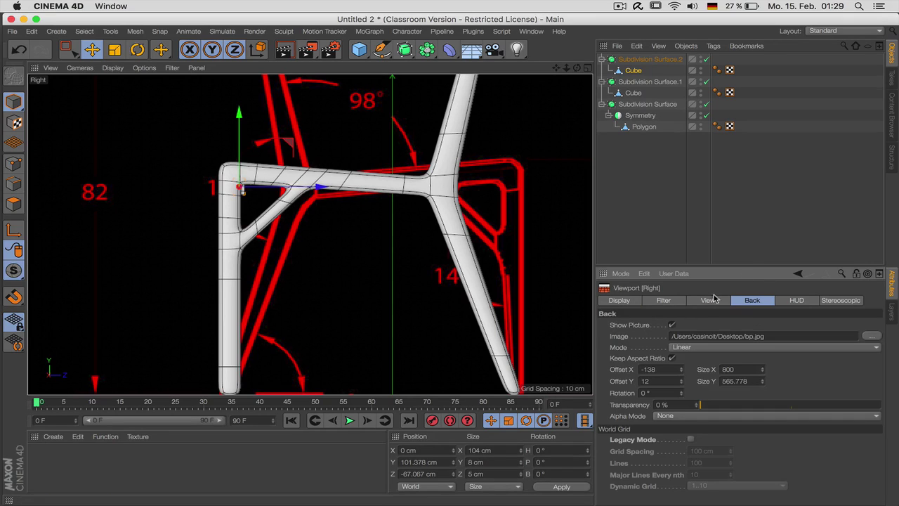
{"action": "left_click", "coordinate": [672, 325]}
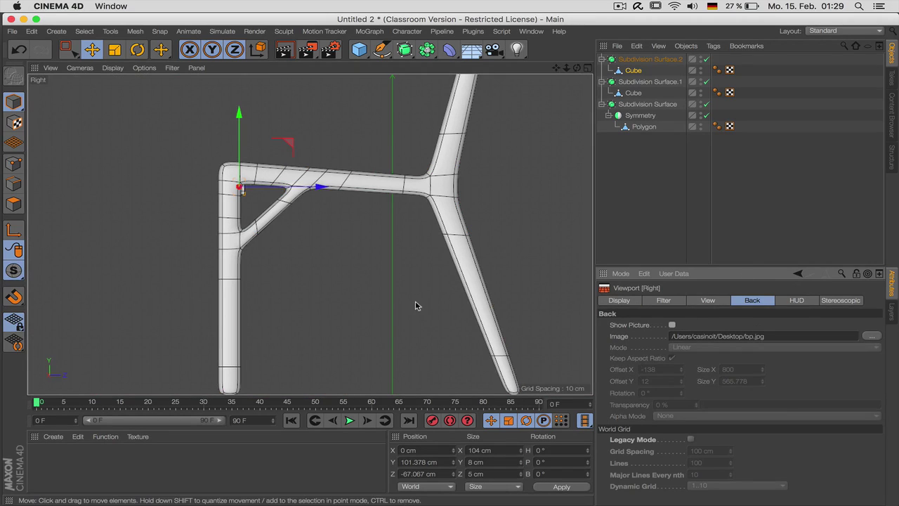
- Raise the front rail, stretch its polygons along Z to about 10 cm tall, and shift it forward
{"action": "left_click", "coordinate": [337, 260]}
{"action": "left_click_drag", "start_coordinate": [336, 260], "coordinate": [329, 248]}
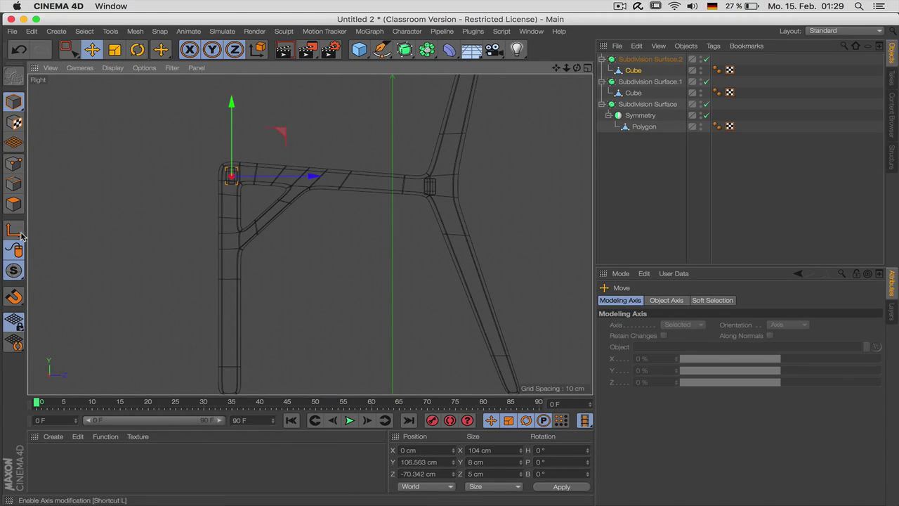
{"action": "left_click", "coordinate": [13, 204]}
{"action": "key", "text": "t"}
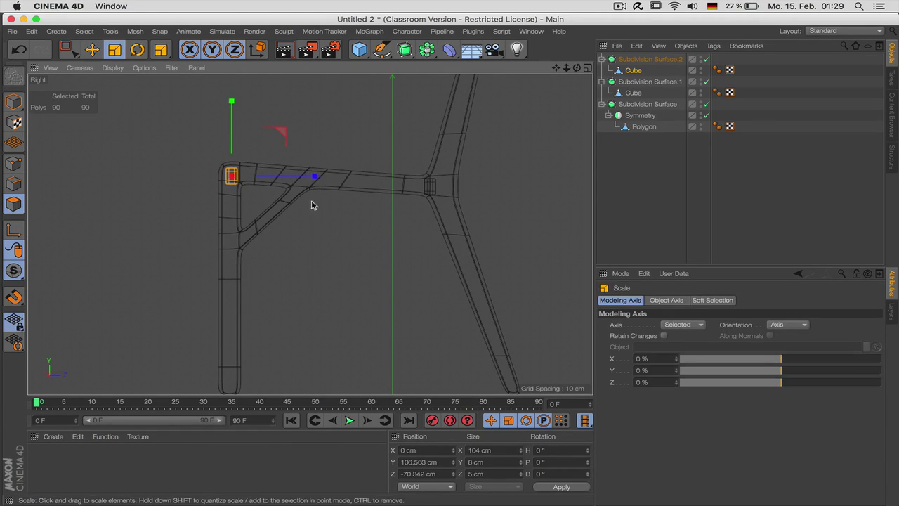
{"action": "left_click_drag", "start_coordinate": [312, 176], "coordinate": [333, 176]}
{"action": "left_click_drag", "start_coordinate": [232, 122], "coordinate": [232, 100]}
{"action": "key", "text": "F2"}
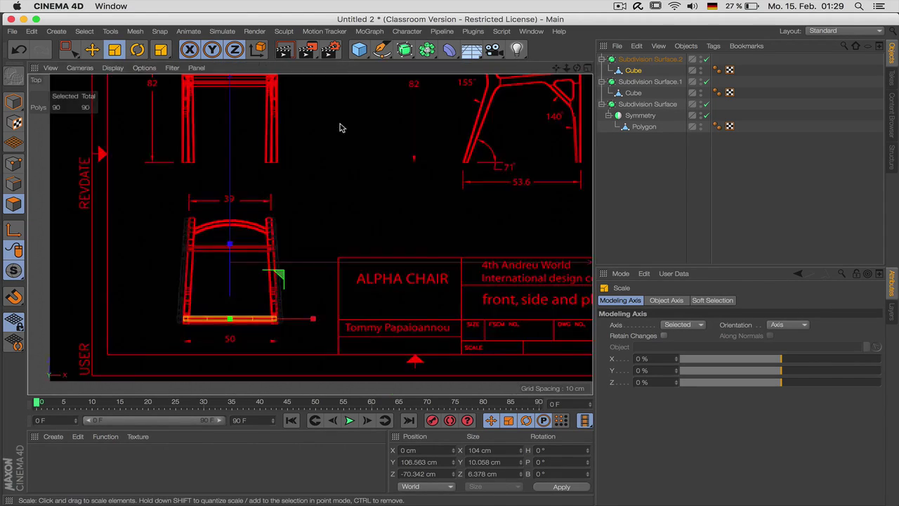
{"action": "key", "text": "e"}
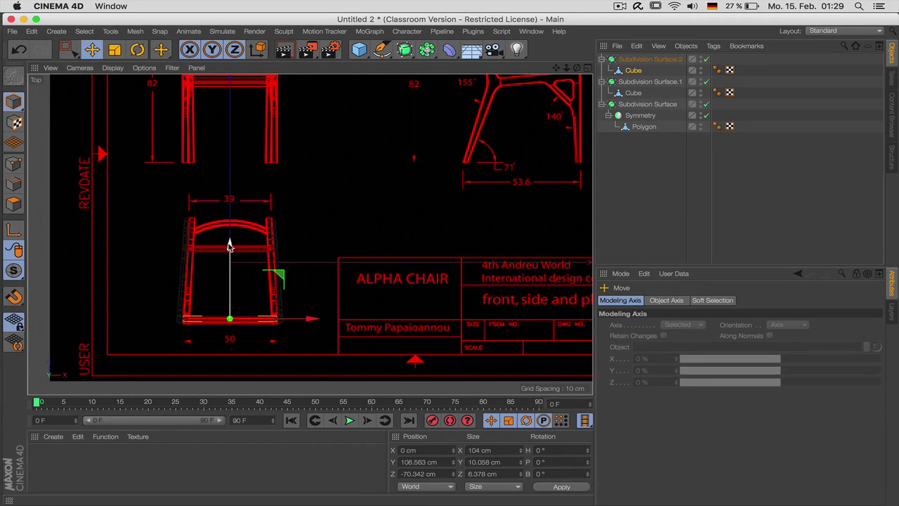
{"action": "left_click_drag", "start_coordinate": [231, 243], "coordinate": [229, 244]}
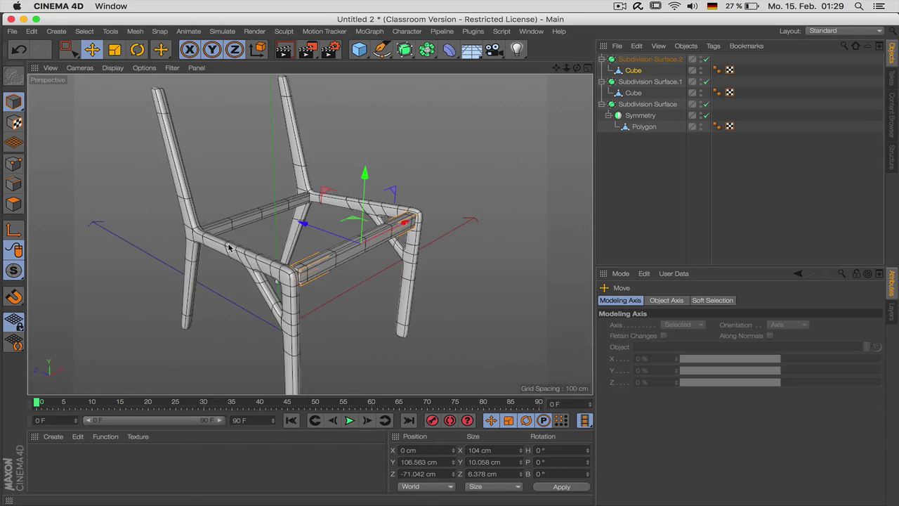
- Widen the seat rail along X in the perspective view
{"action": "key", "text": "F1"}
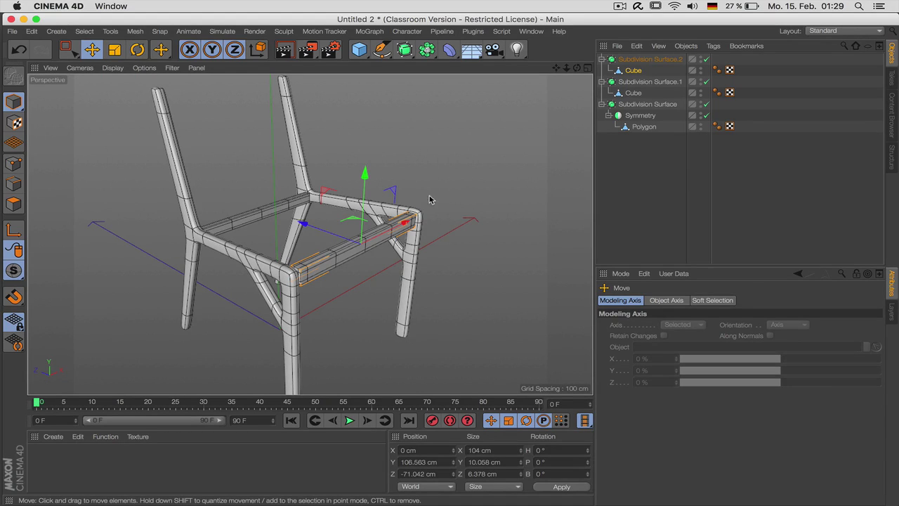
{"action": "key", "text": "t"}
{"action": "left_click_drag", "start_coordinate": [407, 223], "coordinate": [409, 223]}
{"action": "left_click_drag", "start_coordinate": [577, 68], "coordinate": [260, 80]}
- Match the rail width to the Front blueprint, about 108.8 cm, with the frame hidden then restored
{"action": "key", "text": "F2"}
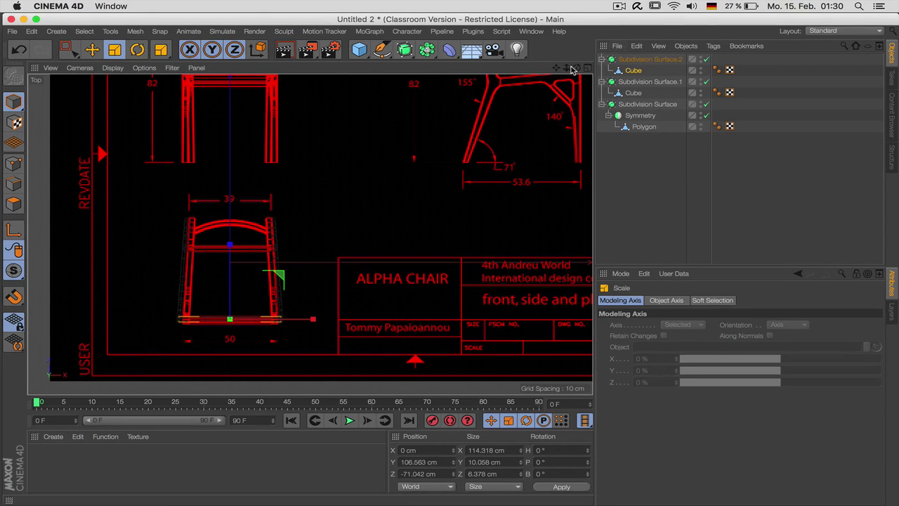
{"action": "left_click_drag", "start_coordinate": [558, 70], "coordinate": [309, 235]}
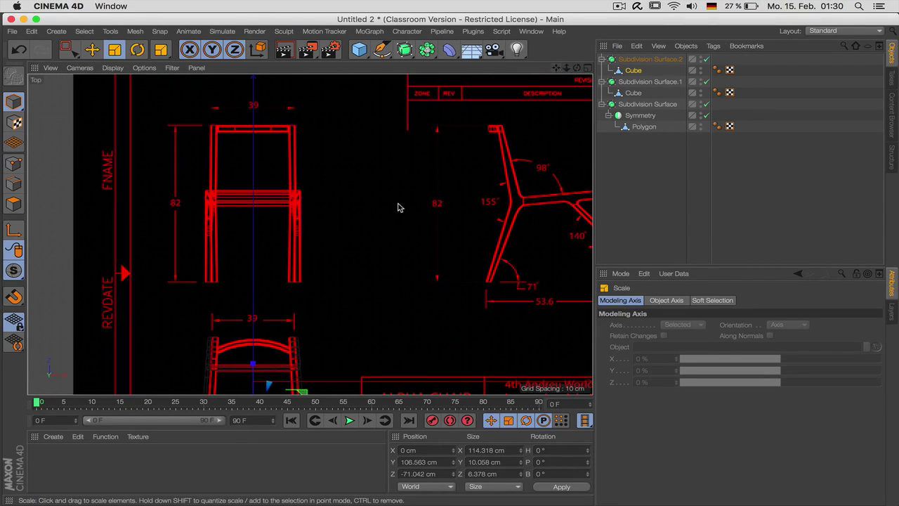
{"action": "key", "text": "F3"}
{"action": "key", "text": "F4"}
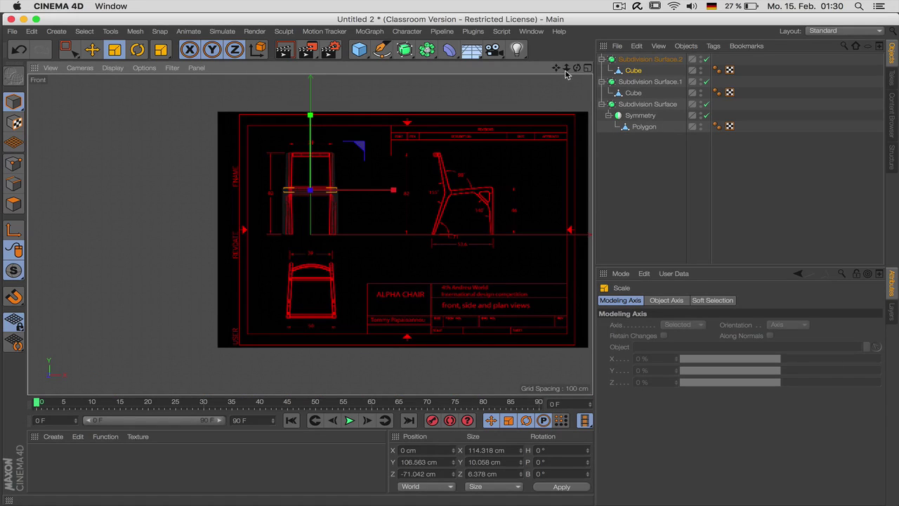
{"action": "left_click_drag", "start_coordinate": [567, 68], "coordinate": [560, 71]}
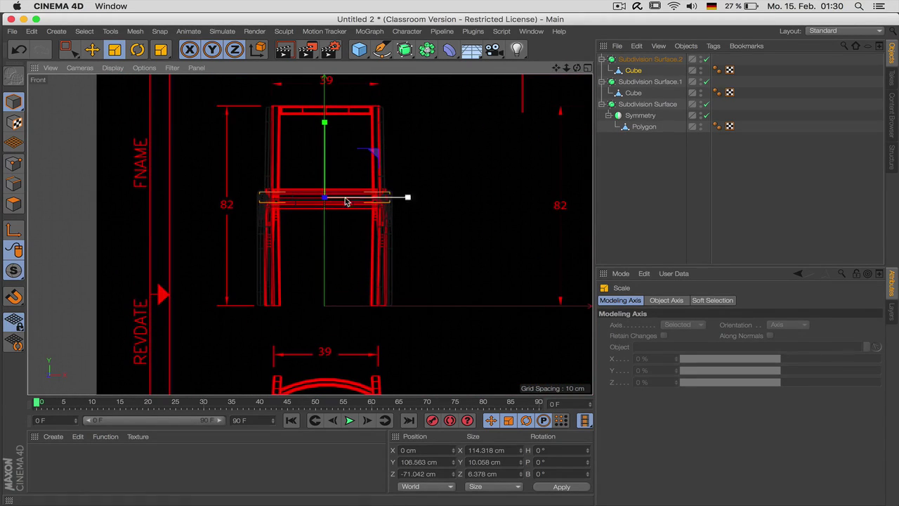
{"action": "left_click", "coordinate": [702, 105]}
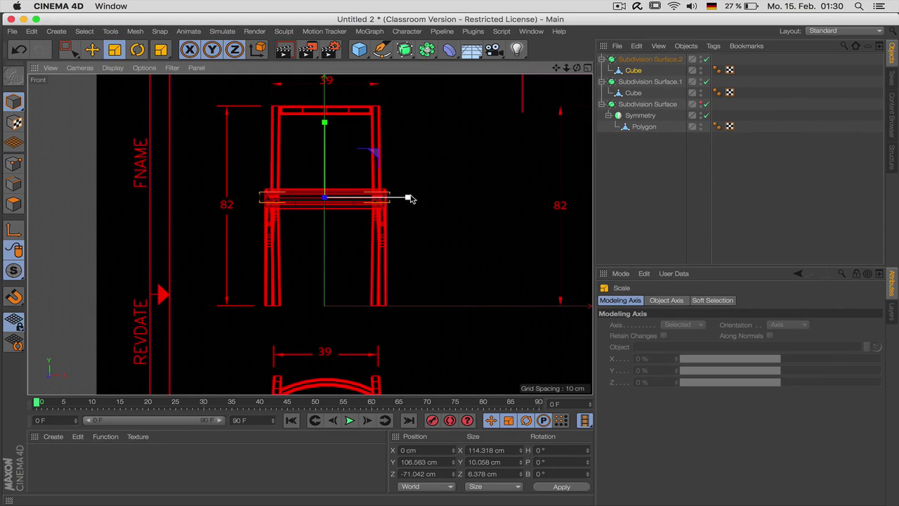
{"action": "left_click_drag", "start_coordinate": [408, 197], "coordinate": [406, 199]}
{"action": "key", "text": "F1"}
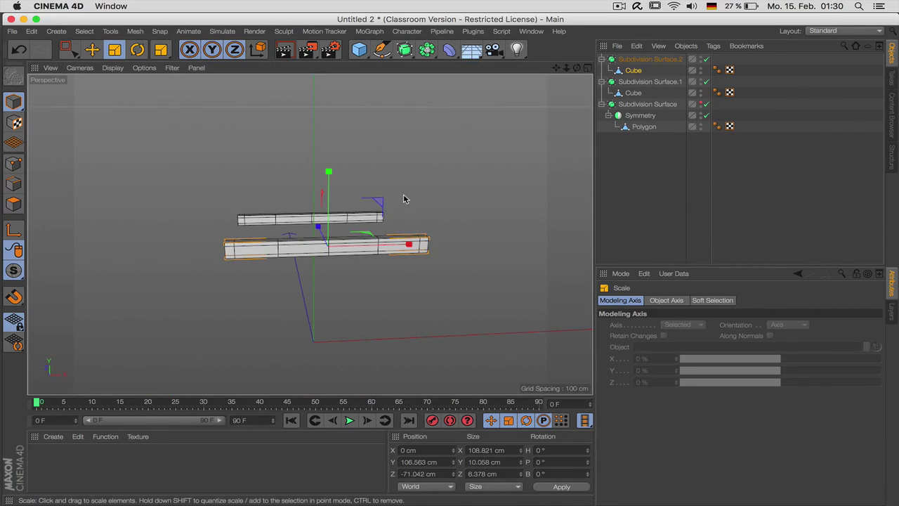
{"action": "left_click", "coordinate": [700, 102]}
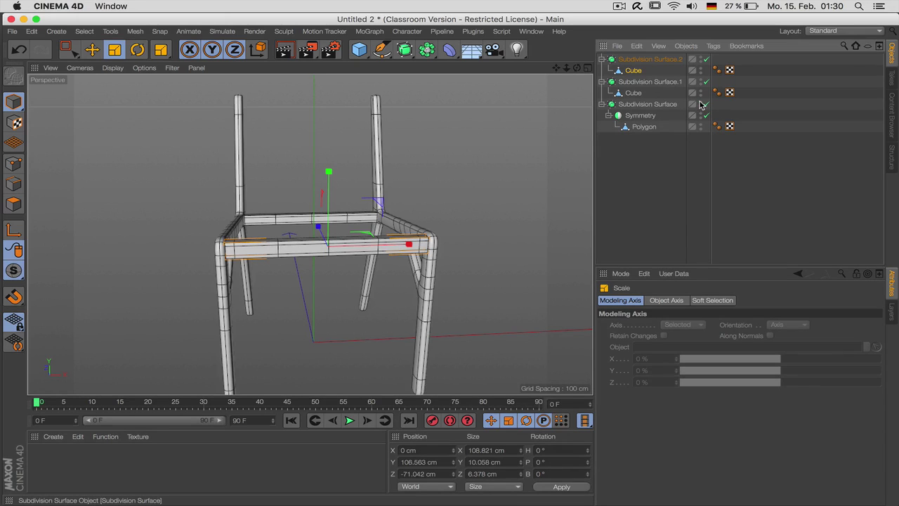
{"action": "left_click_drag", "start_coordinate": [576, 67], "coordinate": [460, 73]}
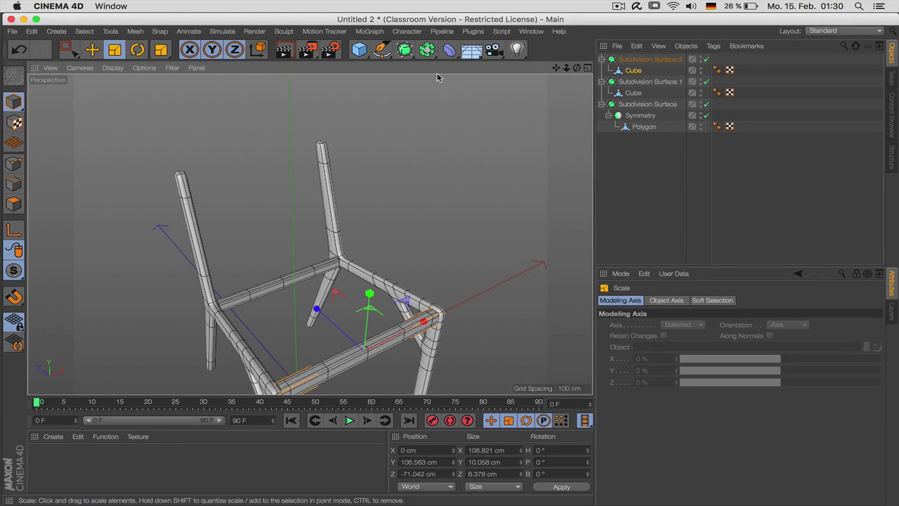
- Add a Polygon plane with Orientation +Z and Height 28.357 cm
{"action": "left_click_drag", "start_coordinate": [359, 49], "coordinate": [513, 86]}
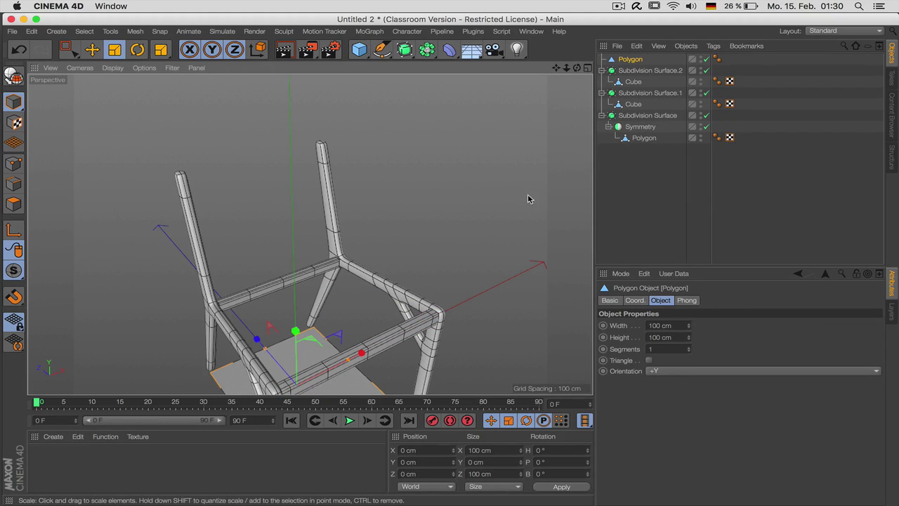
{"action": "left_click_drag", "start_coordinate": [567, 67], "coordinate": [573, 62]}
{"action": "left_click", "coordinate": [673, 372]}
{"action": "left_click", "coordinate": [674, 392]}
{"action": "left_click", "coordinate": [678, 372]}
{"action": "left_click", "coordinate": [669, 429]}
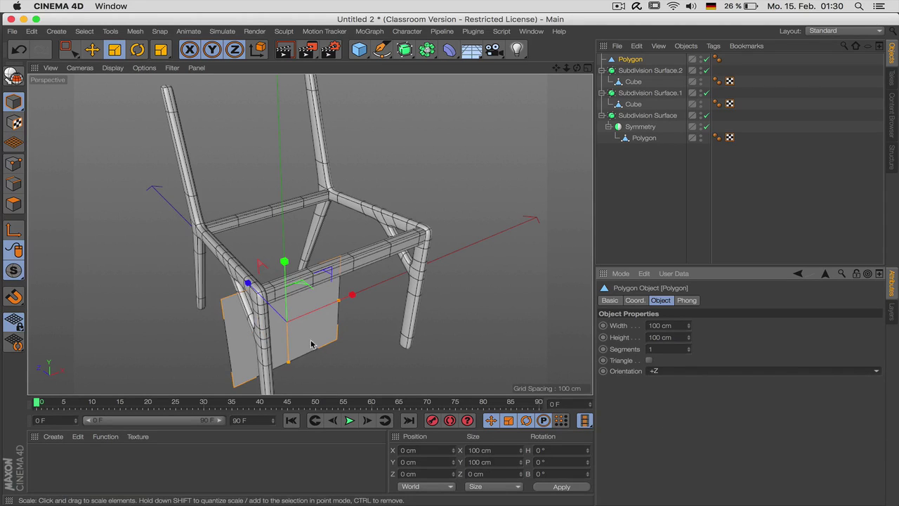
{"action": "left_click_drag", "start_coordinate": [290, 367], "coordinate": [290, 336]}
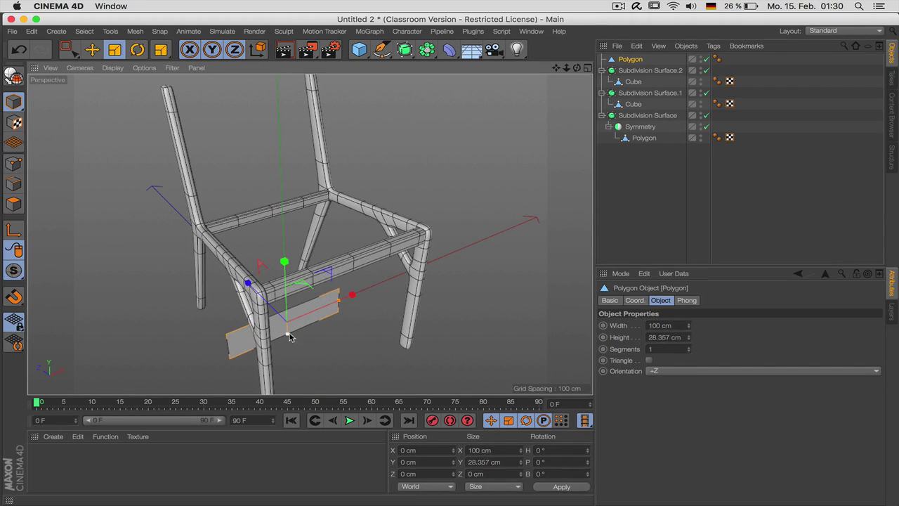
- Place the plane at the top of the chair back, tilted P -13.67°
{"action": "key", "text": "e"}
{"action": "left_click_drag", "start_coordinate": [286, 267], "coordinate": [312, 235]}
{"action": "left_click_drag", "start_coordinate": [396, 200], "coordinate": [364, 192]}
{"action": "key", "text": "r"}
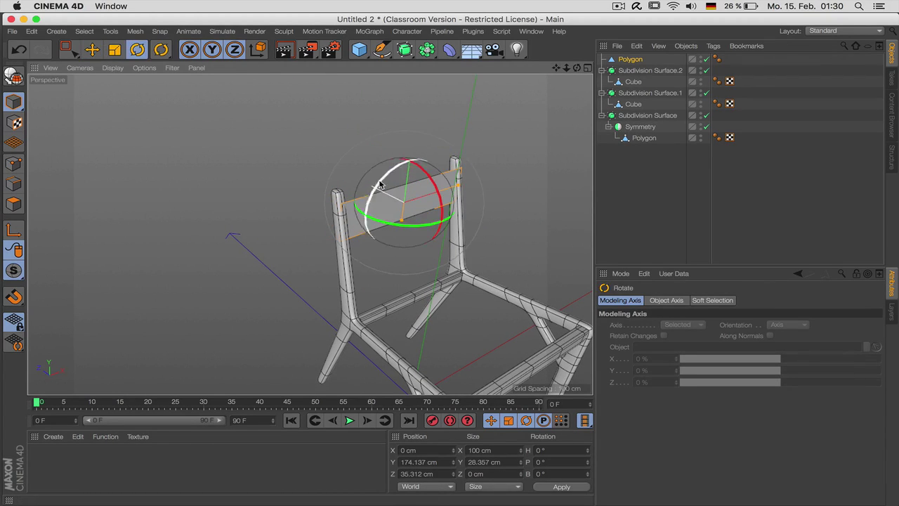
{"action": "left_click_drag", "start_coordinate": [431, 180], "coordinate": [422, 173]}
{"action": "key", "text": "F2"}
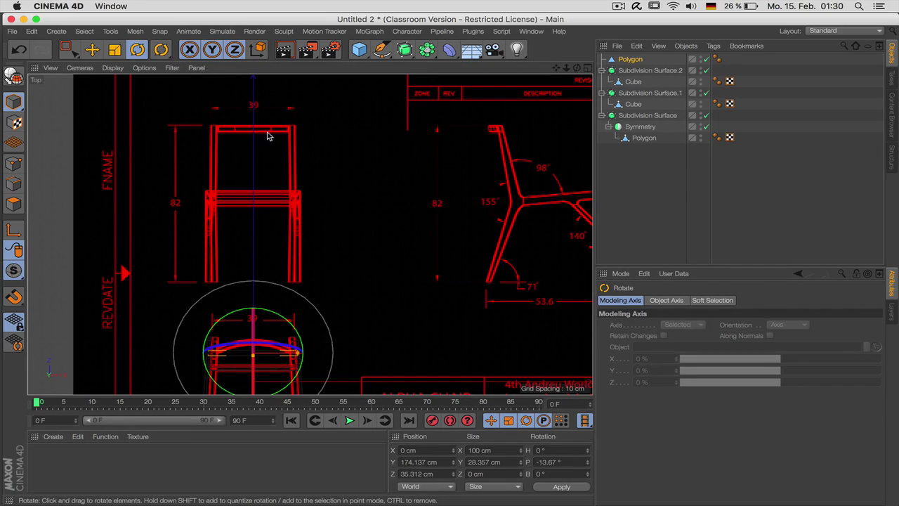
{"action": "key", "text": "F3"}
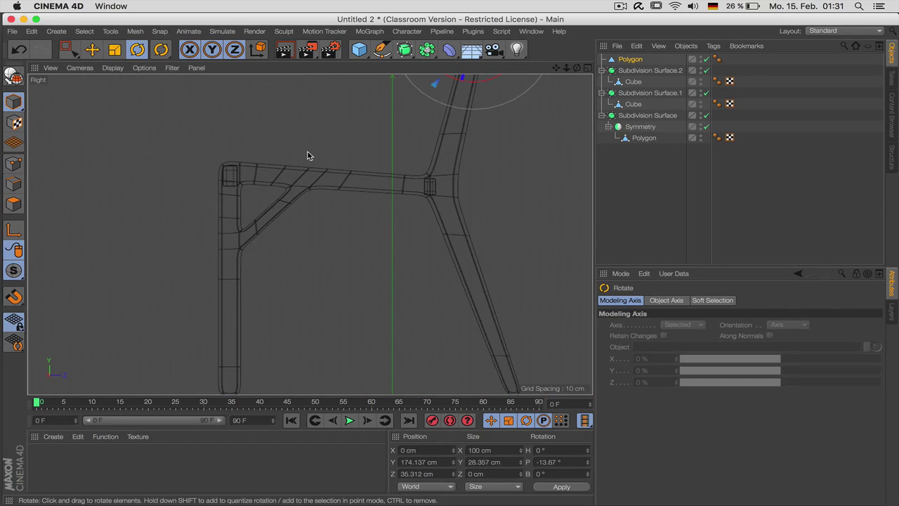
{"action": "key", "text": "F4"}
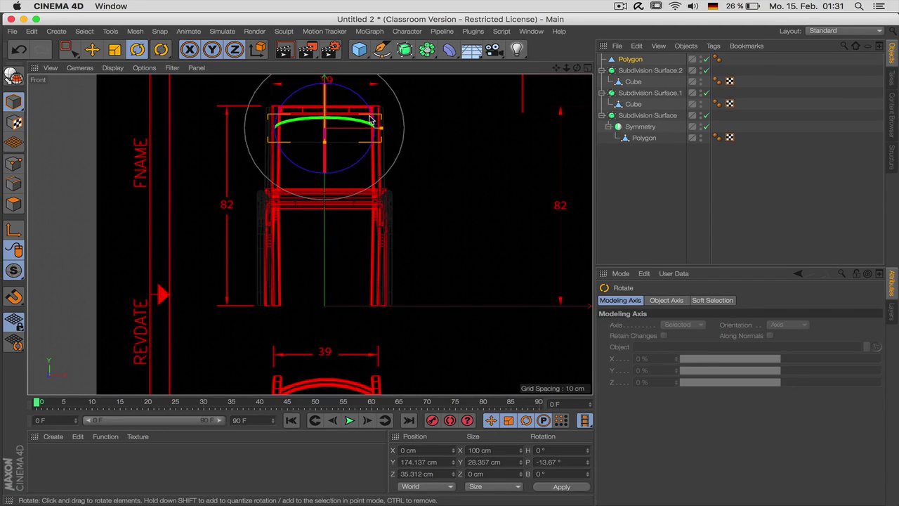
{"action": "key", "text": "e"}
{"action": "left_click_drag", "start_coordinate": [322, 102], "coordinate": [325, 94]}
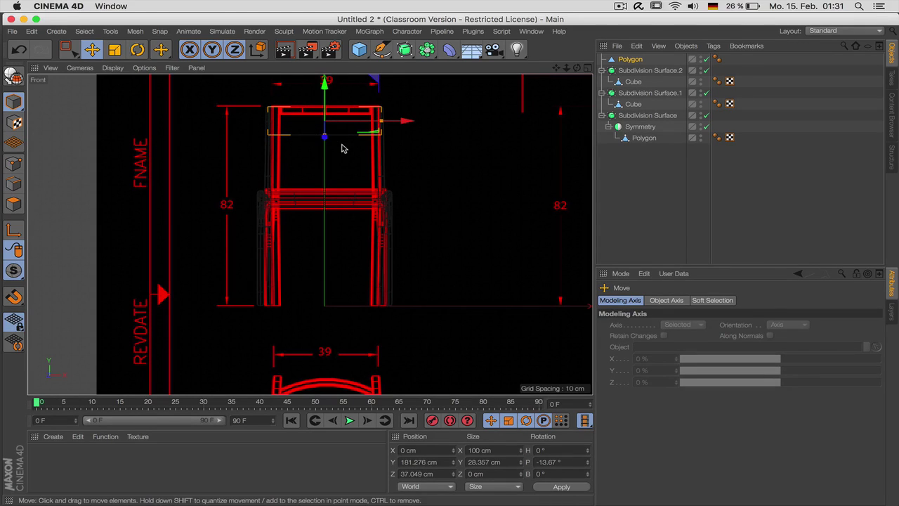
- Make the plane editable, raise its top points, and scale it to 89.195 cm across
{"action": "left_click", "coordinate": [22, 81]}
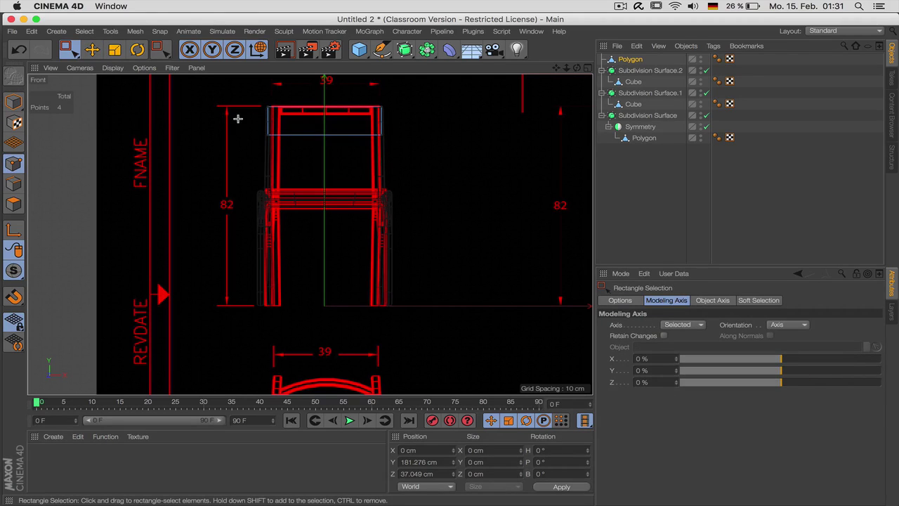
{"action": "left_click_drag", "start_coordinate": [238, 118], "coordinate": [437, 167]}
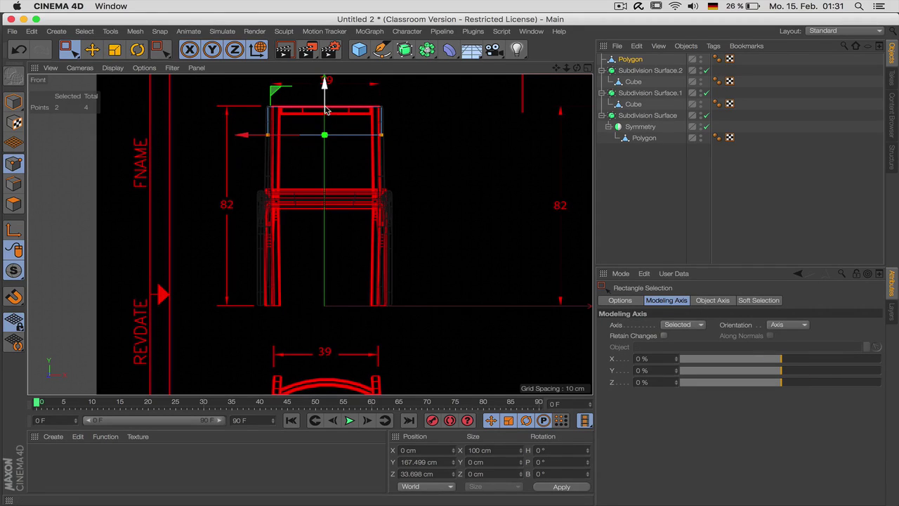
{"action": "left_click_drag", "start_coordinate": [325, 109], "coordinate": [325, 87]}
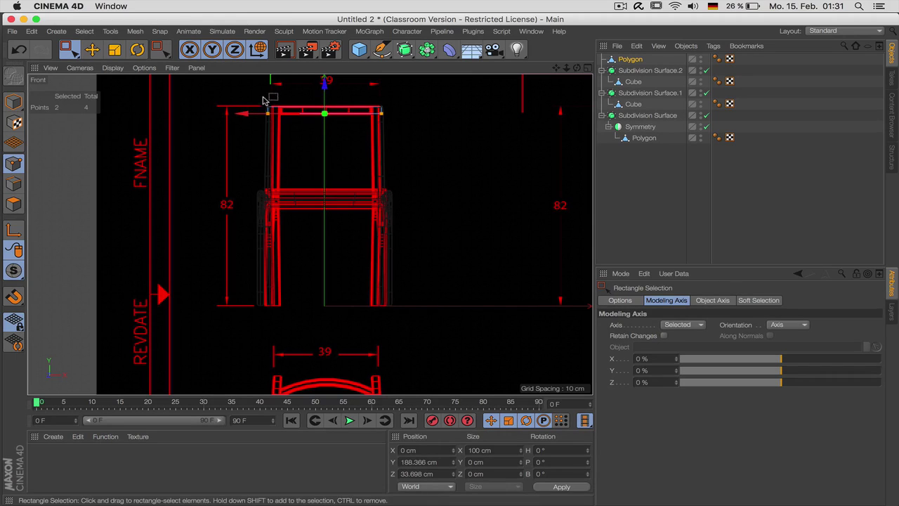
{"action": "left_click_drag", "start_coordinate": [261, 96], "coordinate": [453, 147]}
{"action": "key", "text": "t"}
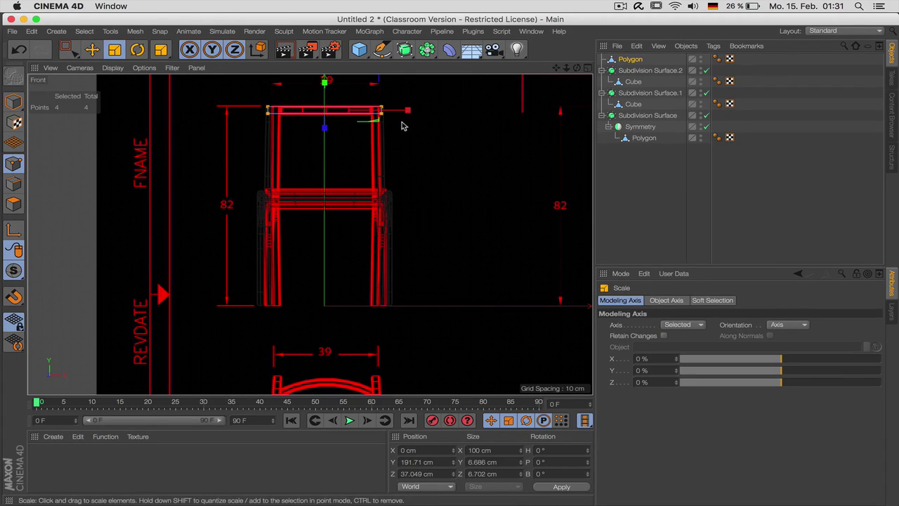
{"action": "left_click_drag", "start_coordinate": [409, 111], "coordinate": [399, 111]}
- Show the bp.jpg blueprint behind the single Right view via Show Picture
{"action": "key", "text": "F1"}
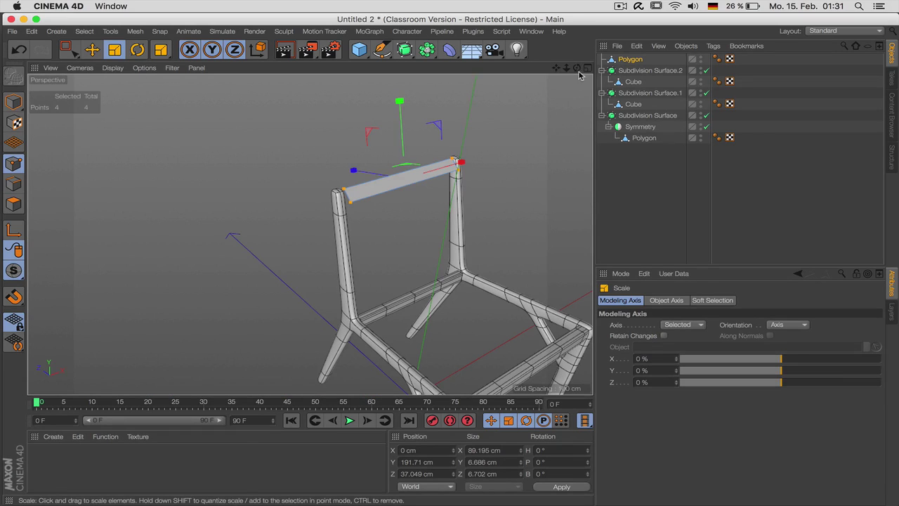
{"action": "mouse_move", "coordinate": [577, 67]}
{"action": "left_mouse_down"}
{"action": "mouse_move", "coordinate": [309, 234]}
{"action": "mouse_move", "coordinate": [578, 71]}
{"action": "left_mouse_up"}
{"action": "middle_click", "coordinate": [536, 175]}
{"action": "middle_click", "coordinate": [534, 177]}
{"action": "middle_click", "coordinate": [533, 178]}
{"action": "middle_click", "coordinate": [532, 176]}
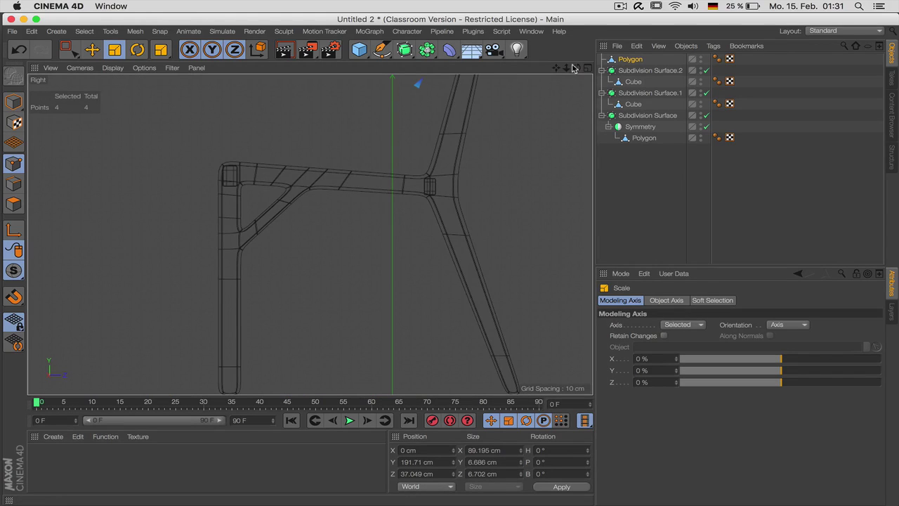
{"action": "mouse_move", "coordinate": [567, 68]}
{"action": "left_mouse_down"}
{"action": "mouse_move", "coordinate": [310, 234]}
{"action": "mouse_move", "coordinate": [567, 67]}
{"action": "mouse_move", "coordinate": [555, 70]}
{"action": "left_mouse_up"}
{"action": "key", "text": "shift+v"}
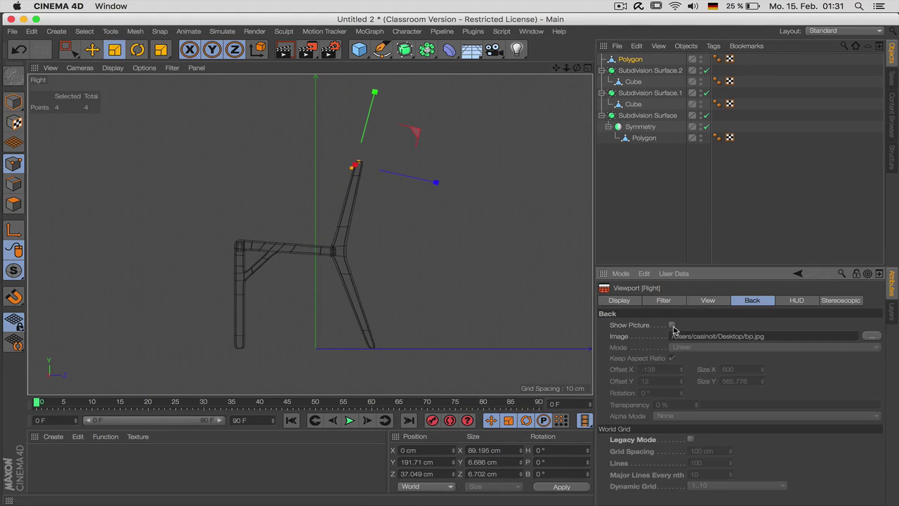
{"action": "left_click", "coordinate": [672, 325]}
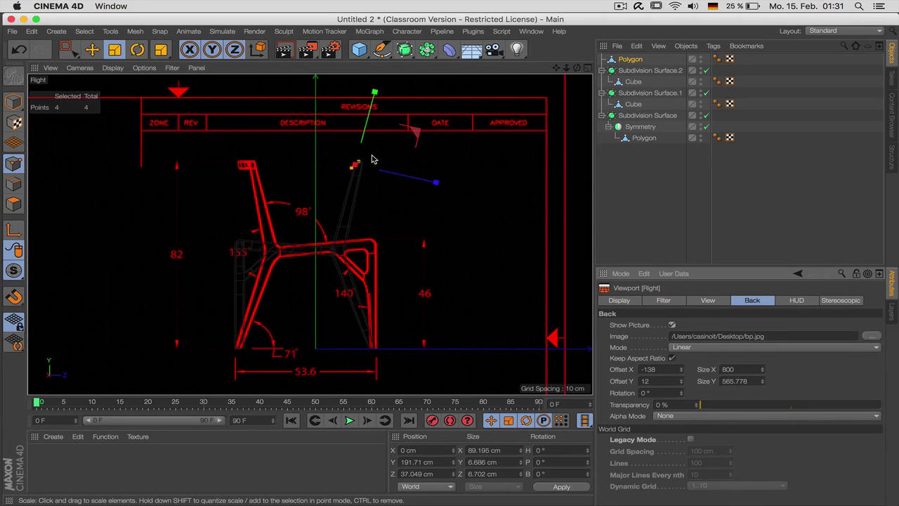
- Ring-select the top bar's edges and add three loop cuts across it
{"action": "key", "text": "F1"}
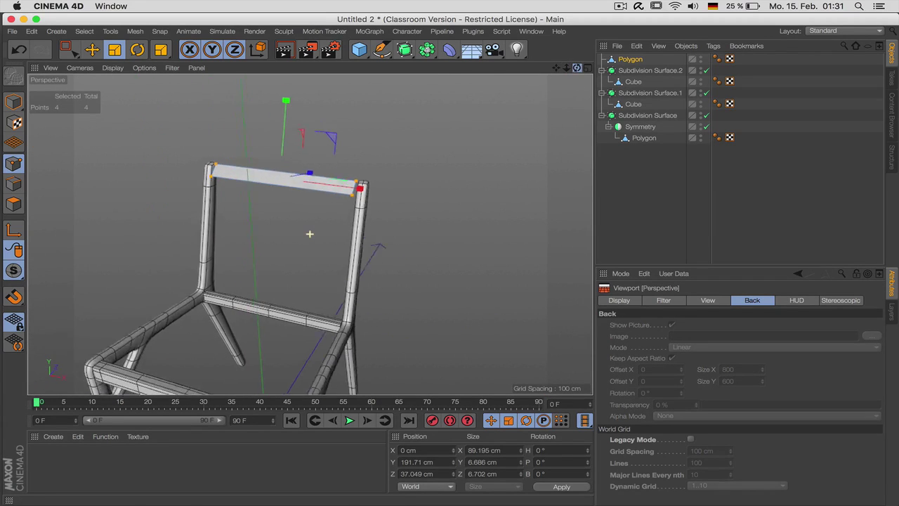
{"action": "key", "text": "Return"}
{"action": "key", "text": "u"}
{"action": "key", "text": "b"}
{"action": "left_click", "coordinate": [297, 197]}
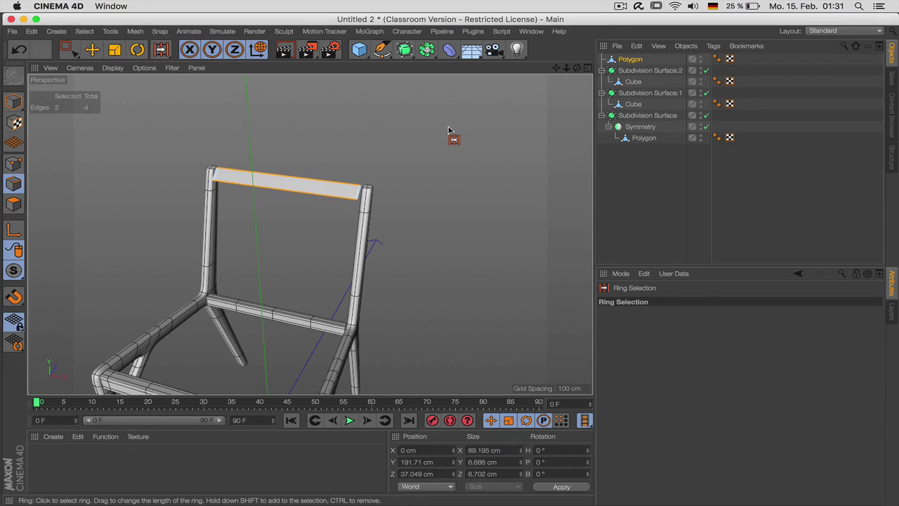
{"action": "key", "text": "m"}
{"action": "key", "text": "f"}
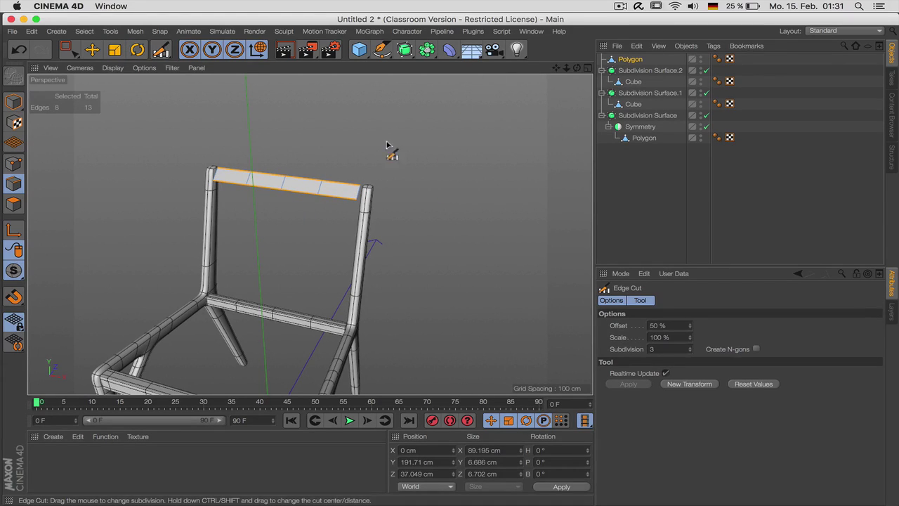
- In Top view, box-select the top bar's middle points and push them out to curve it
{"action": "key", "text": "F3"}
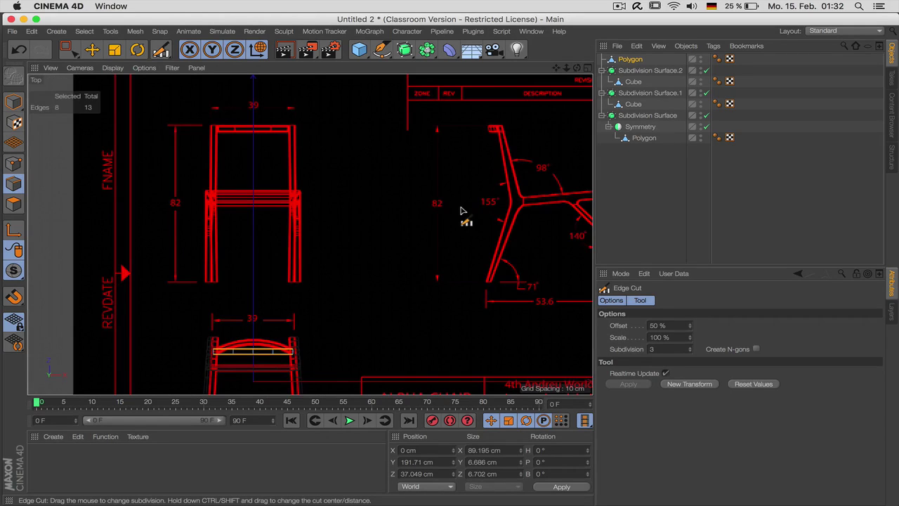
{"action": "key", "text": "F2"}
{"action": "left_click_drag", "start_coordinate": [555, 67], "coordinate": [447, 192]}
{"action": "key", "text": "Return"}
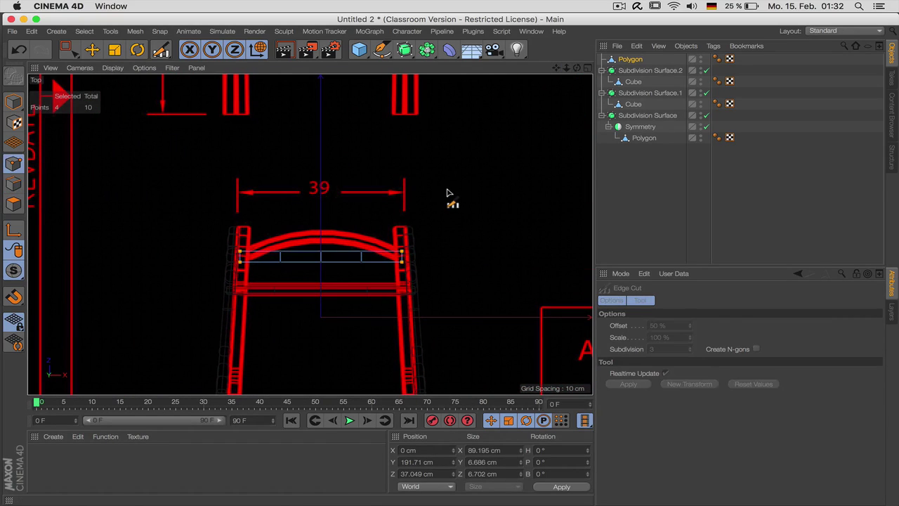
{"action": "key", "text": "0"}
{"action": "left_click_drag", "start_coordinate": [304, 233], "coordinate": [337, 294]}
{"action": "key", "text": "e"}
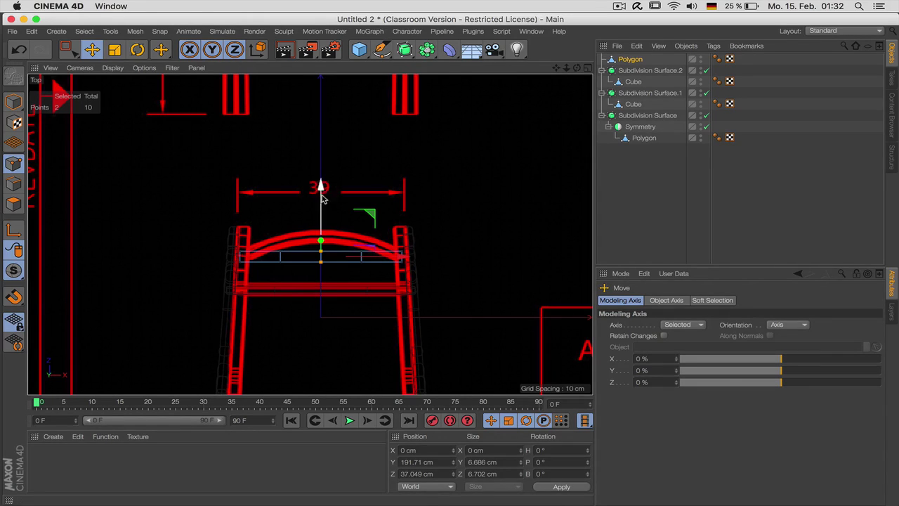
{"action": "left_click_drag", "start_coordinate": [320, 194], "coordinate": [322, 172]}
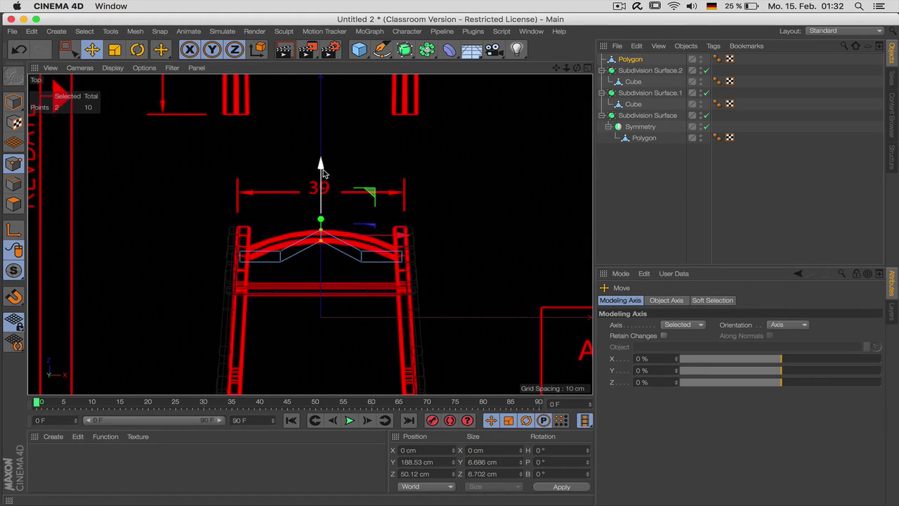
- Raise the four lower arc points to arch the rail, then check it in perspective
{"action": "key", "text": "0"}
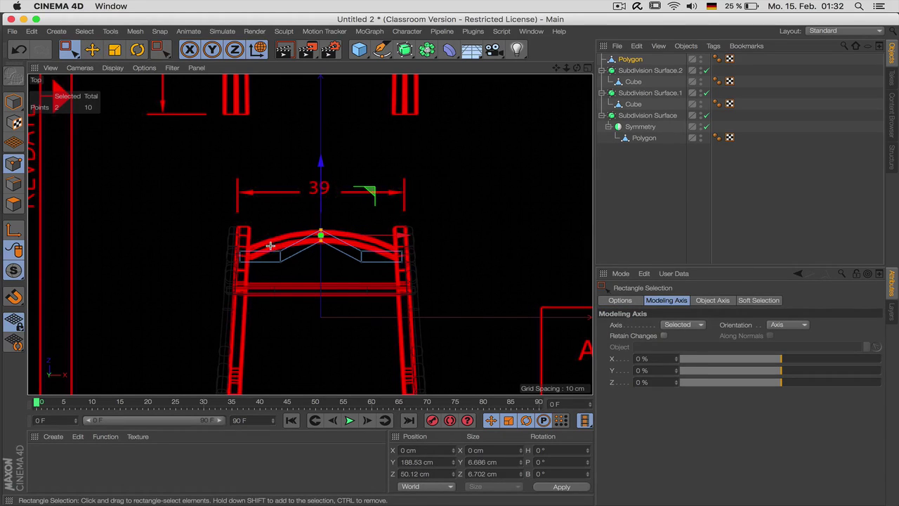
{"action": "left_click_drag", "start_coordinate": [269, 243], "coordinate": [377, 275]}
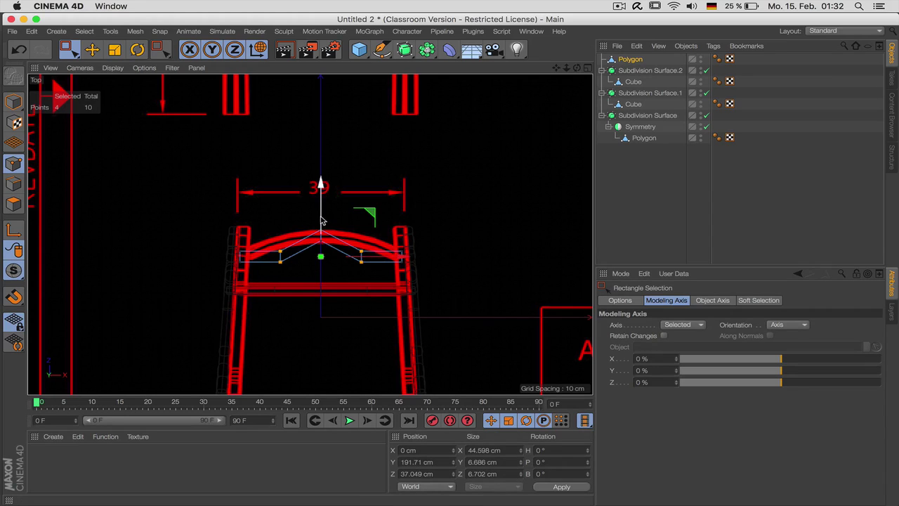
{"action": "left_click_drag", "start_coordinate": [321, 221], "coordinate": [322, 203]}
{"action": "key", "text": "F1"}
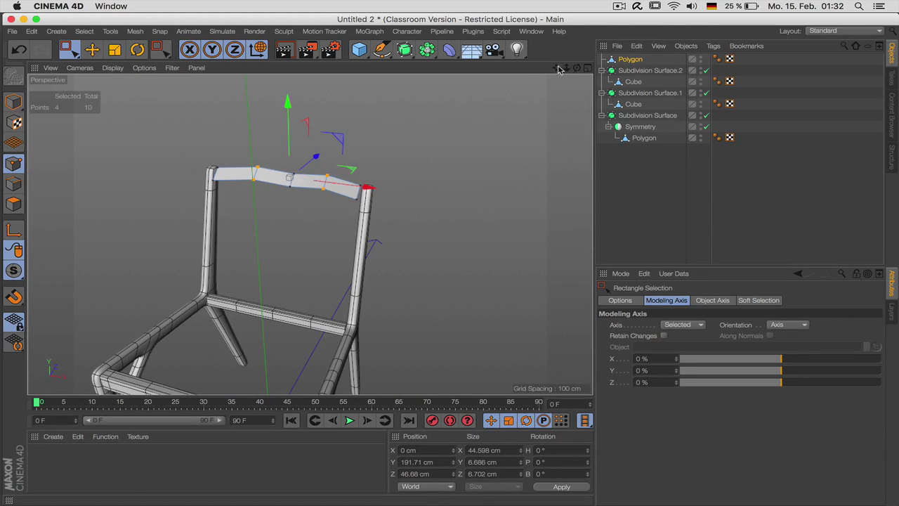
{"action": "left_click_drag", "start_coordinate": [452, 263], "coordinate": [371, 163], "text": "alt"}
- Undo the previous two point moves and switch to Object axes
{"action": "key", "text": "super+z"}
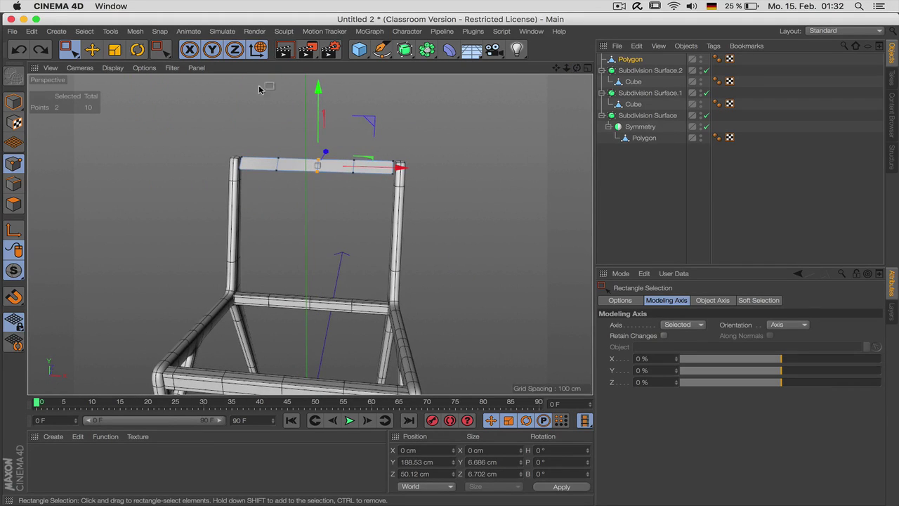
{"action": "left_click_drag", "start_coordinate": [311, 233], "coordinate": [310, 234], "text": "alt"}
{"action": "key", "text": "super+z"}
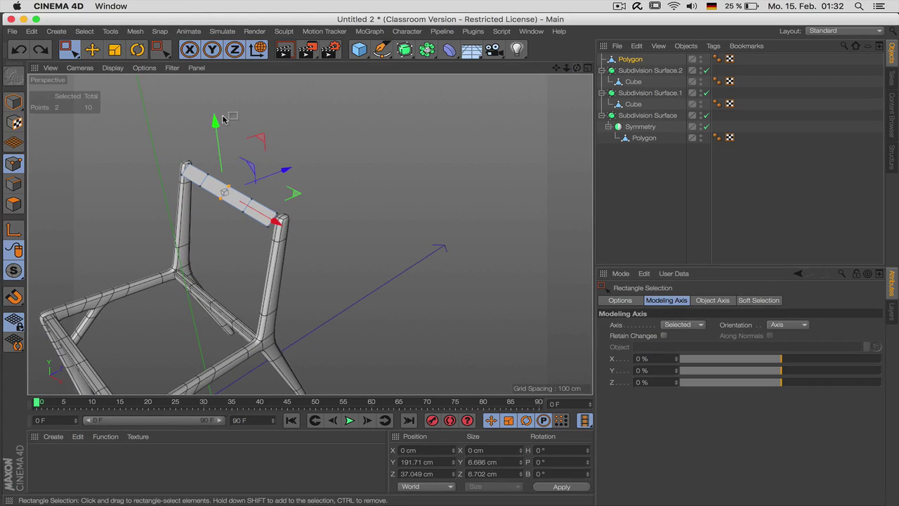
{"action": "left_click", "coordinate": [261, 54]}
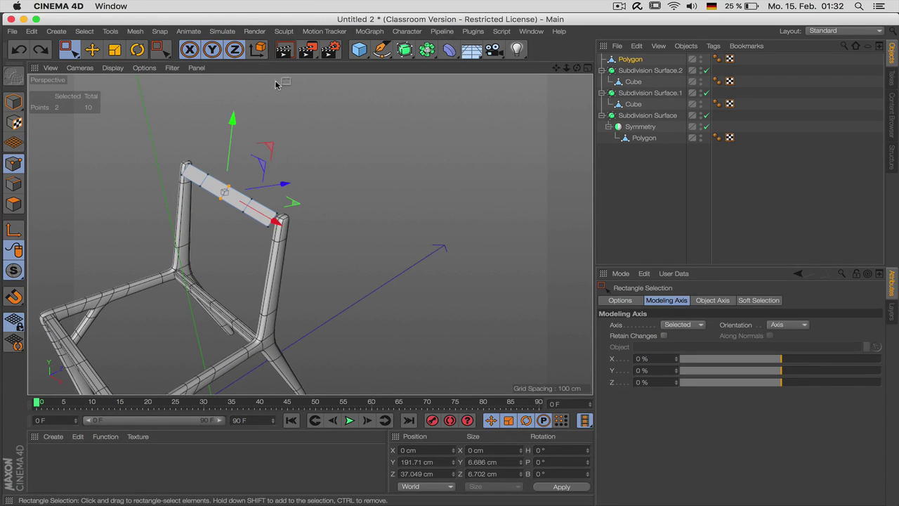
- In Top view, move the four arch points along the blueprint's arc and check in perspective
{"action": "key", "text": "F2"}
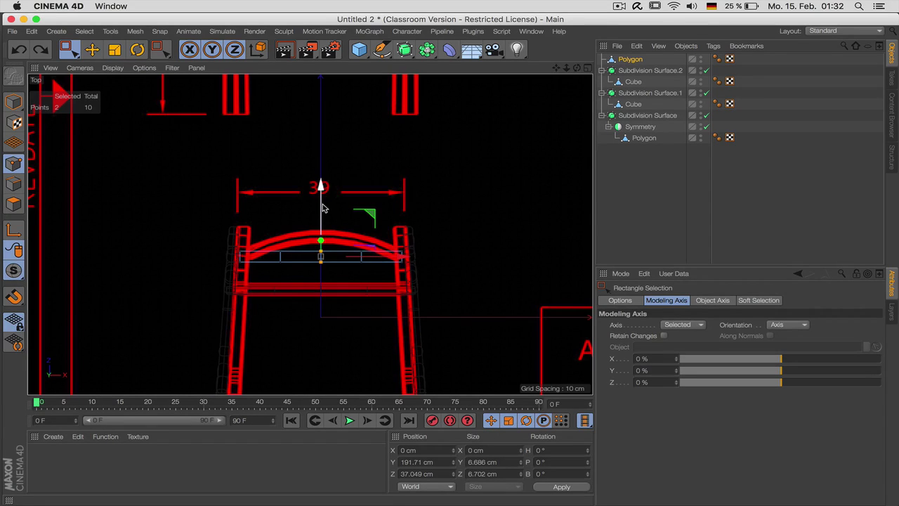
{"action": "left_click_drag", "start_coordinate": [322, 208], "coordinate": [322, 189]}
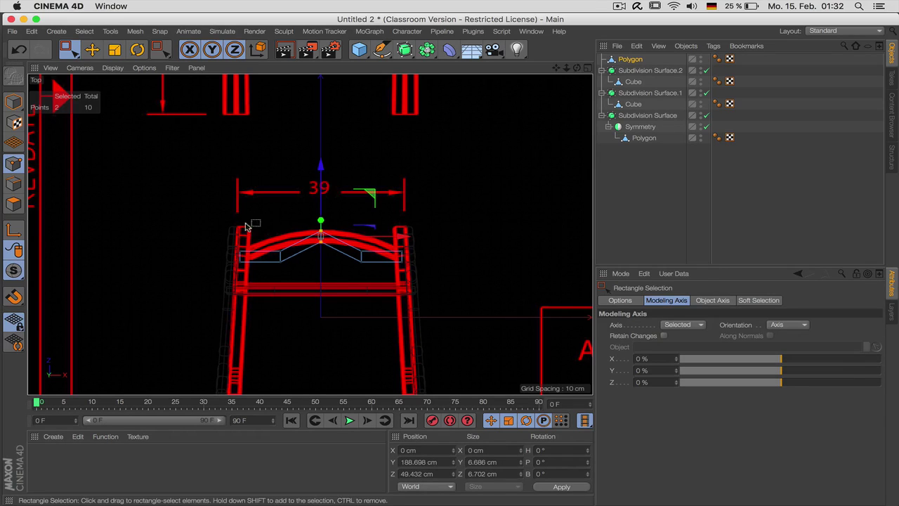
{"action": "left_click_drag", "start_coordinate": [272, 229], "coordinate": [366, 265]}
{"action": "left_click_drag", "start_coordinate": [321, 187], "coordinate": [323, 194]}
{"action": "key", "text": "F1"}
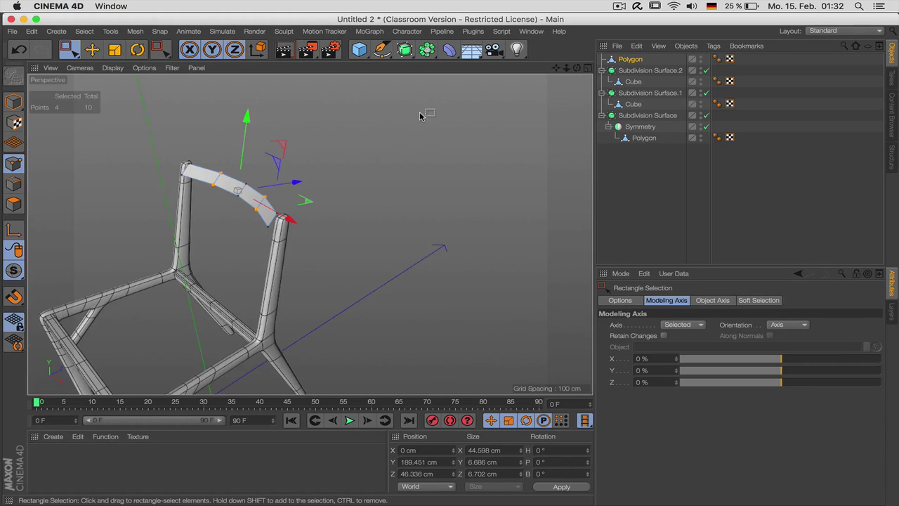
{"action": "left_click_drag", "start_coordinate": [576, 68], "coordinate": [310, 234]}
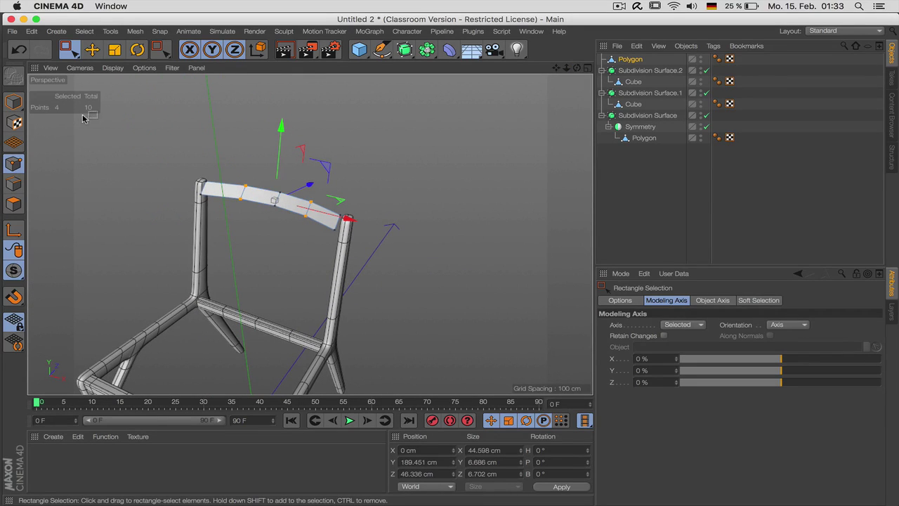
{"action": "left_click", "coordinate": [14, 183]}
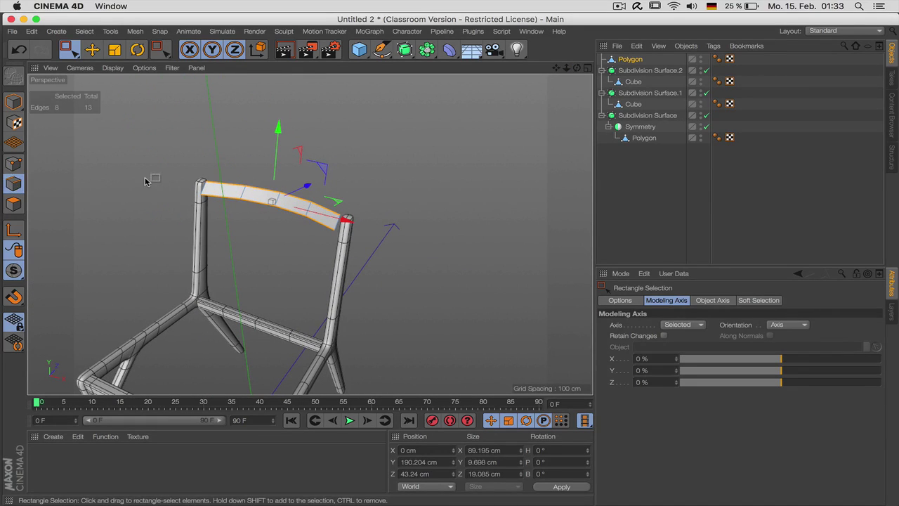
- Path-select the rail's four front edges and move them slightly
{"action": "left_click", "coordinate": [84, 32]}
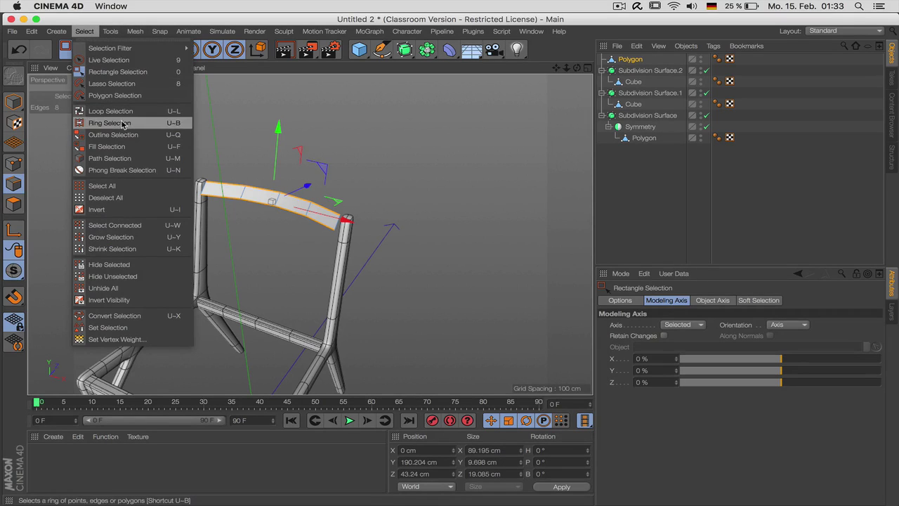
{"action": "left_click", "coordinate": [117, 159]}
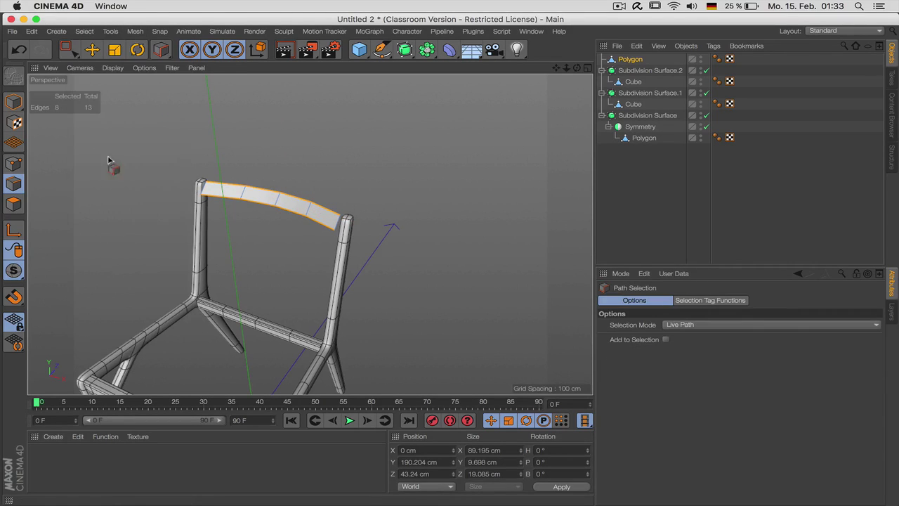
{"action": "left_click_drag", "start_coordinate": [203, 194], "coordinate": [338, 226]}
{"action": "key", "text": "e"}
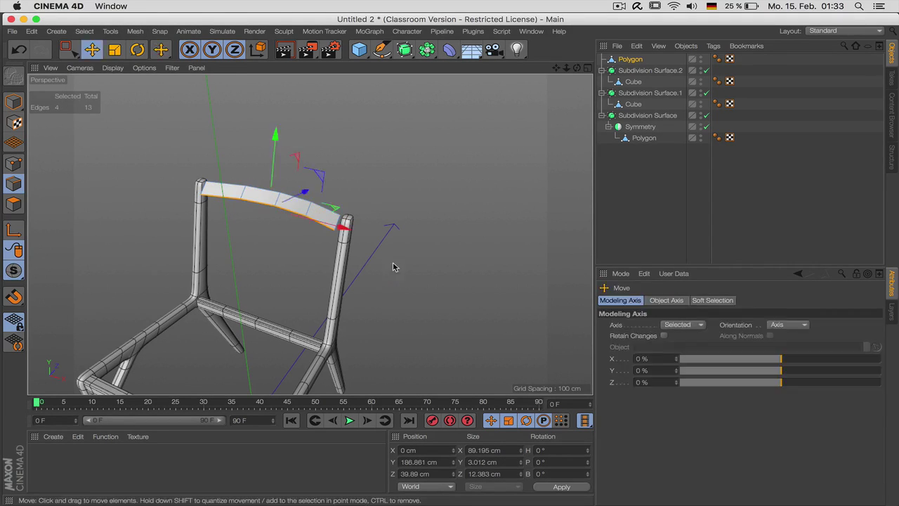
{"action": "left_click_drag", "start_coordinate": [304, 192], "coordinate": [308, 192]}
{"action": "left_click_drag", "start_coordinate": [311, 235], "coordinate": [311, 233], "text": "alt"}
- Scale the top rail wider along X, from 89.195 to about 94.177 cm
{"action": "key", "text": "Return"}
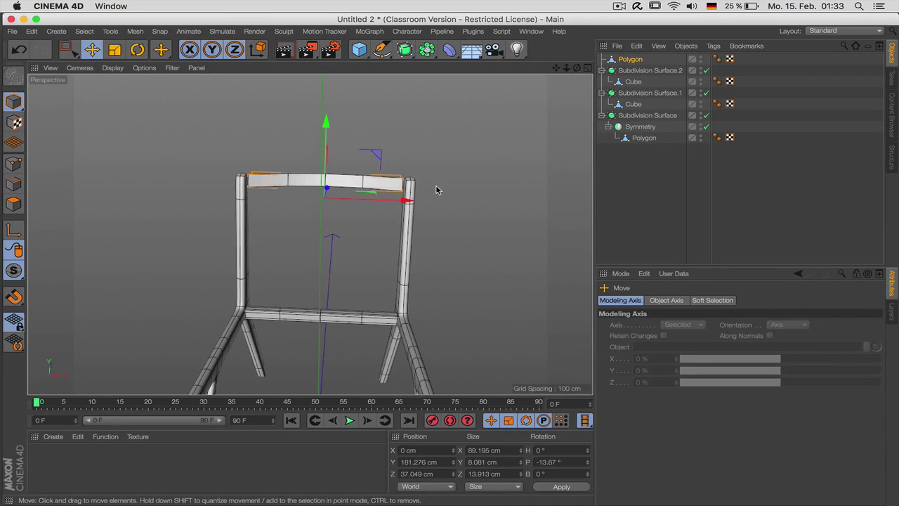
{"action": "key", "text": "t"}
{"action": "left_click_drag", "start_coordinate": [410, 201], "coordinate": [419, 204]}
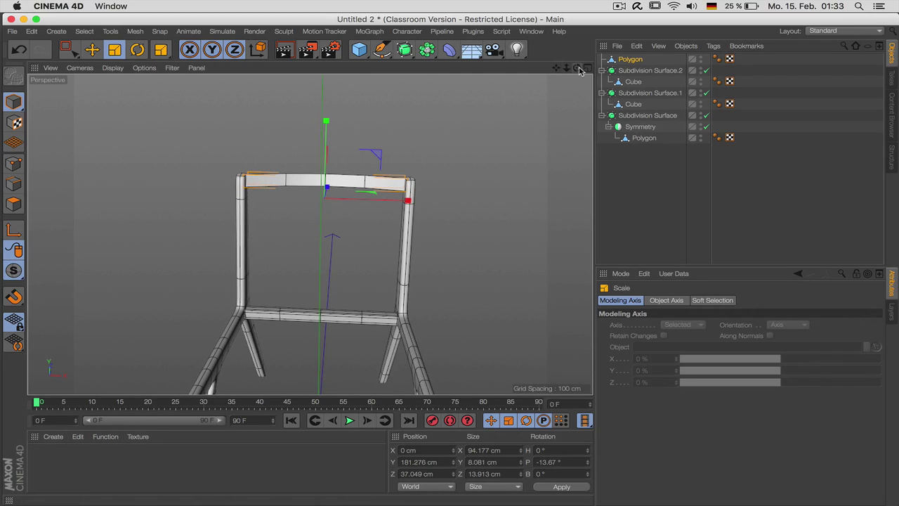
{"action": "left_click_drag", "start_coordinate": [578, 67], "coordinate": [407, 63]}
- In Front view, level the rail's four upper edges by setting their Size Y to 0
{"action": "left_click", "coordinate": [14, 203]}
{"action": "key", "text": "F2"}
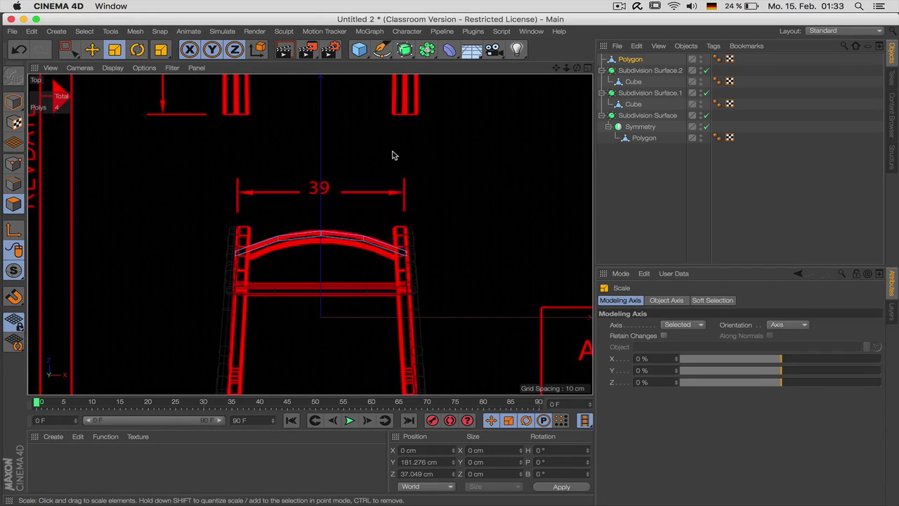
{"action": "key", "text": "F3"}
{"action": "key", "text": "F4"}
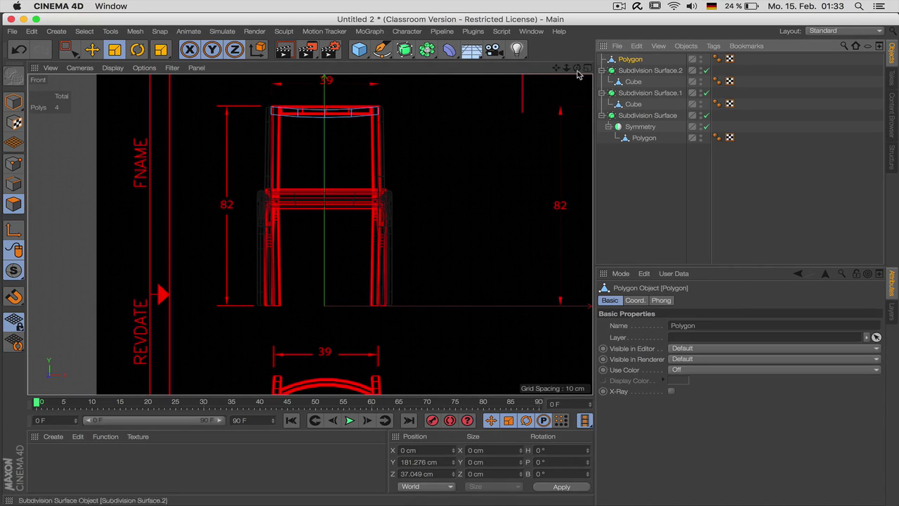
{"action": "mouse_move", "coordinate": [555, 69]}
{"action": "left_mouse_down"}
{"action": "mouse_move", "coordinate": [556, 119]}
{"action": "mouse_move", "coordinate": [562, 73]}
{"action": "mouse_move", "coordinate": [549, 157]}
{"action": "left_mouse_up"}
{"action": "scroll", "coordinate": [310, 234], "scroll_direction": "up", "scroll_amount": 3}
{"action": "key", "text": "Return"}
{"action": "key", "text": "u"}
{"action": "key", "text": "m"}
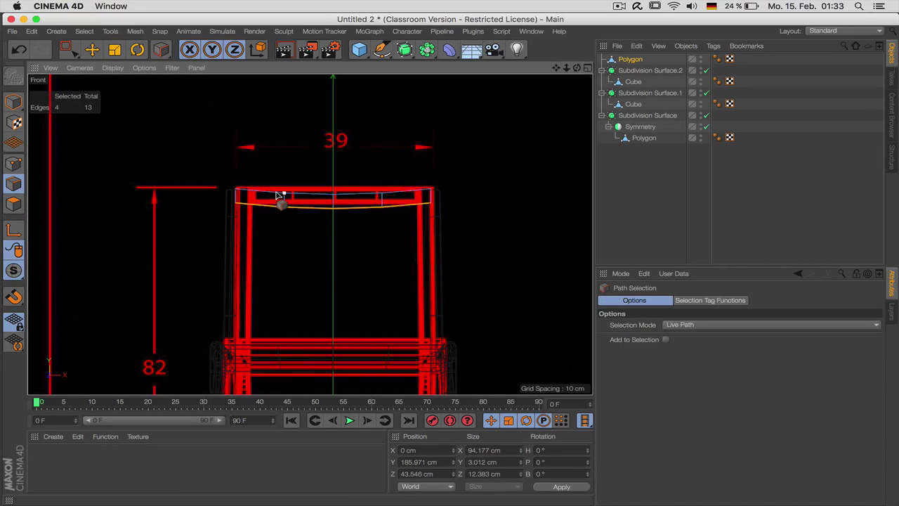
{"action": "left_click_drag", "start_coordinate": [227, 189], "coordinate": [432, 188]}
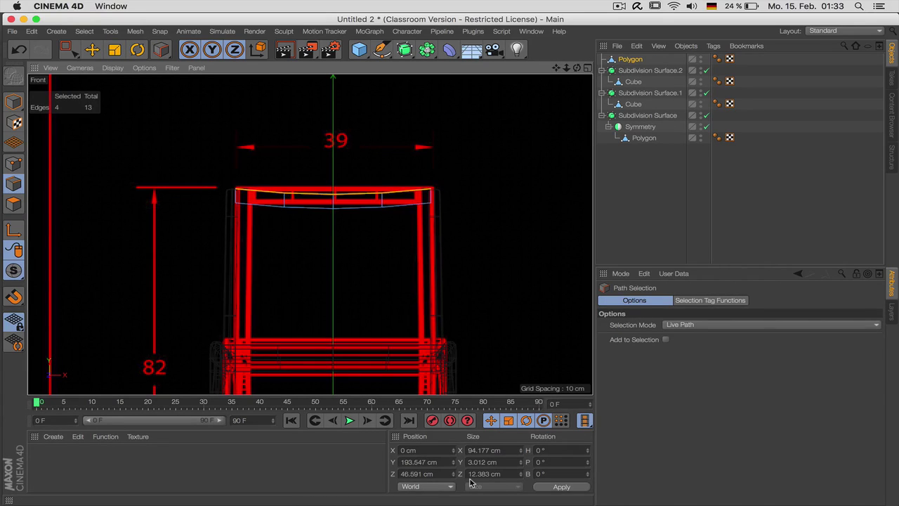
{"action": "left_click", "coordinate": [496, 462]}
{"action": "type", "text": "0"}
{"action": "key", "text": "Return"}
- Flatten the rail's curved lower edges by setting their Size Y to 0
{"action": "left_click_drag", "start_coordinate": [235, 203], "coordinate": [433, 209]}
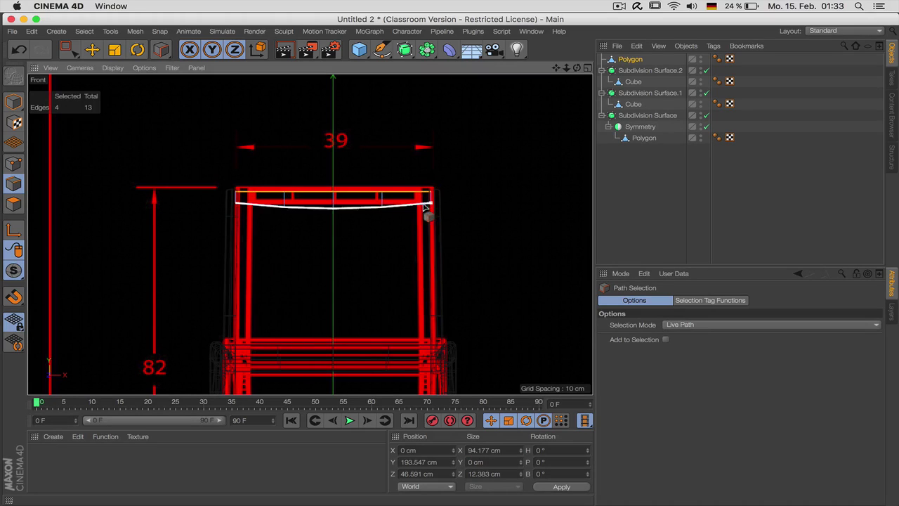
{"action": "left_click", "coordinate": [498, 461]}
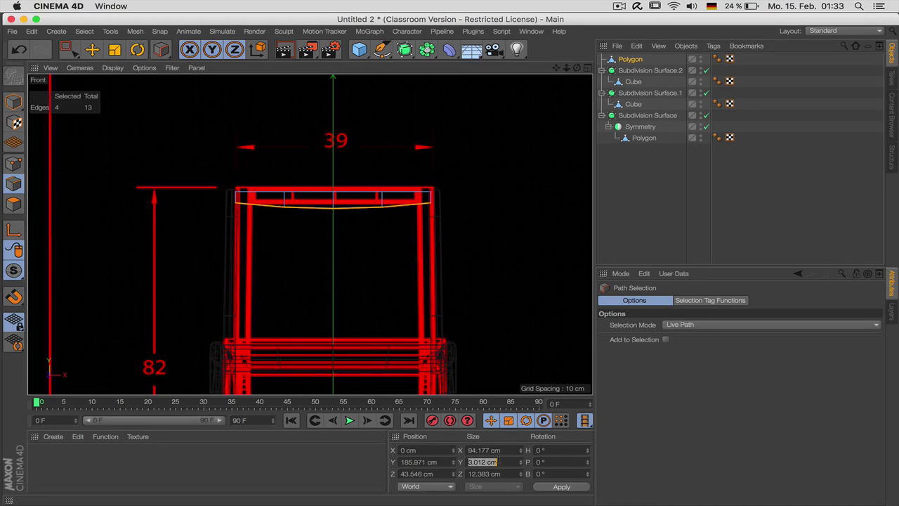
{"action": "type", "text": "0"}
{"action": "key", "text": "Return"}
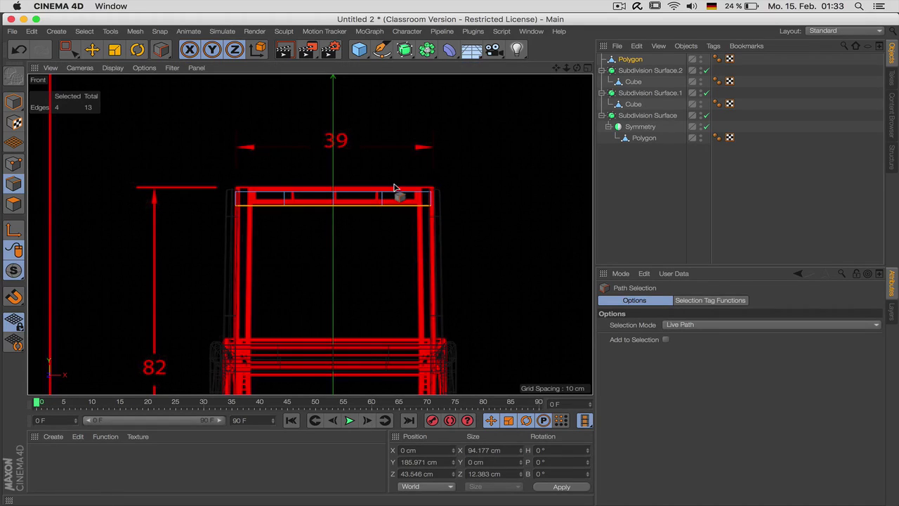
- Raise all four rail polygons about 1.5 cm, to Y 191.263 cm
{"action": "key", "text": "Return"}
{"action": "key", "text": "super+a"}
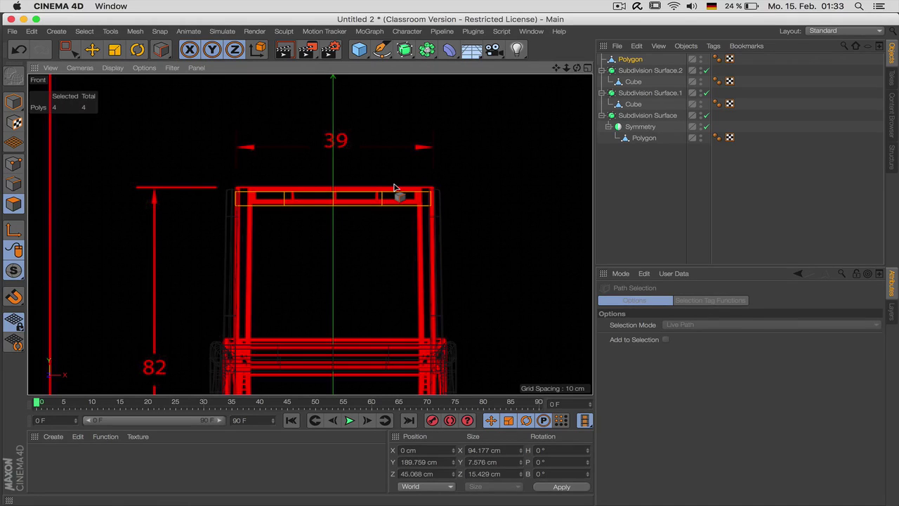
{"action": "key", "text": "e"}
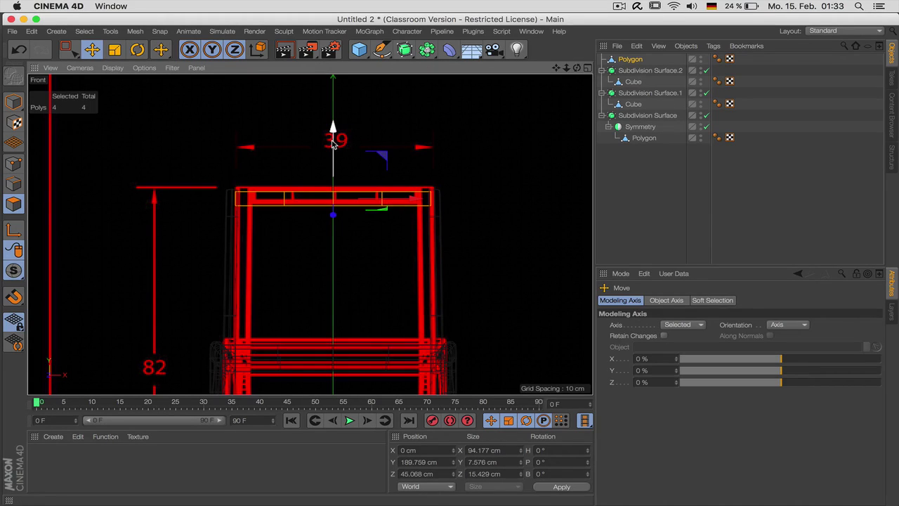
{"action": "left_click_drag", "start_coordinate": [335, 143], "coordinate": [333, 141]}
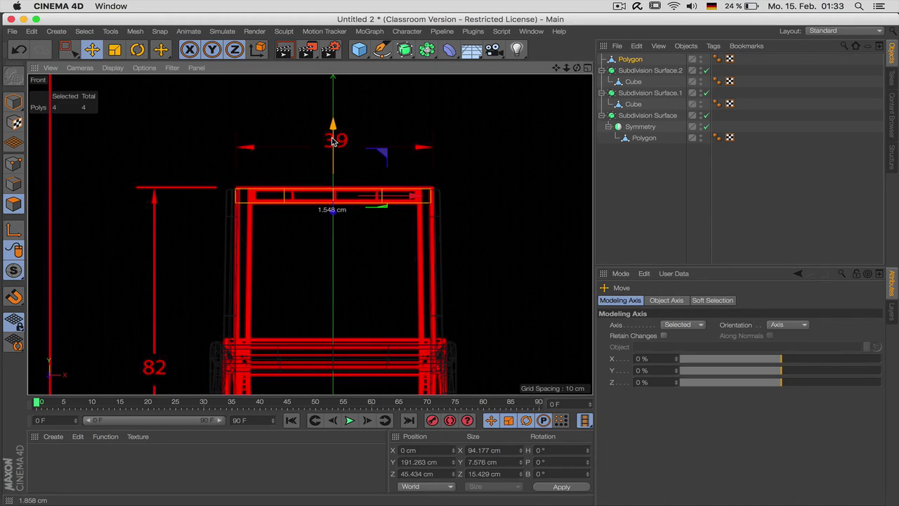
{"action": "key", "text": "F1"}
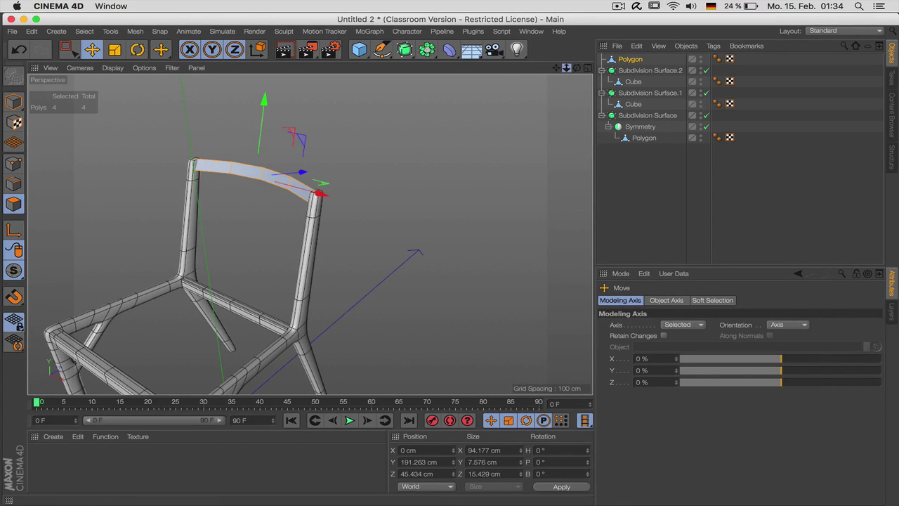
- Reverse the normals of the top rail polygons
{"action": "left_click_drag", "start_coordinate": [575, 67], "coordinate": [574, 67]}
{"action": "left_click_drag", "start_coordinate": [309, 234], "coordinate": [316, 211]}
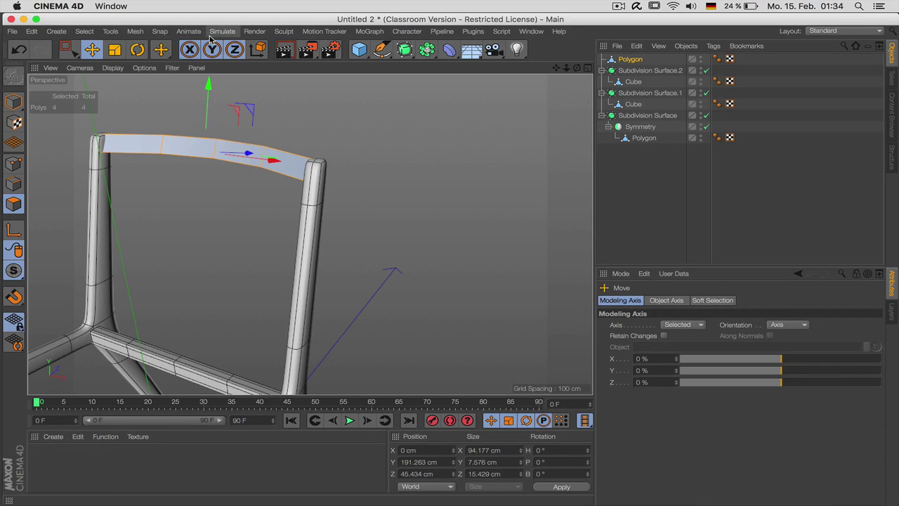
{"action": "left_click", "coordinate": [134, 31]}
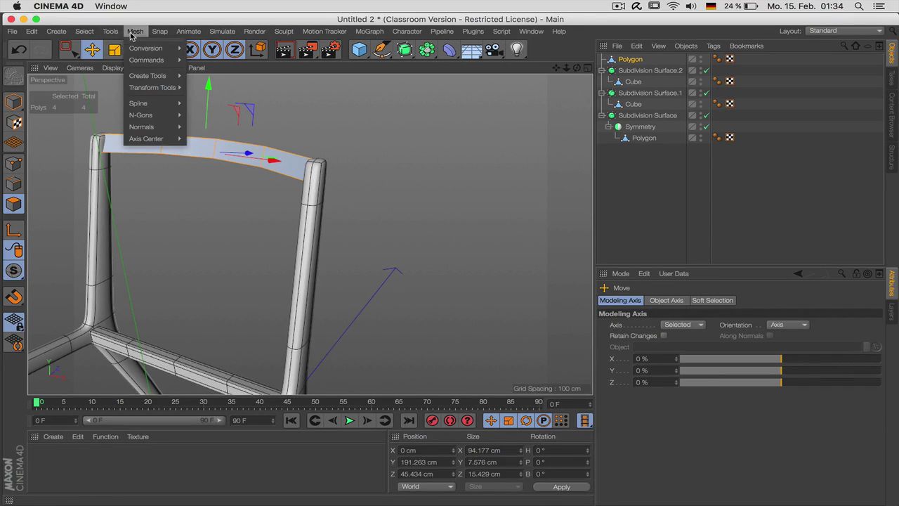
{"action": "mouse_move", "coordinate": [141, 126]}
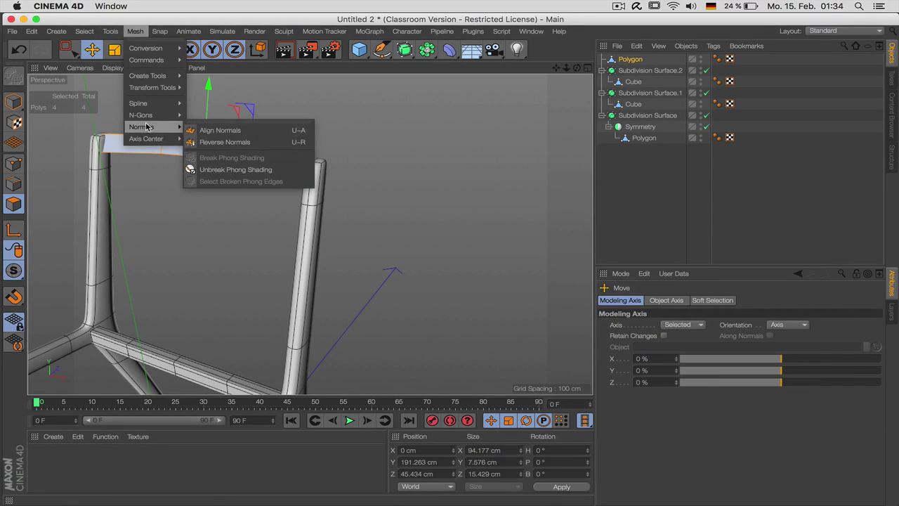
{"action": "left_click", "coordinate": [223, 143]}
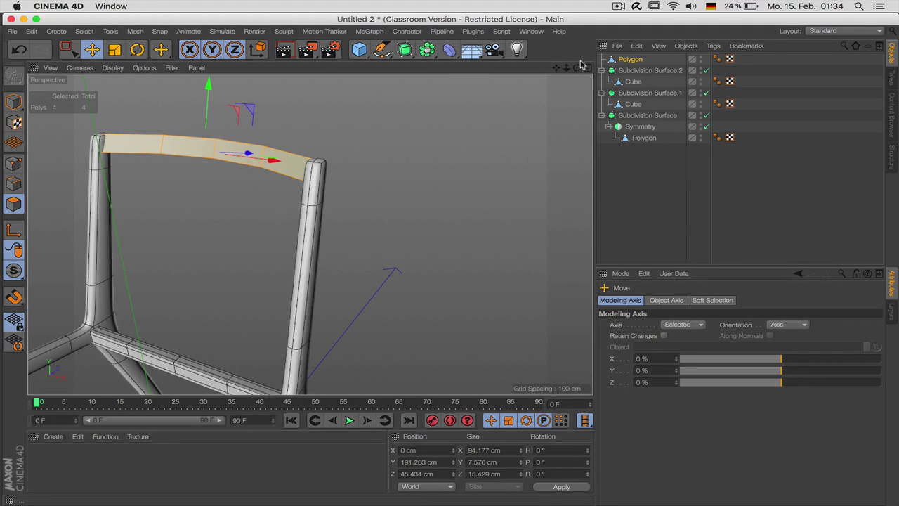
{"action": "mouse_move", "coordinate": [310, 233]}
{"action": "left_mouse_down", "text": "alt"}
{"action": "mouse_move", "coordinate": [232, 232]}
{"action": "mouse_move", "coordinate": [309, 233]}
{"action": "left_mouse_up", "text": "alt"}
- Extrude the backrest polygons with caps at a 2.679 cm offset
{"action": "right_click", "coordinate": [499, 105]}
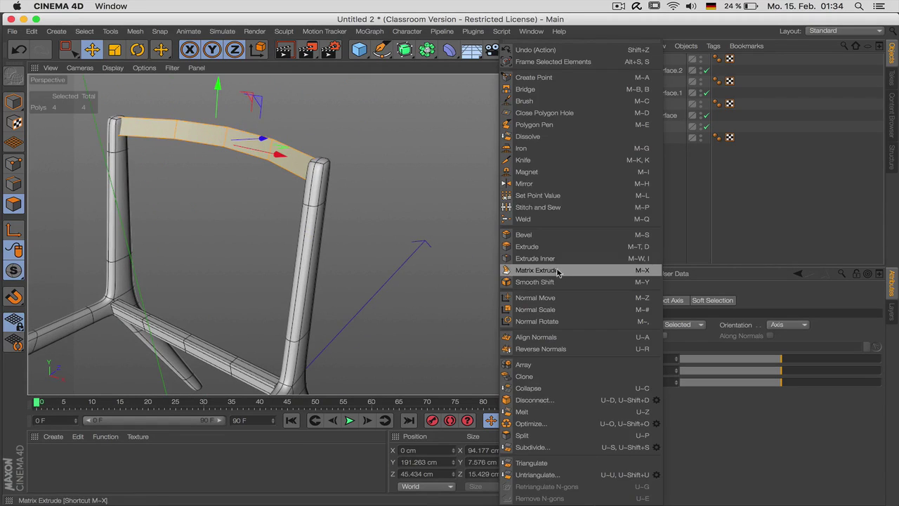
{"action": "left_click", "coordinate": [541, 252]}
{"action": "mouse_move", "coordinate": [219, 141]}
{"action": "left_mouse_down"}
{"action": "mouse_move", "coordinate": [215, 99]}
{"action": "mouse_move", "coordinate": [216, 140]}
{"action": "mouse_move", "coordinate": [226, 143]}
{"action": "mouse_move", "coordinate": [208, 140]}
{"action": "left_mouse_up"}
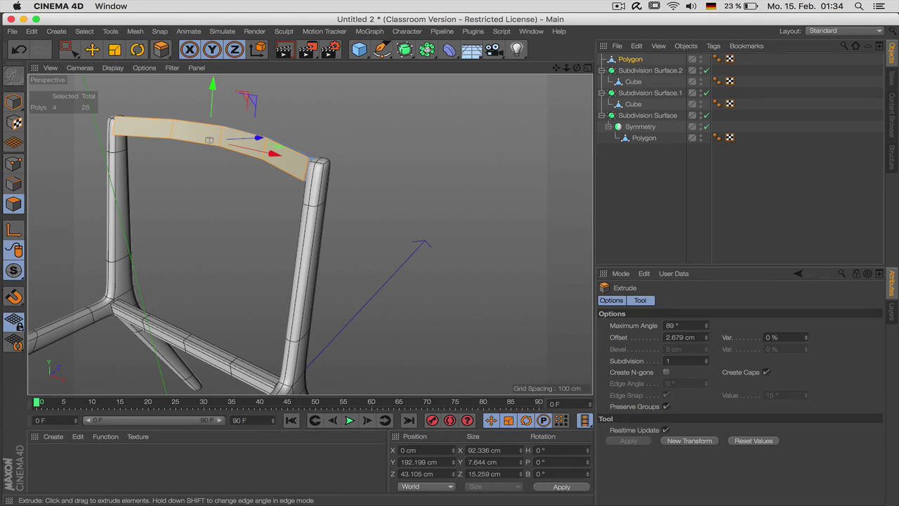
- In Model mode, move the backrest piece about 2.5 cm along its axis
{"action": "left_click_drag", "start_coordinate": [577, 67], "coordinate": [478, 91]}
{"action": "key", "text": "Return"}
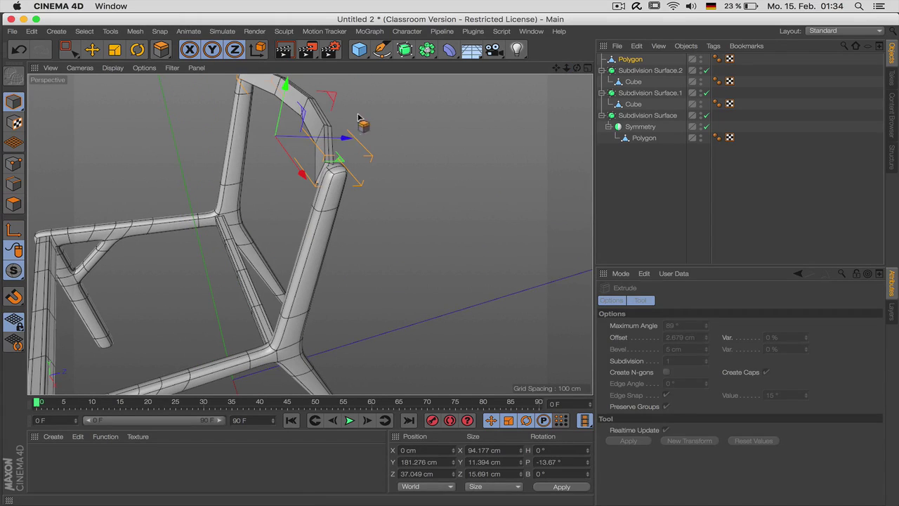
{"action": "key", "text": "space"}
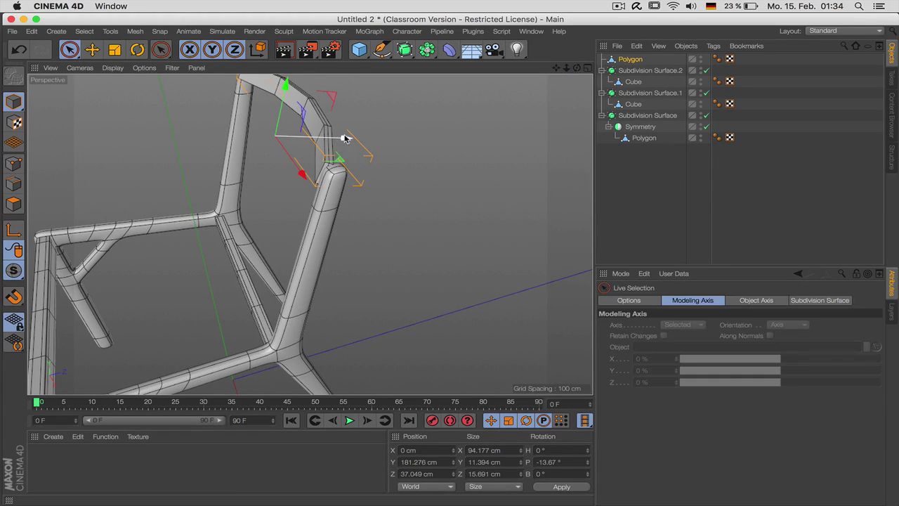
{"action": "left_click_drag", "start_coordinate": [345, 138], "coordinate": [352, 139]}
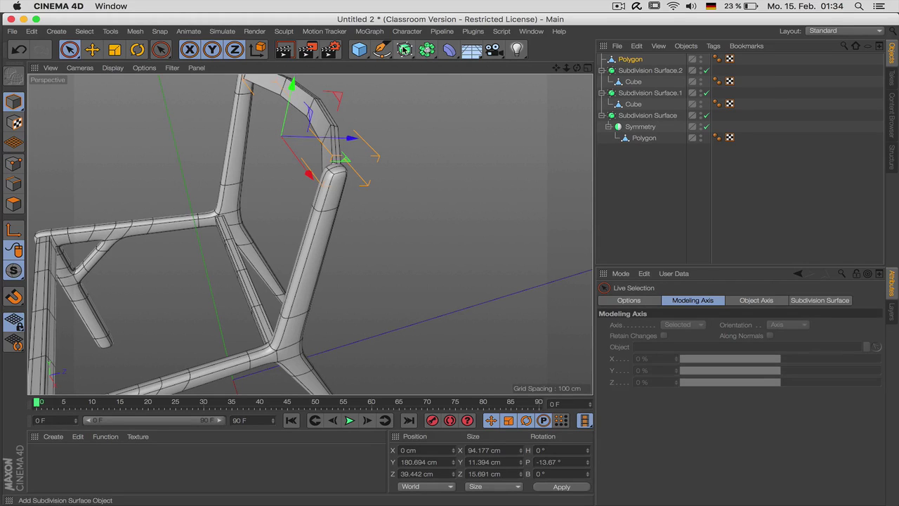
- Add Subdivision Surface.3 and put the backrest Polygon under it as its child
{"action": "left_click", "coordinate": [406, 50]}
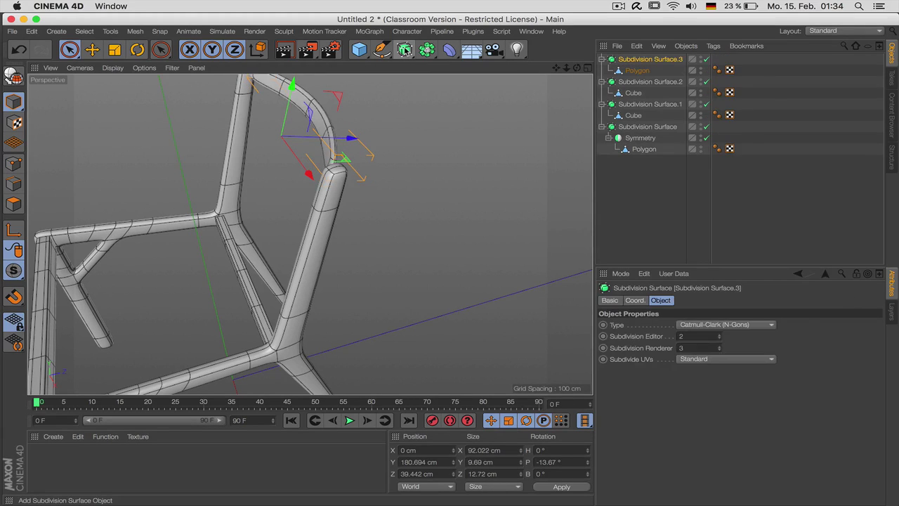
{"action": "left_click_drag", "start_coordinate": [576, 71], "coordinate": [509, 79]}
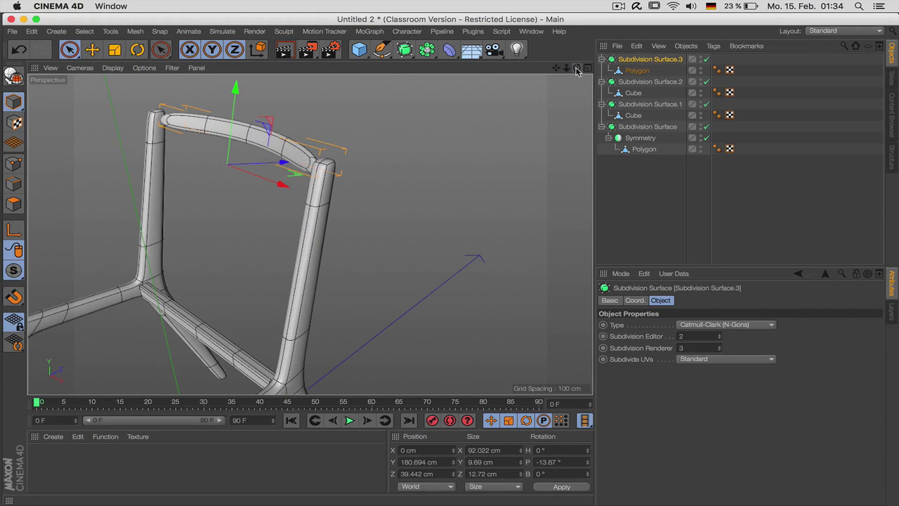
{"action": "left_click", "coordinate": [643, 129]}
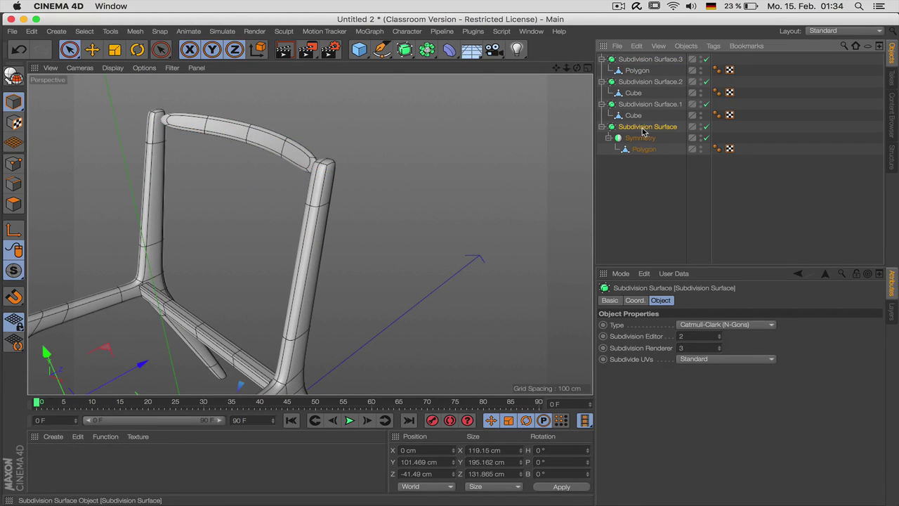
{"action": "left_click", "coordinate": [641, 114]}
{"action": "left_click", "coordinate": [634, 93]}
{"action": "left_click", "coordinate": [637, 71]}
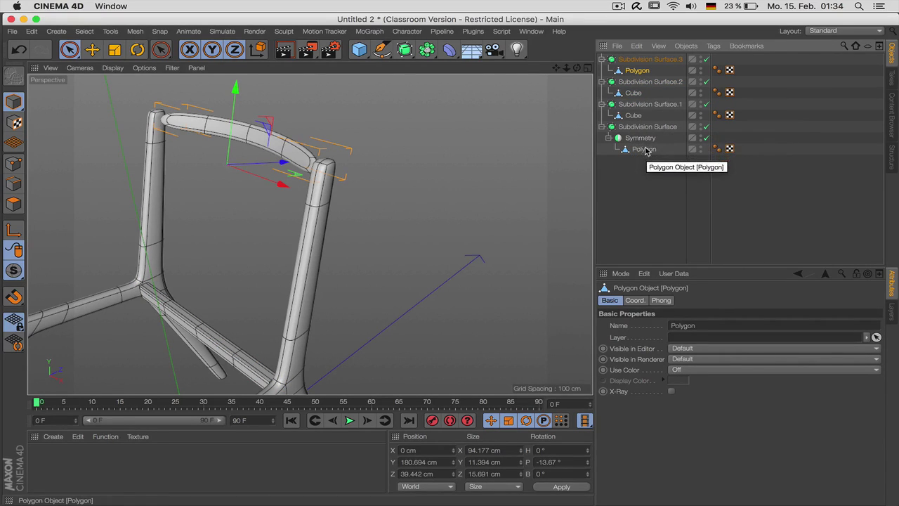
- Rename the mirrored frame polygon Frame and move its Symmetry group to top level
{"action": "left_click", "coordinate": [640, 59]}
{"action": "key", "text": "h"}
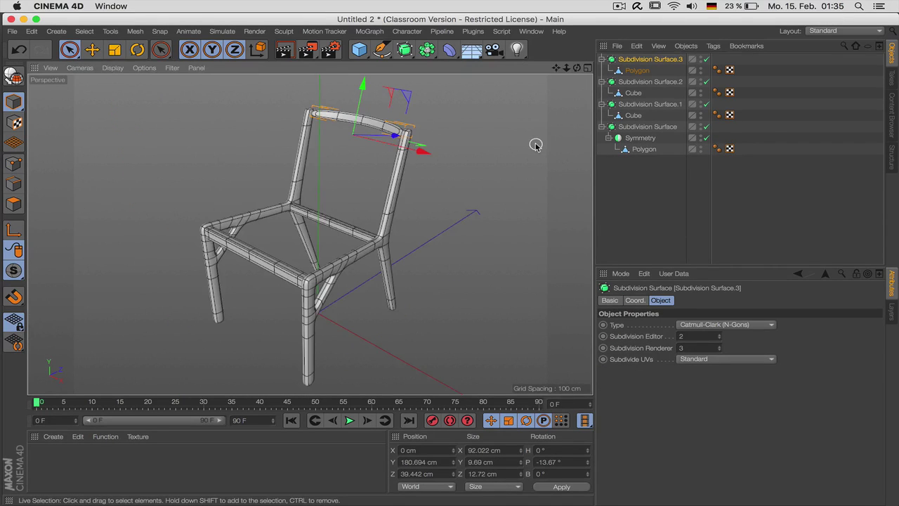
{"action": "double_click", "coordinate": [644, 150]}
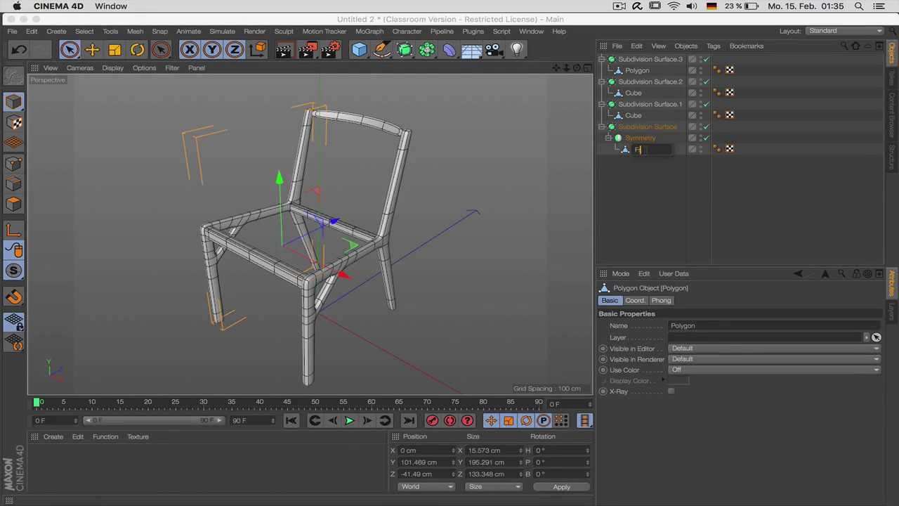
{"action": "key", "text": "Return"}
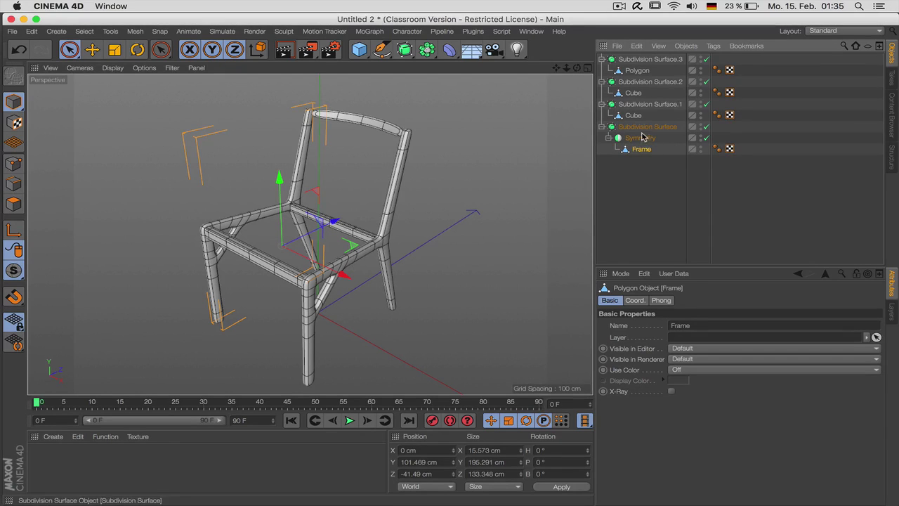
{"action": "left_click_drag", "start_coordinate": [644, 149], "coordinate": [637, 58]}
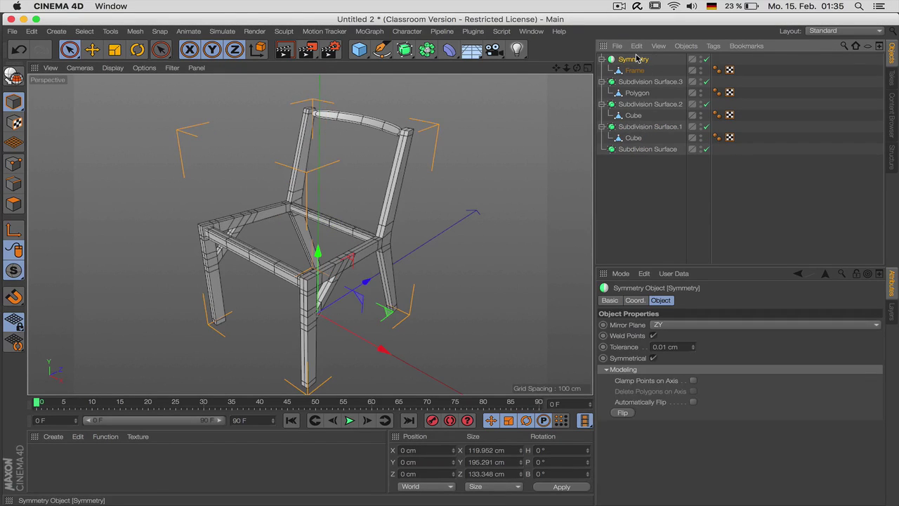
- Rename the backrest polygon Back, unparent it, and delete the empty Subdivision Surface.3
{"action": "left_click", "coordinate": [635, 93]}
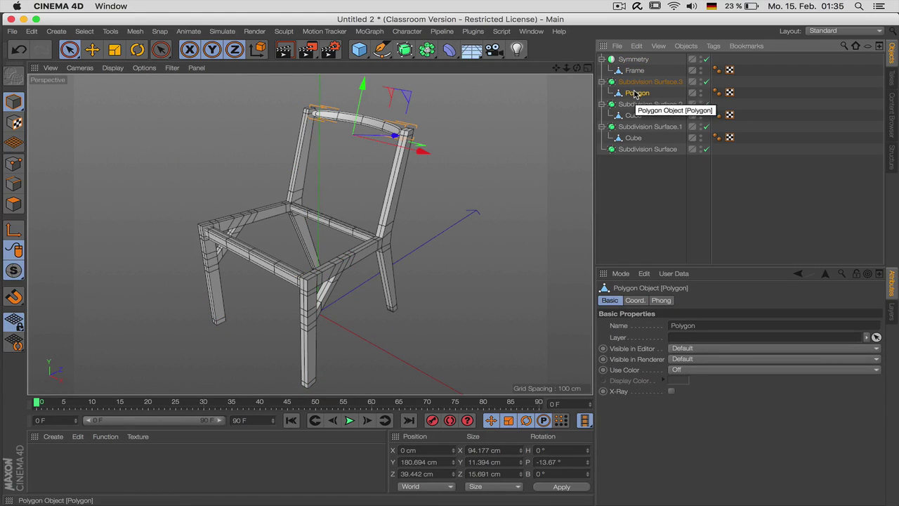
{"action": "double_click", "coordinate": [634, 93]}
{"action": "type", "text": "Back"}
{"action": "key", "text": "Return"}
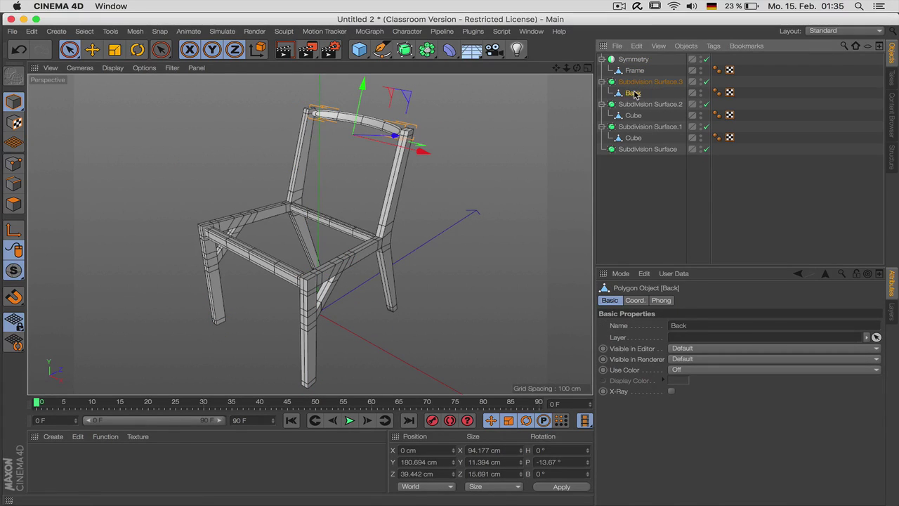
{"action": "left_click_drag", "start_coordinate": [632, 94], "coordinate": [635, 56]}
{"action": "left_click", "coordinate": [640, 93]}
{"action": "key", "text": "Delete"}
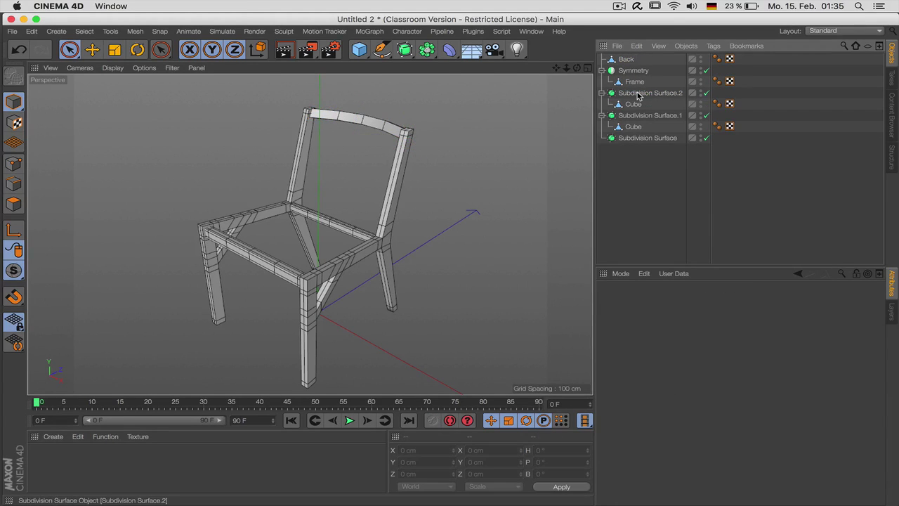
- Rename the Cube under Subdivision Surface.2 Front and move it to top level
{"action": "left_click", "coordinate": [634, 105]}
{"action": "double_click", "coordinate": [634, 105]}
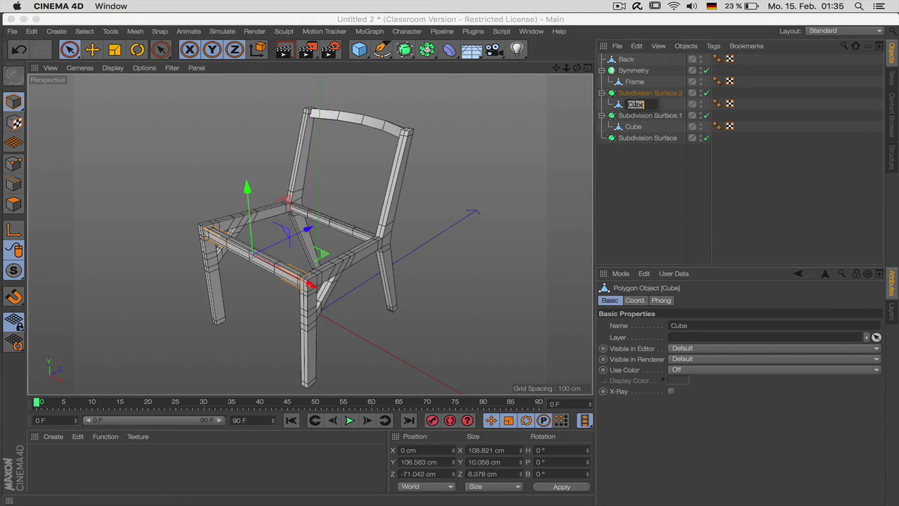
{"action": "type", "text": "Front"}
{"action": "key", "text": "Return"}
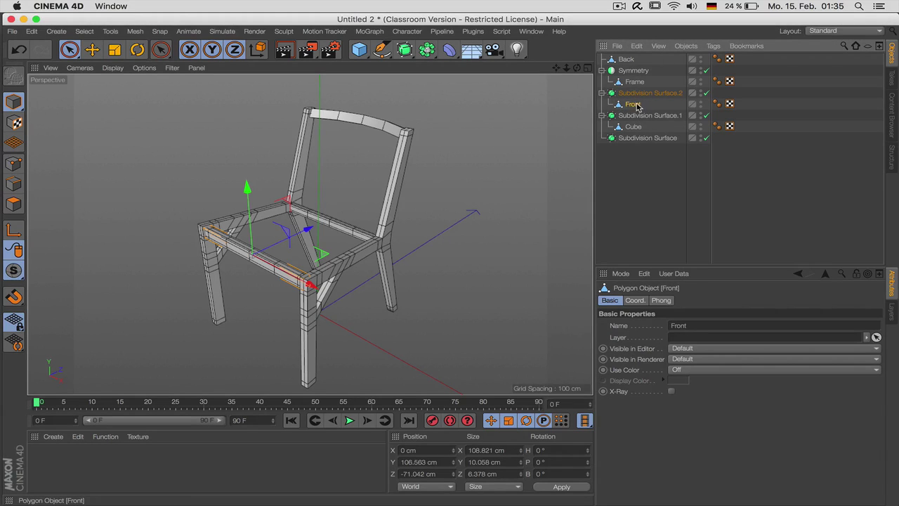
{"action": "left_click_drag", "start_coordinate": [633, 88], "coordinate": [626, 64]}
- Rename the remaining Cube Back_seat, unparent it, and delete the two empty subdivision surfaces
{"action": "left_click", "coordinate": [634, 126]}
{"action": "double_click", "coordinate": [634, 126]}
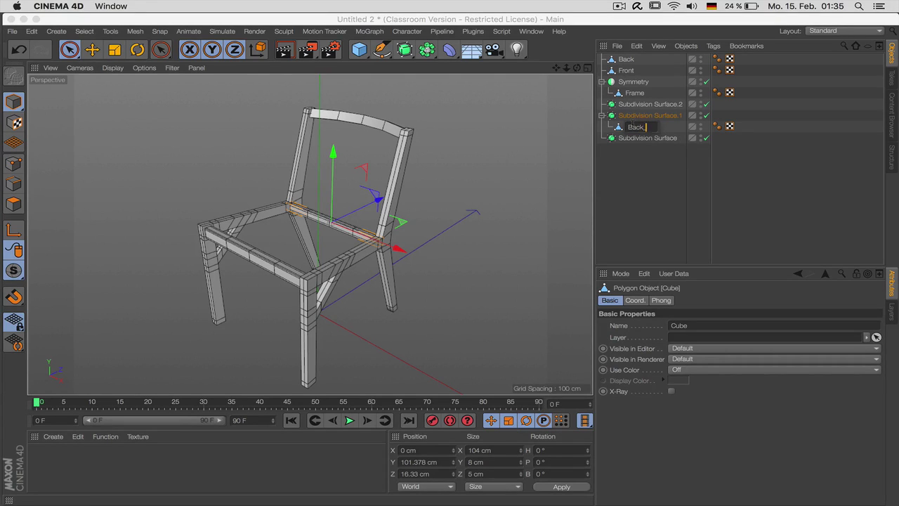
{"action": "type", "text": "Back_seat"}
{"action": "key", "text": "Return"}
{"action": "left_click_drag", "start_coordinate": [634, 126], "coordinate": [629, 76]}
{"action": "left_click_drag", "start_coordinate": [647, 167], "coordinate": [628, 125]}
{"action": "key", "text": "Delete"}
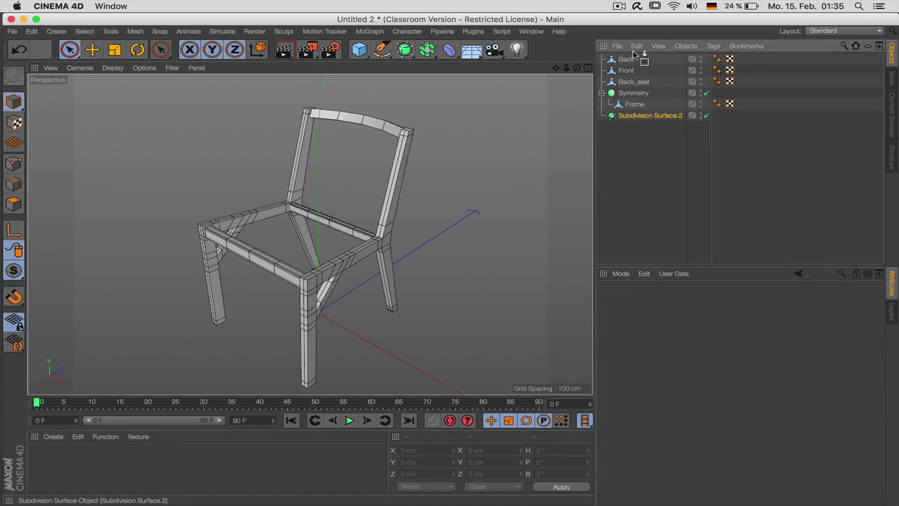
- Place a Null inside Subdivision Surface.2 and group Back, Front, Back_seat and Symmetry under it
{"action": "left_click_drag", "start_coordinate": [622, 55], "coordinate": [623, 58]}
{"action": "left_click_drag", "start_coordinate": [382, 49], "coordinate": [381, 61]}
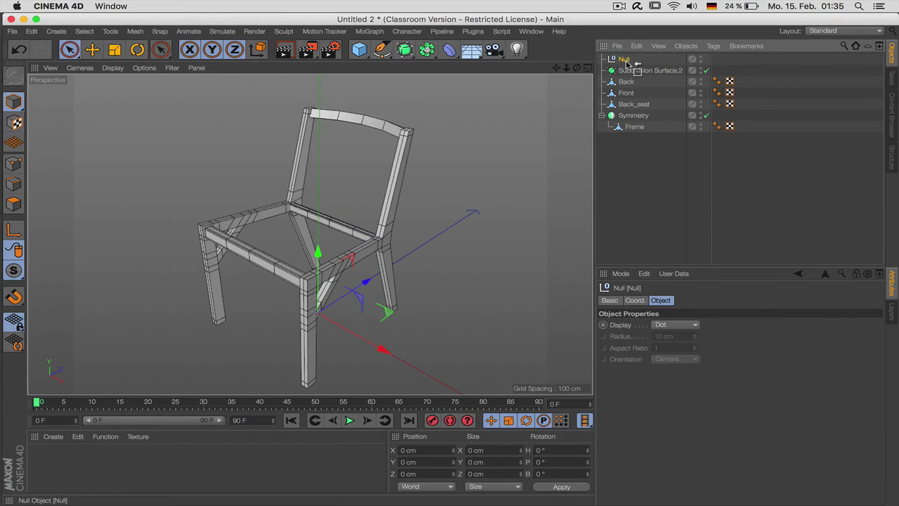
{"action": "left_click_drag", "start_coordinate": [630, 67], "coordinate": [631, 71]}
{"action": "left_click_drag", "start_coordinate": [646, 140], "coordinate": [631, 70]}
{"action": "left_click", "coordinate": [638, 160]}
- Rename Subdivision Surface.2 to Chair
{"action": "left_click", "coordinate": [637, 61]}
{"action": "double_click", "coordinate": [652, 60]}
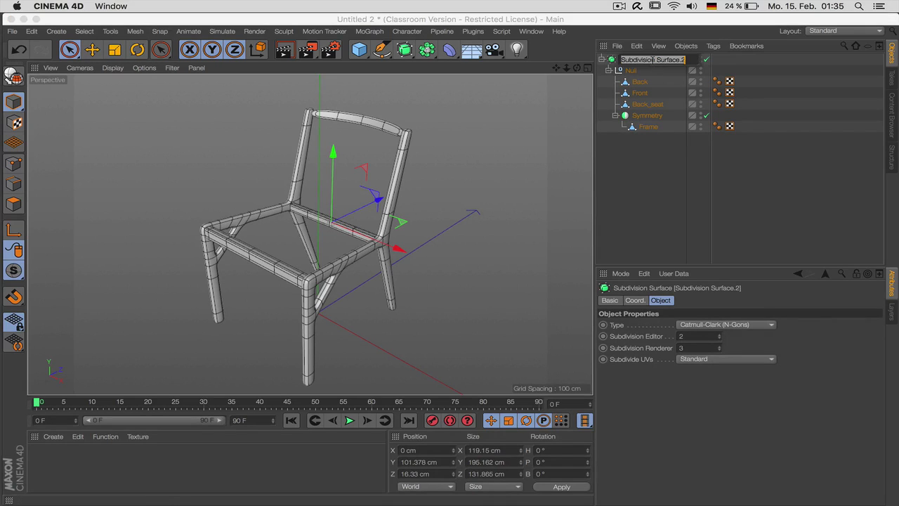
{"action": "type", "text": "Chair"}
{"action": "key", "text": "Return"}
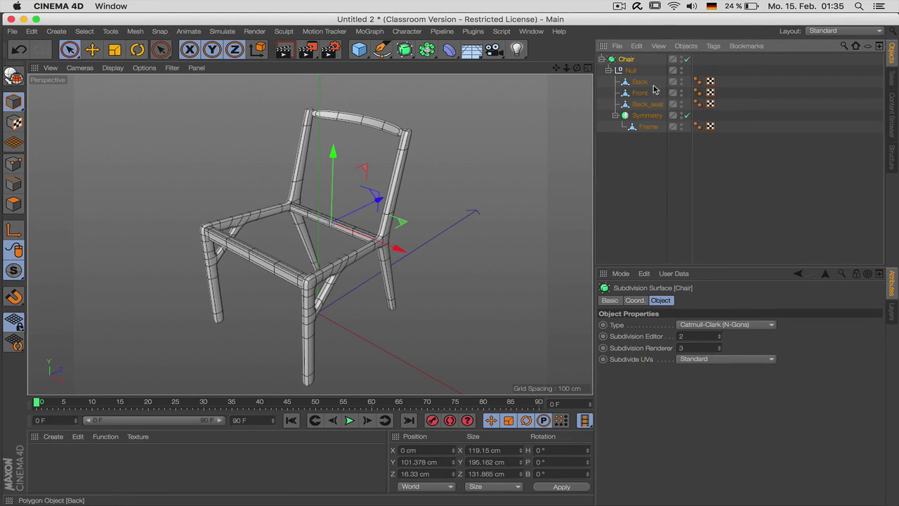
- Select Back and turn off Chair smoothing to view the raw backrest mesh head-on
{"action": "left_click", "coordinate": [640, 81]}
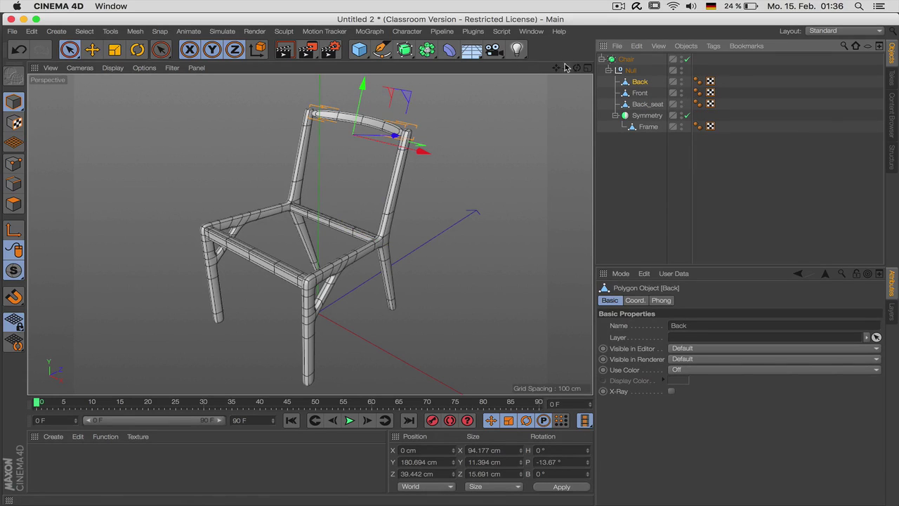
{"action": "left_click_drag", "start_coordinate": [566, 66], "coordinate": [527, 127]}
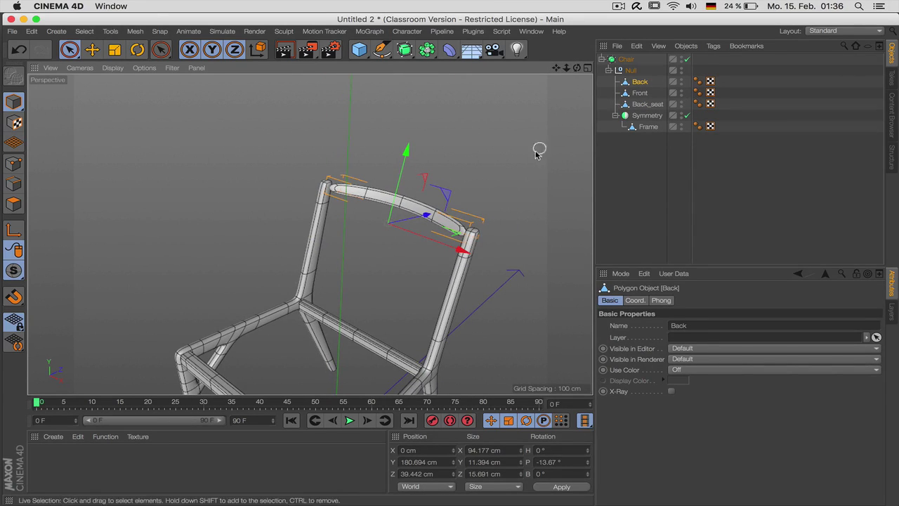
{"action": "left_click_drag", "start_coordinate": [567, 67], "coordinate": [558, 72]}
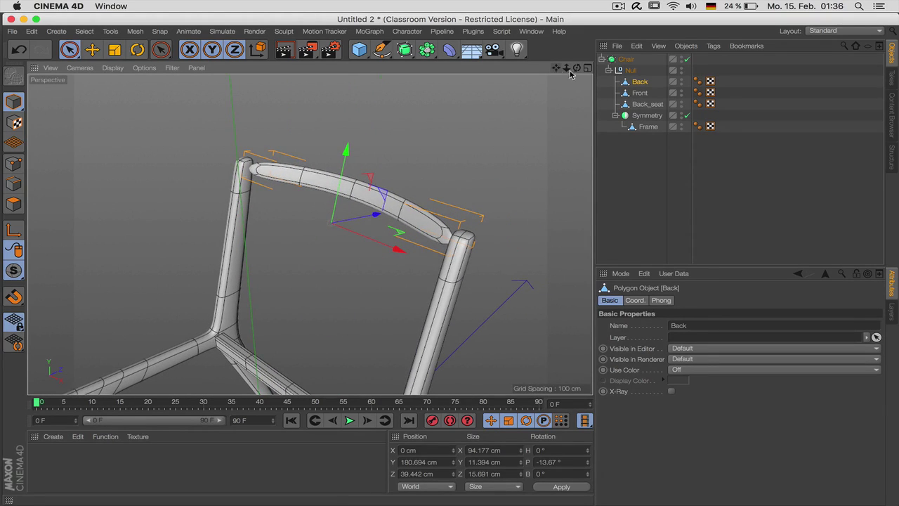
{"action": "left_click", "coordinate": [687, 61]}
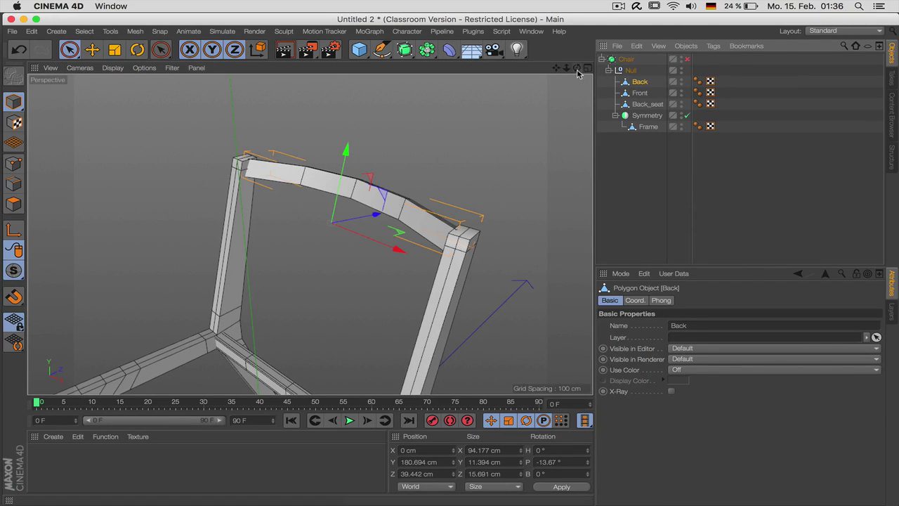
{"action": "left_click_drag", "start_coordinate": [366, 210], "coordinate": [309, 234], "text": "alt"}
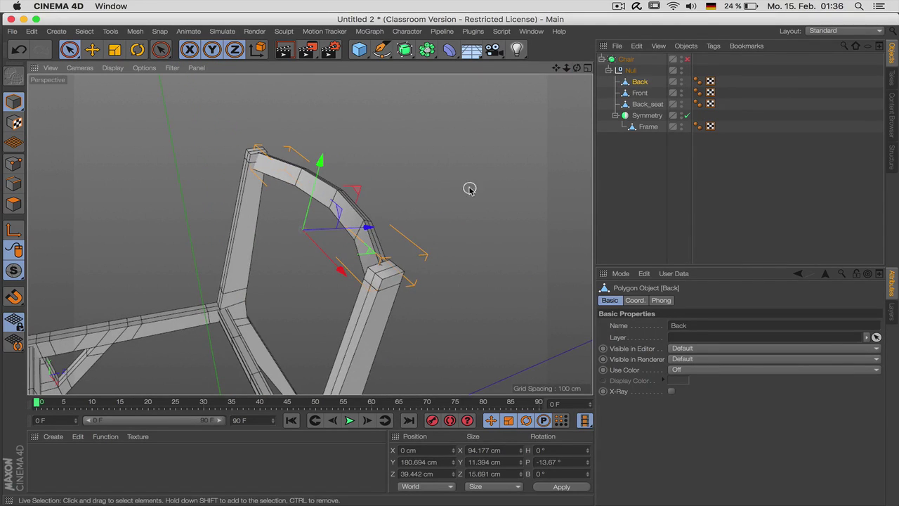
{"action": "left_click_drag", "start_coordinate": [576, 68], "coordinate": [311, 232]}
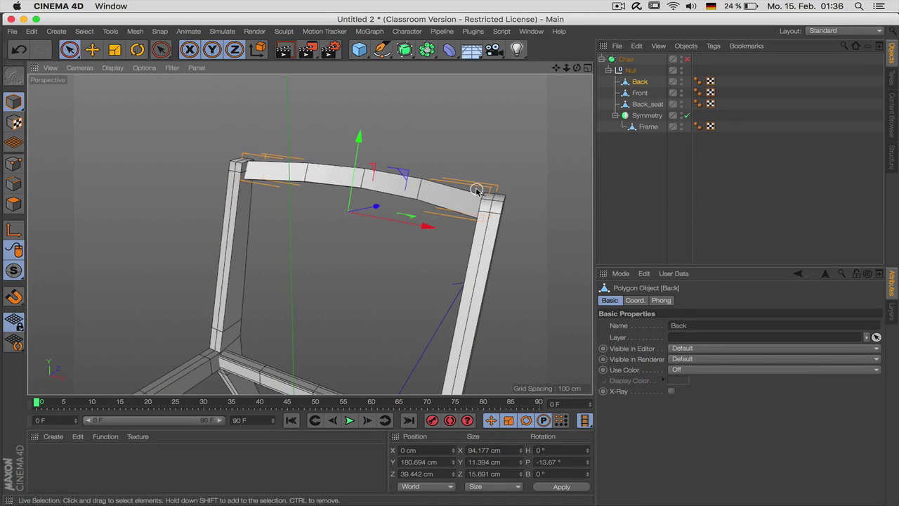
- Cut edge loops near the backrest's right and left ends using the Knife in Loop mode
{"action": "key", "text": "k"}
{"action": "key", "text": "k"}
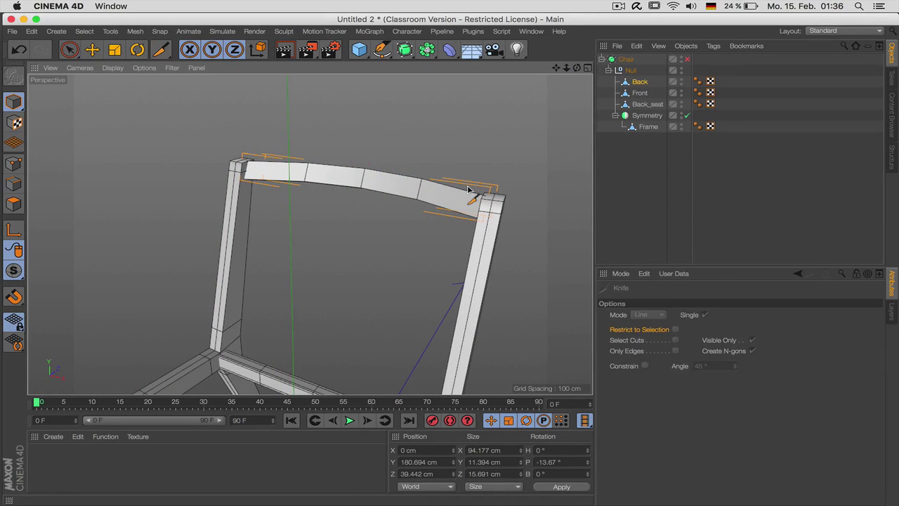
{"action": "right_click", "coordinate": [461, 242]}
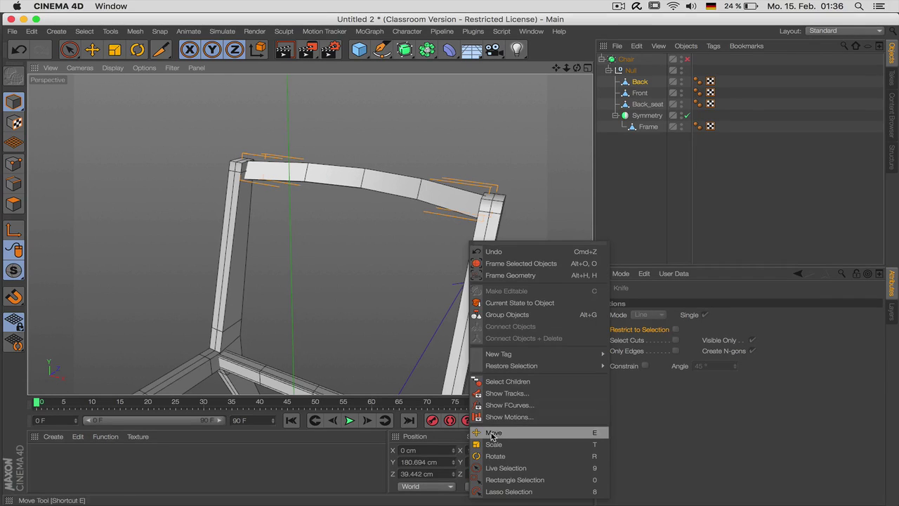
{"action": "left_click", "coordinate": [401, 261]}
{"action": "left_click", "coordinate": [13, 203]}
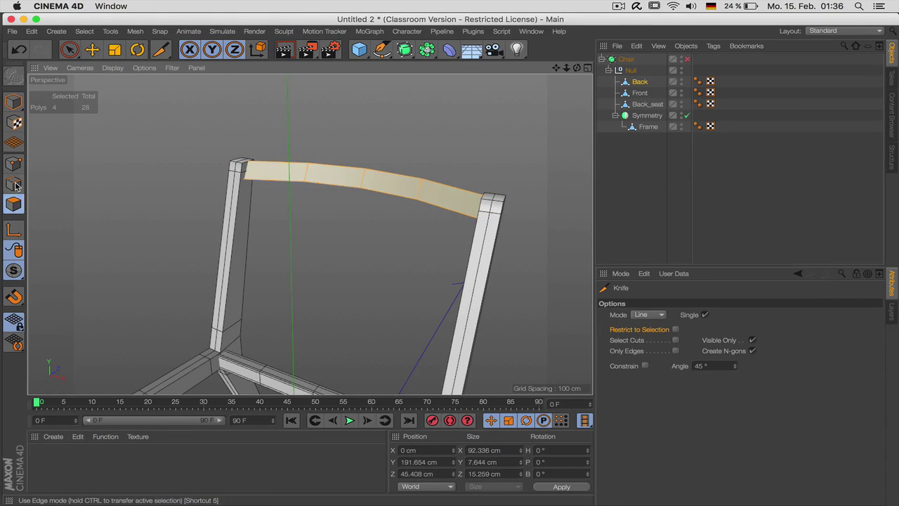
{"action": "left_click", "coordinate": [14, 183]}
{"action": "right_click", "coordinate": [357, 150]}
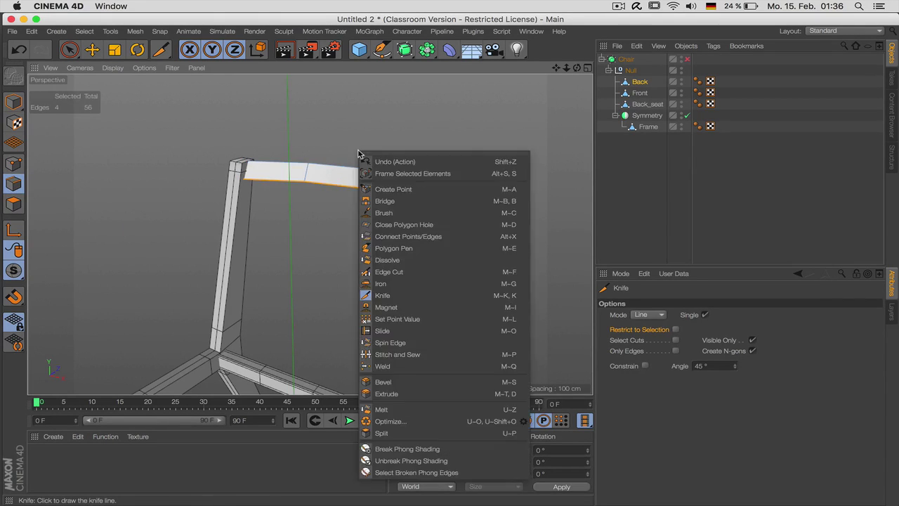
{"action": "left_click", "coordinate": [411, 298]}
{"action": "left_click", "coordinate": [650, 318]}
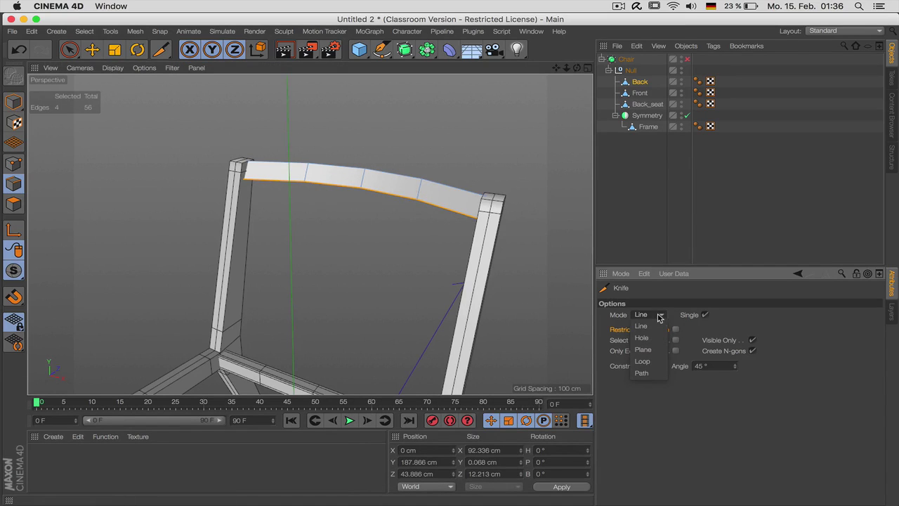
{"action": "left_click", "coordinate": [650, 363]}
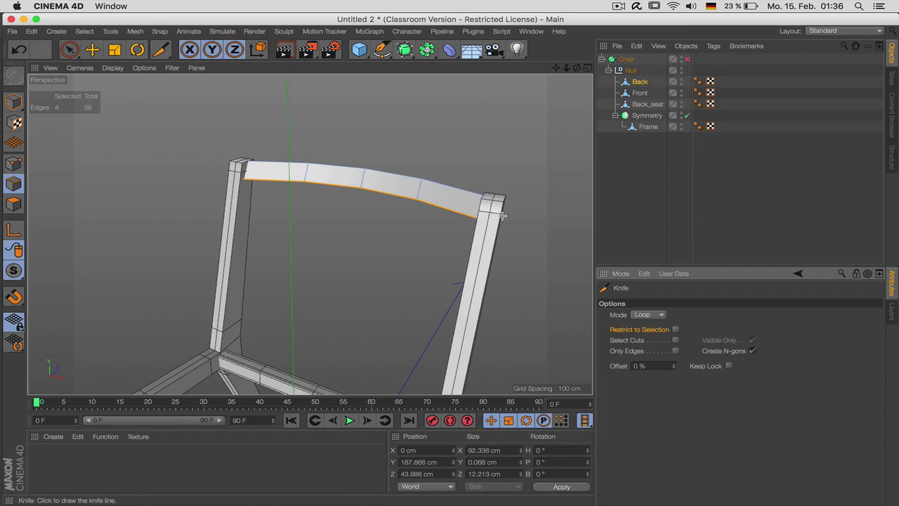
{"action": "left_click", "coordinate": [475, 195]}
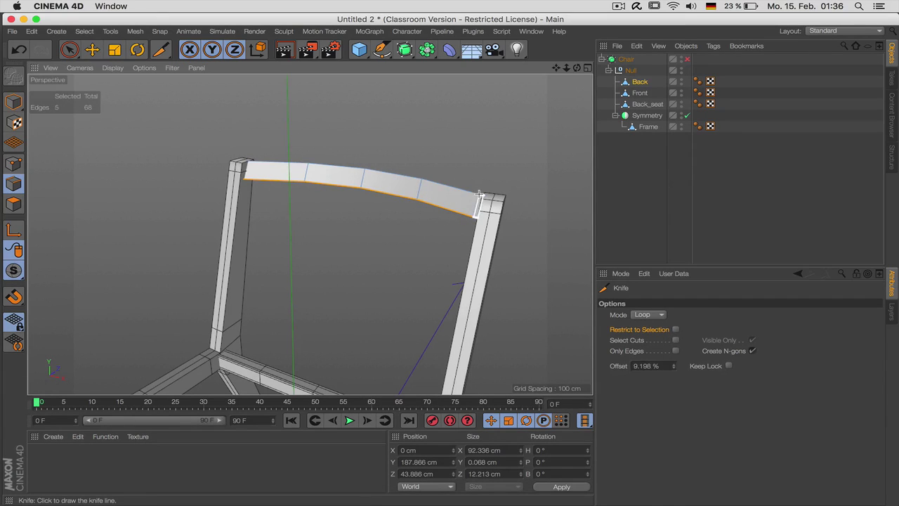
{"action": "left_click", "coordinate": [249, 164]}
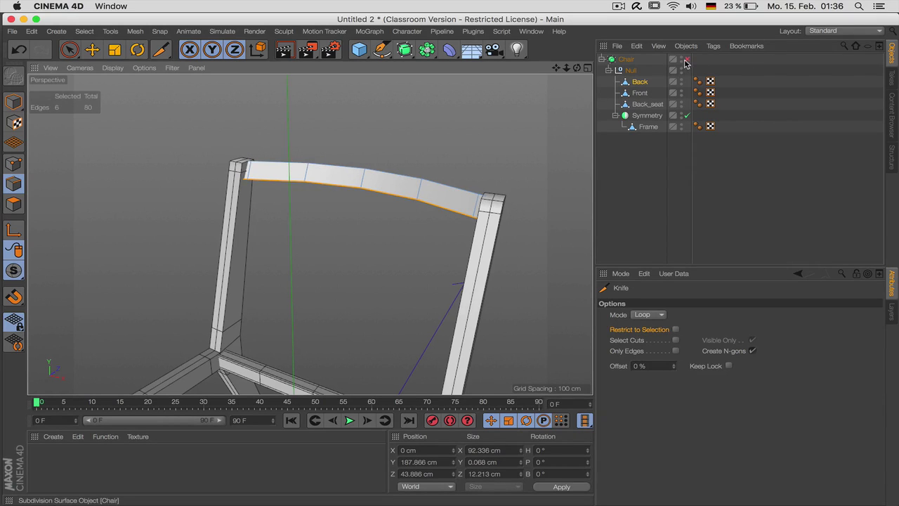
- Re-enable Chair smoothing and orbit to a front three-quarter view
{"action": "left_click", "coordinate": [686, 59]}
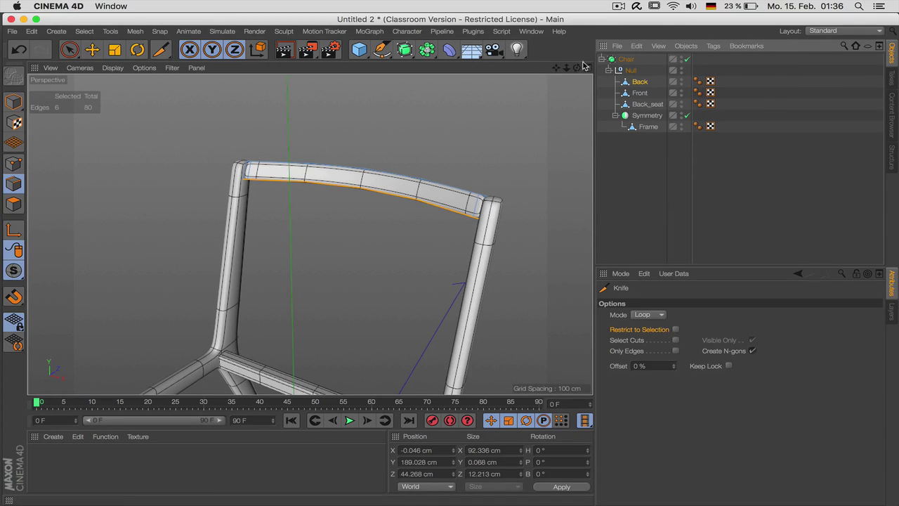
{"action": "left_click_drag", "start_coordinate": [577, 67], "coordinate": [310, 234]}
{"action": "left_click_drag", "start_coordinate": [568, 71], "coordinate": [567, 68]}
{"action": "key", "text": "super+Tab"}
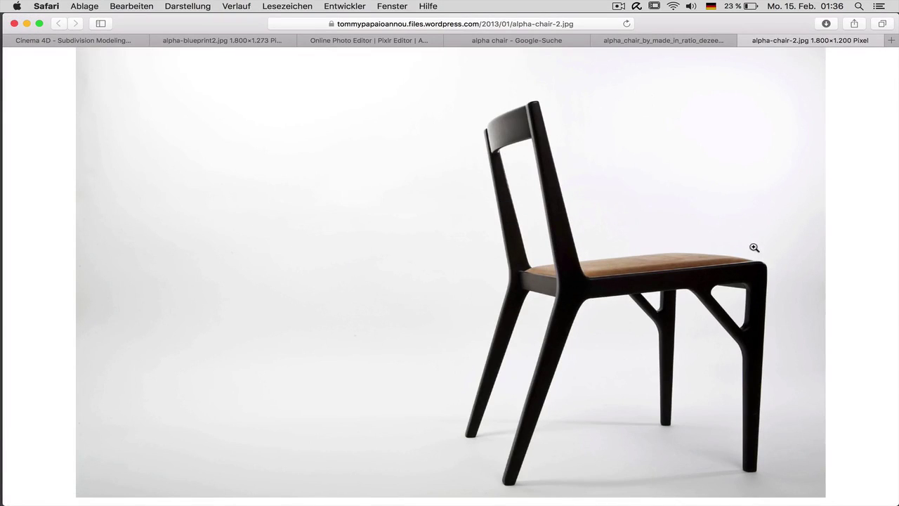
{"action": "key", "text": "super+Tab"}
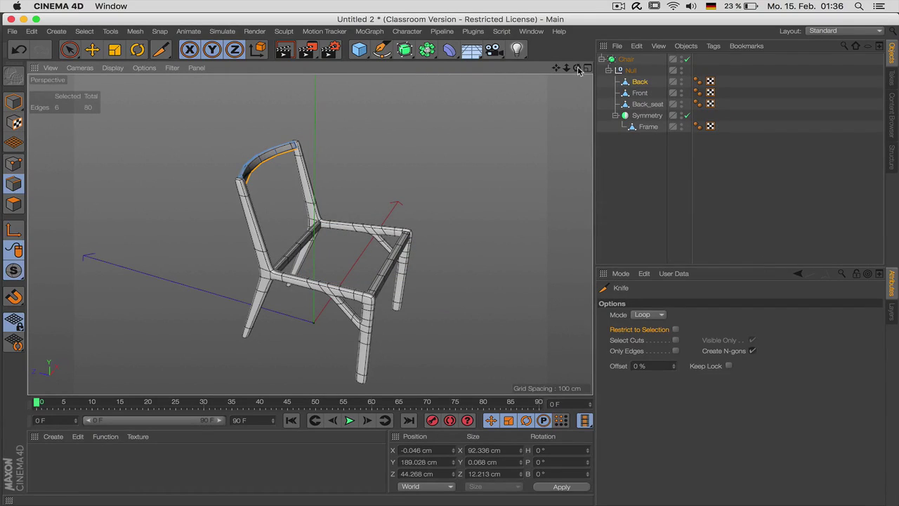
- Add a Polygon plane, raise it to seat height, and slide it back into the frame in Top view
{"action": "left_click_drag", "start_coordinate": [579, 71], "coordinate": [569, 74]}
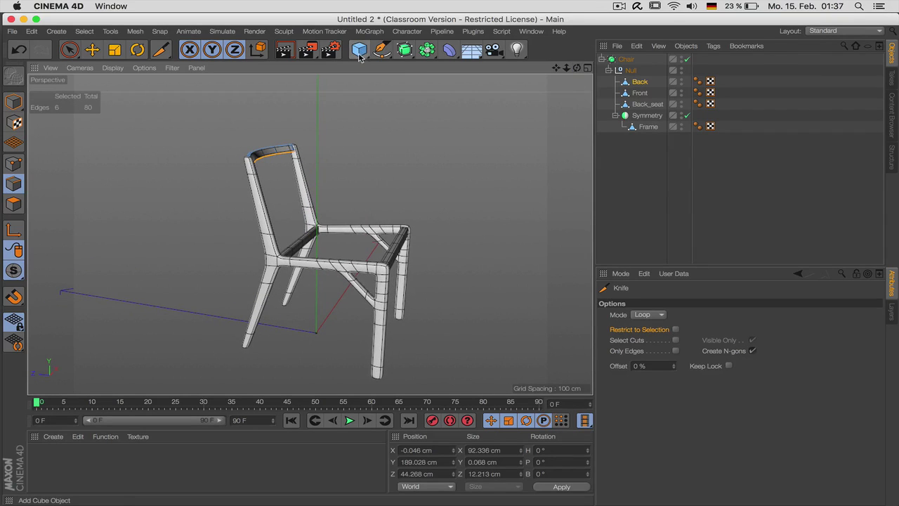
{"action": "left_click_drag", "start_coordinate": [359, 56], "coordinate": [488, 86]}
{"action": "key", "text": "Return"}
{"action": "key", "text": "e"}
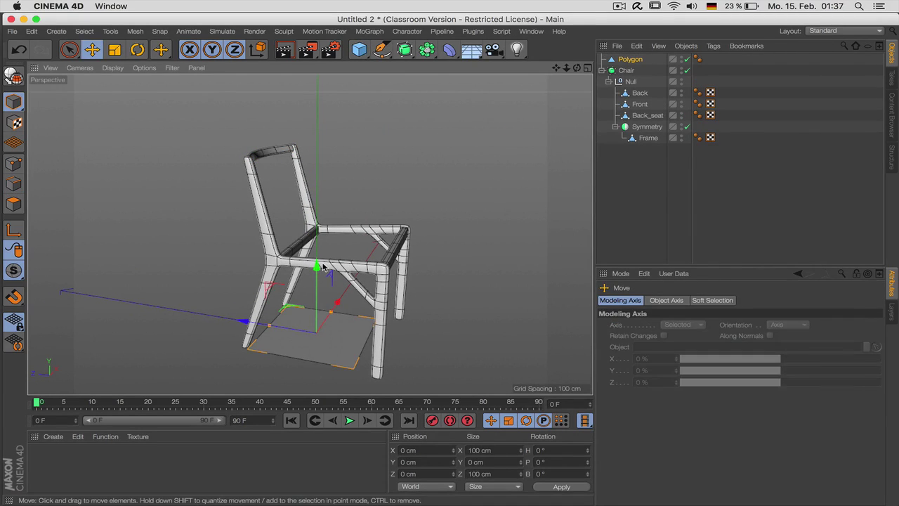
{"action": "left_click_drag", "start_coordinate": [316, 266], "coordinate": [328, 173]}
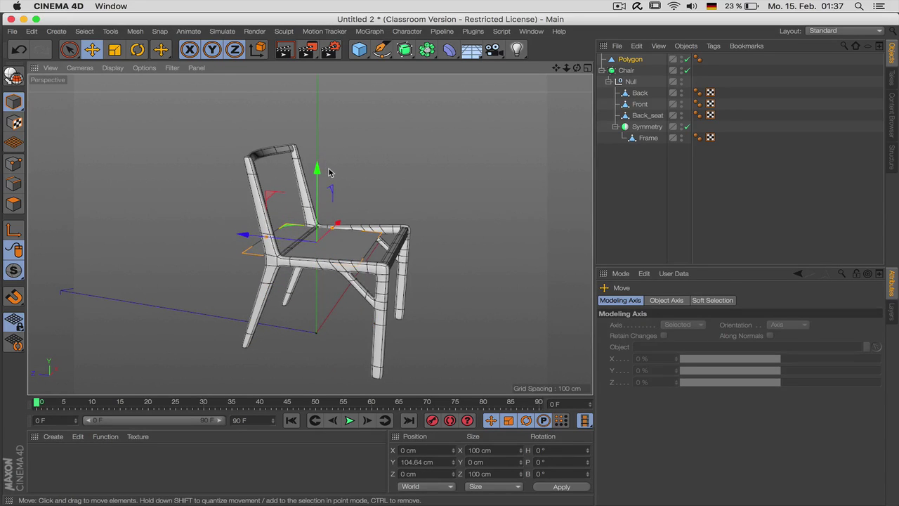
{"action": "key", "text": "F2"}
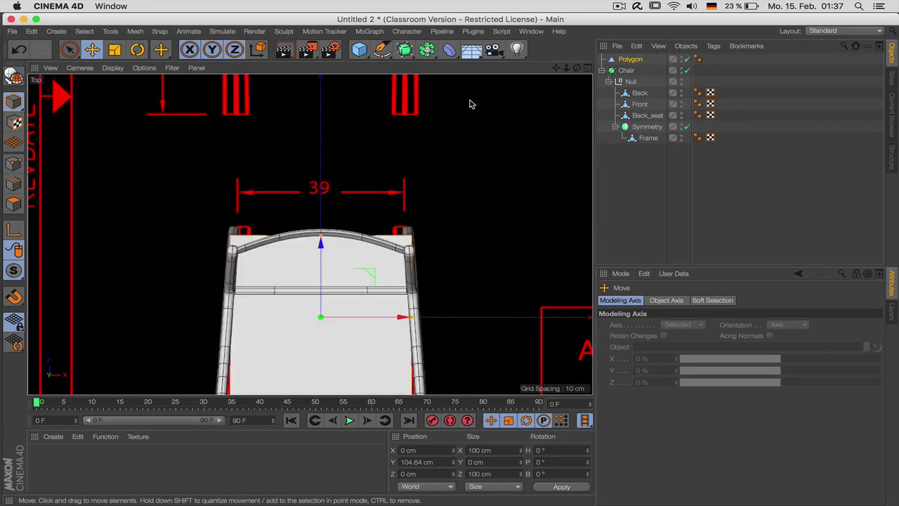
{"action": "left_click_drag", "start_coordinate": [556, 68], "coordinate": [565, 7]}
{"action": "left_click_drag", "start_coordinate": [334, 130], "coordinate": [335, 184]}
- Widen the seat's two front points to 115.2 cm to match the frame, then raise slightly
{"action": "key", "text": "Return"}
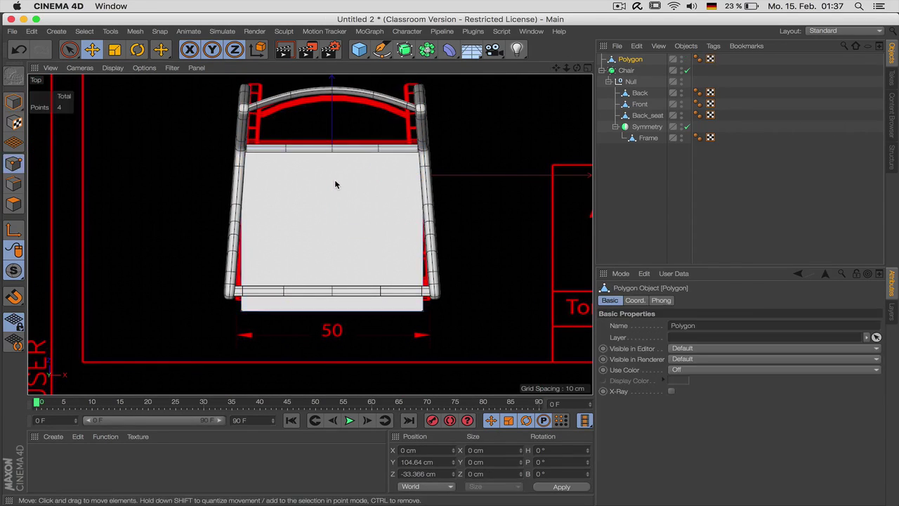
{"action": "key", "text": "0"}
{"action": "left_click_drag", "start_coordinate": [204, 286], "coordinate": [478, 364]}
{"action": "left_click_drag", "start_coordinate": [331, 255], "coordinate": [337, 248]}
{"action": "key", "text": "t"}
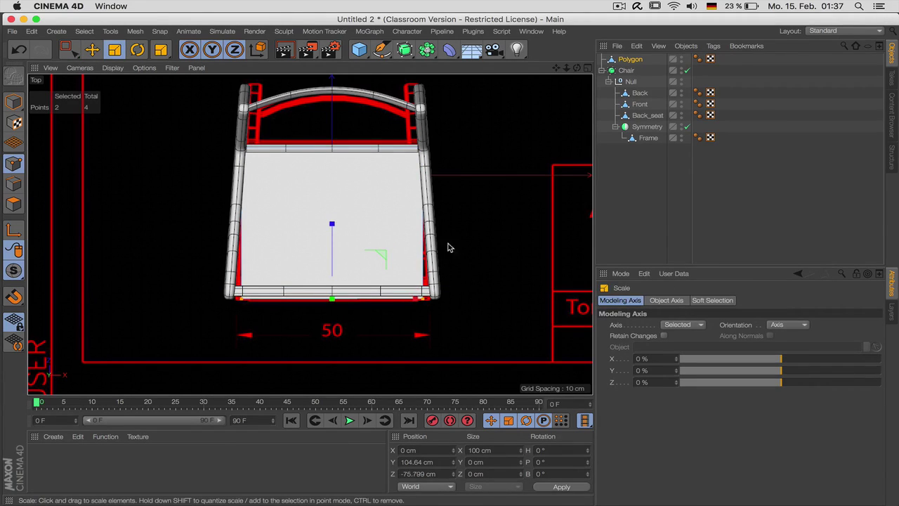
{"action": "left_click_drag", "start_coordinate": [472, 232], "coordinate": [582, 231]}
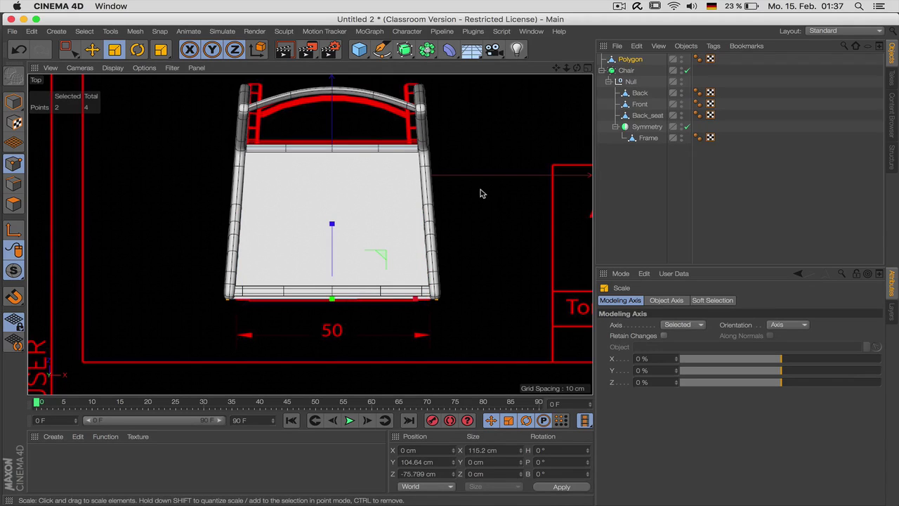
{"action": "key", "text": "e"}
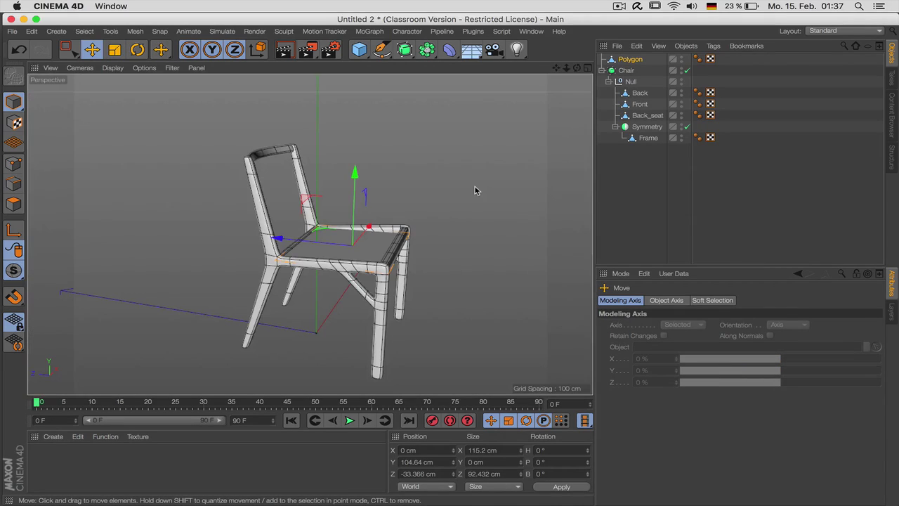
{"action": "key", "text": "F1"}
{"action": "left_click_drag", "start_coordinate": [356, 183], "coordinate": [356, 179]}
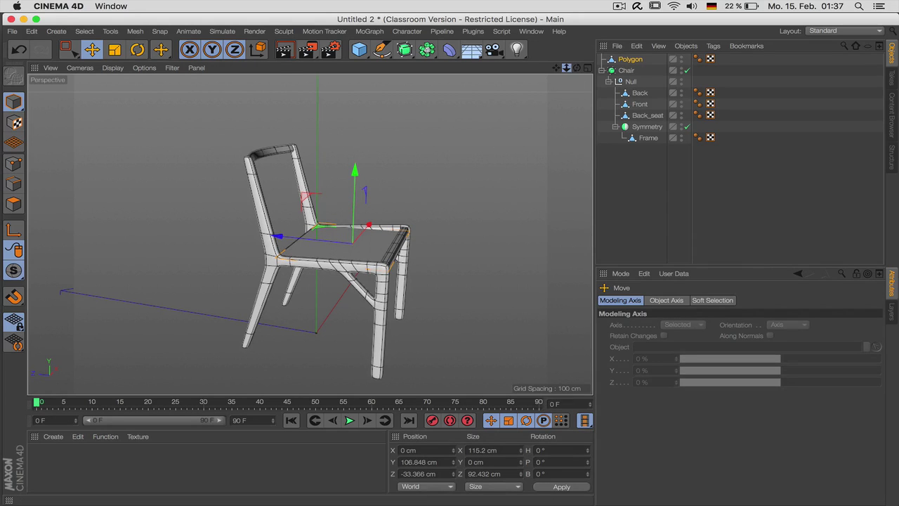
- Shift the seat's back, right and left front edges so they meet the frame
{"action": "scroll", "coordinate": [310, 234], "scroll_direction": "up", "scroll_amount": 5}
{"action": "left_click_drag", "start_coordinate": [559, 68], "coordinate": [520, 43]}
{"action": "key", "text": "space"}
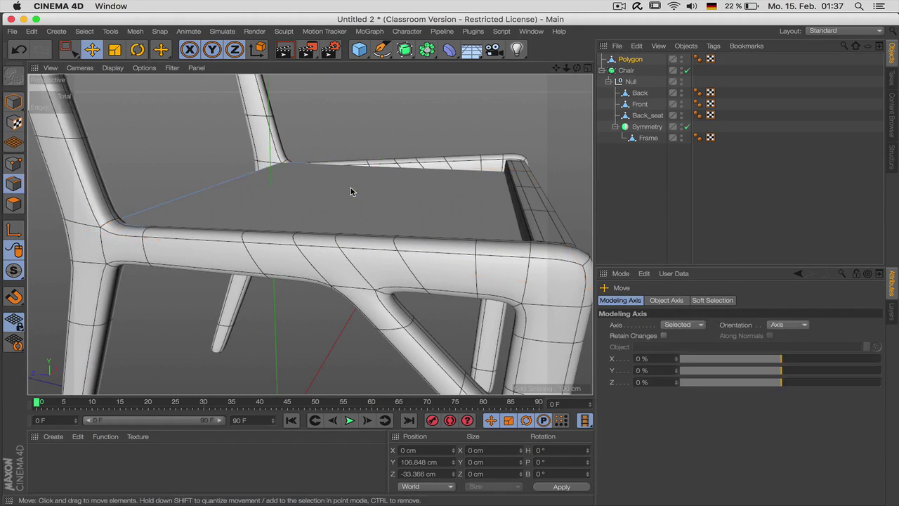
{"action": "left_click", "coordinate": [255, 198]}
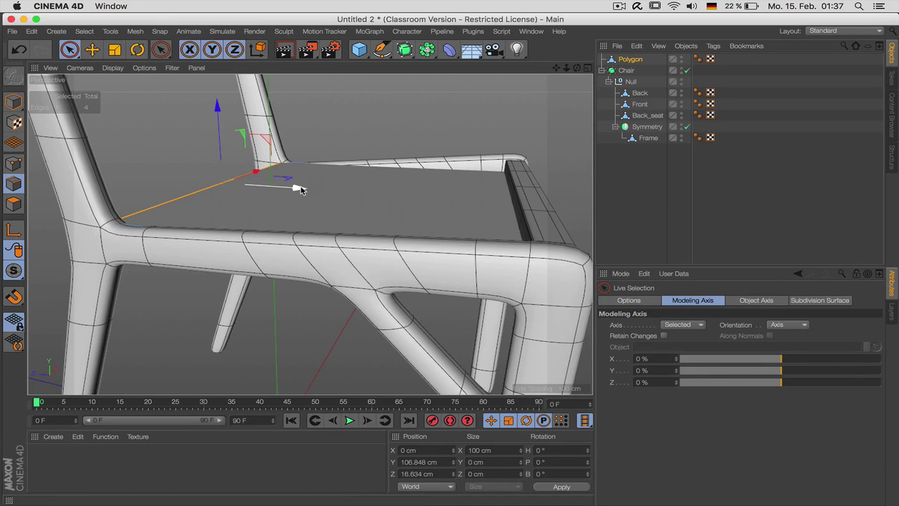
{"action": "left_click_drag", "start_coordinate": [297, 187], "coordinate": [290, 186]}
{"action": "left_click", "coordinate": [552, 207]}
{"action": "left_click_drag", "start_coordinate": [557, 149], "coordinate": [559, 129]}
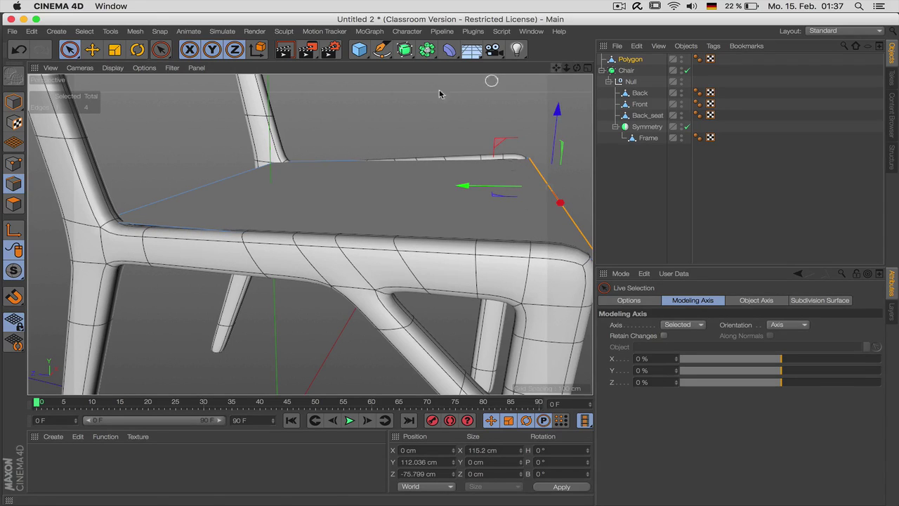
{"action": "left_click", "coordinate": [201, 191]}
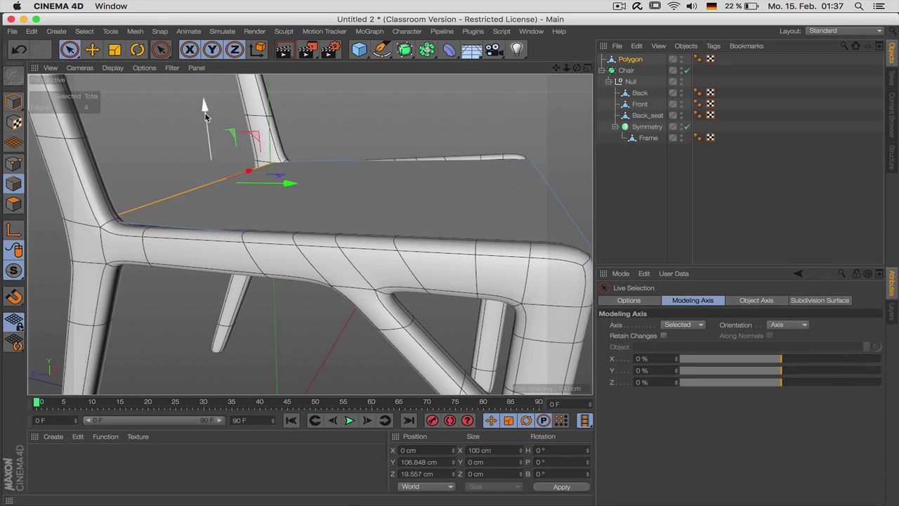
{"action": "left_click_drag", "start_coordinate": [204, 116], "coordinate": [206, 121]}
{"action": "left_click_drag", "start_coordinate": [567, 67], "coordinate": [408, 218]}
{"action": "left_click_drag", "start_coordinate": [426, 139], "coordinate": [426, 140]}
- Check the Safari reference photo, then fine-tune the seat edges onto the frame rail
{"action": "key", "text": "super+Tab"}
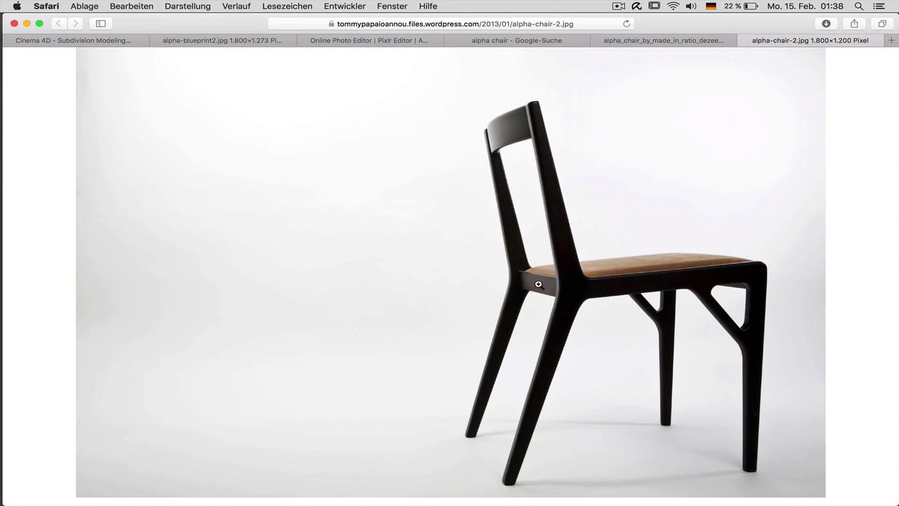
{"action": "key", "text": "super+Tab"}
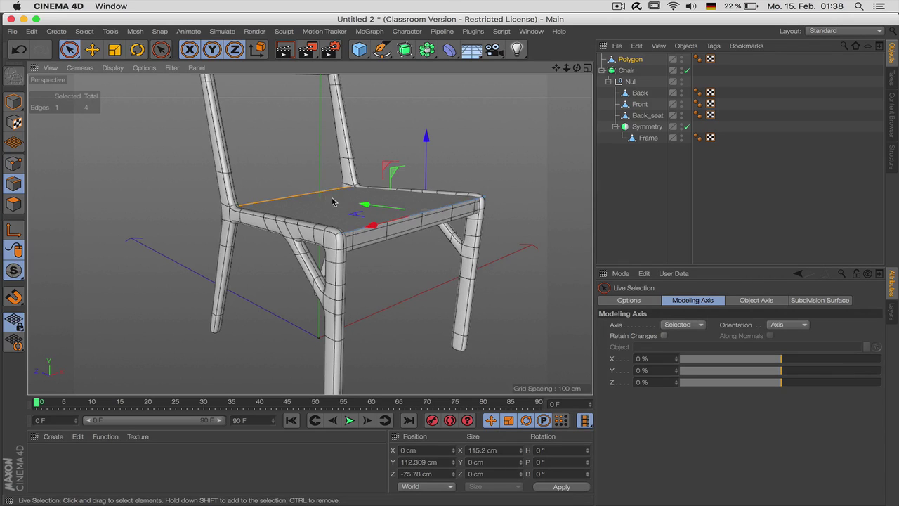
{"action": "left_click_drag", "start_coordinate": [577, 68], "coordinate": [283, 246]}
{"action": "left_click_drag", "start_coordinate": [255, 204], "coordinate": [261, 204]}
{"action": "left_click_drag", "start_coordinate": [223, 169], "coordinate": [225, 171]}
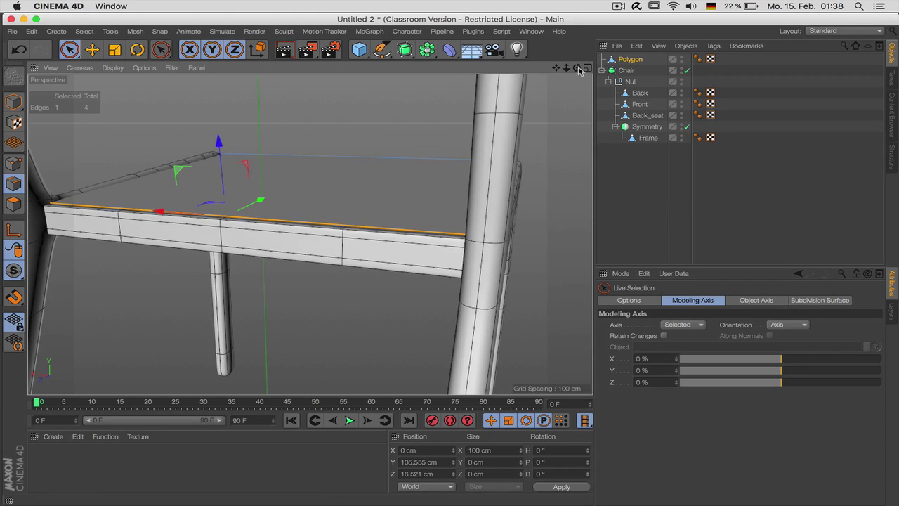
{"action": "left_click_drag", "start_coordinate": [555, 106], "coordinate": [336, 166], "text": "alt"}
{"action": "left_click_drag", "start_coordinate": [267, 116], "coordinate": [269, 119]}
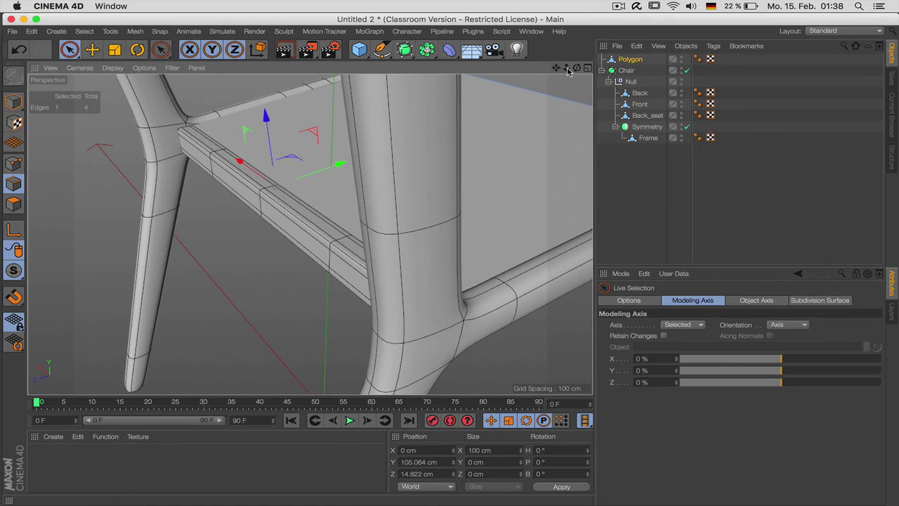
{"action": "left_click_drag", "start_coordinate": [568, 70], "coordinate": [527, 71]}
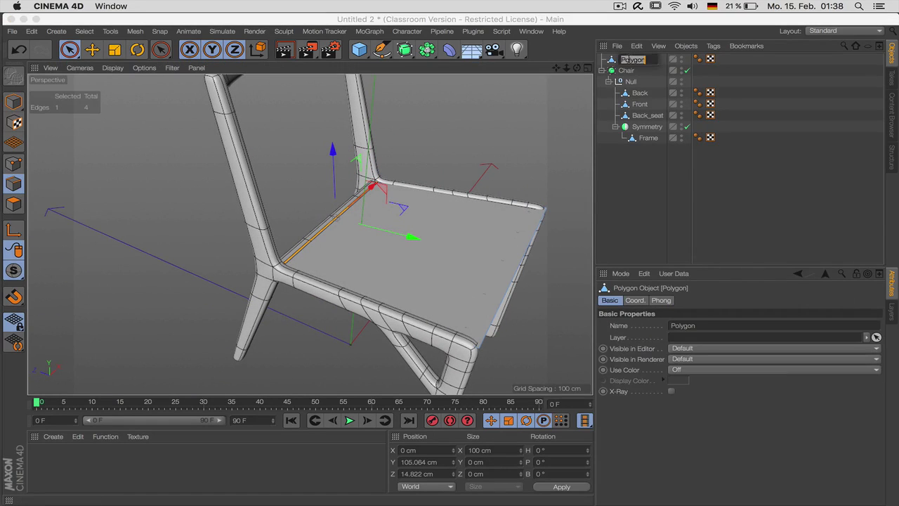
- Rename the seat object 'seat' and bring up the alpha-chair-2.jpg reference in Safari
{"action": "type", "text": "seat"}
{"action": "key", "text": "Return"}
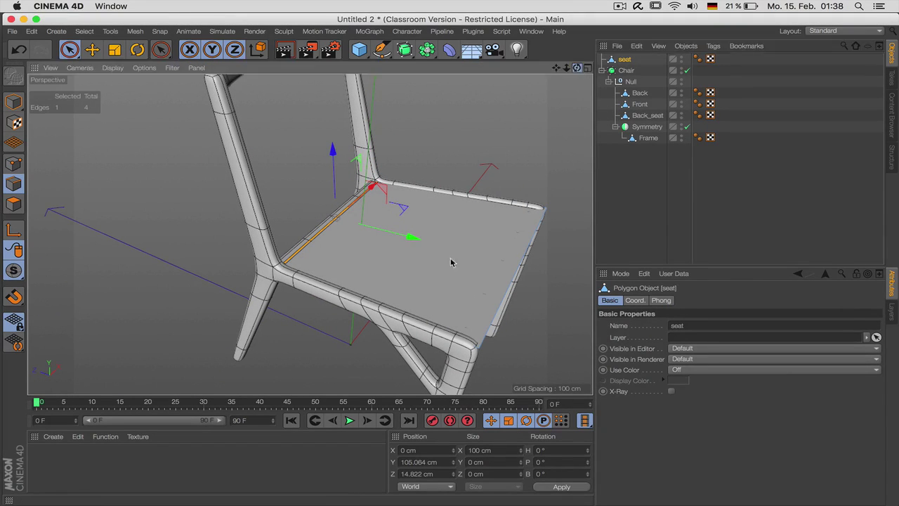
{"action": "left_click_drag", "start_coordinate": [577, 67], "coordinate": [502, 183]}
{"action": "left_click_drag", "start_coordinate": [436, 287], "coordinate": [452, 302]}
{"action": "key", "text": "super+Tab"}
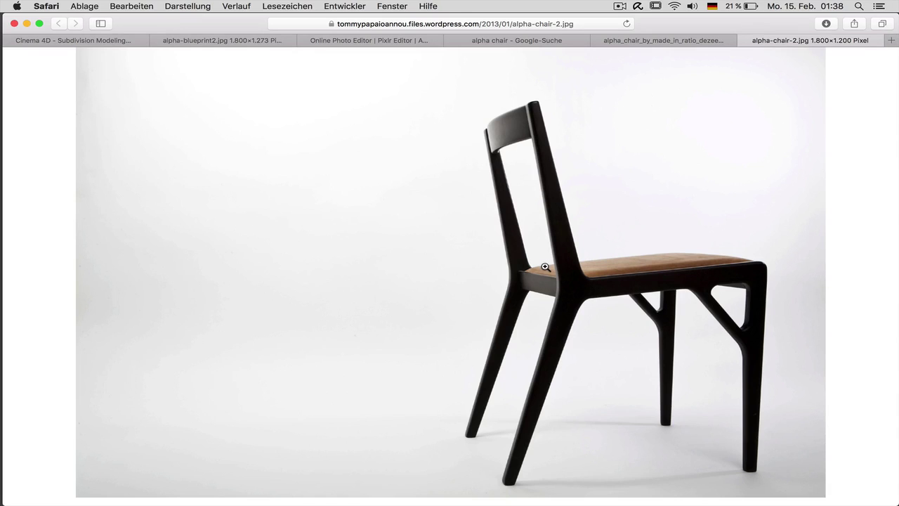
- Compare the dezeen chair photo with alpha-chair-2.jpg, then return to Cinema 4D
{"action": "left_click", "coordinate": [664, 40]}
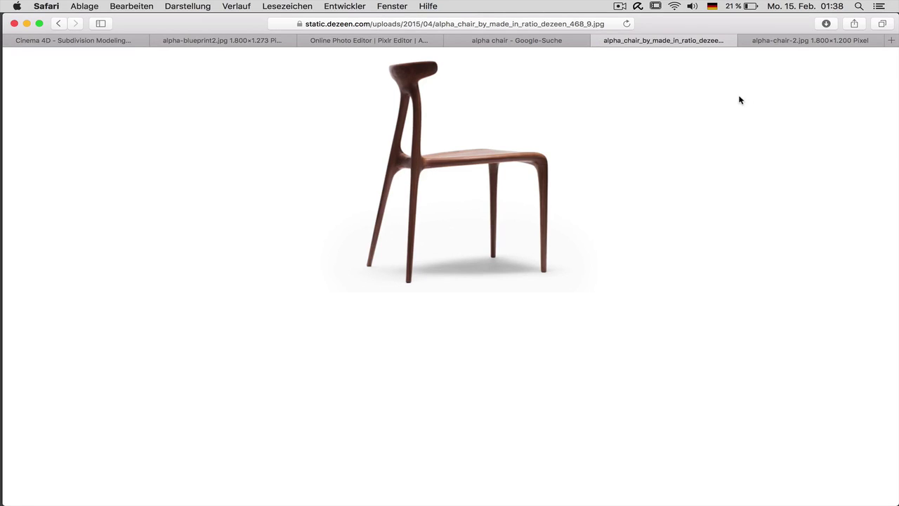
{"action": "left_click", "coordinate": [792, 41]}
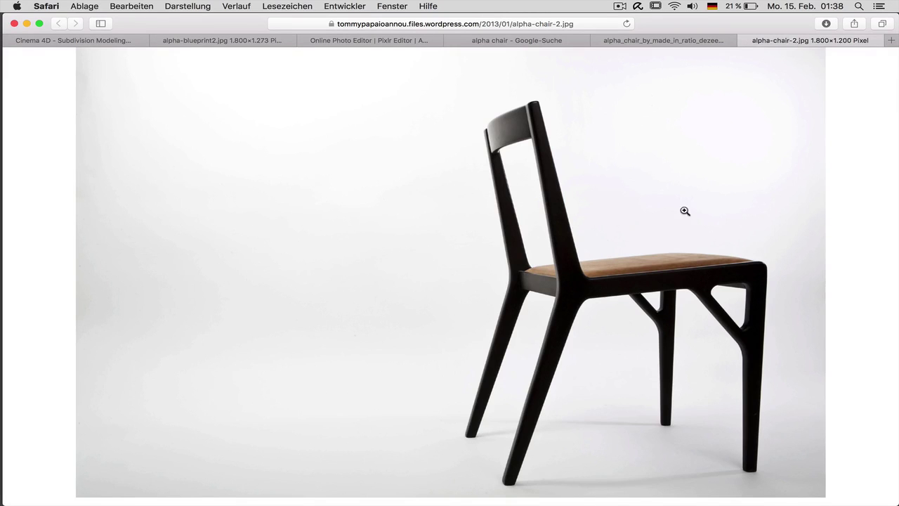
{"action": "key", "text": "super+Tab"}
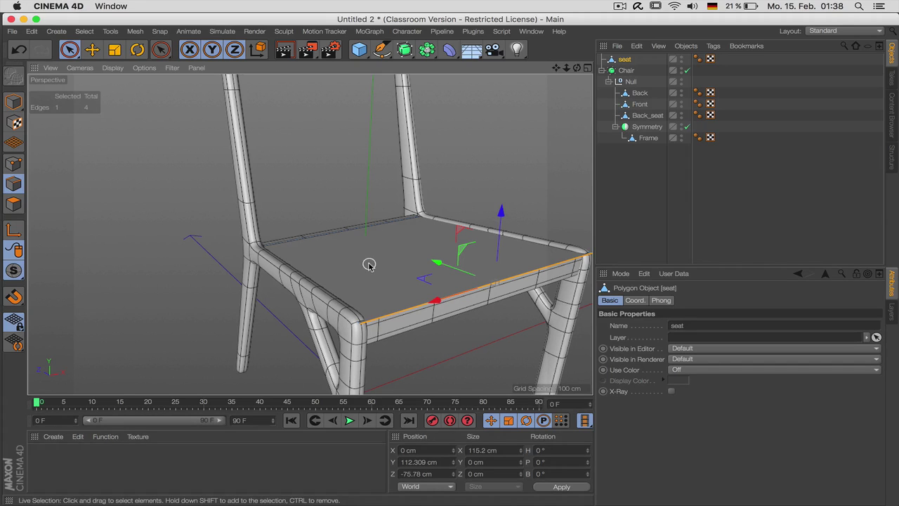
- Extrude the selected seat polygon upward into a slab with 0 subdivisions
{"action": "left_click", "coordinate": [398, 279]}
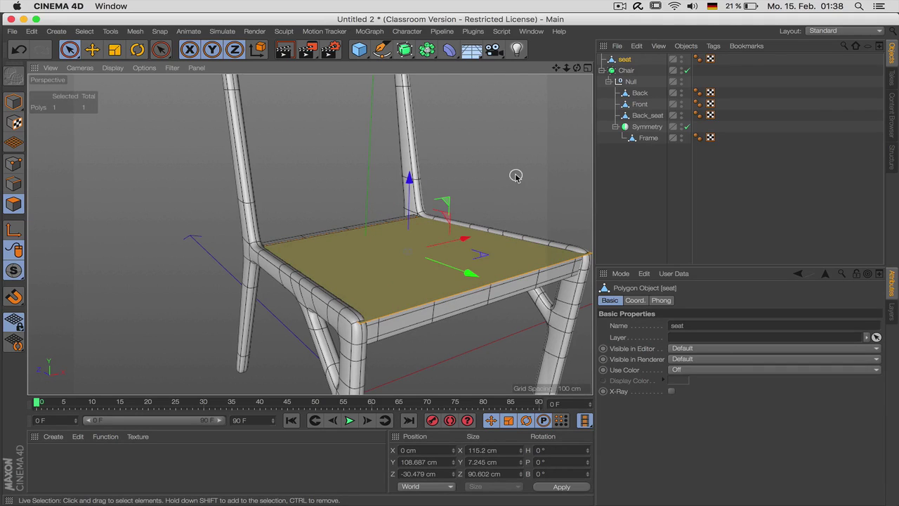
{"action": "key", "text": "d"}
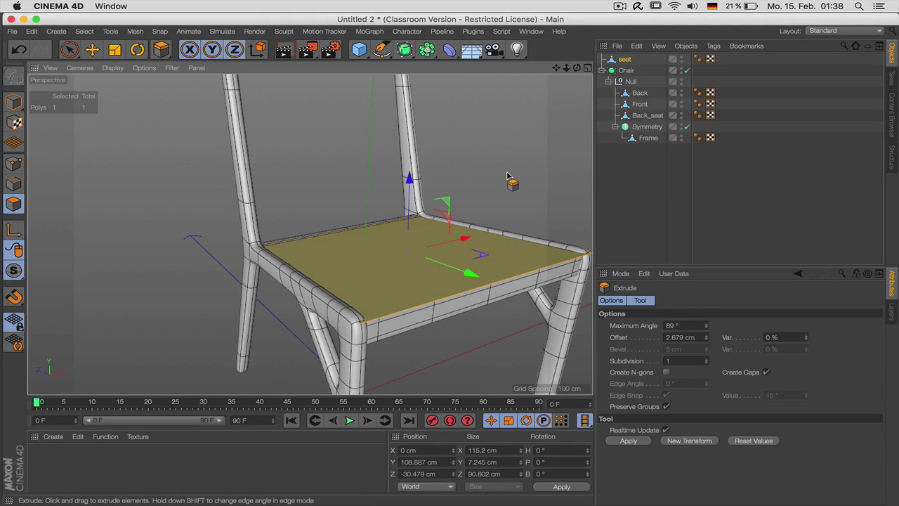
{"action": "key", "text": "super+Tab"}
{"action": "key", "text": "ctrl+Tab"}
{"action": "key", "text": "ctrl+Tab"}
{"action": "key", "text": "ctrl+Tab"}
{"action": "key", "text": "ctrl+Tab"}
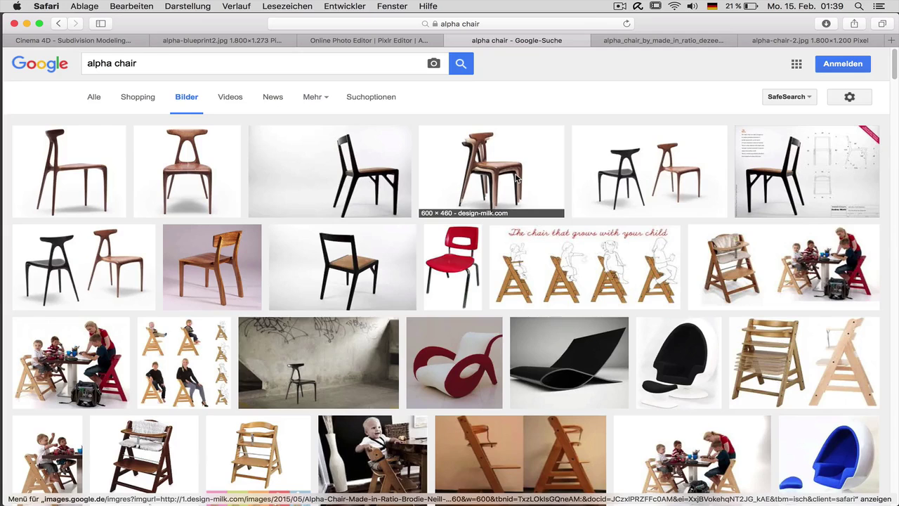
{"action": "key", "text": "ctrl+Tab"}
{"action": "key", "text": "ctrl+Tab"}
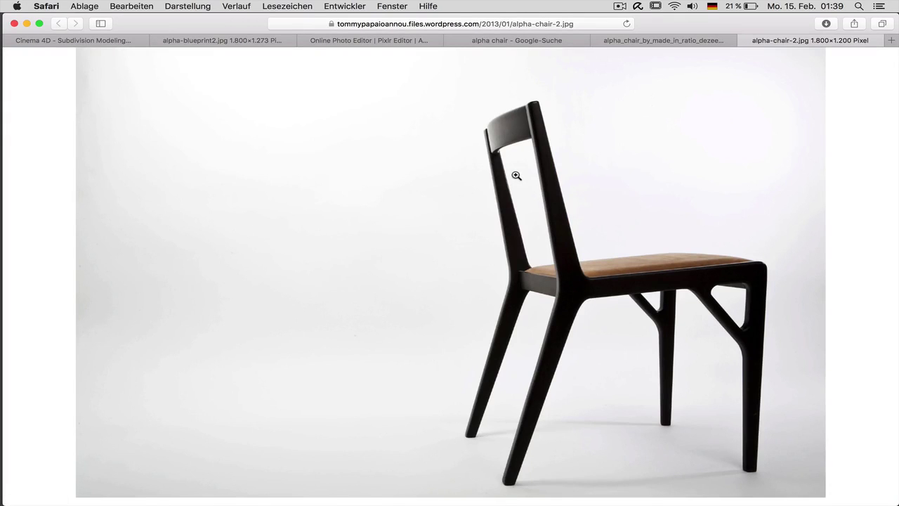
{"action": "key", "text": "super+Tab"}
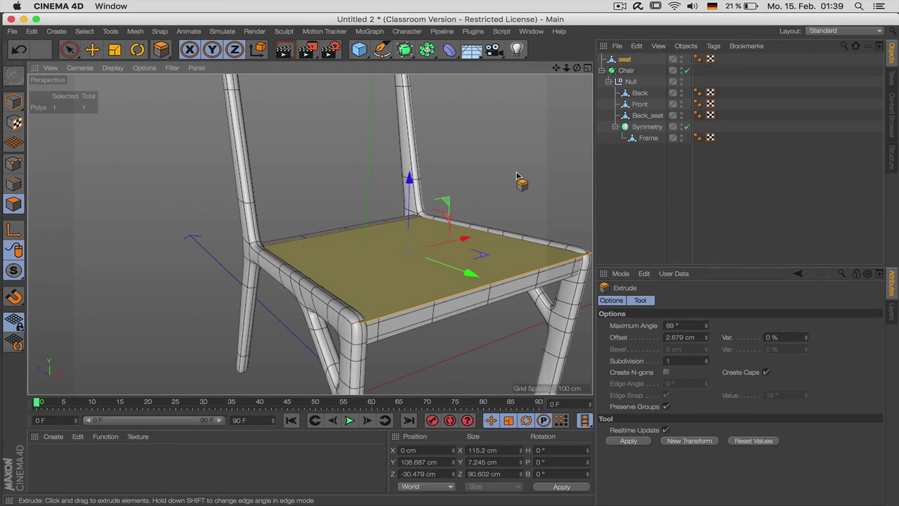
{"action": "left_click_drag", "start_coordinate": [500, 202], "coordinate": [545, 203]}
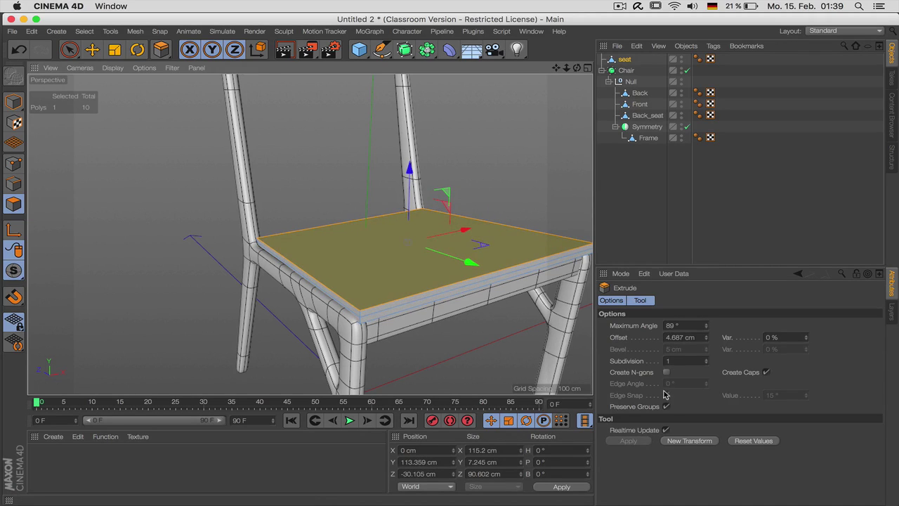
{"action": "left_click", "coordinate": [707, 363]}
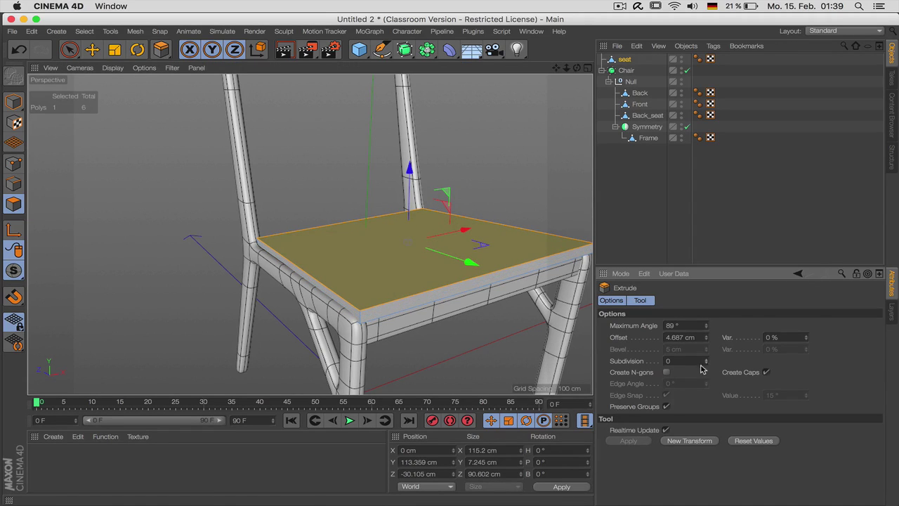
- Scale the seat's top face inward to about 83%, giving 104.04 × 79.114 cm
{"action": "key", "text": "t"}
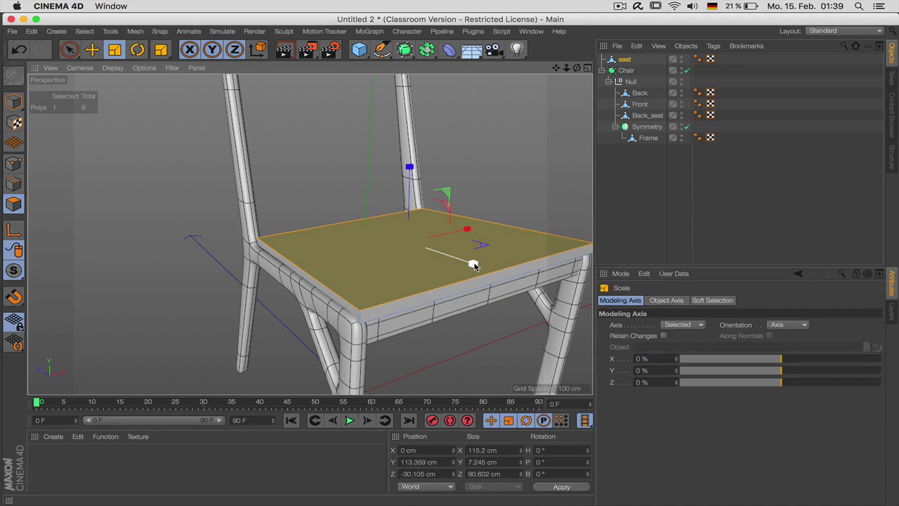
{"action": "left_click_drag", "start_coordinate": [474, 265], "coordinate": [465, 263]}
{"action": "key", "text": "super+Tab"}
{"action": "key", "text": "super+Tab"}
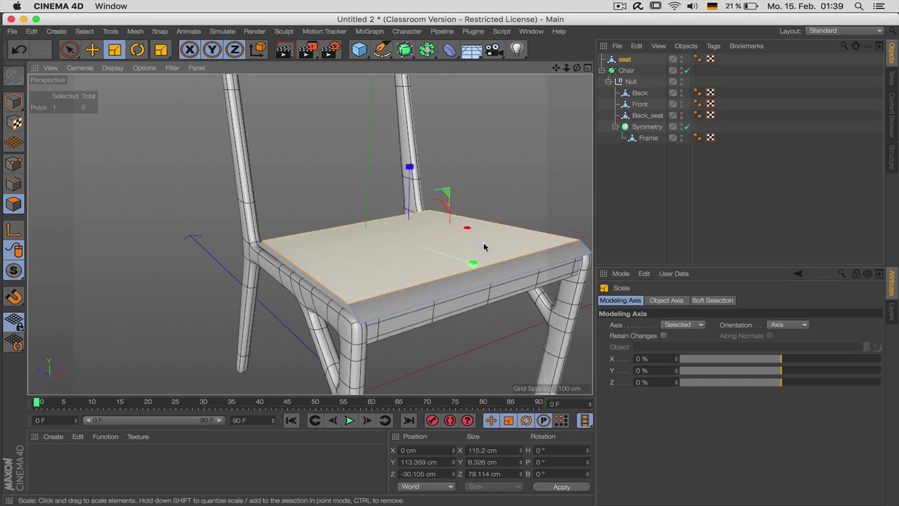
{"action": "left_click_drag", "start_coordinate": [468, 235], "coordinate": [467, 230]}
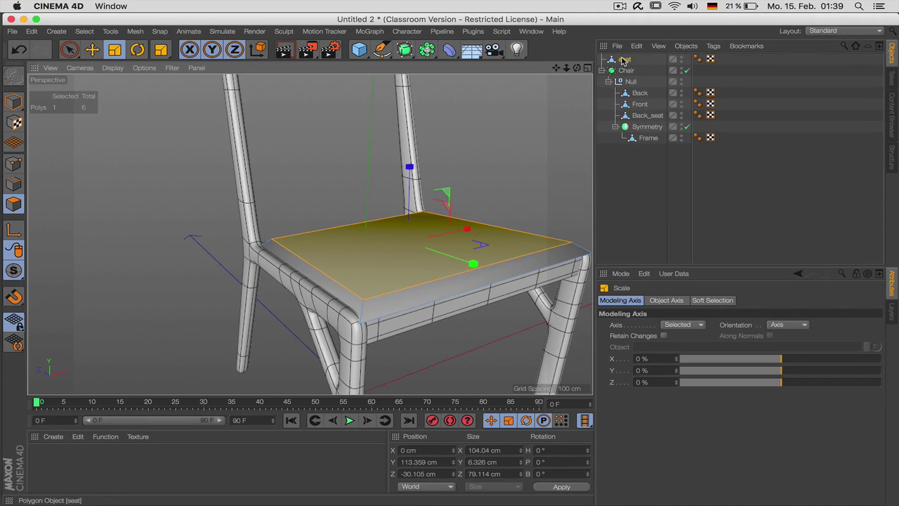
- Move the seat into the Null under Chair and temporarily disable the chair's smoothing
{"action": "left_click_drag", "start_coordinate": [624, 59], "coordinate": [634, 85]}
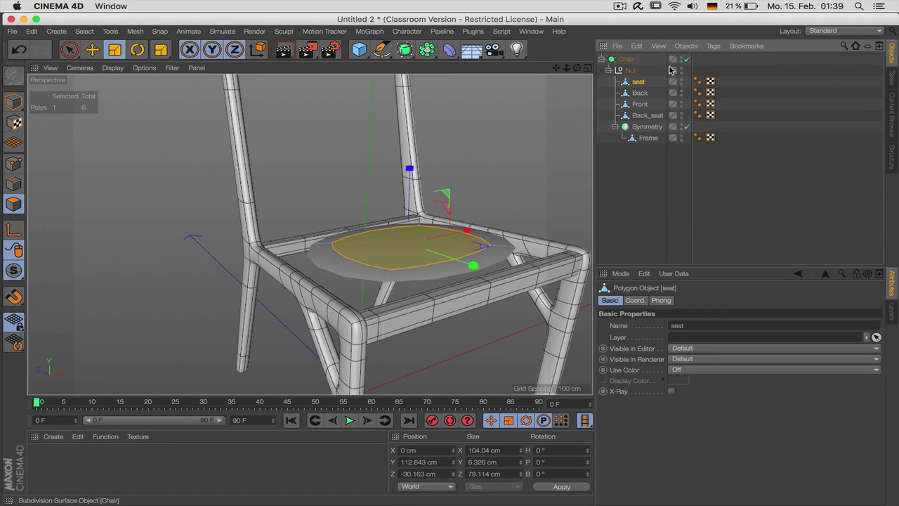
{"action": "key", "text": "q"}
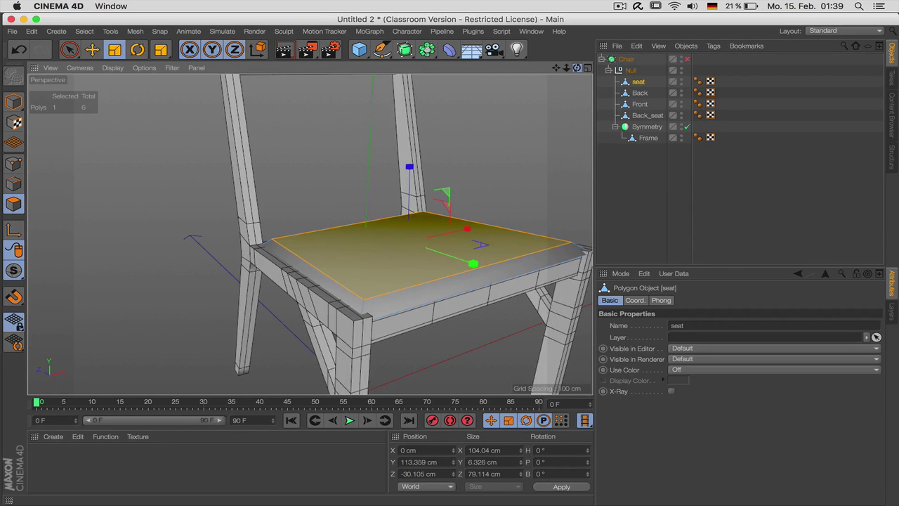
{"action": "left_click_drag", "start_coordinate": [310, 234], "coordinate": [310, 234], "text": "alt"}
{"action": "key", "text": "Return"}
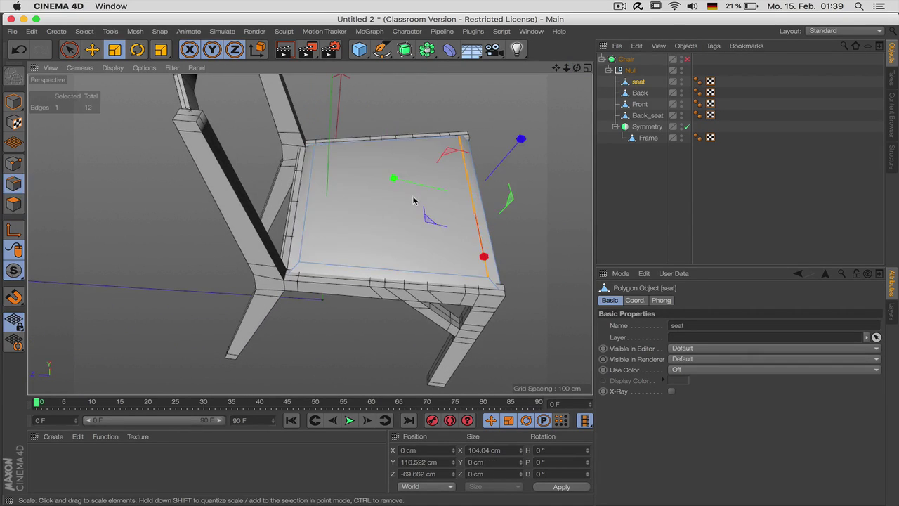
{"action": "key", "text": "super+Tab"}
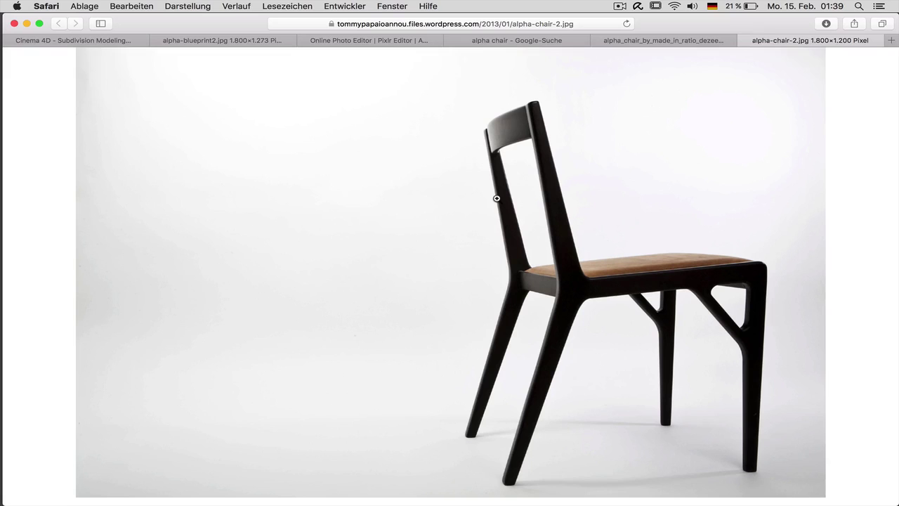
{"action": "key", "text": "super+Tab"}
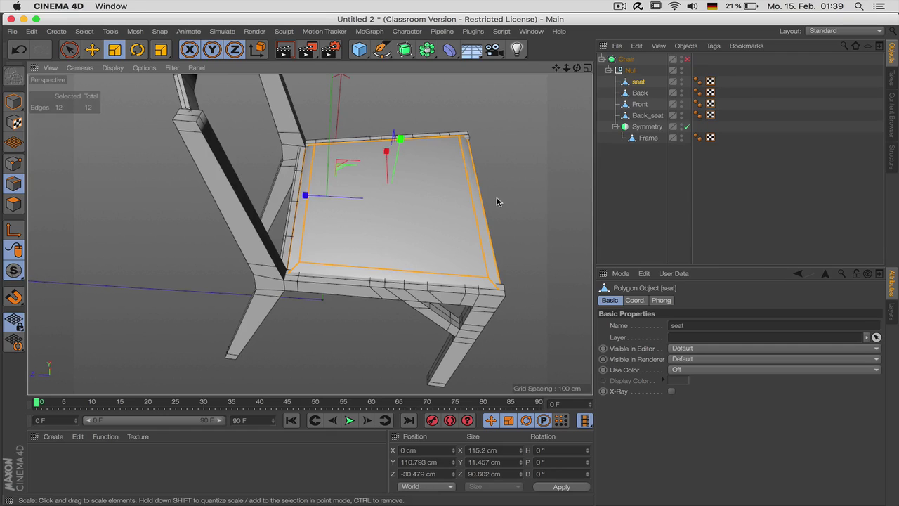
- Bevel the seat's outline edges in Solid mode by about 2.182 cm
{"action": "right_click", "coordinate": [445, 203]}
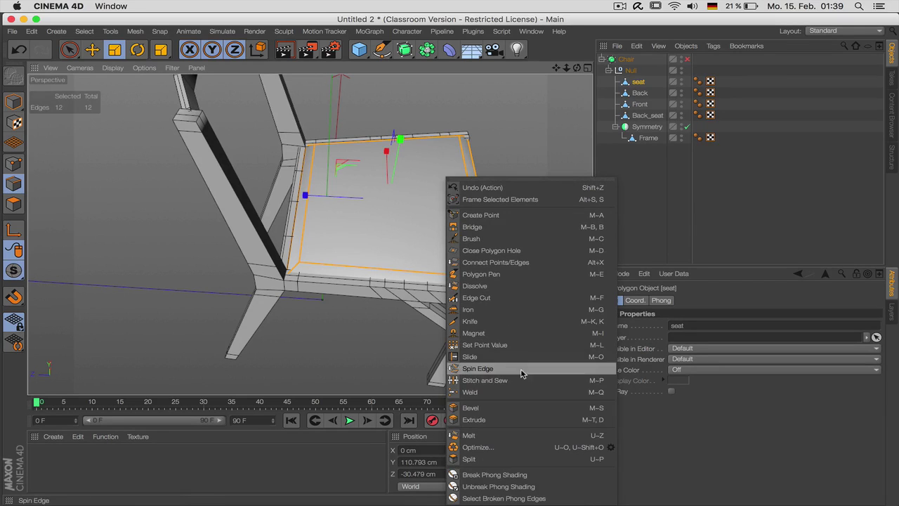
{"action": "left_click", "coordinate": [488, 416]}
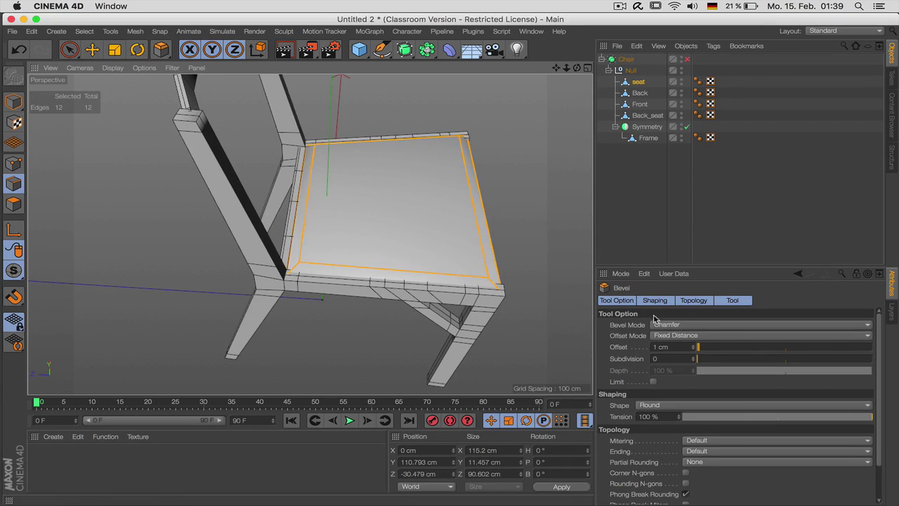
{"action": "left_click", "coordinate": [664, 325]}
{"action": "left_click", "coordinate": [662, 347]}
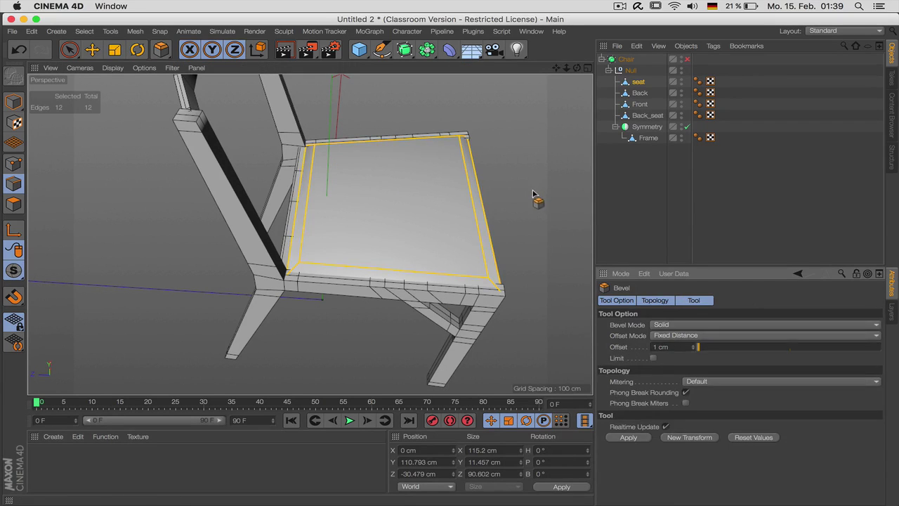
{"action": "left_click_drag", "start_coordinate": [519, 206], "coordinate": [558, 206]}
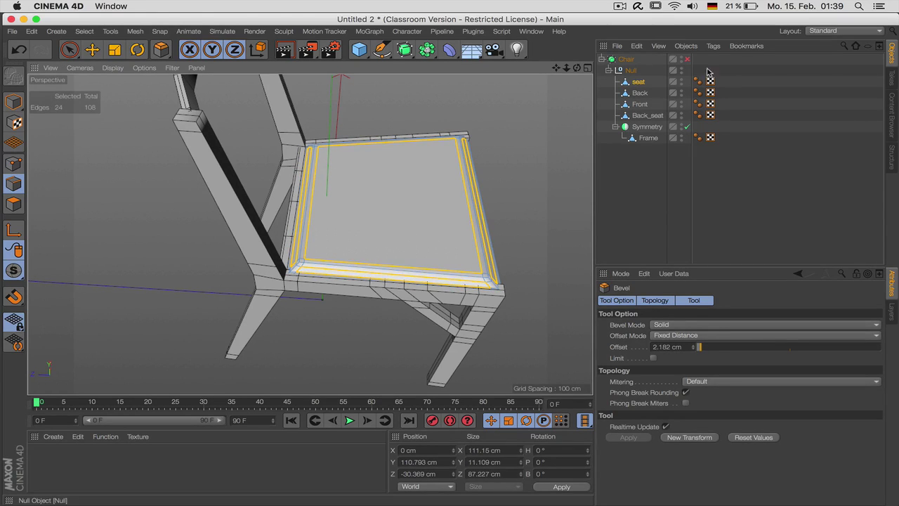
- Turn the Subdivision Surface back on to review the bevelled seat from several angles
{"action": "left_click", "coordinate": [687, 59]}
{"action": "left_click", "coordinate": [677, 201]}
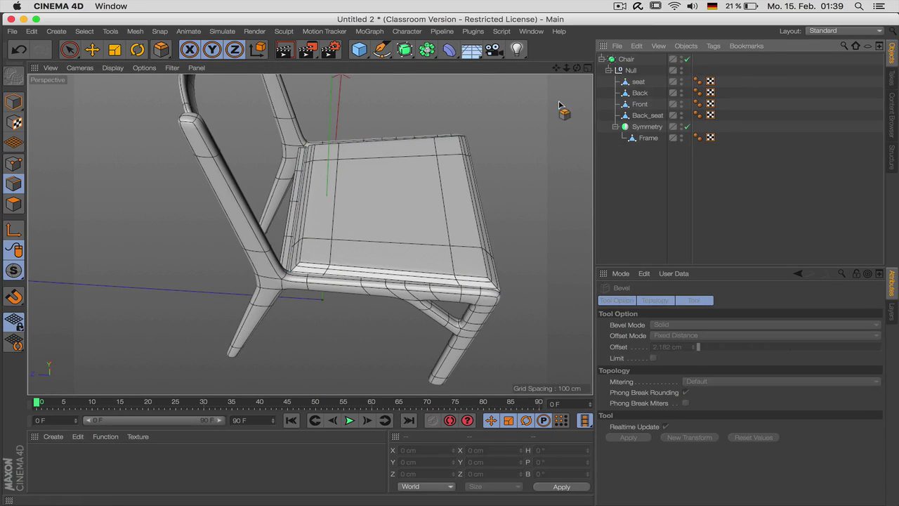
{"action": "left_click_drag", "start_coordinate": [576, 68], "coordinate": [555, 93]}
{"action": "mouse_move", "coordinate": [310, 234]}
{"action": "left_mouse_down"}
{"action": "mouse_move", "coordinate": [578, 72]}
{"action": "mouse_move", "coordinate": [311, 235]}
{"action": "left_mouse_up"}
{"action": "key", "text": "ctrl+z"}
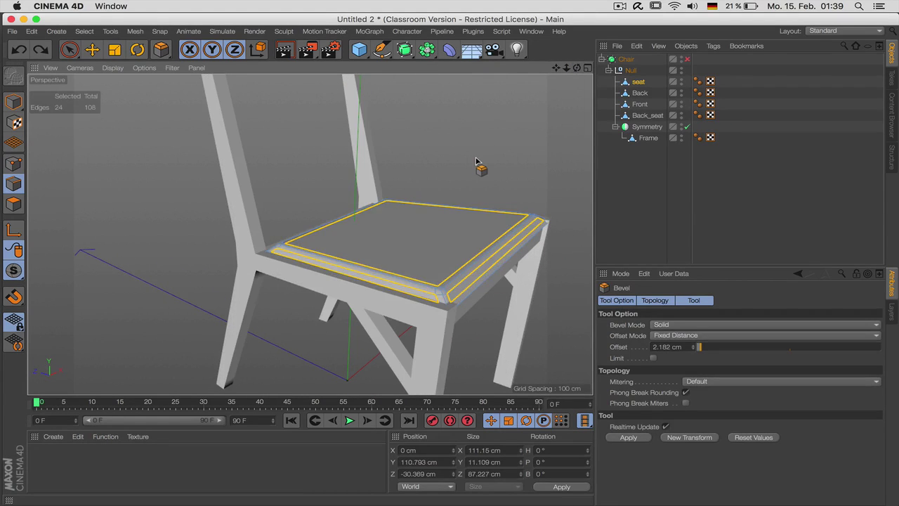
{"action": "left_click", "coordinate": [687, 59]}
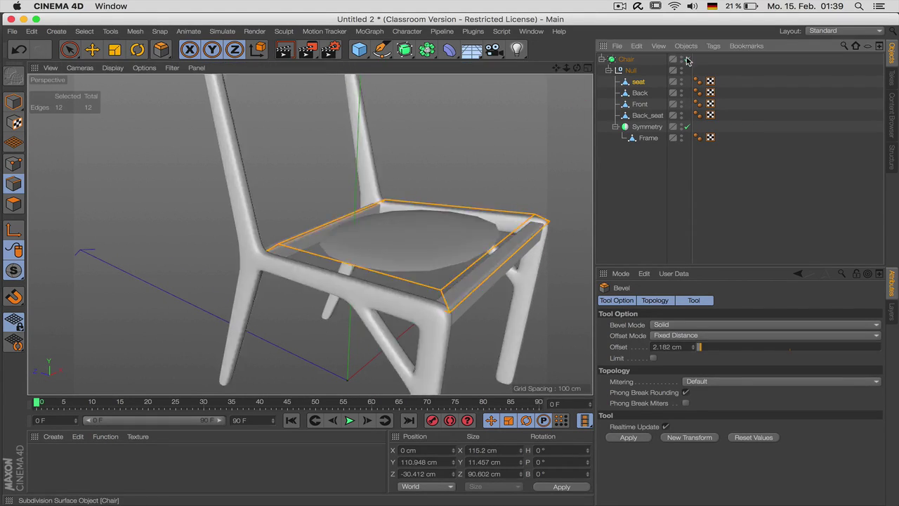
{"action": "key", "text": "k"}
{"action": "key", "text": "l"}
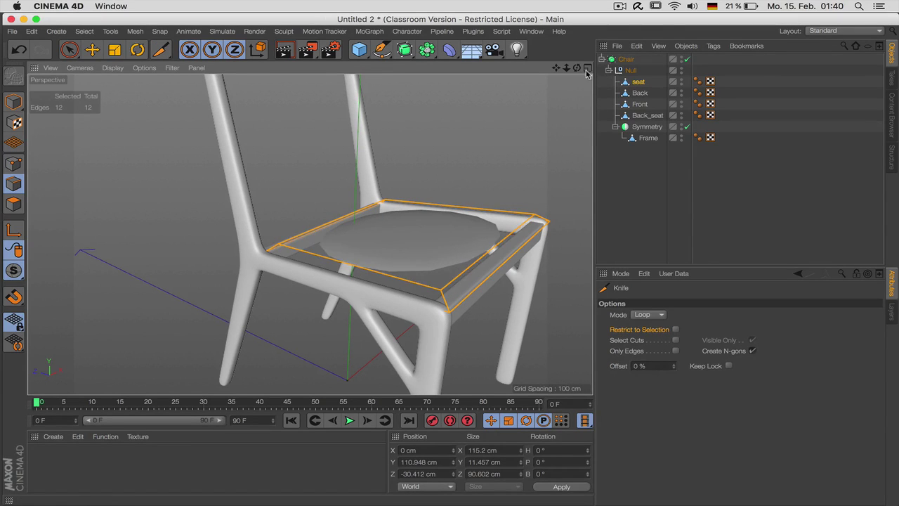
{"action": "left_click_drag", "start_coordinate": [451, 262], "coordinate": [392, 307], "text": "alt"}
- Ring-select edges across the seat and Edge Cut three evenly spaced loops through them
{"action": "key", "text": "u"}
{"action": "key", "text": "b"}
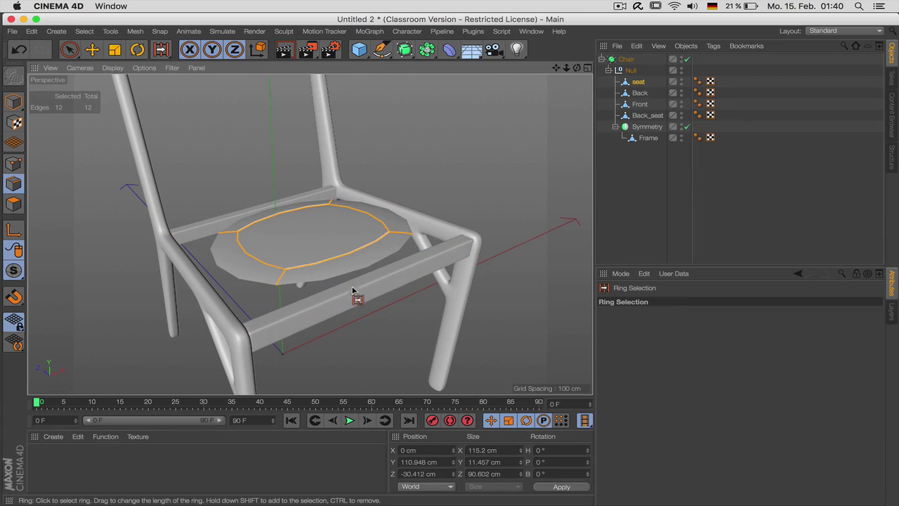
{"action": "left_click", "coordinate": [339, 263]}
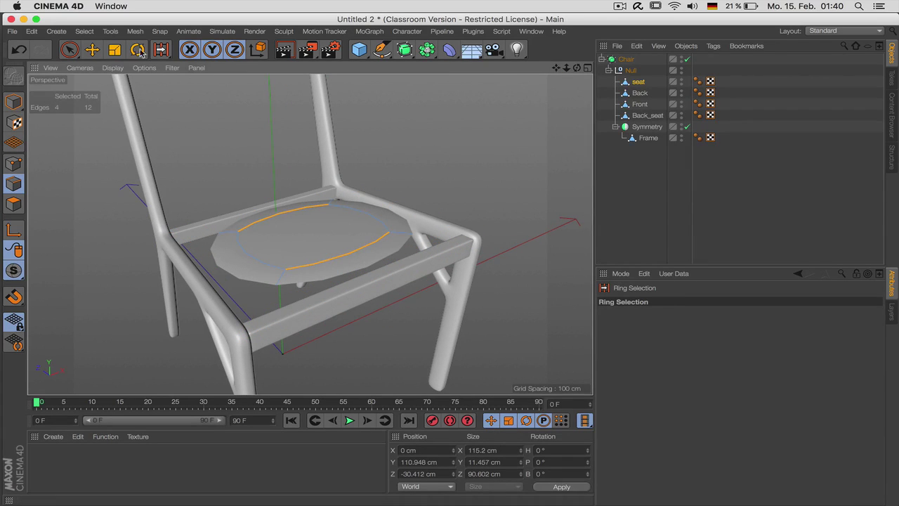
{"action": "left_click", "coordinate": [84, 31]}
{"action": "left_click", "coordinate": [112, 123]}
{"action": "left_click", "coordinate": [687, 59]}
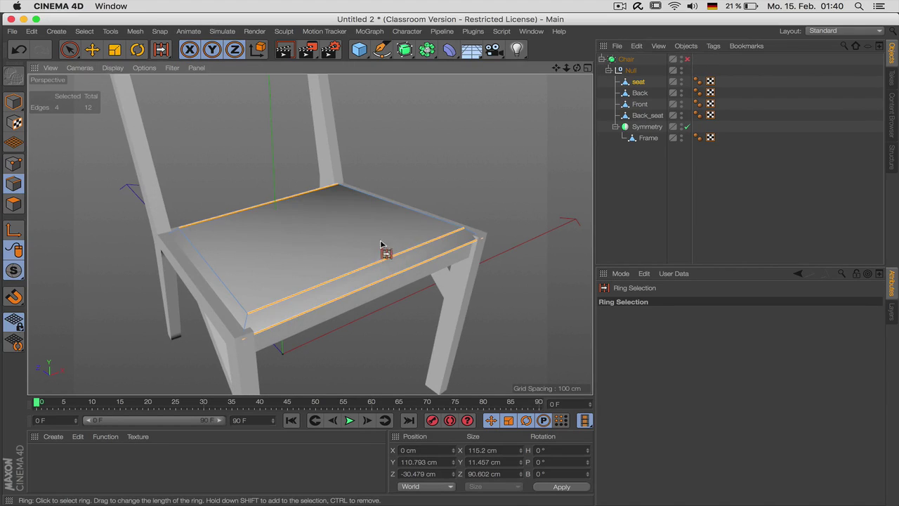
{"action": "key", "text": "m"}
{"action": "key", "text": "f"}
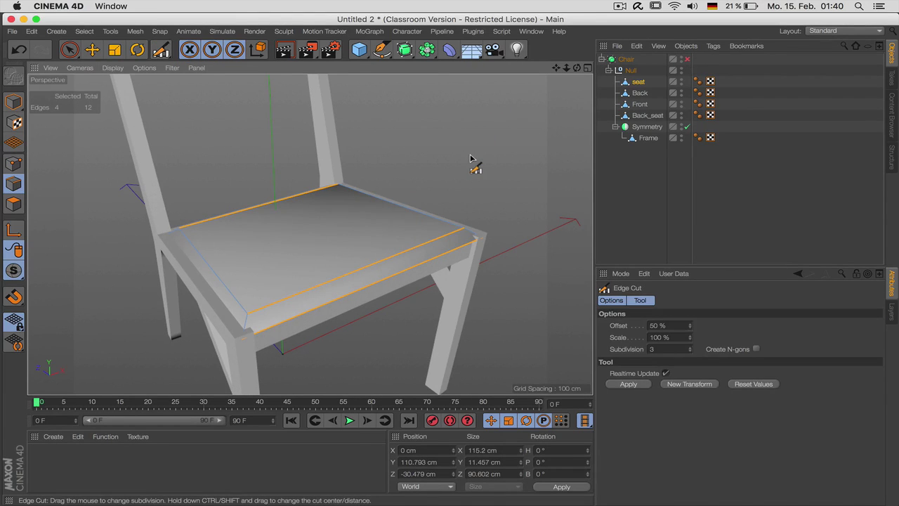
{"action": "left_click", "coordinate": [470, 157]}
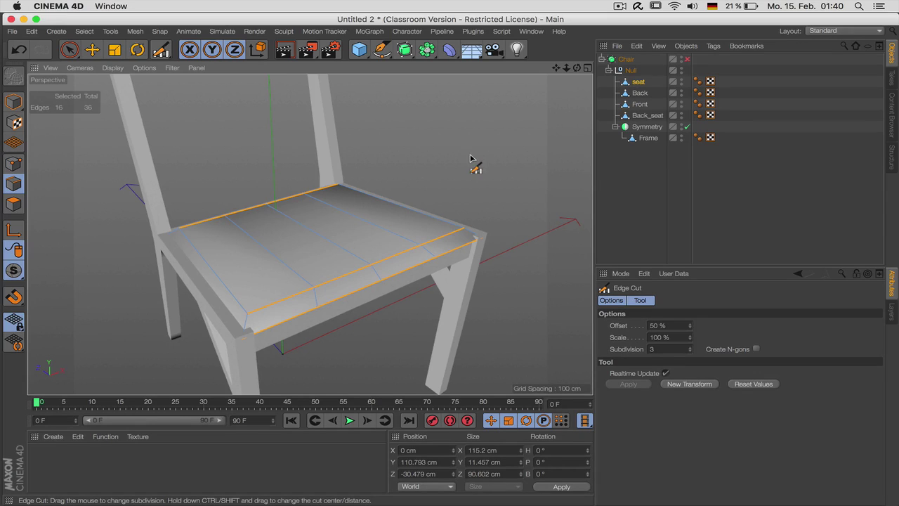
- Cut three more loops along the perpendicular edge ring and re-enable the smoothing
{"action": "key", "text": "m"}
{"action": "key", "text": "b"}
{"action": "left_click", "coordinate": [325, 237]}
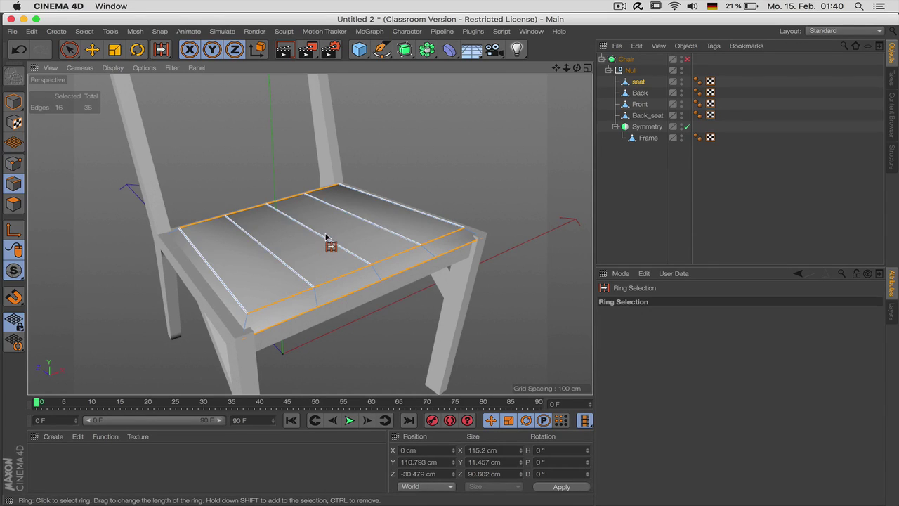
{"action": "key", "text": "m"}
{"action": "key", "text": "f"}
{"action": "left_click", "coordinate": [480, 159]}
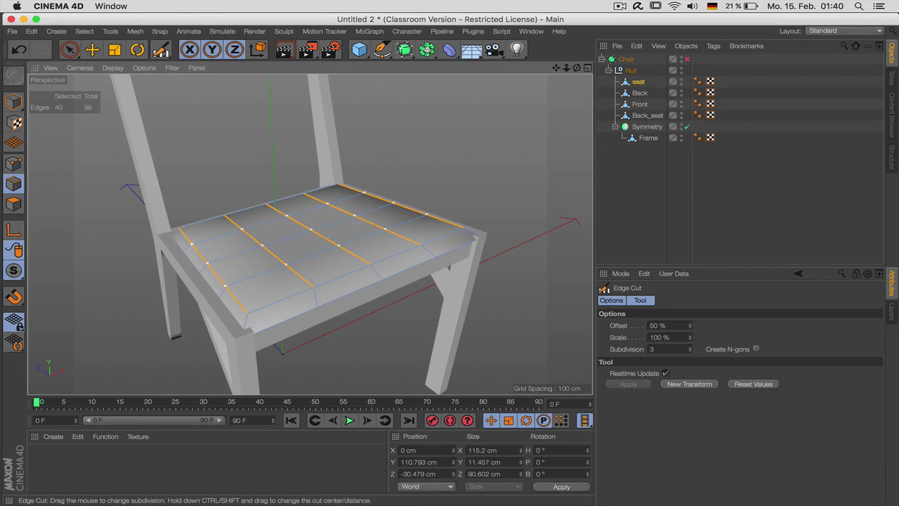
{"action": "left_click", "coordinate": [687, 59]}
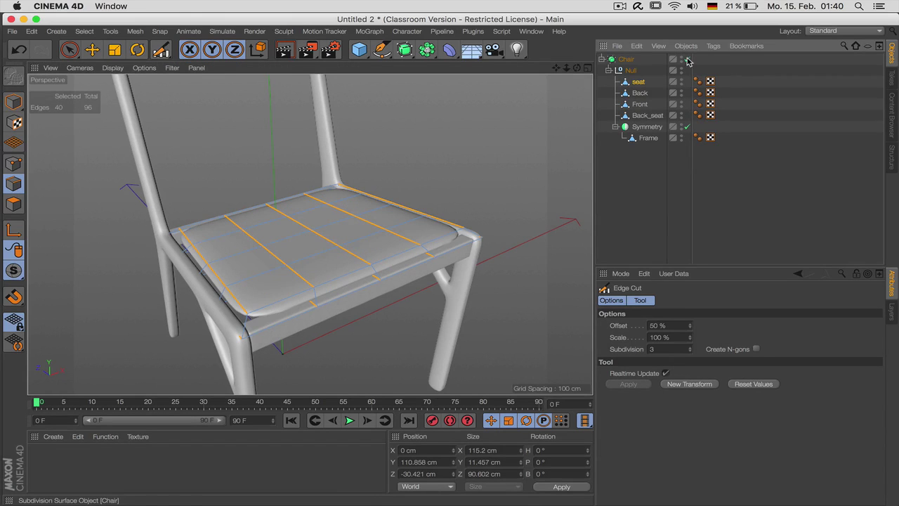
{"action": "left_click_drag", "start_coordinate": [577, 68], "coordinate": [617, 144]}
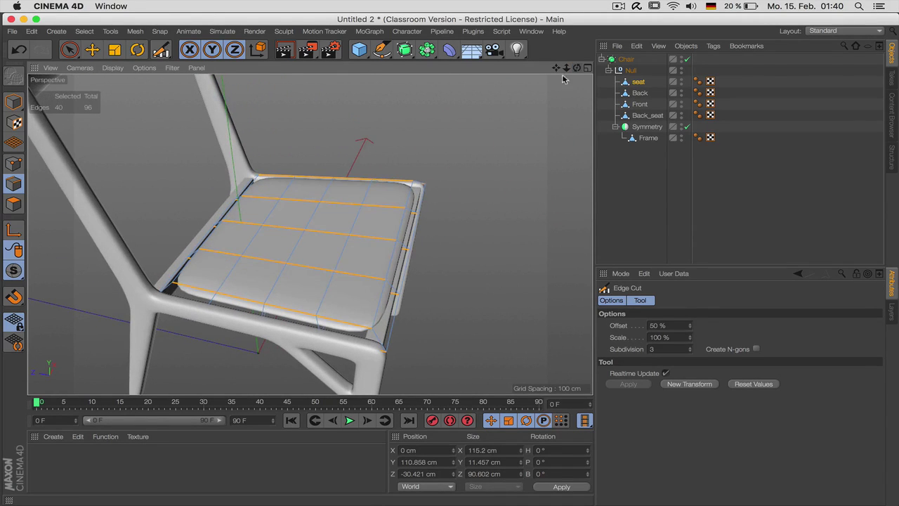
- Select a 2×2 block of polygons at the centre of the seat
{"action": "key", "text": "Return"}
{"action": "key", "text": "space"}
{"action": "left_click", "coordinate": [323, 240]}
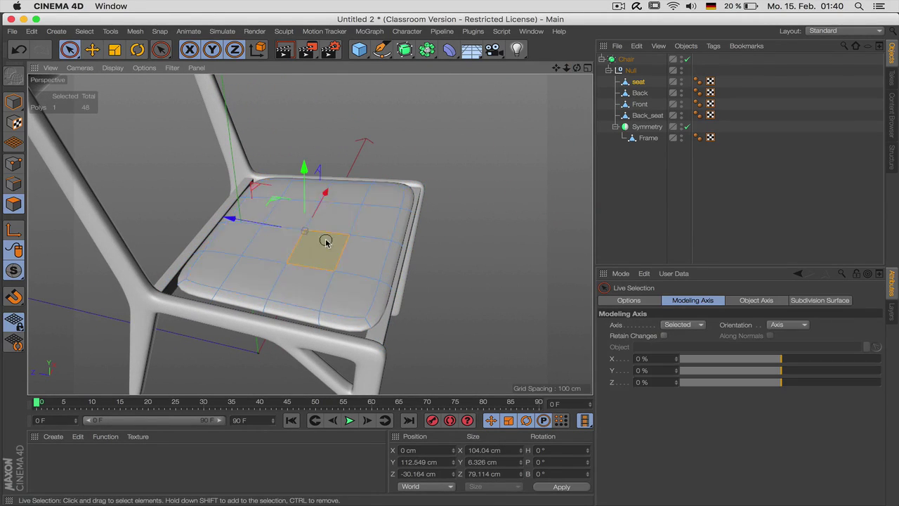
{"action": "left_click_drag", "start_coordinate": [297, 237], "coordinate": [305, 173], "text": "shift"}
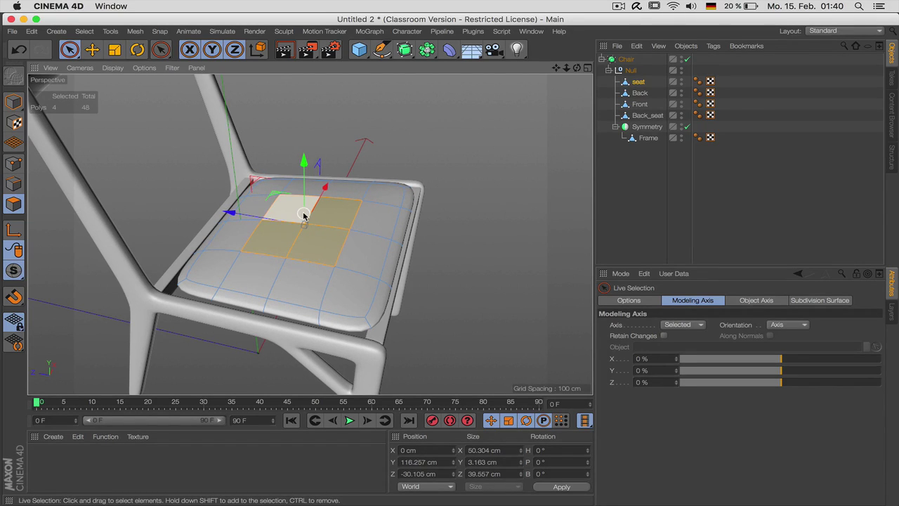
{"action": "left_click_drag", "start_coordinate": [577, 67], "coordinate": [675, 64]}
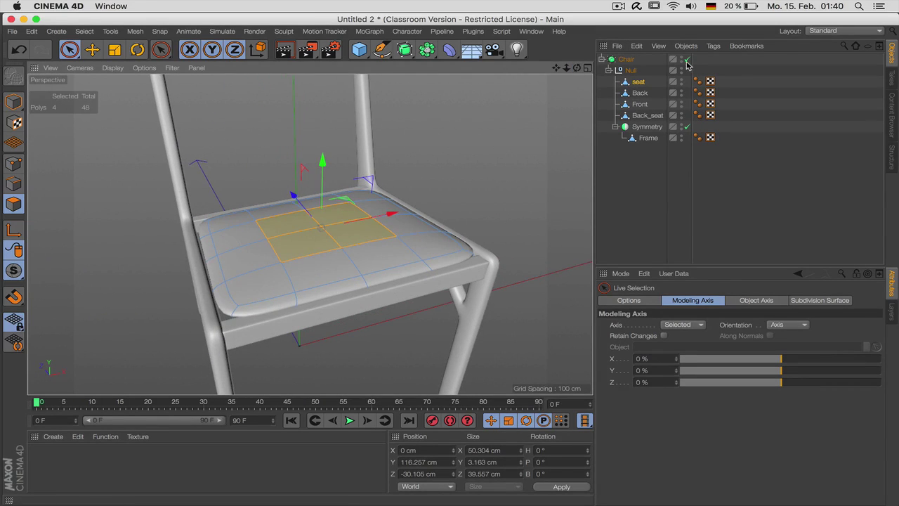
- Add Knife loop cuts near the seat's left edge and along its back edge
{"action": "key", "text": "k"}
{"action": "key", "text": "l"}
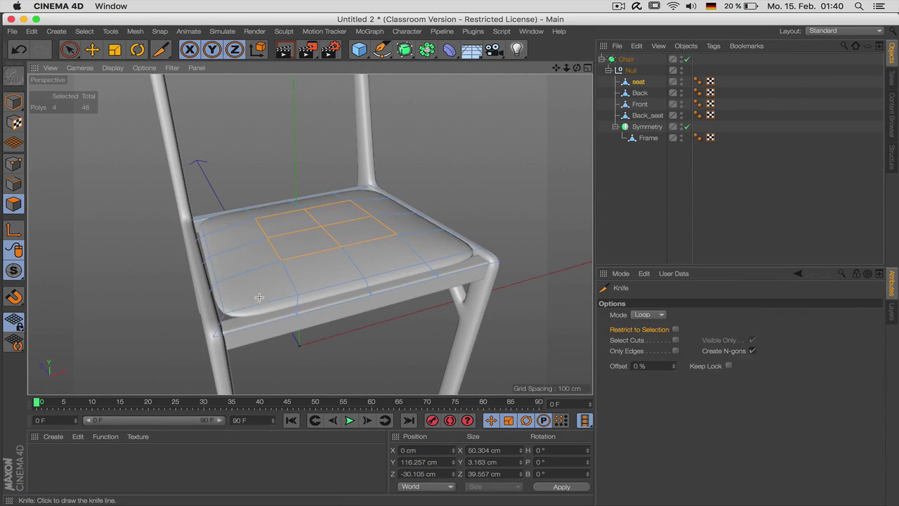
{"action": "left_click", "coordinate": [239, 312]}
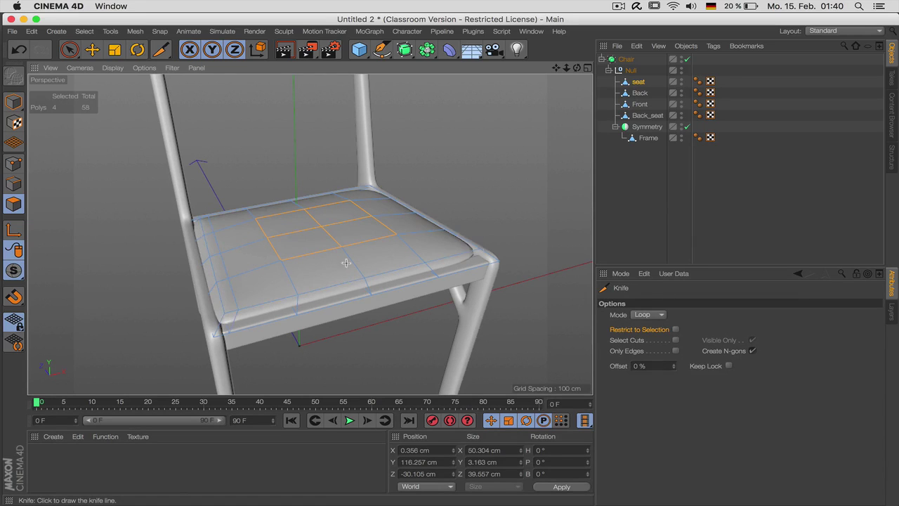
{"action": "left_click", "coordinate": [471, 255]}
{"action": "left_click_drag", "start_coordinate": [577, 68], "coordinate": [468, 190]}
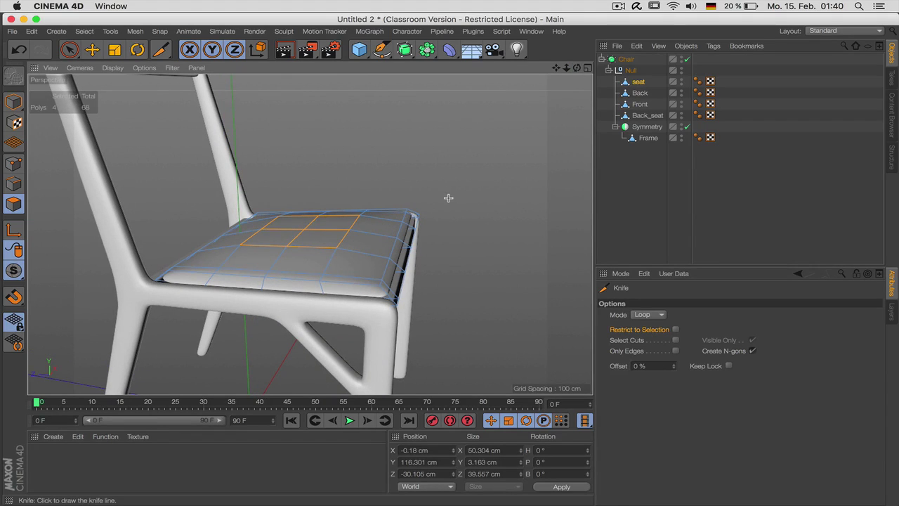
- Path-select the seat's right edge and move it slightly back and upward
{"action": "right_click", "coordinate": [409, 237]}
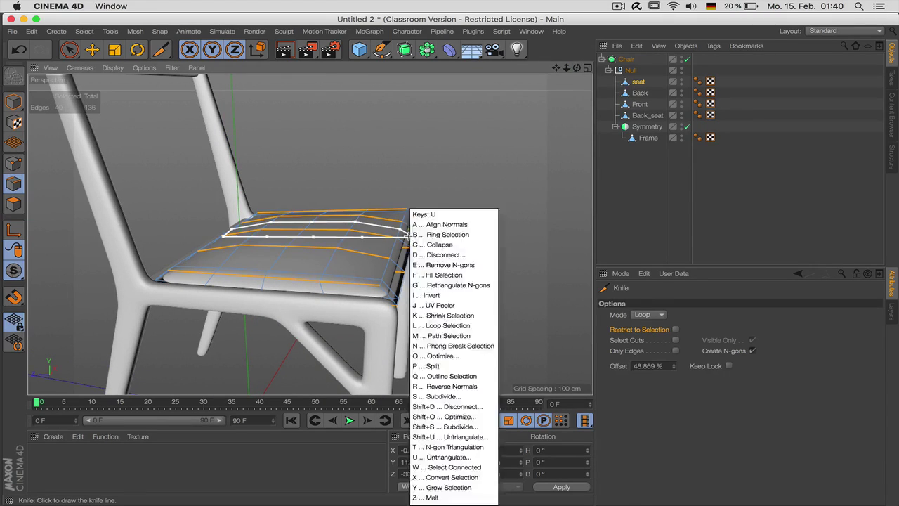
{"action": "left_click", "coordinate": [456, 355]}
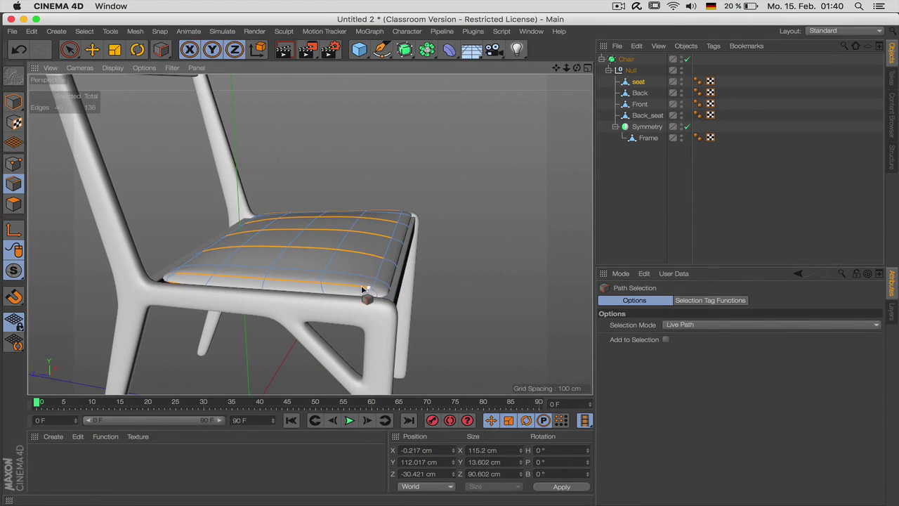
{"action": "left_click_drag", "start_coordinate": [364, 284], "coordinate": [395, 209]}
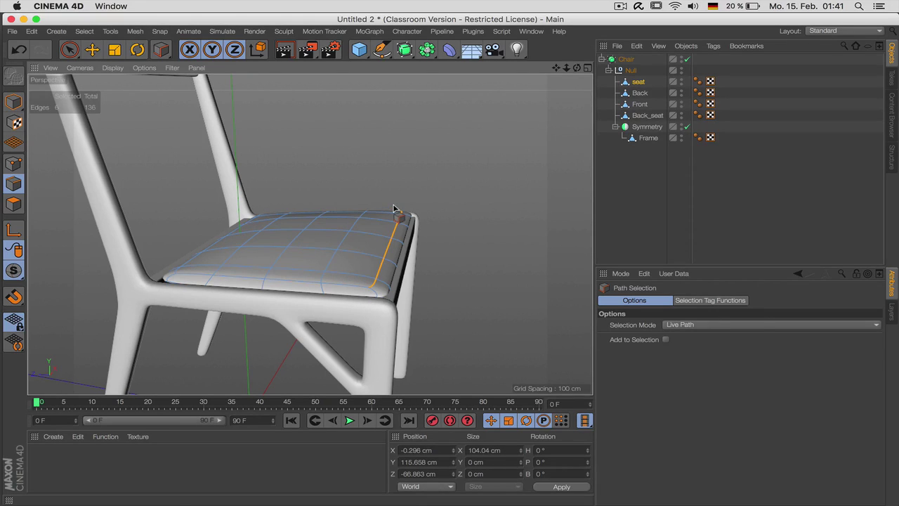
{"action": "key", "text": "e"}
{"action": "left_click_drag", "start_coordinate": [353, 240], "coordinate": [362, 230]}
{"action": "left_click_drag", "start_coordinate": [397, 176], "coordinate": [396, 174]}
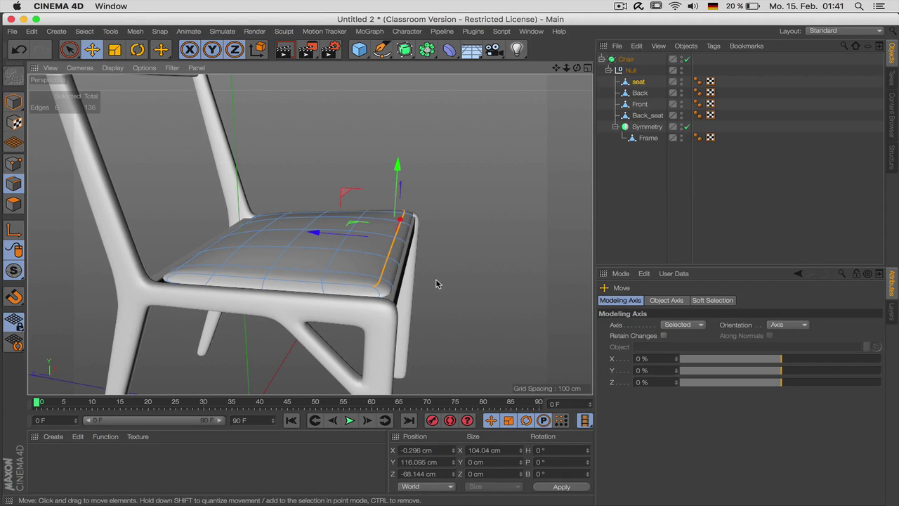
- Knife a loop cut around the seat's side rim, then reselect the seat object
{"action": "key", "text": "k"}
{"action": "key", "text": "k"}
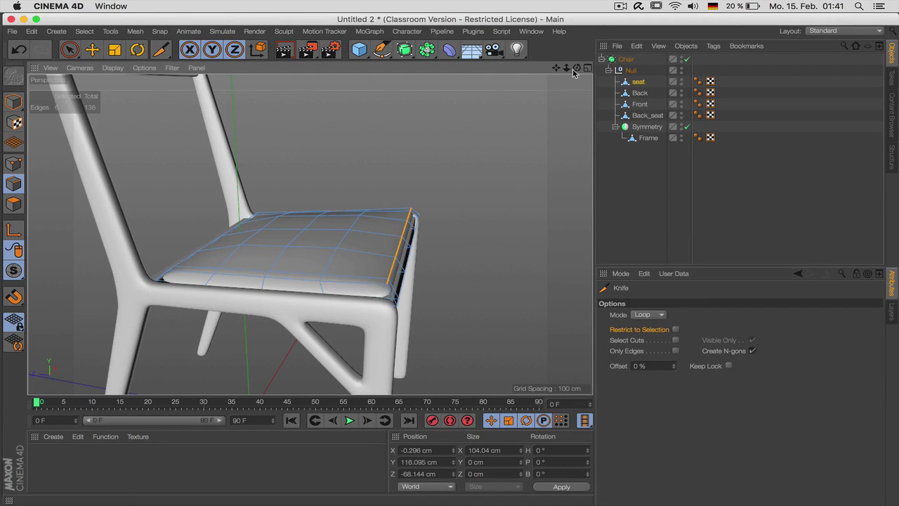
{"action": "left_click_drag", "start_coordinate": [576, 68], "coordinate": [571, 86]}
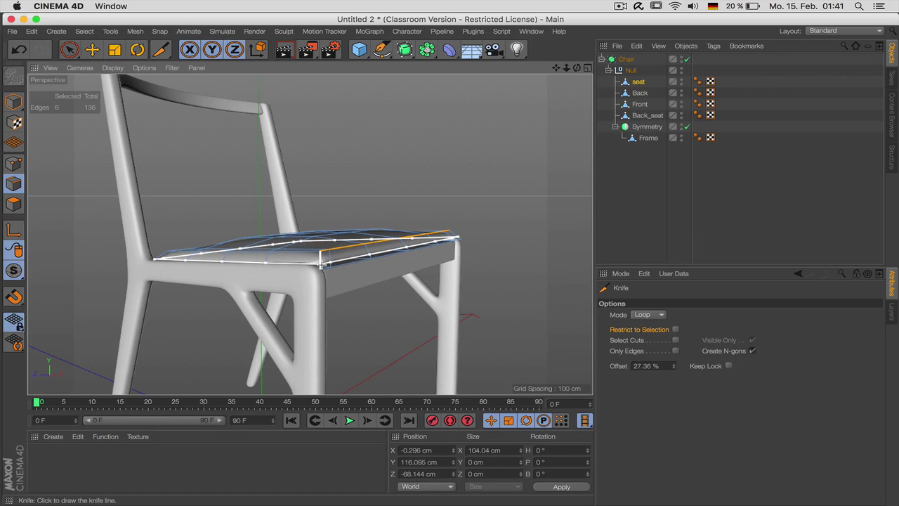
{"action": "left_click", "coordinate": [322, 264]}
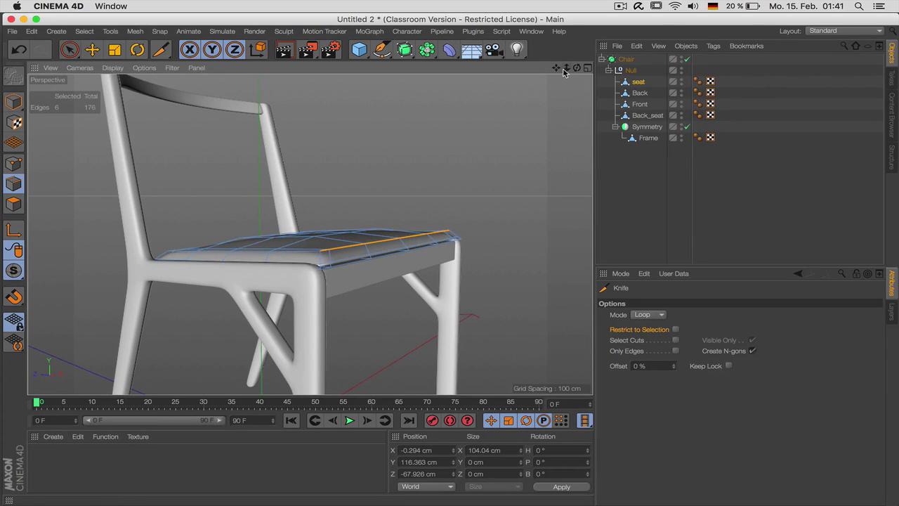
{"action": "left_click", "coordinate": [623, 165]}
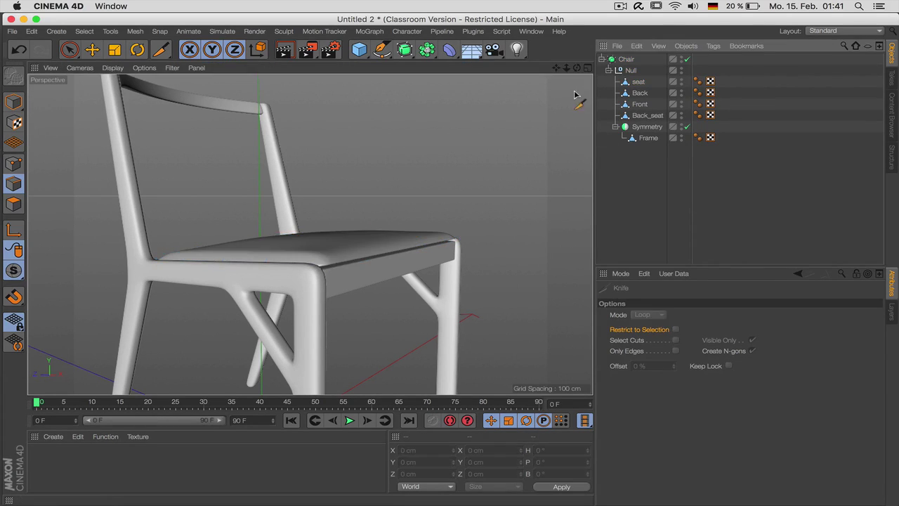
{"action": "left_click_drag", "start_coordinate": [579, 72], "coordinate": [295, 232]}
{"action": "left_click", "coordinate": [610, 82]}
- Move the seat object down slightly, then scale its polygons along Y to thicken the cushion
{"action": "key", "text": "Return"}
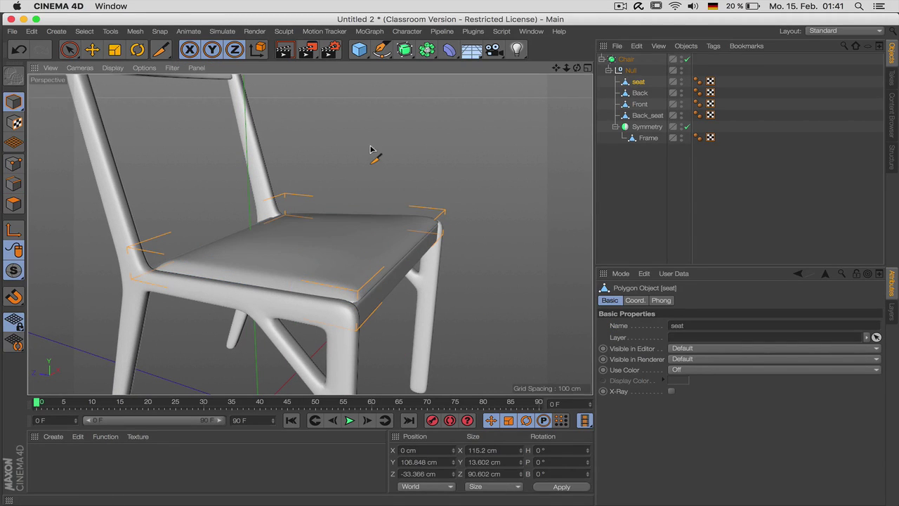
{"action": "key", "text": "e"}
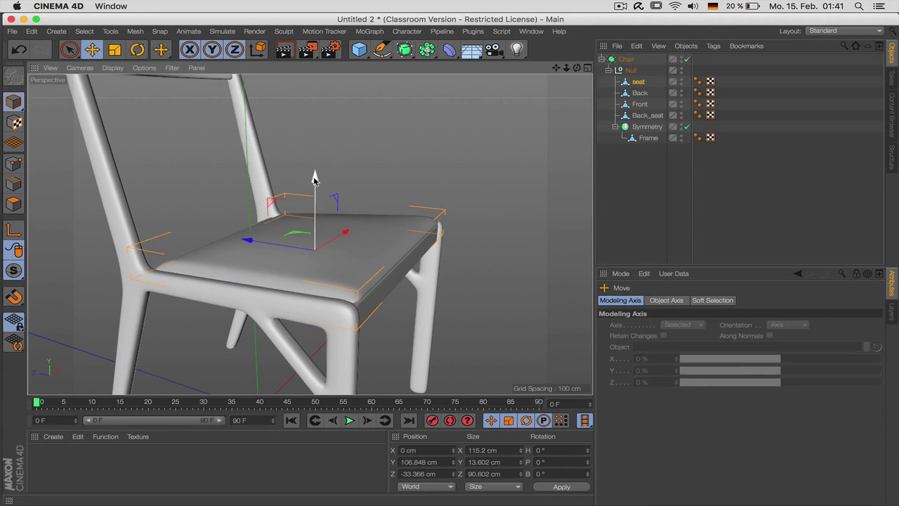
{"action": "mouse_move", "coordinate": [314, 179]}
{"action": "left_mouse_down"}
{"action": "mouse_move", "coordinate": [314, 200]}
{"action": "mouse_move", "coordinate": [314, 180]}
{"action": "left_mouse_up"}
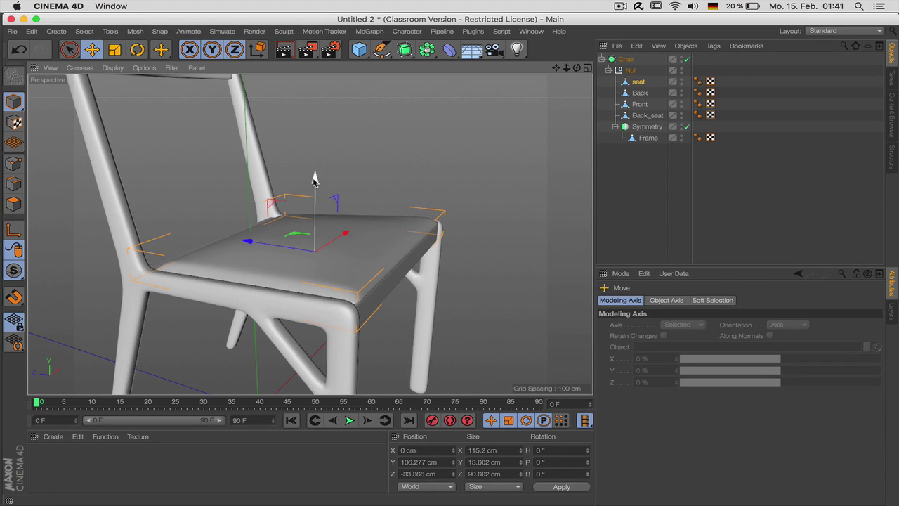
{"action": "key", "text": "Return"}
{"action": "key", "text": "t"}
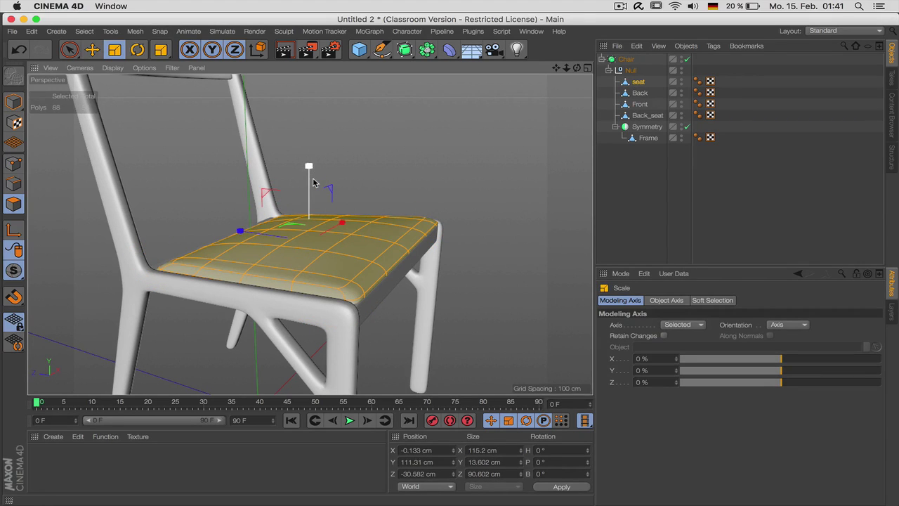
{"action": "mouse_move", "coordinate": [309, 168]}
{"action": "left_mouse_down"}
{"action": "mouse_move", "coordinate": [302, 121]}
{"action": "mouse_move", "coordinate": [309, 171]}
{"action": "left_mouse_up"}
{"action": "left_click", "coordinate": [634, 194]}
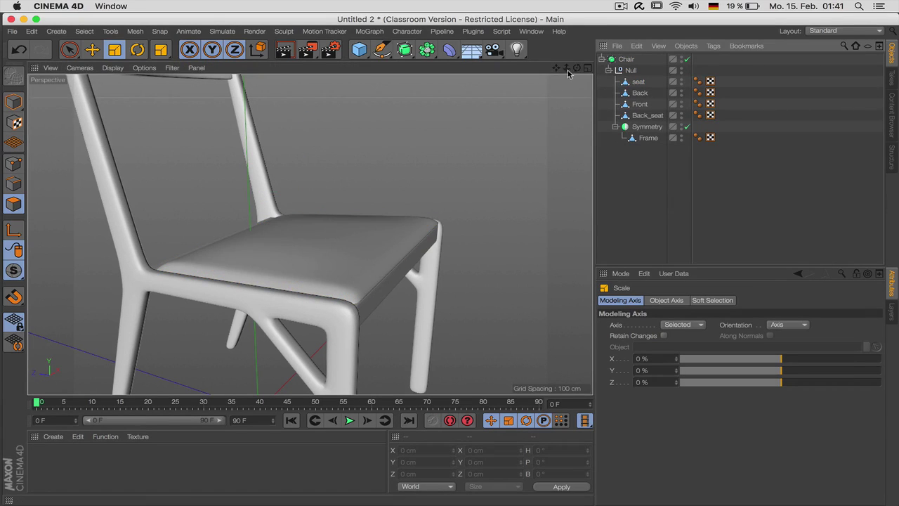
{"action": "left_click_drag", "start_coordinate": [578, 69], "coordinate": [311, 235]}
{"action": "left_click", "coordinate": [638, 83]}
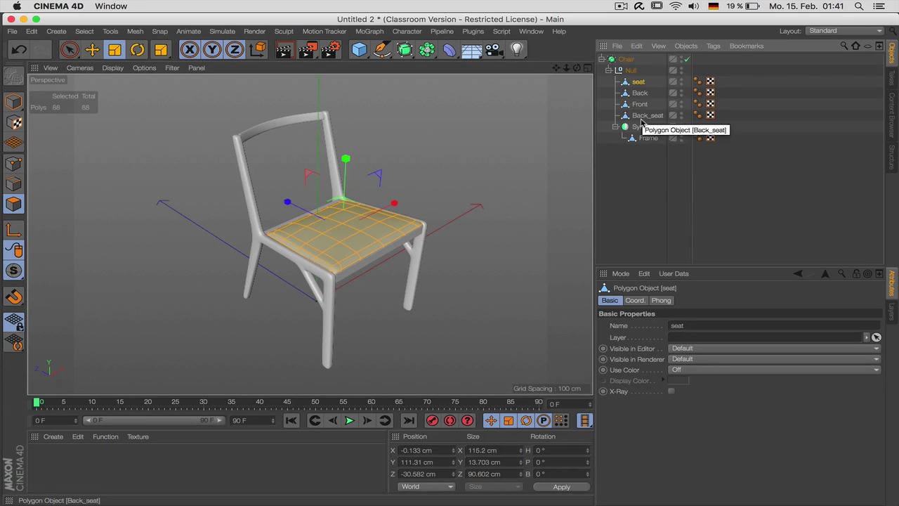
- Create two new materials named 'wood' and 'seat'
{"action": "left_click", "coordinate": [642, 150]}
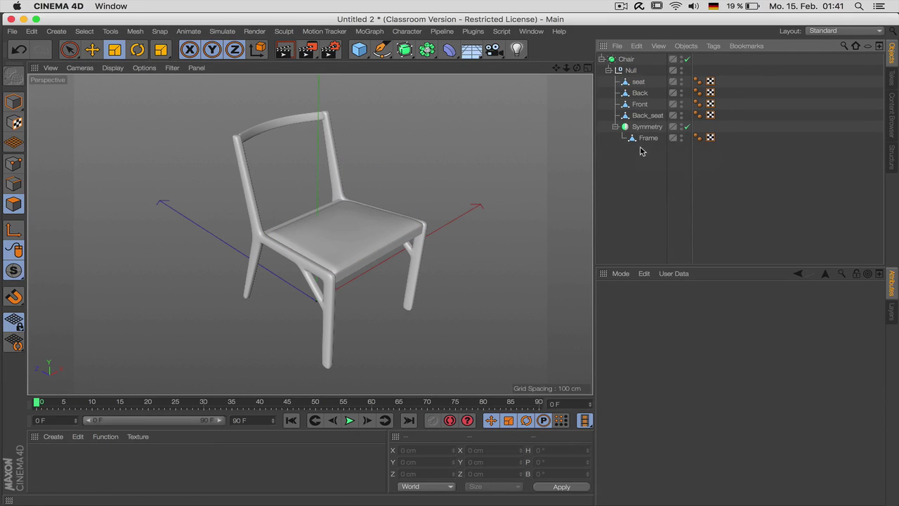
{"action": "double_click", "coordinate": [134, 475]}
{"action": "double_click", "coordinate": [35, 474]}
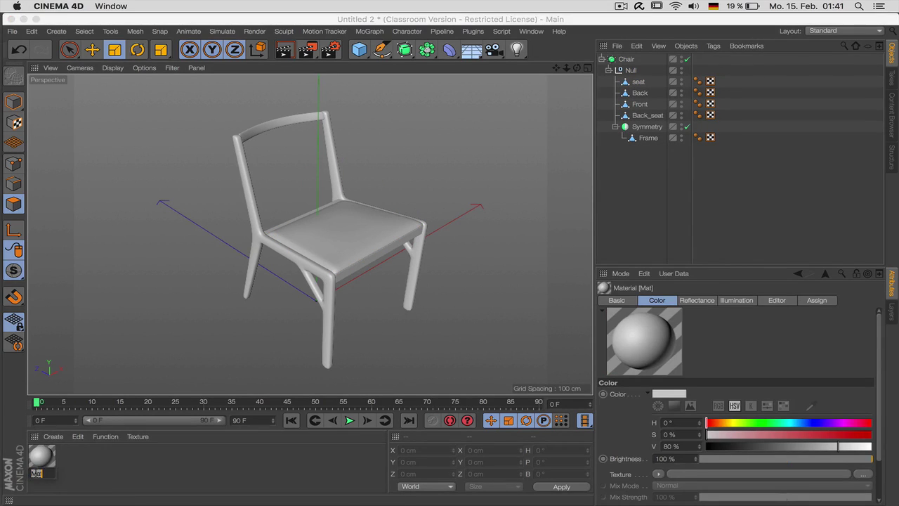
{"action": "type", "text": "wood"}
{"action": "key", "text": "Return"}
{"action": "double_click", "coordinate": [80, 467]}
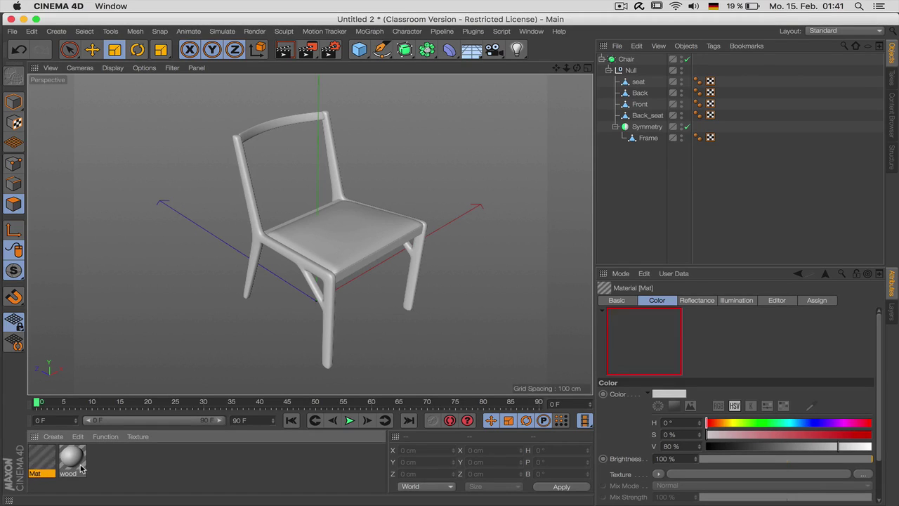
{"action": "double_click", "coordinate": [38, 475]}
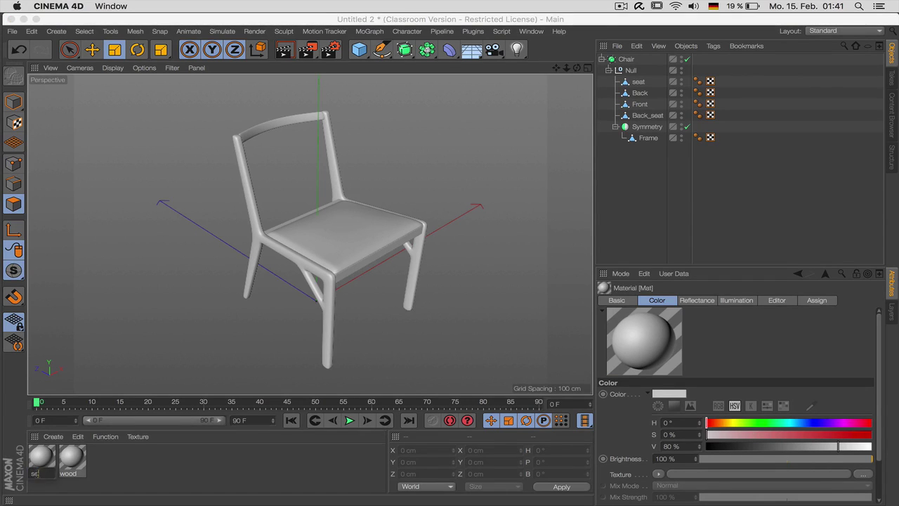
{"action": "type", "text": "seat"}
{"action": "key", "text": "Return"}
- Darken the wood colour to near black and replace Default Specular with a Beckmann layer
{"action": "left_click", "coordinate": [75, 458]}
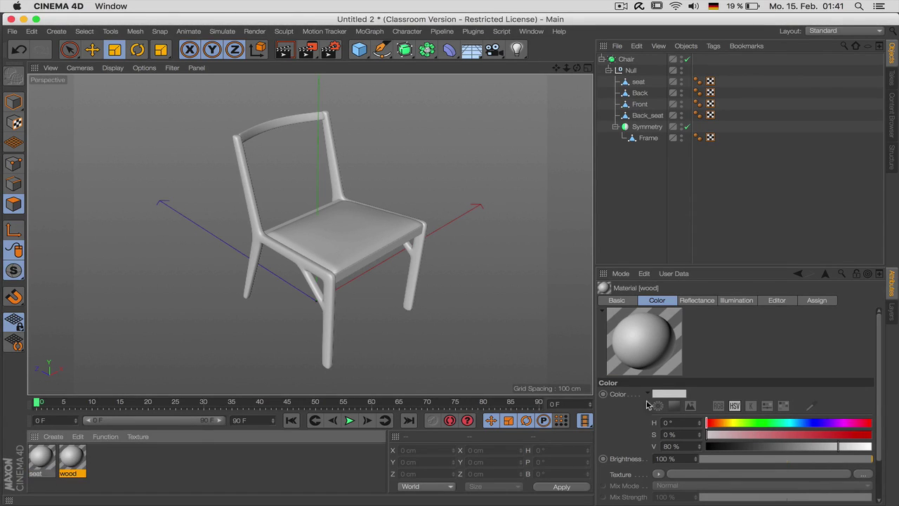
{"action": "left_click", "coordinate": [724, 447]}
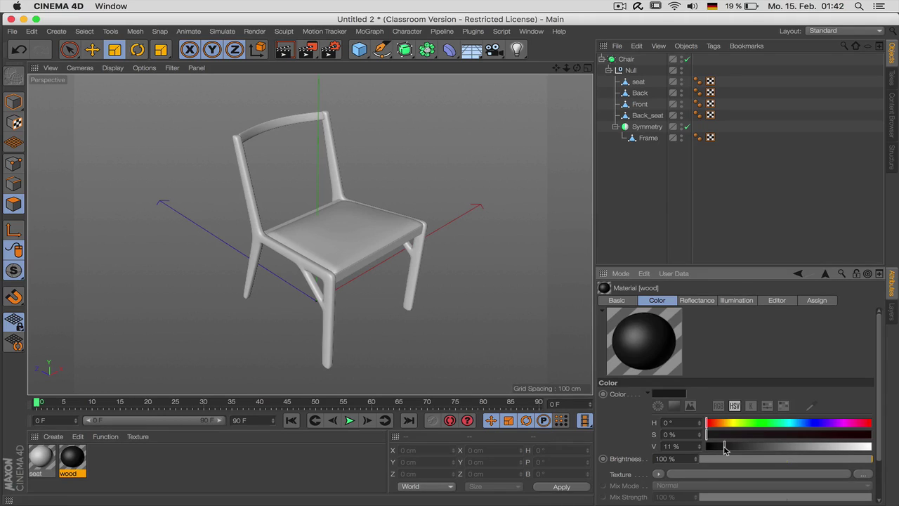
{"action": "left_click", "coordinate": [624, 301]}
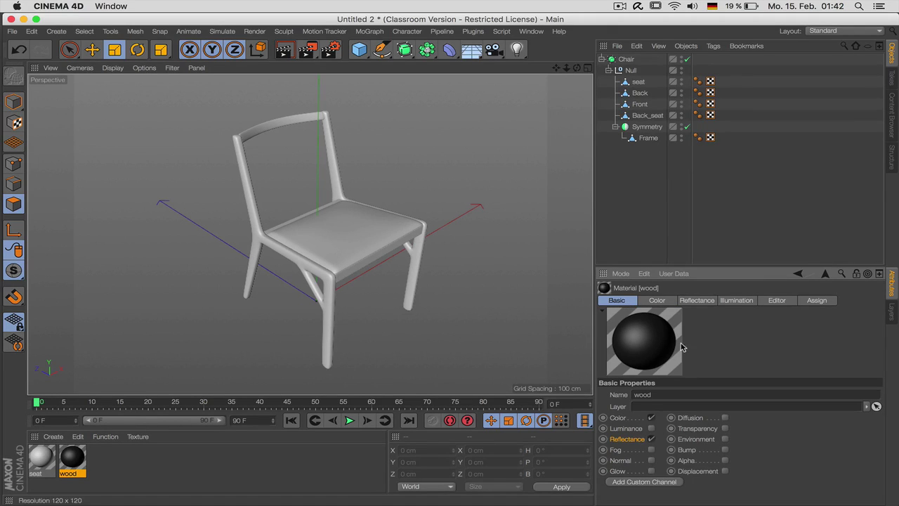
{"action": "left_click", "coordinate": [697, 302]}
{"action": "left_click", "coordinate": [650, 432]}
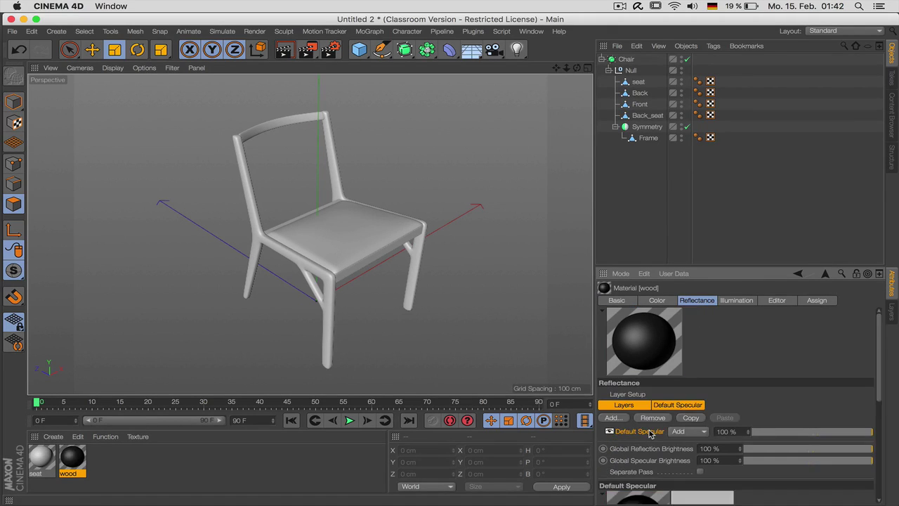
{"action": "key", "text": "Delete"}
{"action": "left_click", "coordinate": [624, 420]}
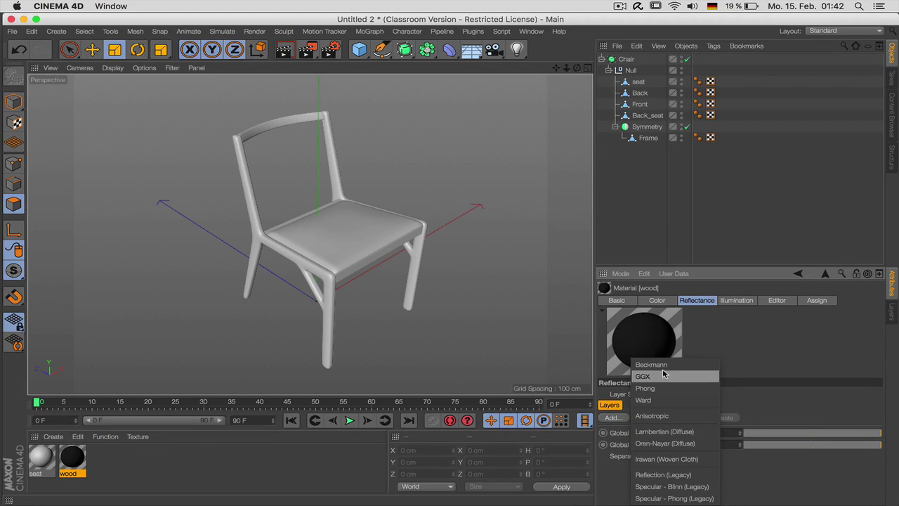
{"action": "left_click", "coordinate": [652, 364]}
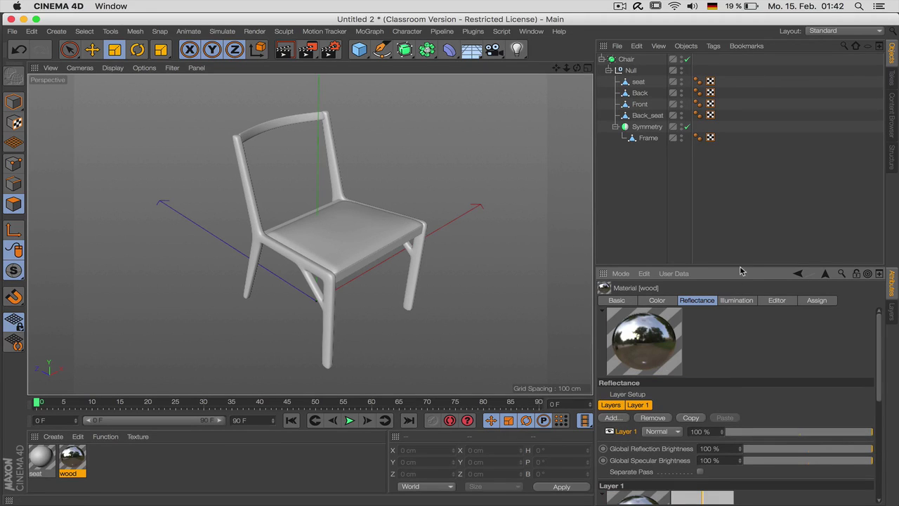
- Set wood's specular to 0%, roughness 4%, reflection brightness 9%, and apply it to the chair
{"action": "left_click_drag", "start_coordinate": [740, 264], "coordinate": [741, 149]}
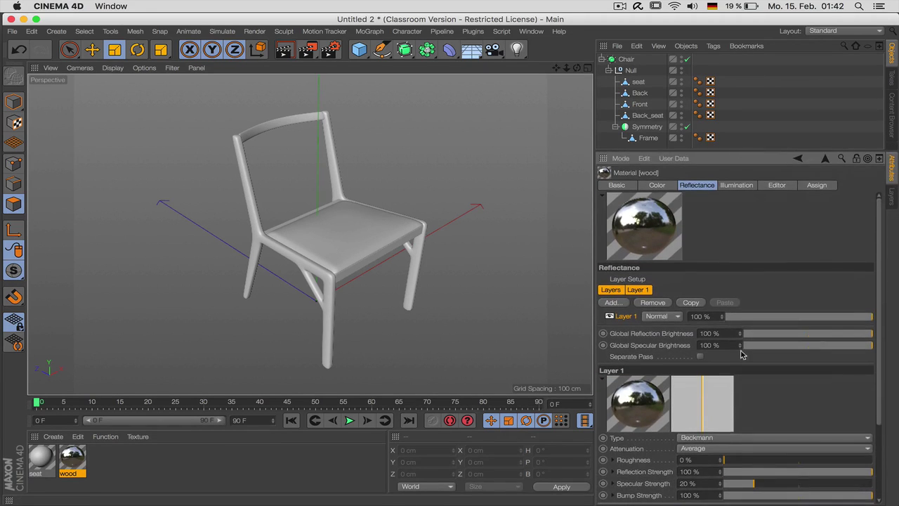
{"action": "mouse_move", "coordinate": [756, 345]}
{"action": "left_mouse_down"}
{"action": "mouse_move", "coordinate": [738, 345]}
{"action": "mouse_move", "coordinate": [766, 335]}
{"action": "left_mouse_up"}
{"action": "left_click", "coordinate": [778, 335]}
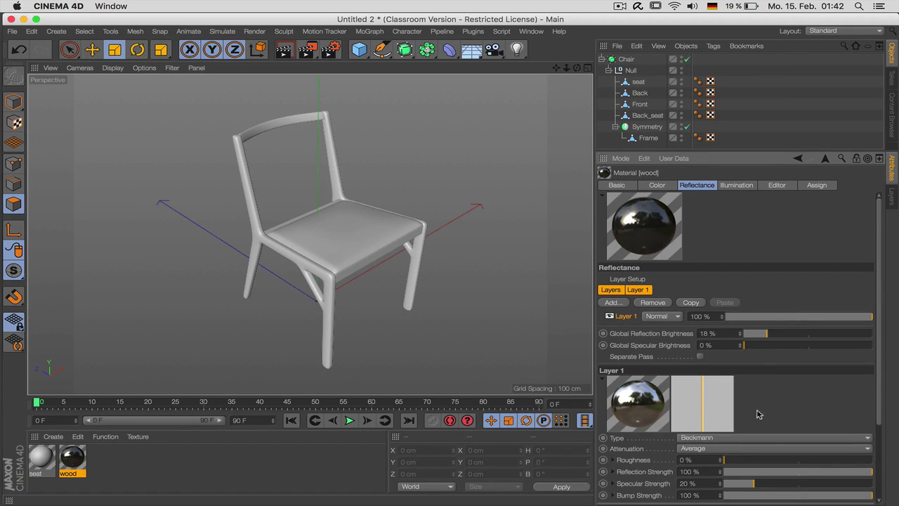
{"action": "left_click", "coordinate": [729, 460]}
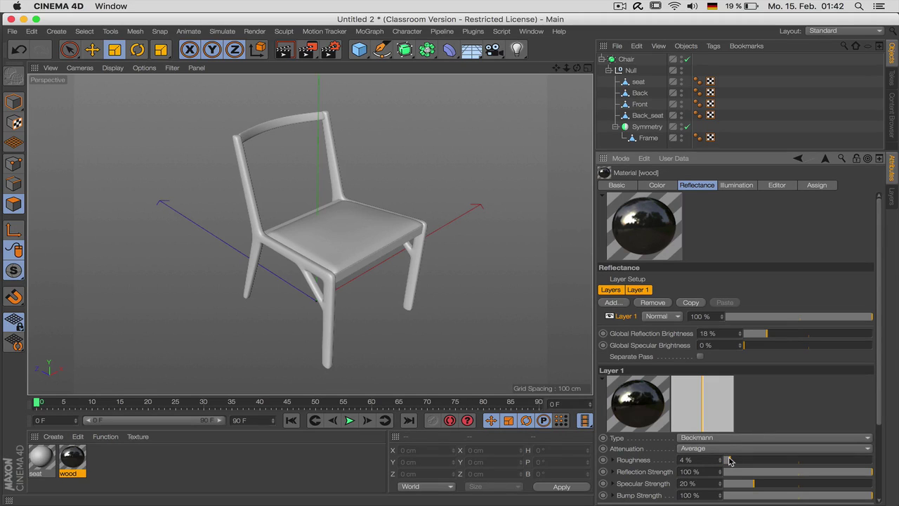
{"action": "left_click", "coordinate": [759, 335]}
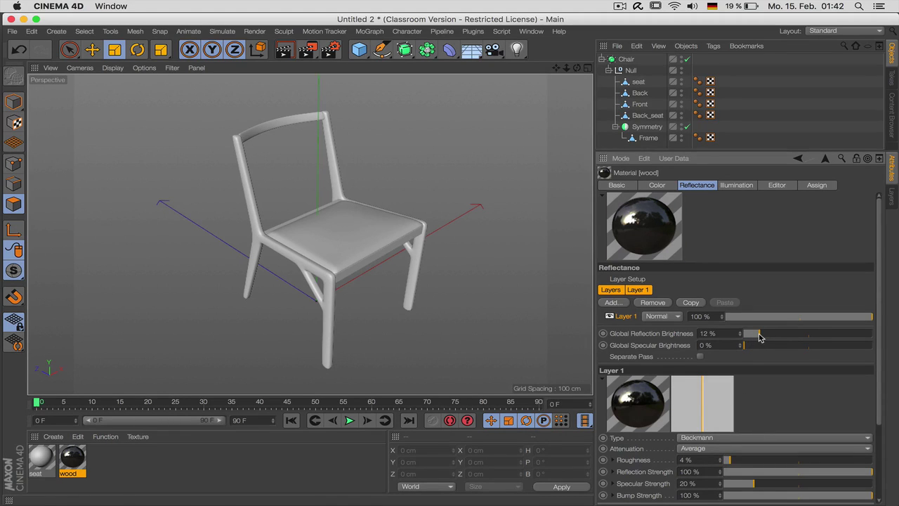
{"action": "left_click_drag", "start_coordinate": [759, 336], "coordinate": [755, 336]}
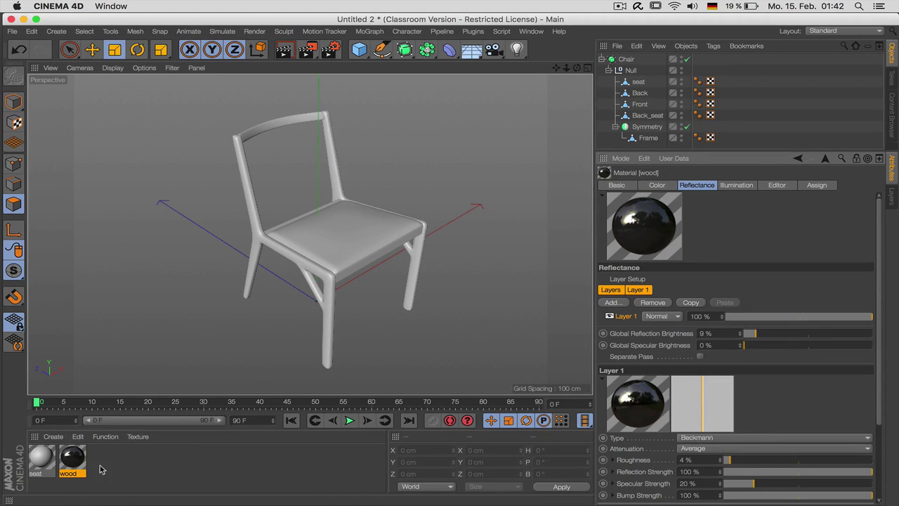
{"action": "left_click_drag", "start_coordinate": [78, 457], "coordinate": [629, 70]}
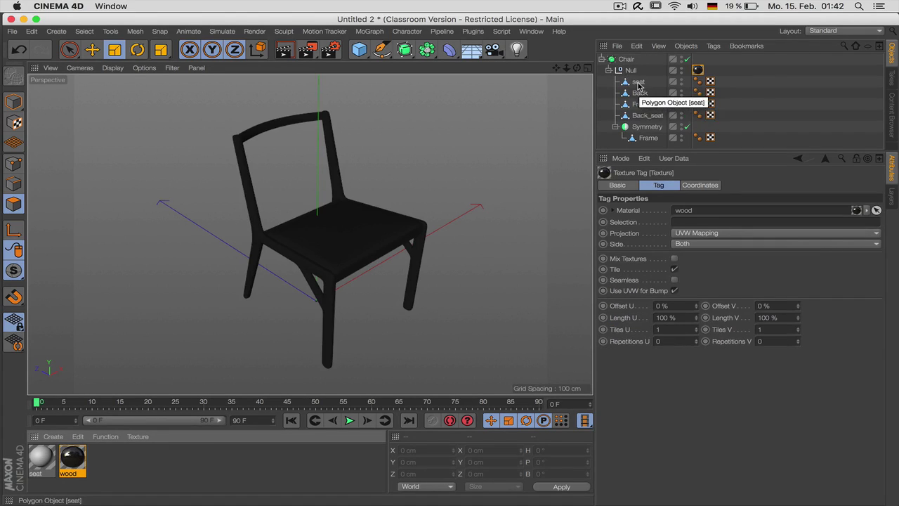
- Drag the 'seat' material onto the seat object and show that material's Color settings
{"action": "left_click", "coordinate": [641, 83]}
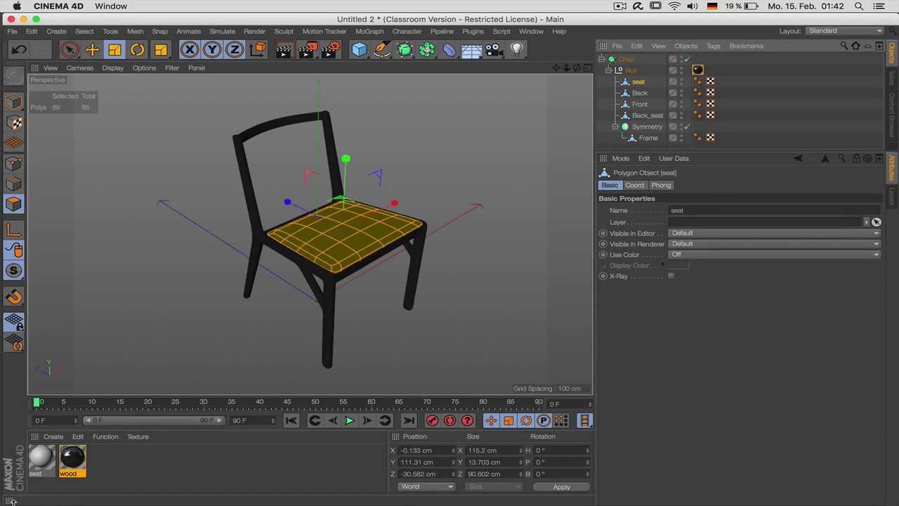
{"action": "left_click_drag", "start_coordinate": [37, 464], "coordinate": [641, 84]}
{"action": "key", "text": "super+Tab"}
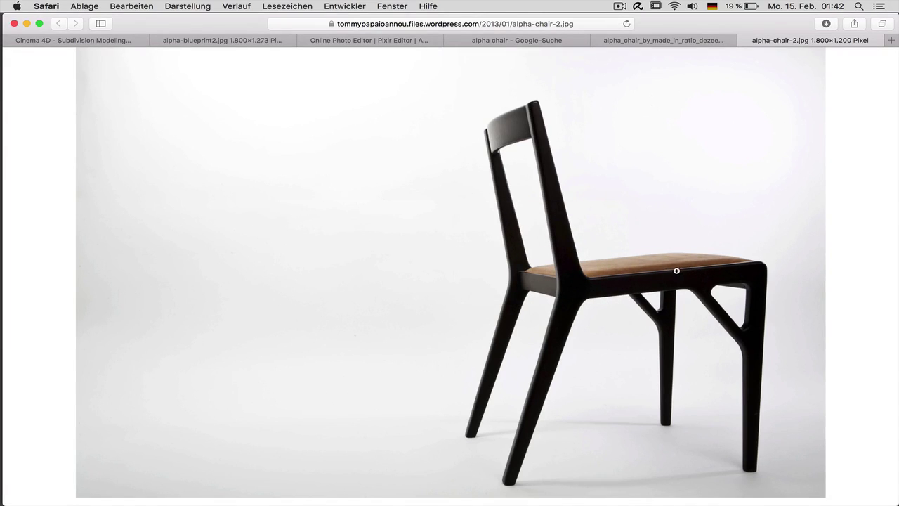
{"action": "key", "text": "super+Tab"}
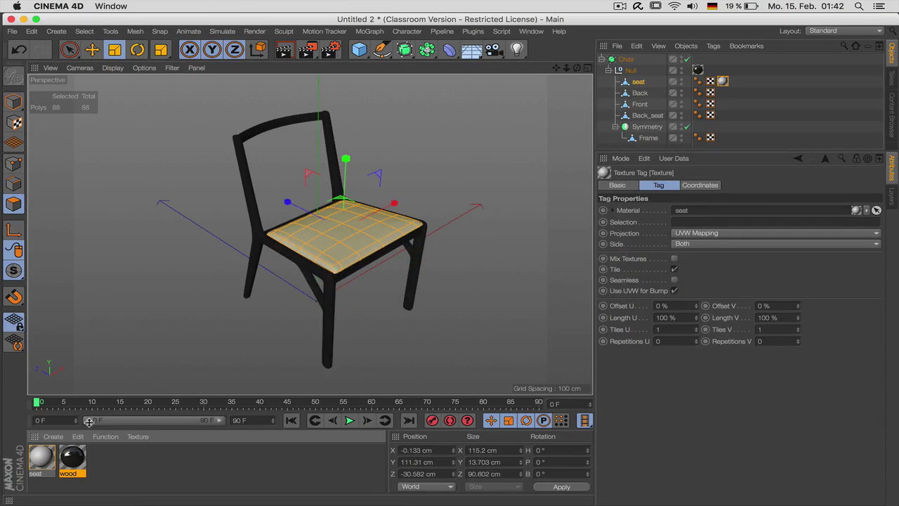
{"action": "left_click", "coordinate": [43, 459]}
{"action": "left_click", "coordinate": [658, 185]}
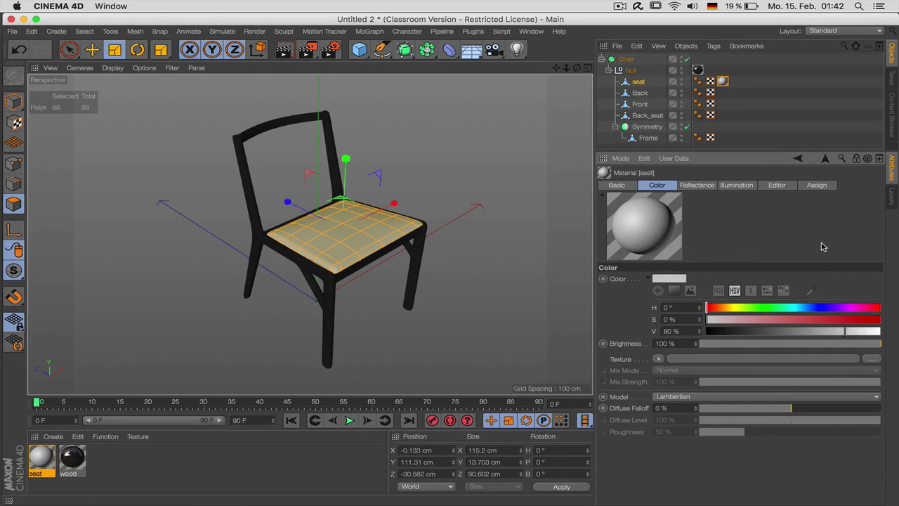
- Sample the seat's brown from the reference photo, then raise its value to 66% and boost saturation
{"action": "left_click", "coordinate": [811, 294]}
{"action": "key", "text": "super+Tab"}
{"action": "key", "text": "super+Tab"}
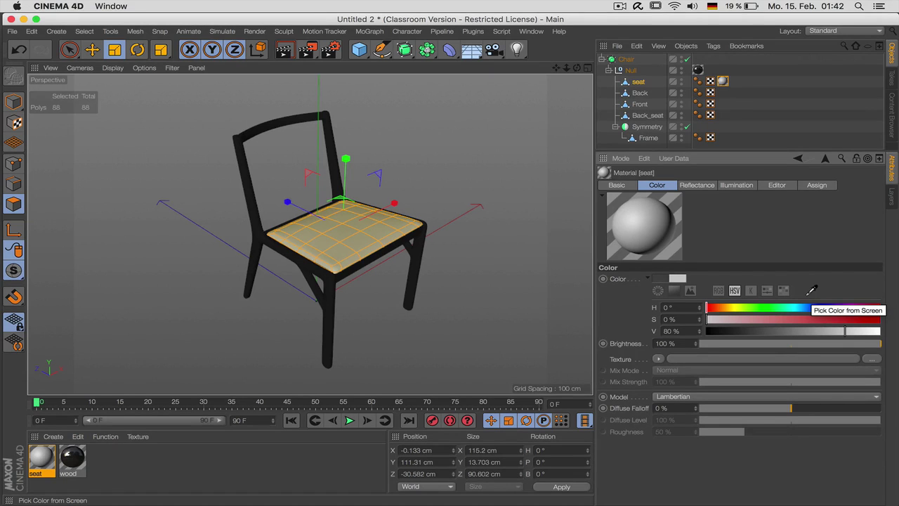
{"action": "left_click", "coordinate": [812, 291]}
{"action": "left_click_drag", "start_coordinate": [898, 504], "coordinate": [541, 503]}
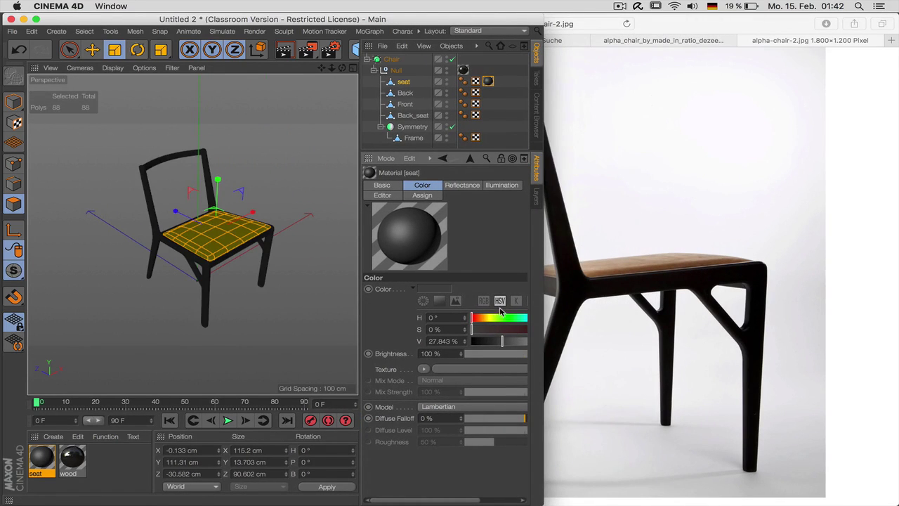
{"action": "left_click_drag", "start_coordinate": [428, 503], "coordinate": [468, 503]}
{"action": "left_click", "coordinate": [519, 302]}
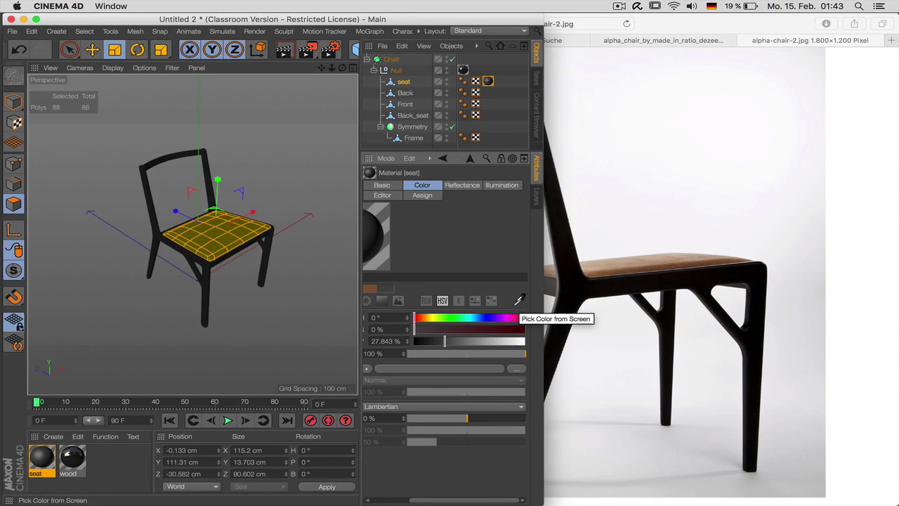
{"action": "left_click", "coordinate": [562, 272]}
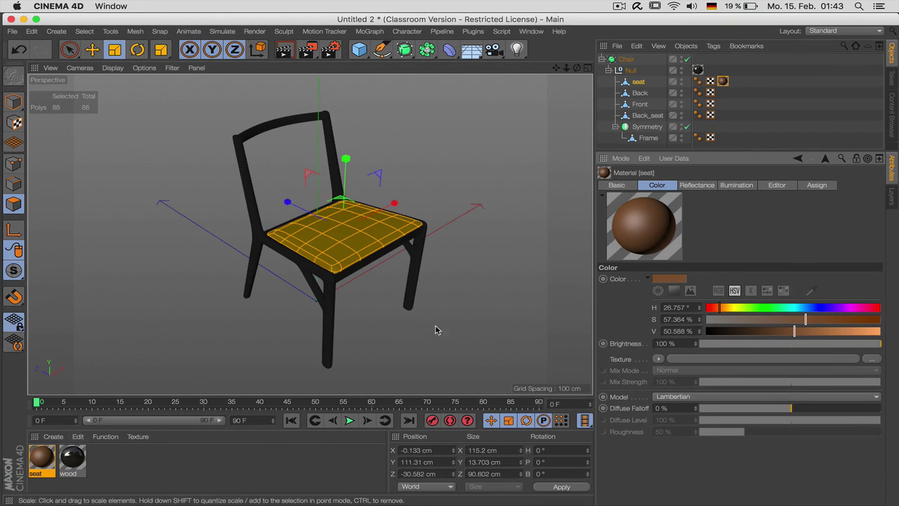
{"action": "left_click", "coordinate": [820, 332]}
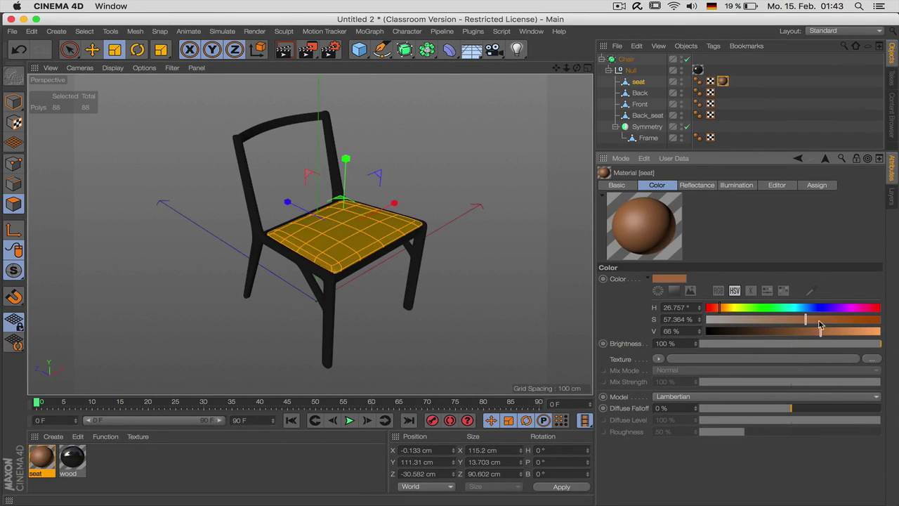
{"action": "left_click", "coordinate": [822, 321]}
- Set saturation to 68% and add a Beckmann reflection layer with 0% specular brightness
{"action": "left_click", "coordinate": [825, 321]}
{"action": "left_click", "coordinate": [699, 185]}
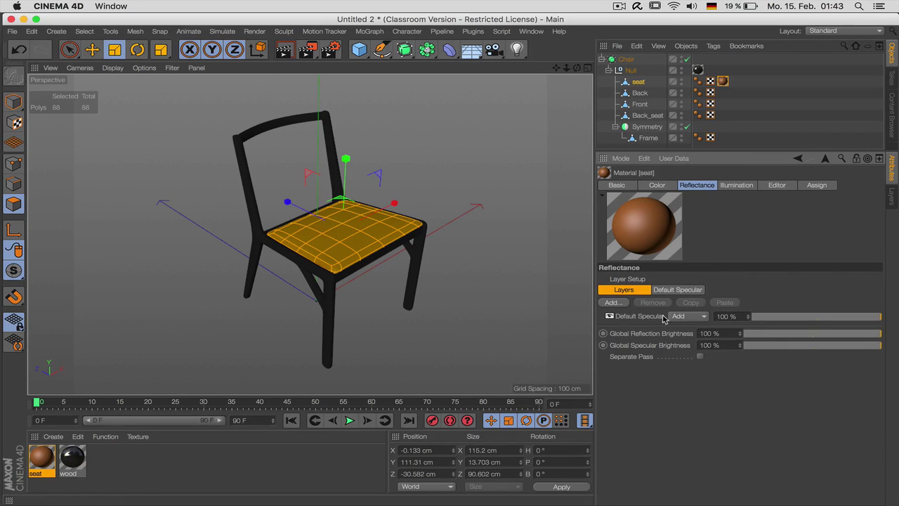
{"action": "left_click", "coordinate": [627, 303]}
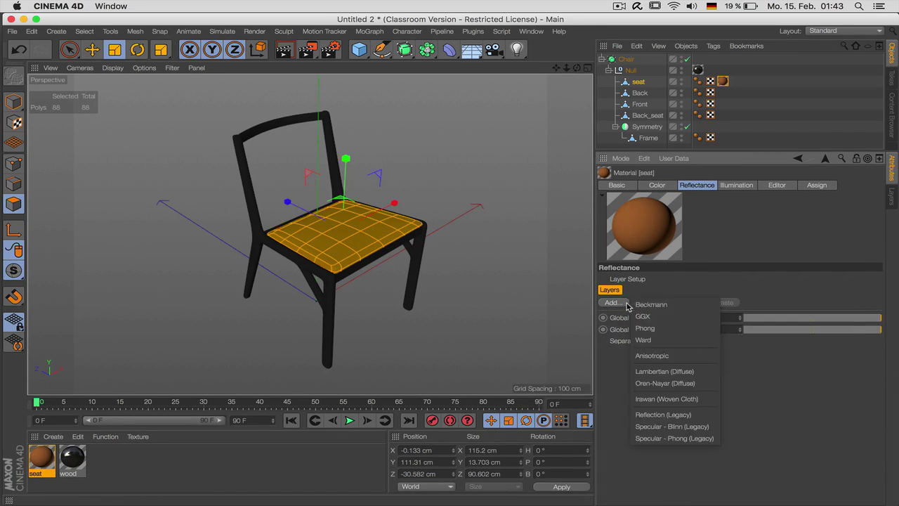
{"action": "left_click", "coordinate": [653, 308]}
{"action": "mouse_move", "coordinate": [759, 350]}
{"action": "left_mouse_down"}
{"action": "mouse_move", "coordinate": [744, 347]}
{"action": "mouse_move", "coordinate": [779, 336]}
{"action": "mouse_move", "coordinate": [756, 334]}
{"action": "left_mouse_up"}
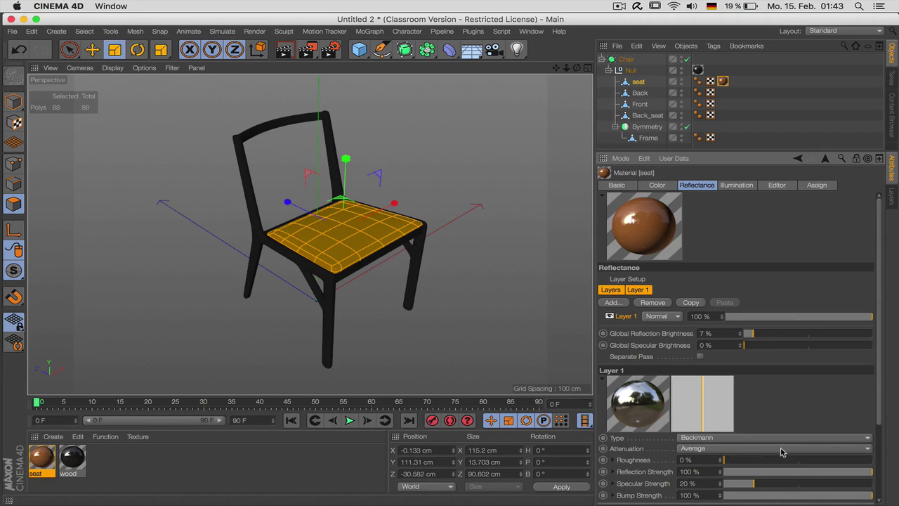
- Give the Beckmann layer 58% roughness and 6 sampling subdivisions
{"action": "left_click_drag", "start_coordinate": [750, 460], "coordinate": [811, 460]}
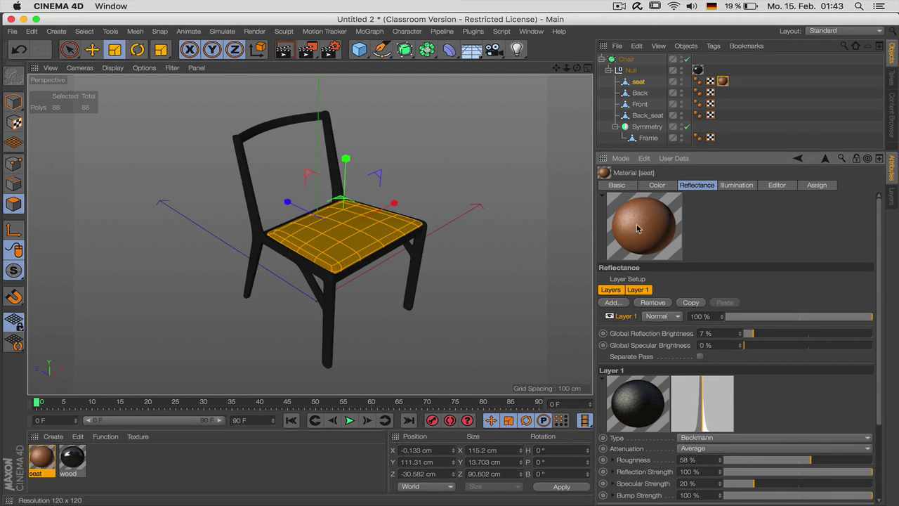
{"action": "scroll", "coordinate": [877, 303], "scroll_direction": "down", "scroll_amount": 5}
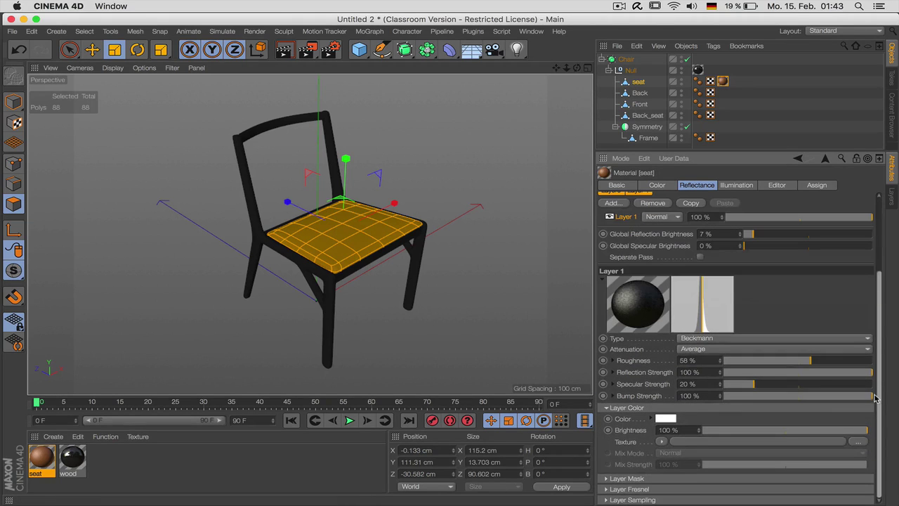
{"action": "left_click", "coordinate": [632, 499]}
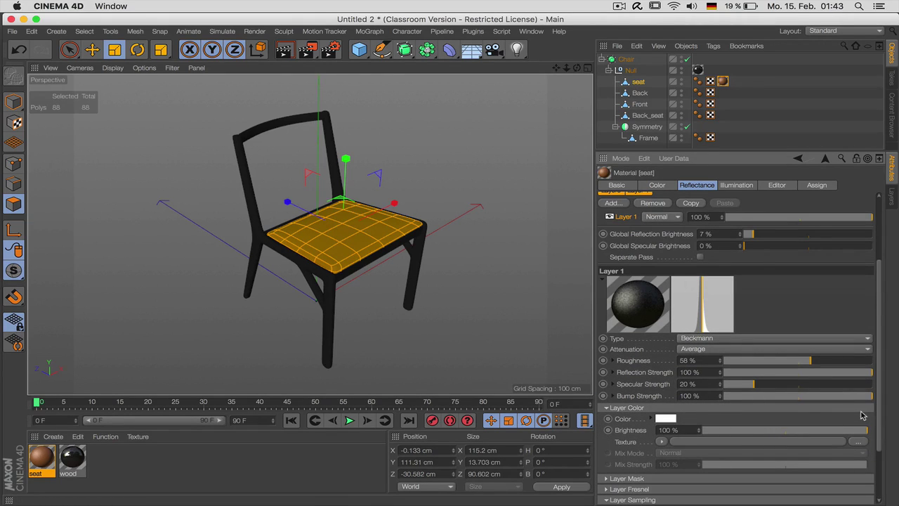
{"action": "left_click_drag", "start_coordinate": [880, 422], "coordinate": [884, 469]}
{"action": "scroll", "coordinate": [884, 468], "scroll_direction": "down", "scroll_amount": 1}
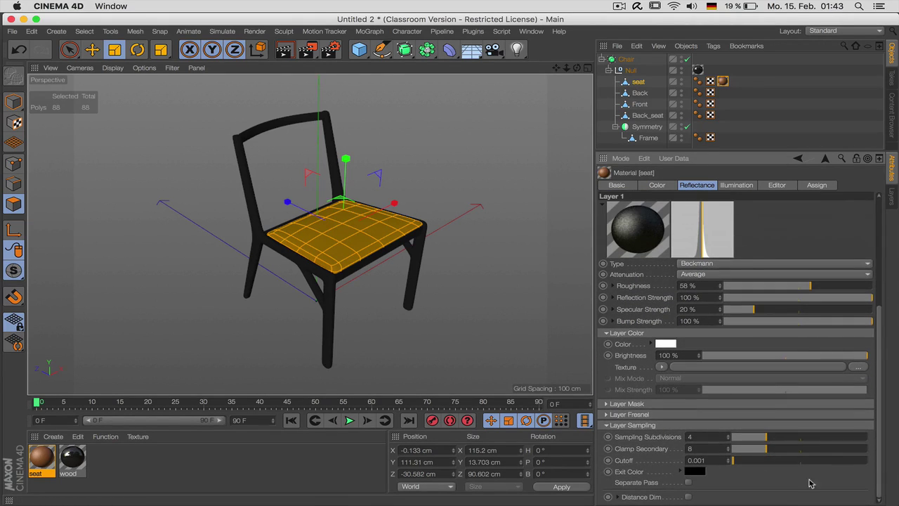
{"action": "left_click", "coordinate": [697, 436]}
{"action": "type", "text": "6"}
{"action": "key", "text": "Return"}
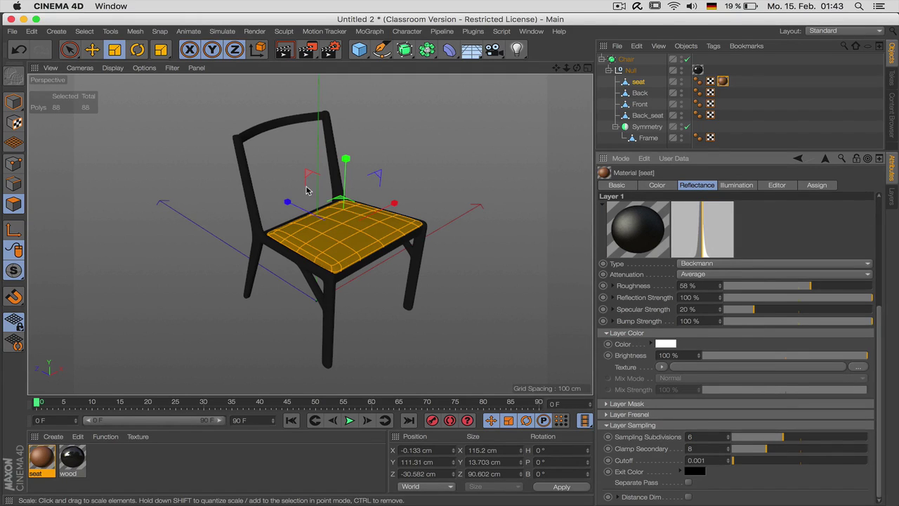
{"action": "key", "text": "Return"}
- Add a Plane and scale it up into a wide floor under the chair
{"action": "left_click", "coordinate": [744, 150]}
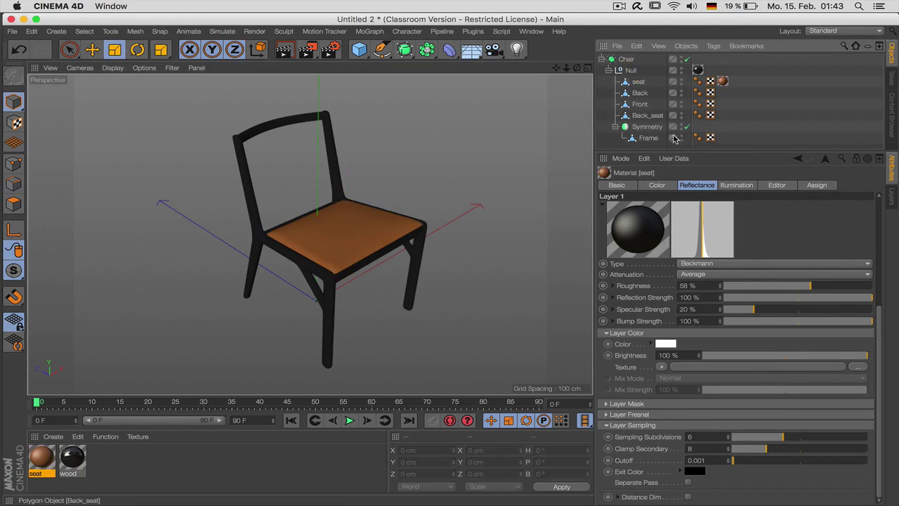
{"action": "key", "text": "ctrl+r"}
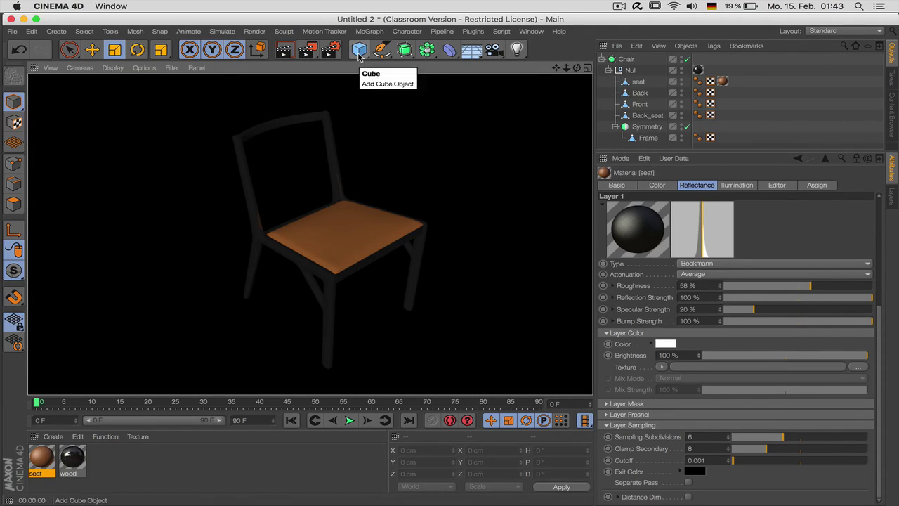
{"action": "left_click_drag", "start_coordinate": [358, 56], "coordinate": [468, 85]}
{"action": "key", "text": "t"}
{"action": "left_click_drag", "start_coordinate": [463, 187], "coordinate": [318, 286]}
- Add a Sky object and enlarge the floor plane to about 16,110 cm across
{"action": "left_click_drag", "start_coordinate": [471, 50], "coordinate": [525, 82]}
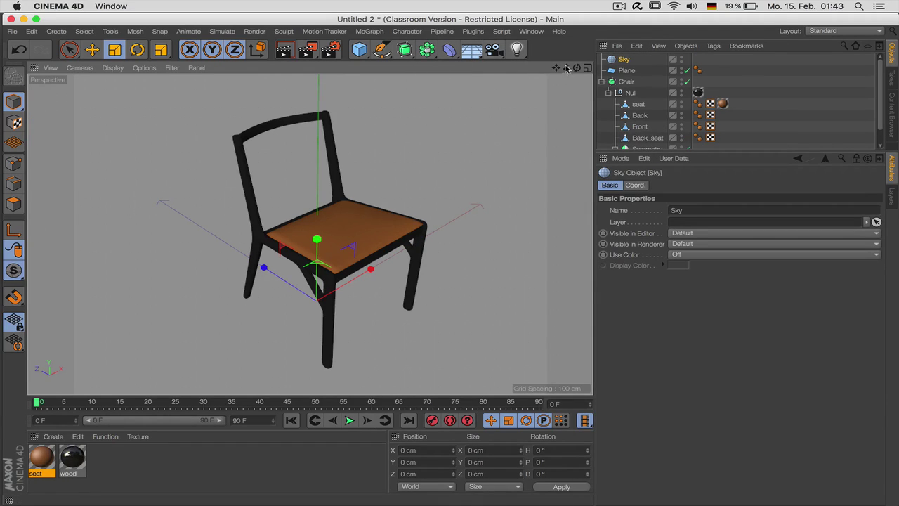
{"action": "mouse_move", "coordinate": [382, 213]}
{"action": "left_mouse_down", "text": "alt"}
{"action": "mouse_move", "coordinate": [384, 189]}
{"action": "mouse_move", "coordinate": [394, 212]}
{"action": "mouse_move", "coordinate": [381, 206]}
{"action": "mouse_move", "coordinate": [475, 149]}
{"action": "mouse_move", "coordinate": [459, 169]}
{"action": "mouse_move", "coordinate": [401, 177]}
{"action": "mouse_move", "coordinate": [381, 203]}
{"action": "mouse_move", "coordinate": [304, 191]}
{"action": "mouse_move", "coordinate": [382, 183]}
{"action": "mouse_move", "coordinate": [391, 187]}
{"action": "mouse_move", "coordinate": [385, 199]}
{"action": "left_mouse_up", "text": "alt"}
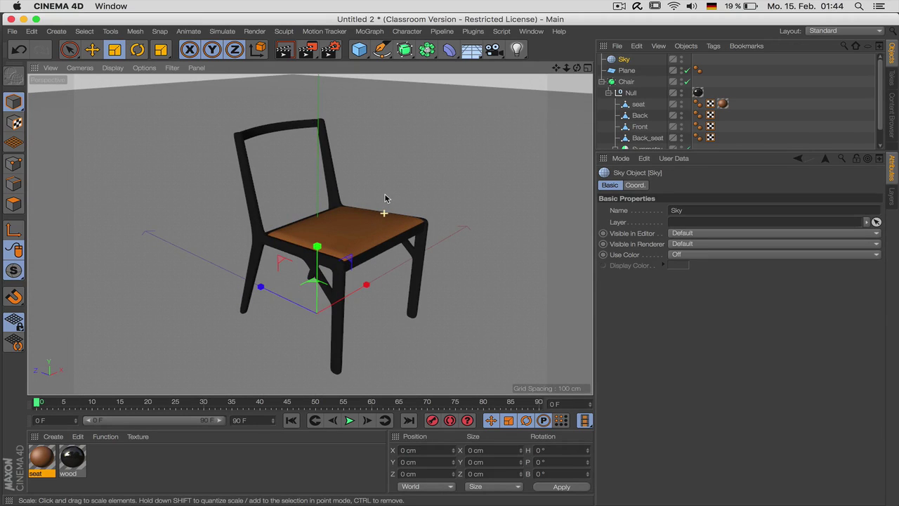
{"action": "left_click", "coordinate": [505, 169]}
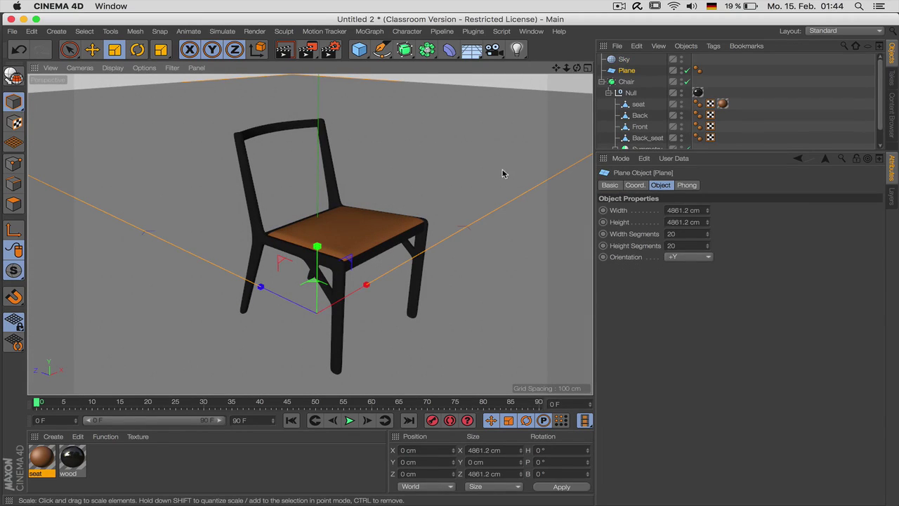
{"action": "left_click_drag", "start_coordinate": [451, 214], "coordinate": [485, 187]}
{"action": "left_click", "coordinate": [571, 114]}
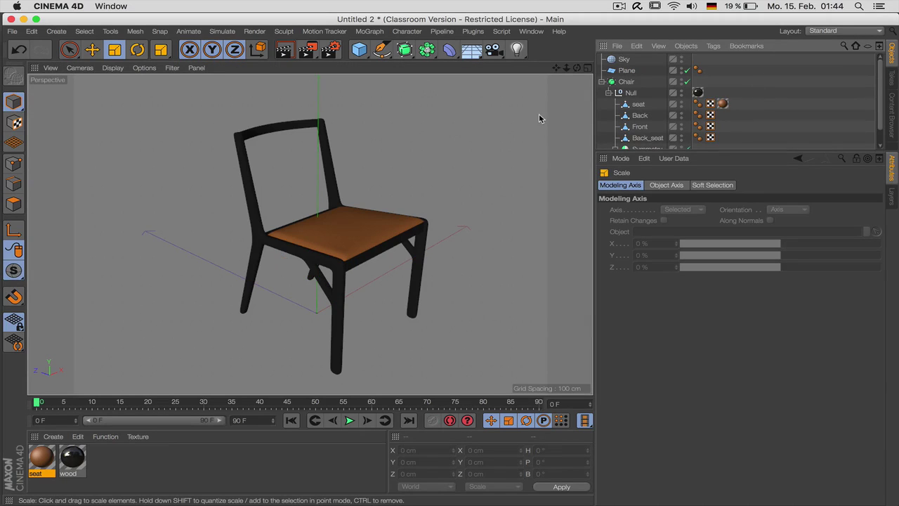
- Add Global Illumination with Light Mapping as secondary method and Low samples
{"action": "left_click", "coordinate": [330, 49]}
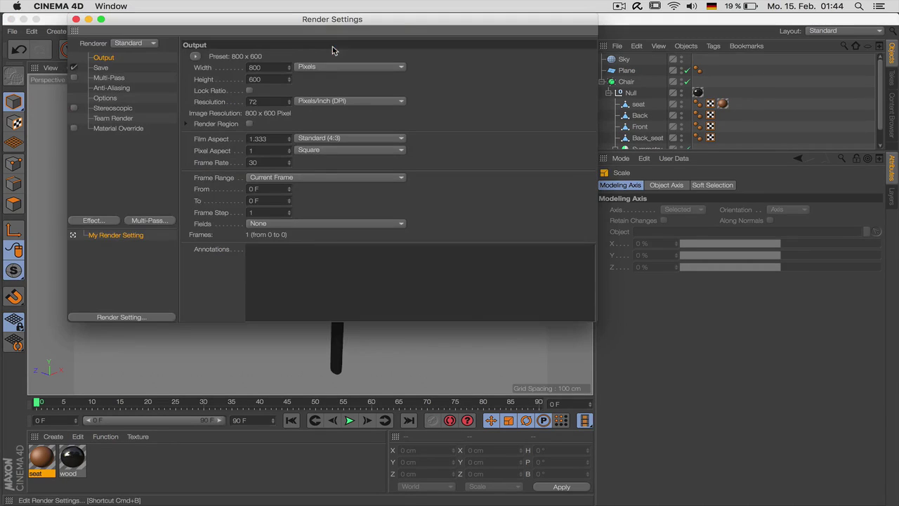
{"action": "left_click", "coordinate": [107, 220]}
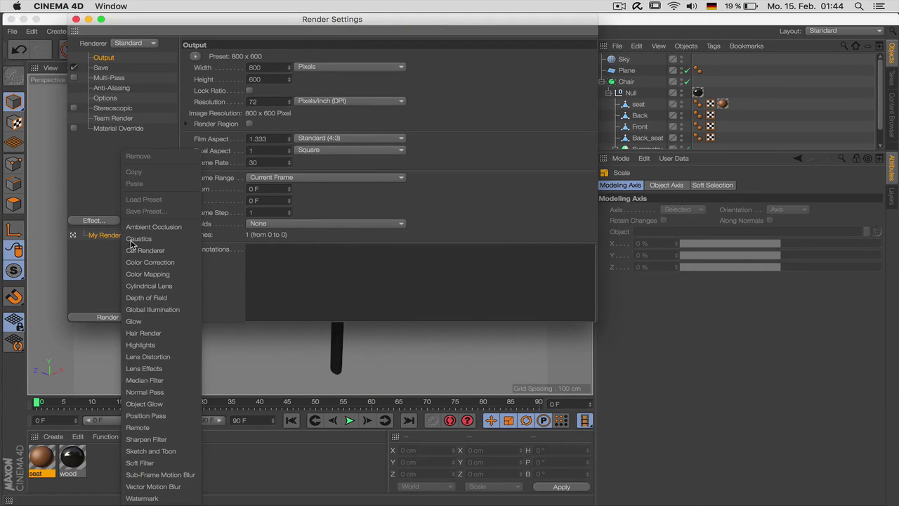
{"action": "left_click", "coordinate": [163, 310]}
{"action": "left_click", "coordinate": [291, 109]}
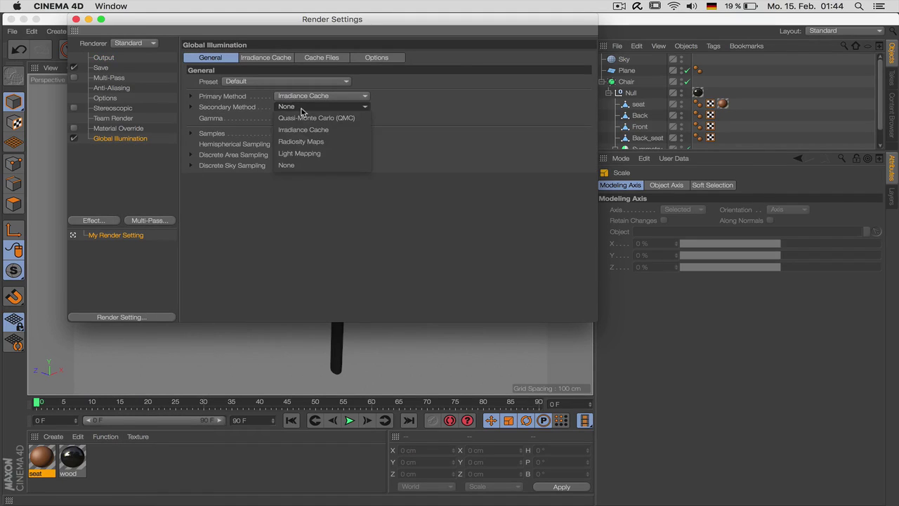
{"action": "left_click", "coordinate": [309, 153]}
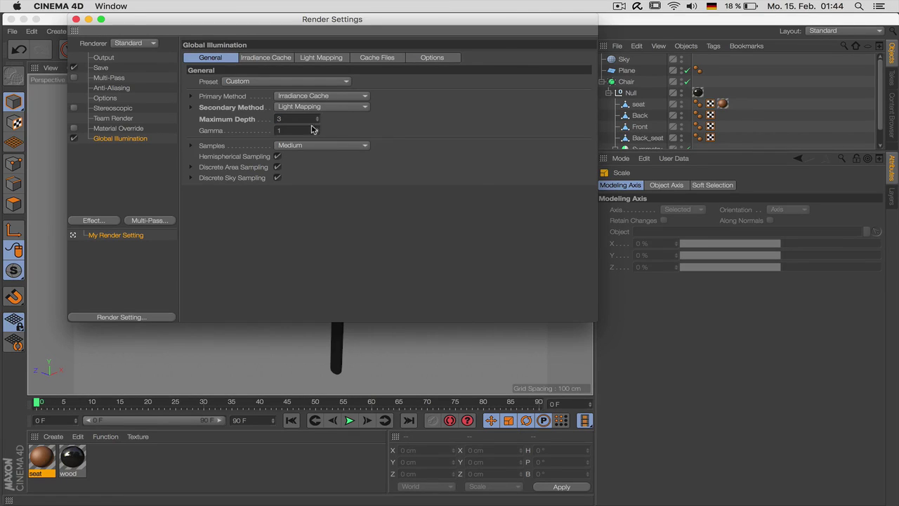
{"action": "left_click", "coordinate": [304, 148]}
{"action": "left_click", "coordinate": [302, 179]}
- Set Irradiance Cache density to Preview, with 100% smoothing and colour refinement
{"action": "left_click", "coordinate": [267, 58]}
{"action": "left_click", "coordinate": [285, 82]}
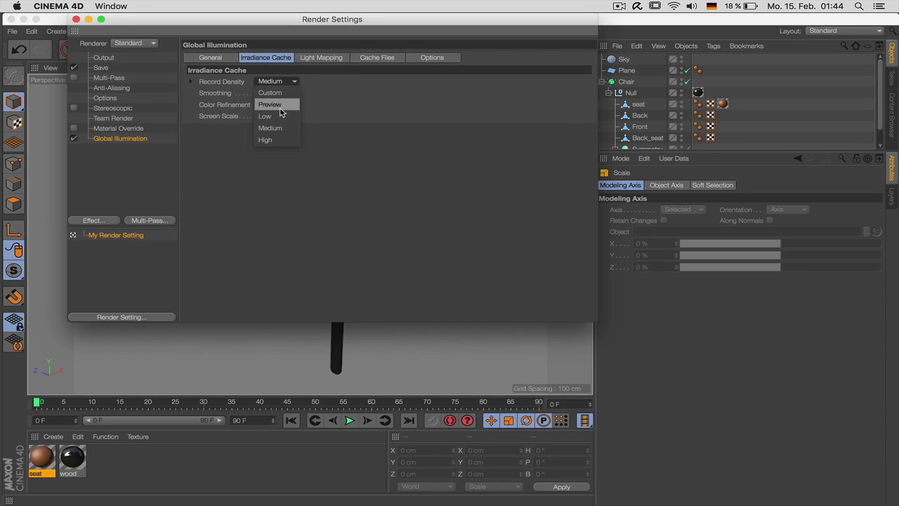
{"action": "left_click", "coordinate": [281, 105]}
{"action": "double_click", "coordinate": [279, 93]}
{"action": "type", "text": "1"}
{"action": "key", "text": "Tab"}
{"action": "type", "text": "1"}
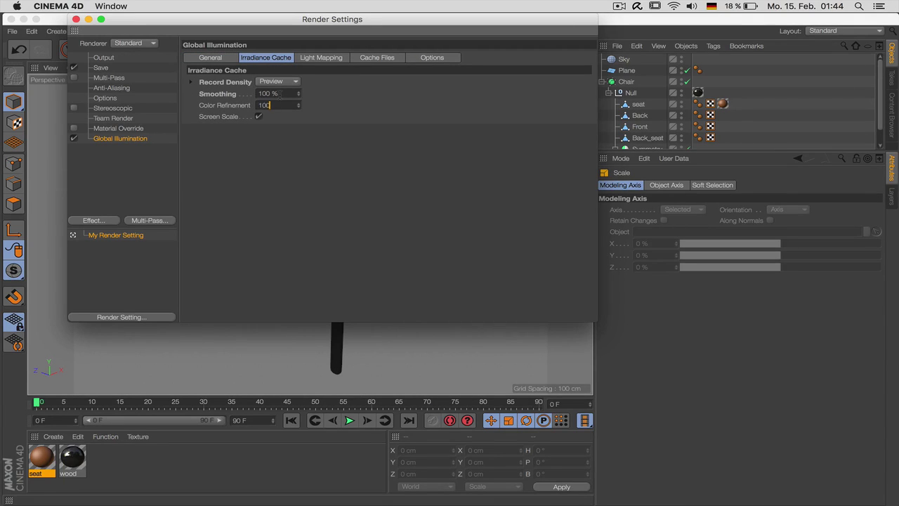
{"action": "type", "text": "00"}
{"action": "key", "text": "Return"}
- Keep Light Mapping at 2000 paths and turn off Refractive Caustics and Show Samples
{"action": "left_click", "coordinate": [324, 59]}
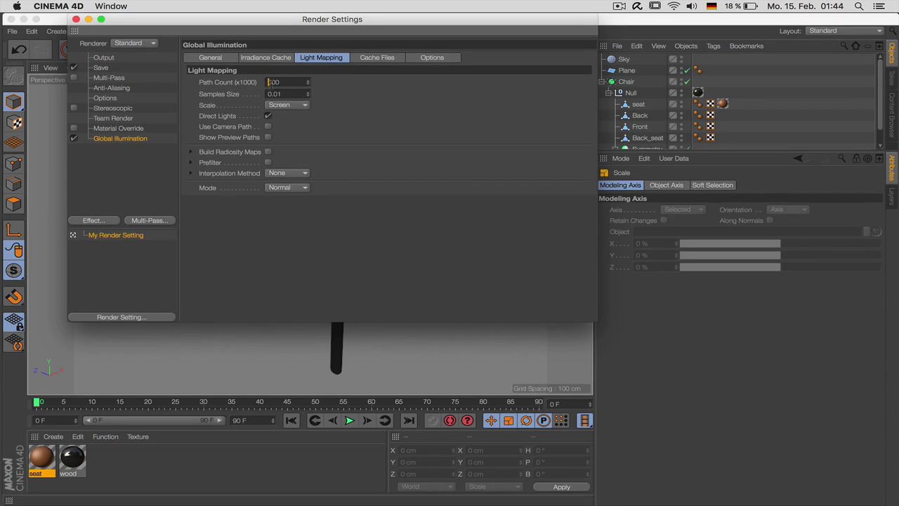
{"action": "key", "text": "Return"}
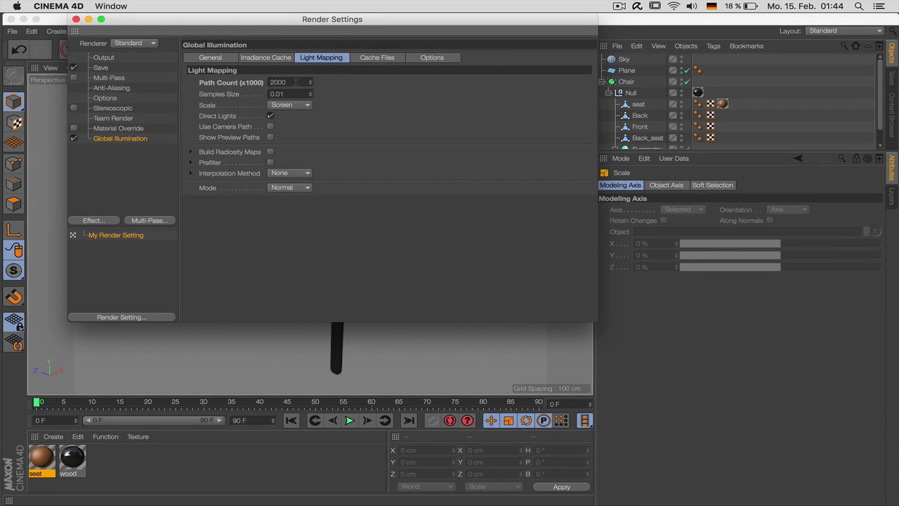
{"action": "left_click", "coordinate": [393, 63]}
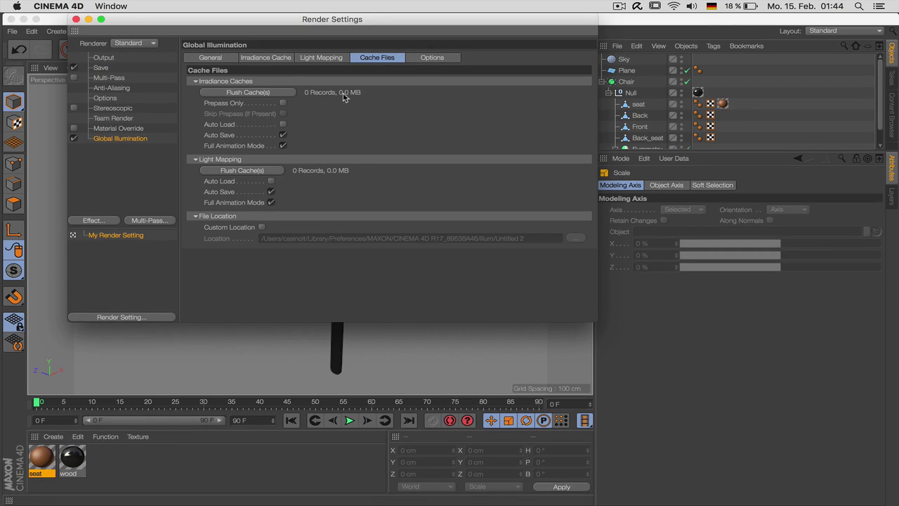
{"action": "left_click", "coordinate": [431, 58]}
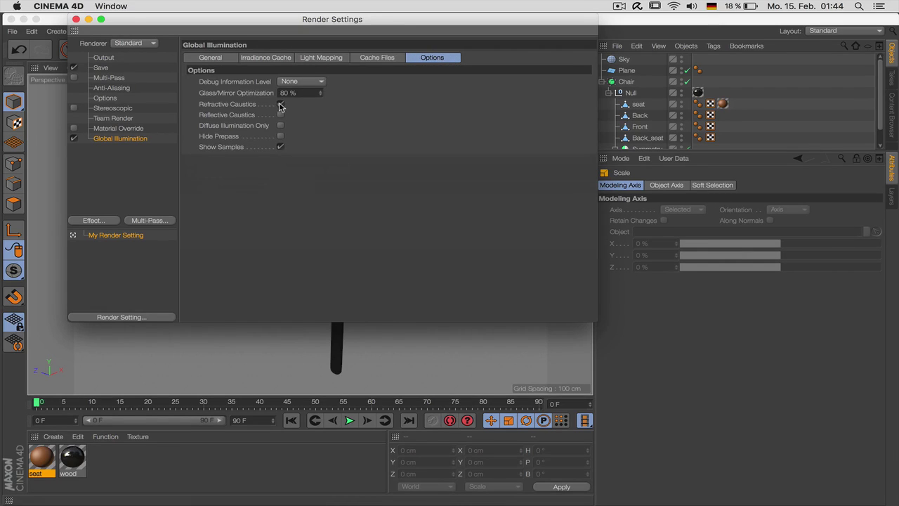
{"action": "left_click", "coordinate": [281, 105]}
{"action": "left_click", "coordinate": [281, 149]}
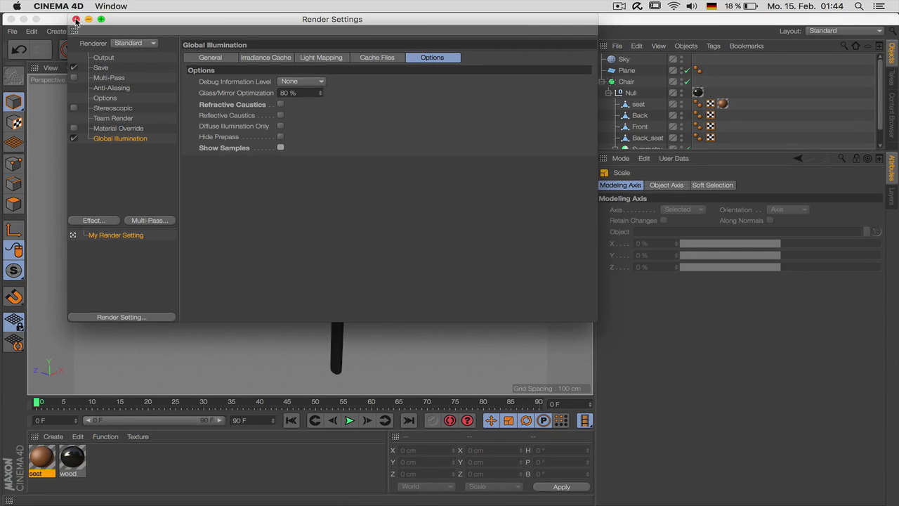
- Disable the Default Light and set the Bucket Sequence to Left to Right
{"action": "left_click", "coordinate": [105, 98]}
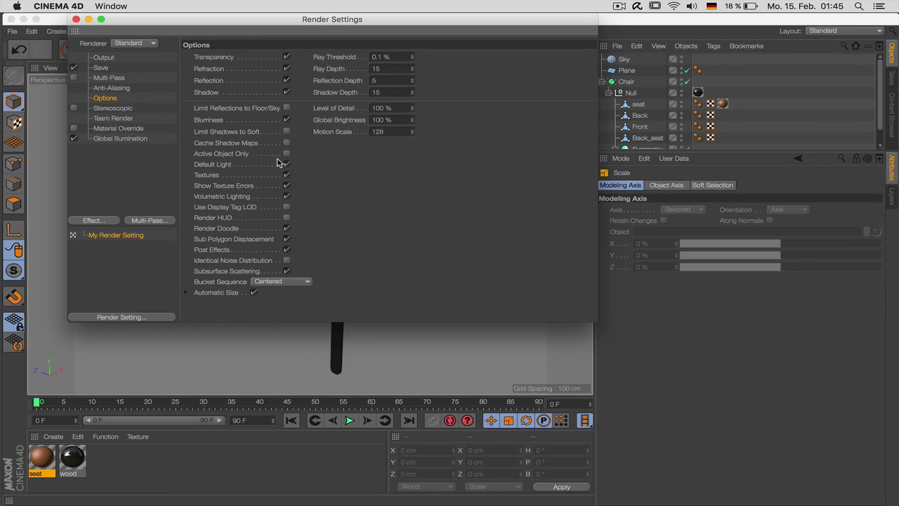
{"action": "left_click", "coordinate": [286, 165]}
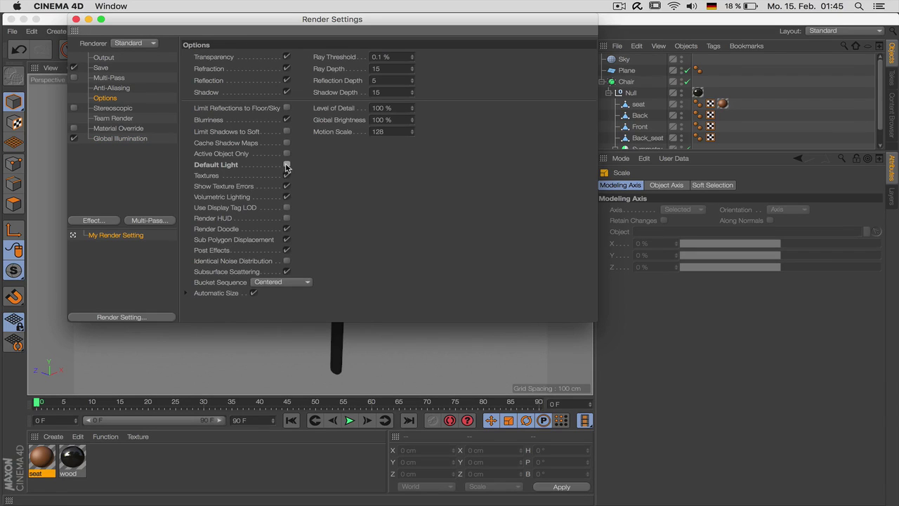
{"action": "left_click", "coordinate": [264, 281]}
{"action": "left_click", "coordinate": [276, 305]}
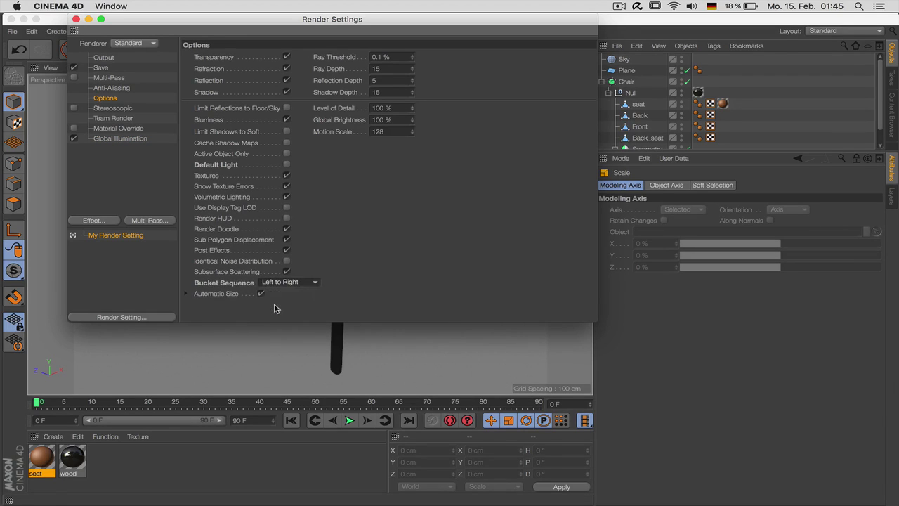
- Add a Cube and scale it into a thin slab panel
{"action": "left_click", "coordinate": [76, 19]}
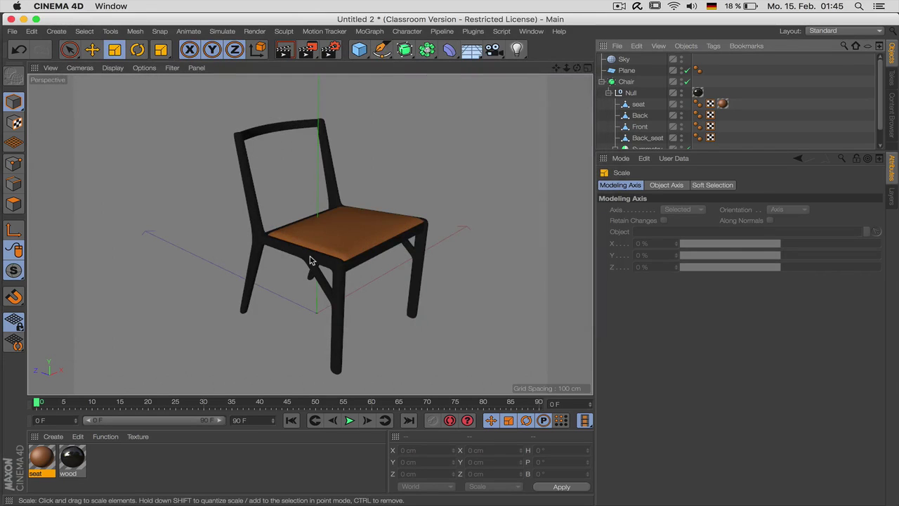
{"action": "key", "text": "ctrl+r"}
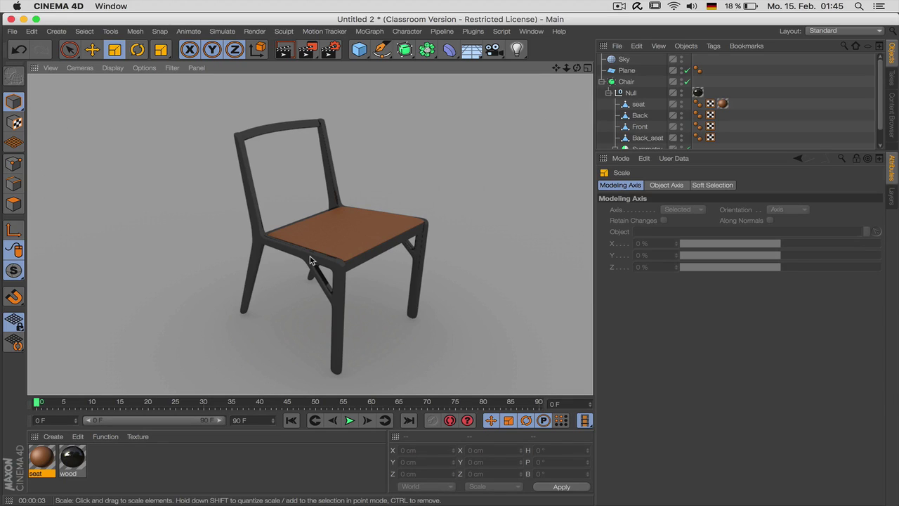
{"action": "left_click", "coordinate": [360, 50]}
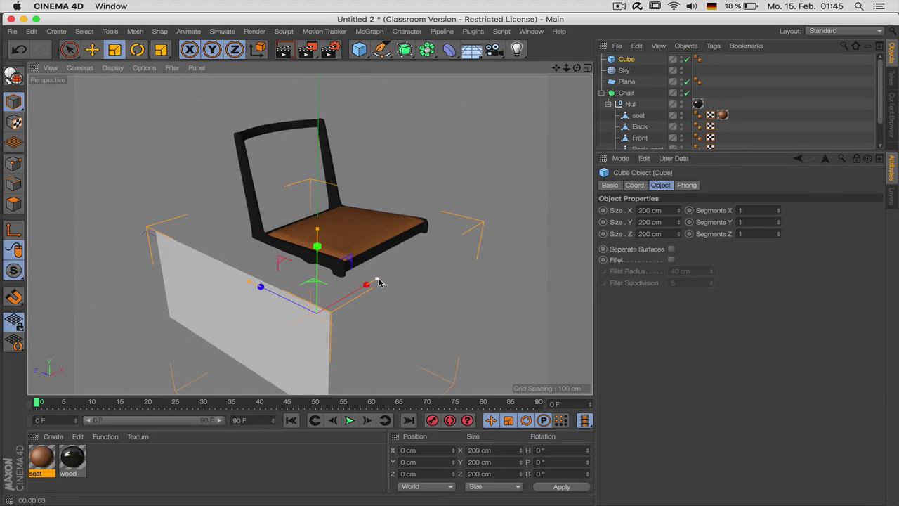
{"action": "left_click_drag", "start_coordinate": [377, 281], "coordinate": [321, 307]}
{"action": "left_click_drag", "start_coordinate": [257, 288], "coordinate": [278, 295]}
{"action": "mouse_move", "coordinate": [317, 231]}
{"action": "left_mouse_down"}
{"action": "mouse_move", "coordinate": [317, 262]}
{"action": "mouse_move", "coordinate": [309, 223]}
{"action": "left_mouse_up"}
{"action": "key", "text": "d"}
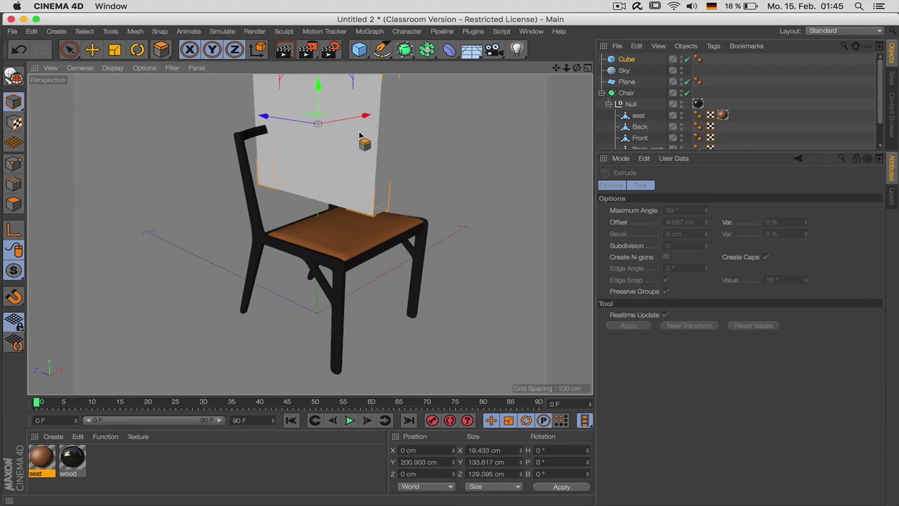
{"action": "key", "text": "9"}
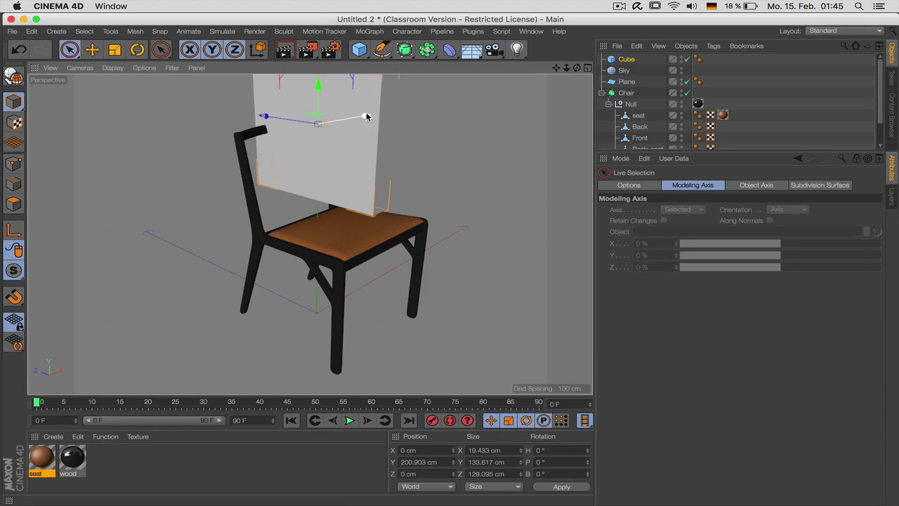
- Move the slab up and to the chair's right, then tilt it toward the chair
{"action": "left_click_drag", "start_coordinate": [366, 116], "coordinate": [539, 100]}
{"action": "left_click_drag", "start_coordinate": [567, 68], "coordinate": [562, 78]}
{"action": "left_click_drag", "start_coordinate": [441, 90], "coordinate": [457, 116]}
{"action": "key", "text": "r"}
{"action": "left_click_drag", "start_coordinate": [473, 146], "coordinate": [456, 132]}
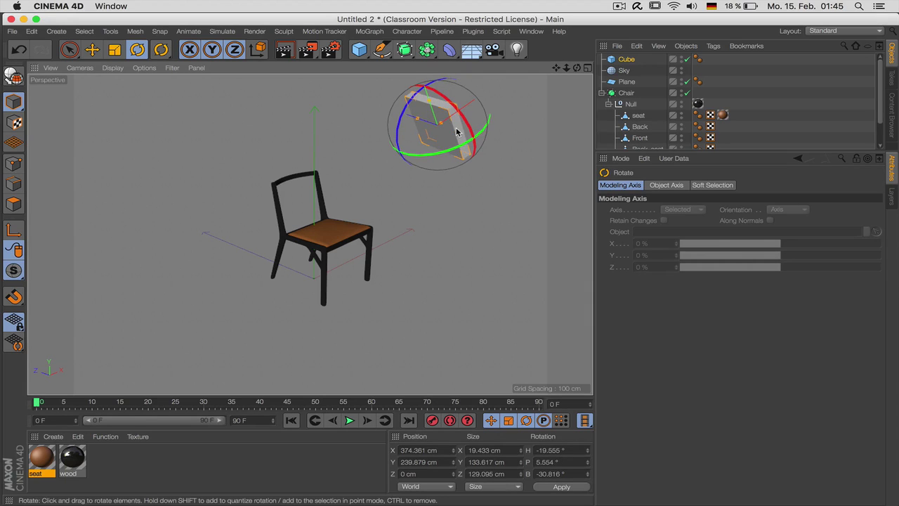
{"action": "left_click_drag", "start_coordinate": [430, 103], "coordinate": [412, 114]}
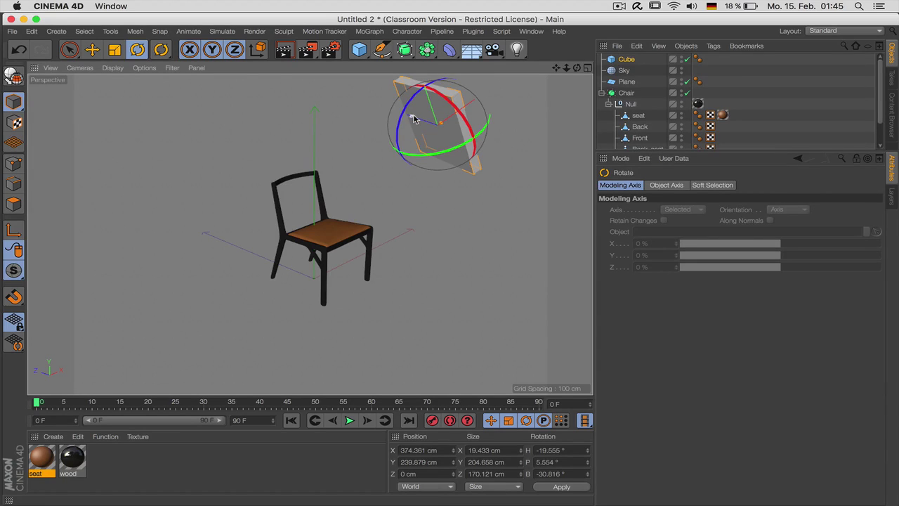
{"action": "mouse_move", "coordinate": [413, 118]}
{"action": "left_mouse_down"}
{"action": "mouse_move", "coordinate": [405, 114]}
{"action": "mouse_move", "coordinate": [402, 132]}
{"action": "left_mouse_up"}
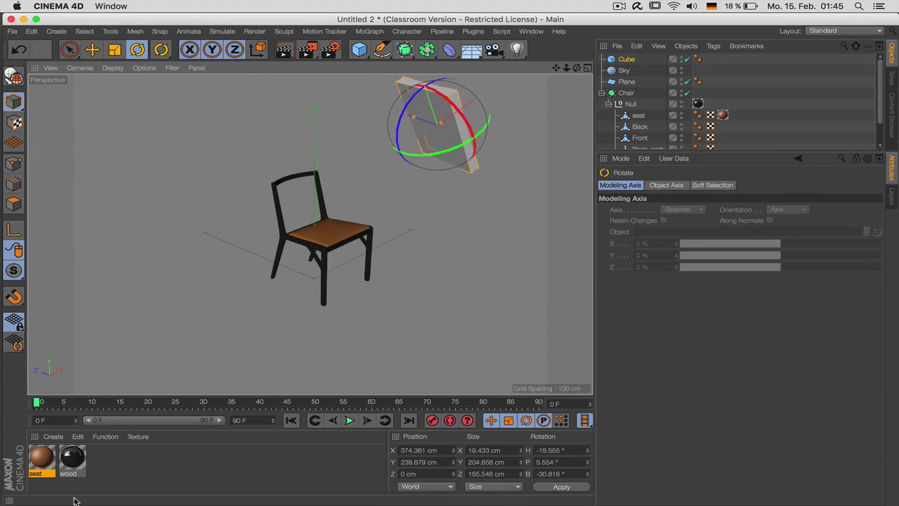
- Create a material named 'light' with Color and Reflectance channels disabled
{"action": "double_click", "coordinate": [119, 456]}
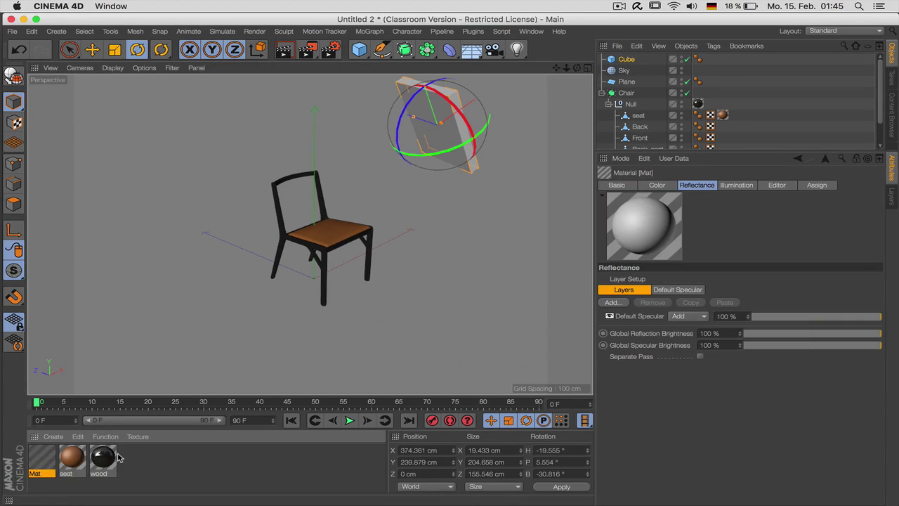
{"action": "double_click", "coordinate": [37, 474]}
{"action": "type", "text": "light"}
{"action": "key", "text": "Return"}
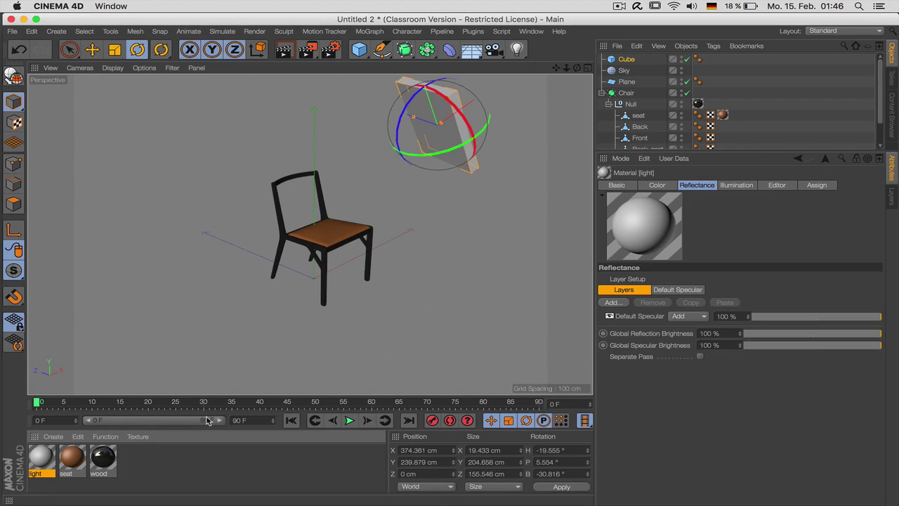
{"action": "left_click", "coordinate": [617, 185]}
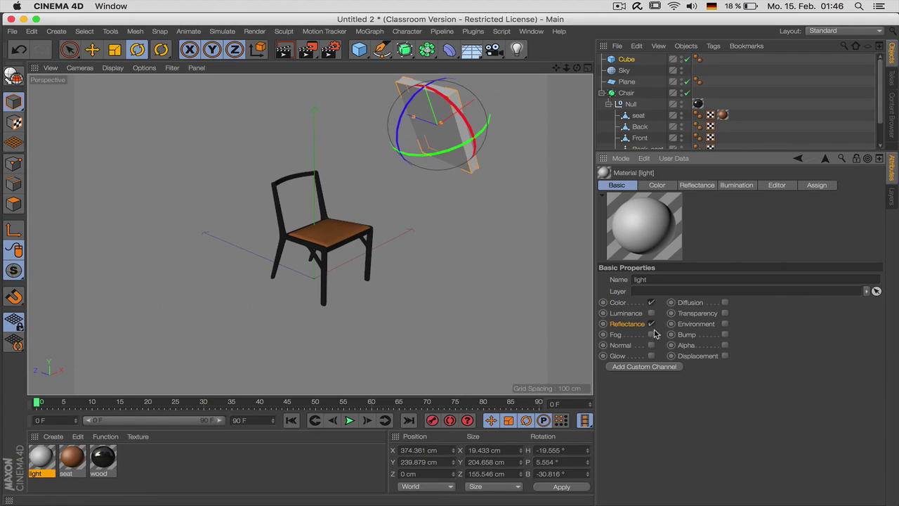
{"action": "left_click", "coordinate": [652, 303]}
{"action": "left_click", "coordinate": [651, 324]}
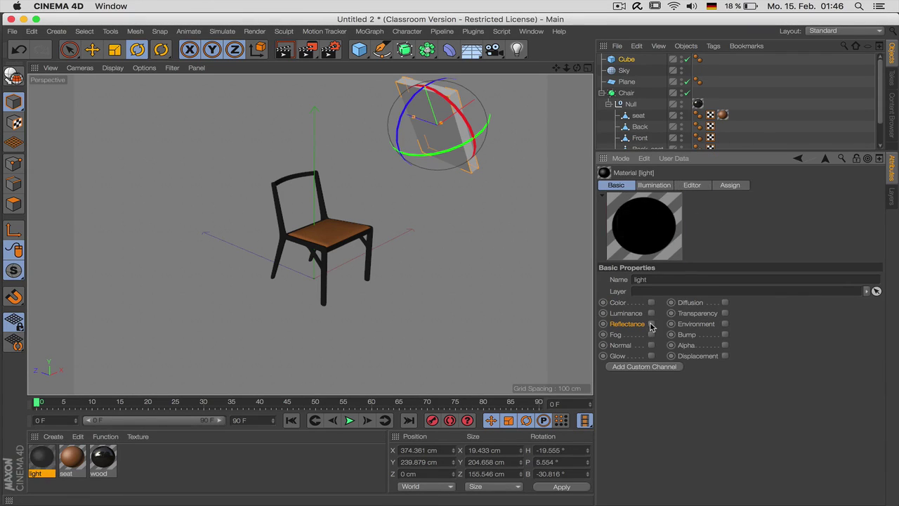
- Enable Luminance with a Kelvin temperature colour of about 5362 K
{"action": "left_click", "coordinate": [651, 314]}
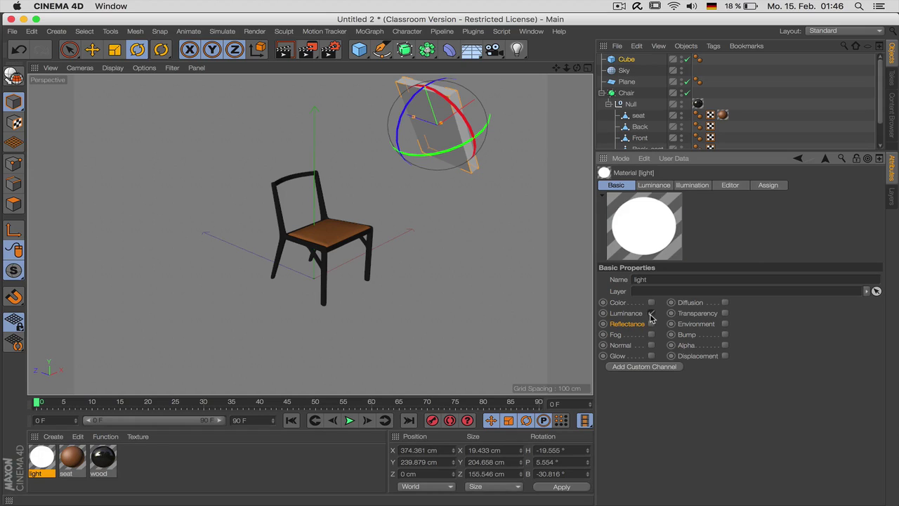
{"action": "left_click", "coordinate": [662, 187]}
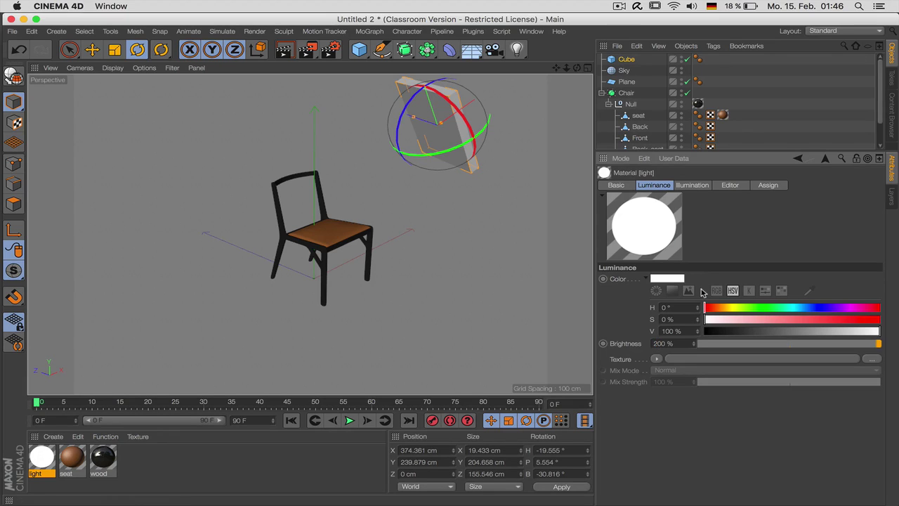
{"action": "left_click", "coordinate": [749, 292]}
{"action": "left_click", "coordinate": [806, 308]}
{"action": "left_click", "coordinate": [835, 309]}
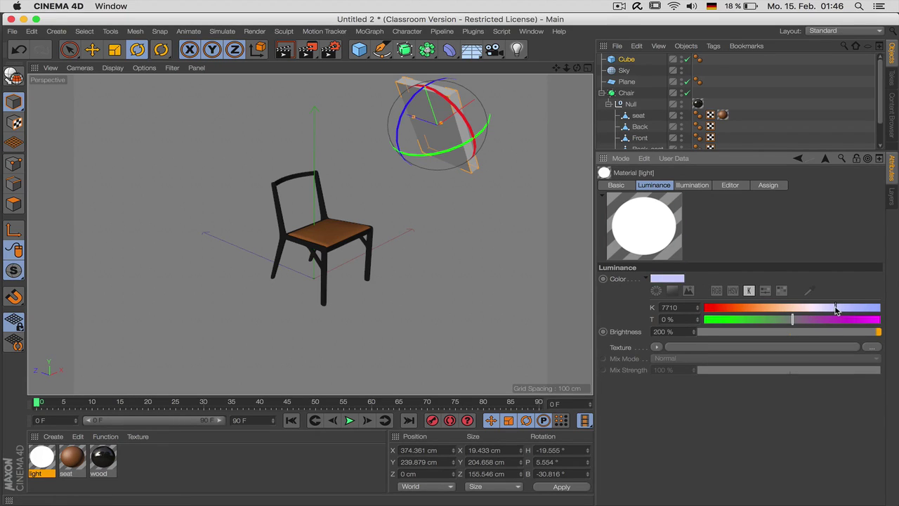
{"action": "mouse_move", "coordinate": [792, 312]}
{"action": "left_mouse_down"}
{"action": "mouse_move", "coordinate": [810, 310]}
{"action": "mouse_move", "coordinate": [796, 312]}
{"action": "left_mouse_up"}
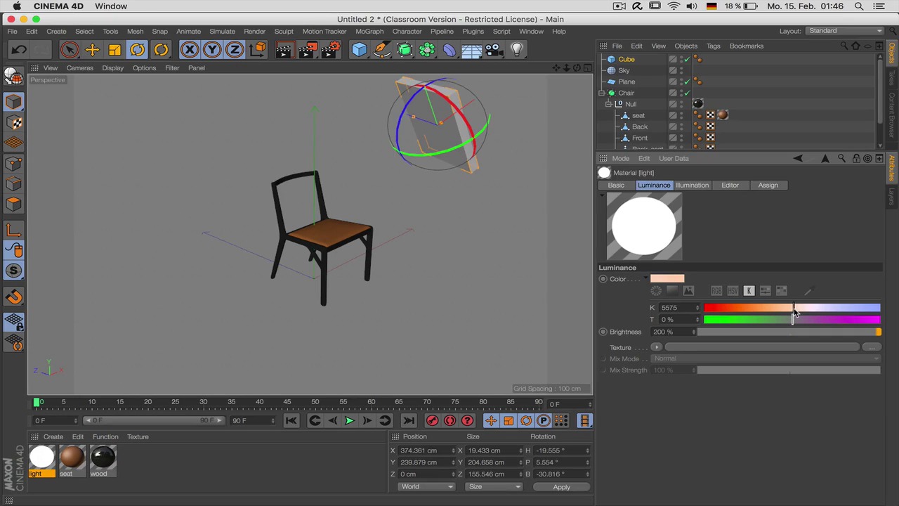
- Turn on GI Area Light in the material's Illumination settings
{"action": "left_click", "coordinate": [692, 186]}
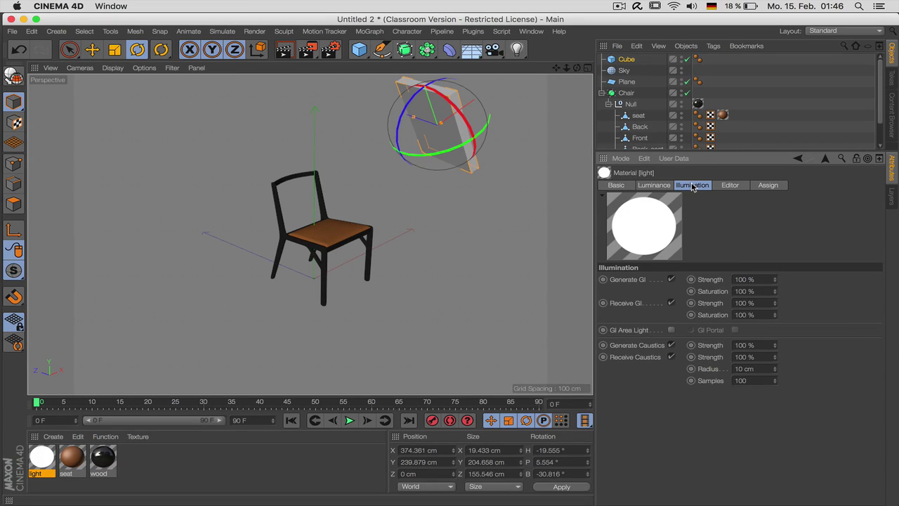
{"action": "left_click", "coordinate": [671, 330]}
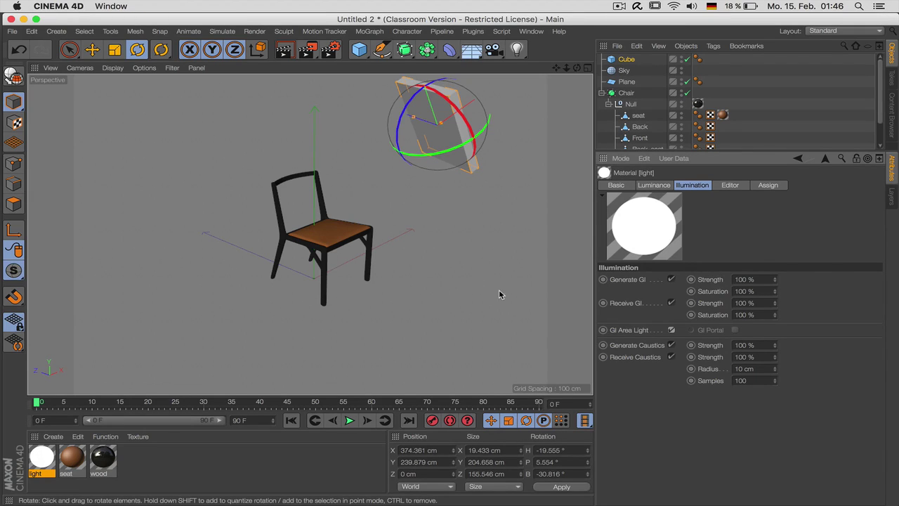
{"action": "left_click", "coordinate": [628, 330]}
- Apply the light material to the Cube and rename it 'Light'
{"action": "left_click_drag", "start_coordinate": [42, 464], "coordinate": [627, 61]}
{"action": "double_click", "coordinate": [627, 59]}
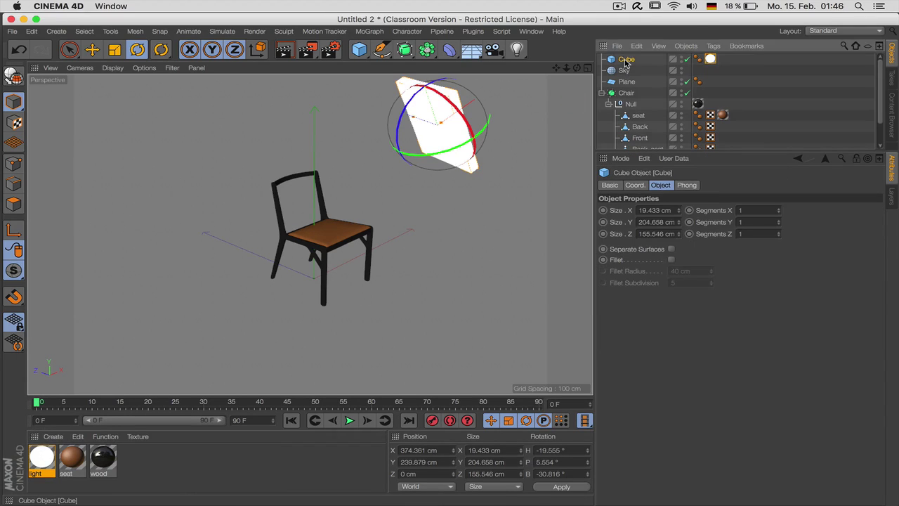
{"action": "type", "text": "l"}
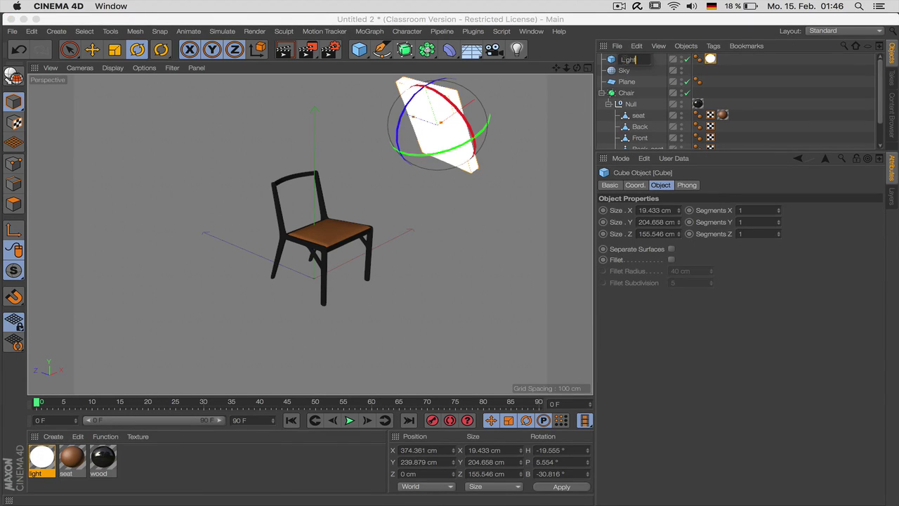
{"action": "key", "text": "Return"}
- Turn off Receive GI and caustics for the light panel, then render the view
{"action": "double_click", "coordinate": [711, 59]}
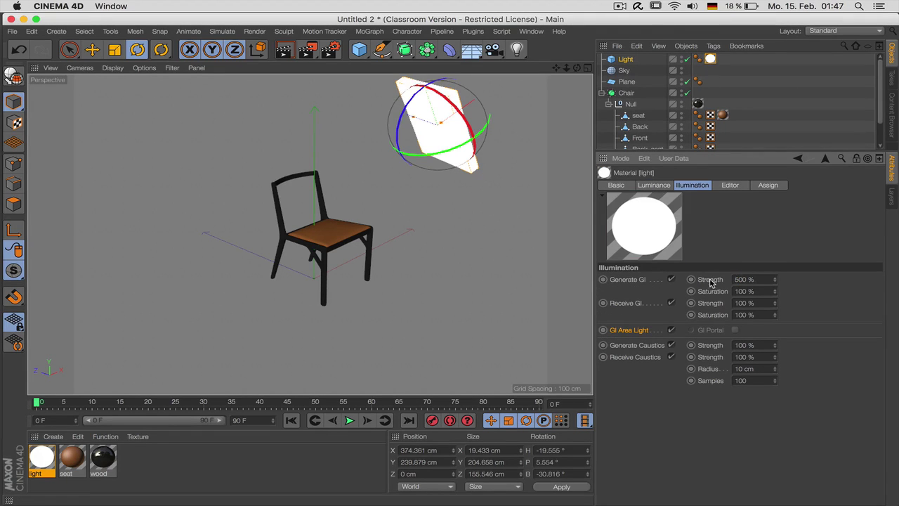
{"action": "left_click", "coordinate": [671, 303]}
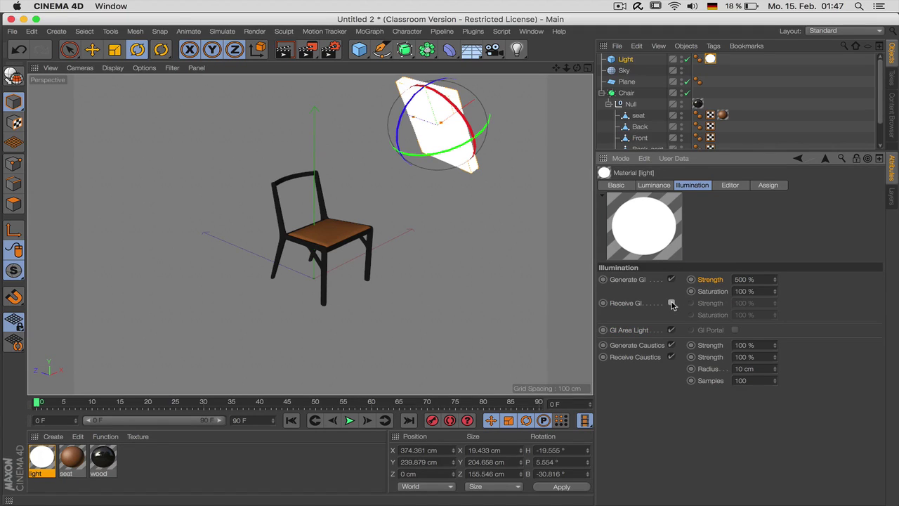
{"action": "left_click", "coordinate": [671, 346]}
{"action": "left_click", "coordinate": [672, 357]}
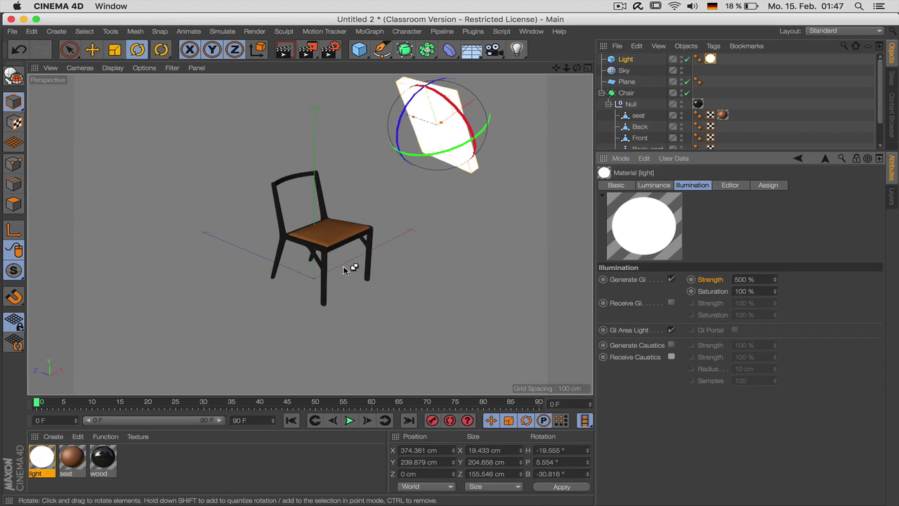
{"action": "key", "text": "super+r"}
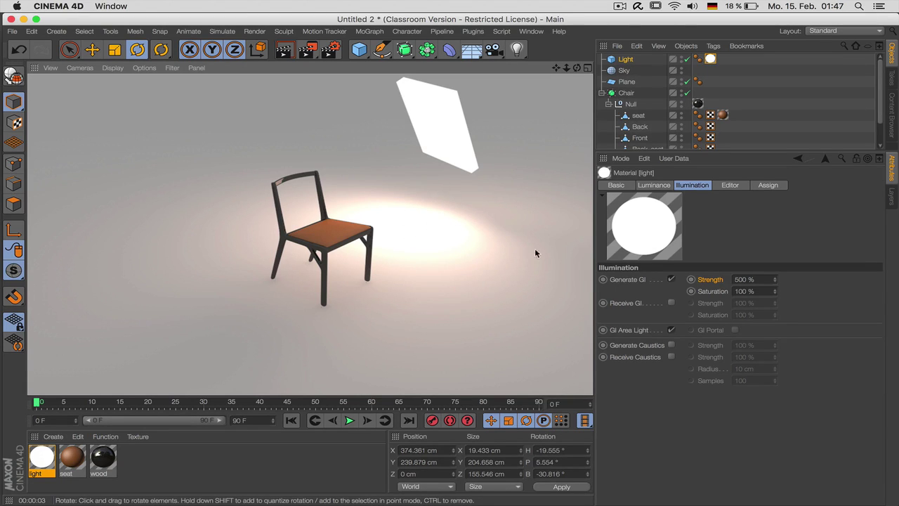
- Give the Sky object a custom grey display colour
{"action": "left_click", "coordinate": [623, 71]}
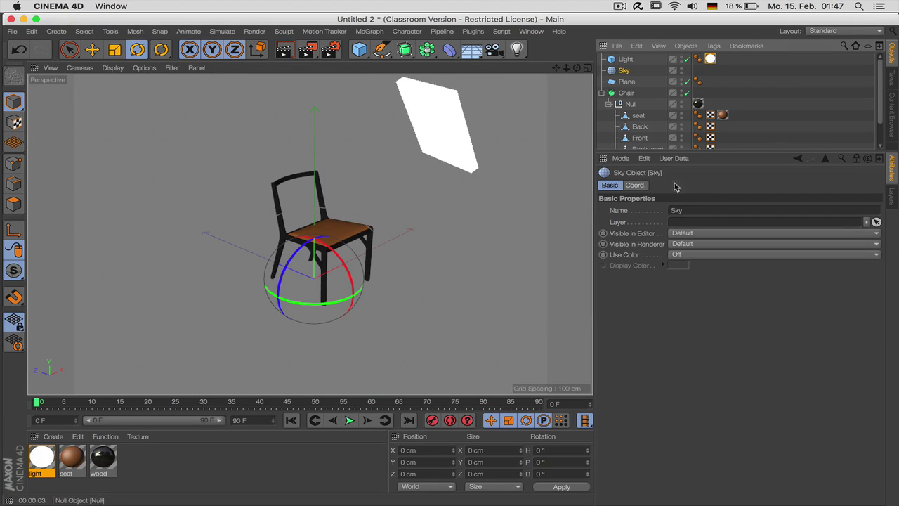
{"action": "left_click", "coordinate": [680, 255]}
{"action": "left_click", "coordinate": [689, 290]}
{"action": "left_click", "coordinate": [682, 266]}
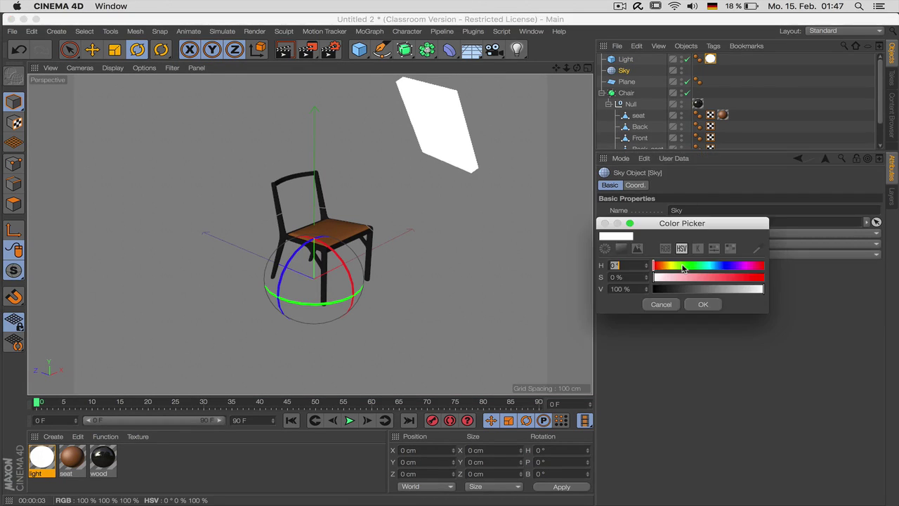
{"action": "left_click_drag", "start_coordinate": [688, 289], "coordinate": [697, 291]}
{"action": "left_click", "coordinate": [703, 305]}
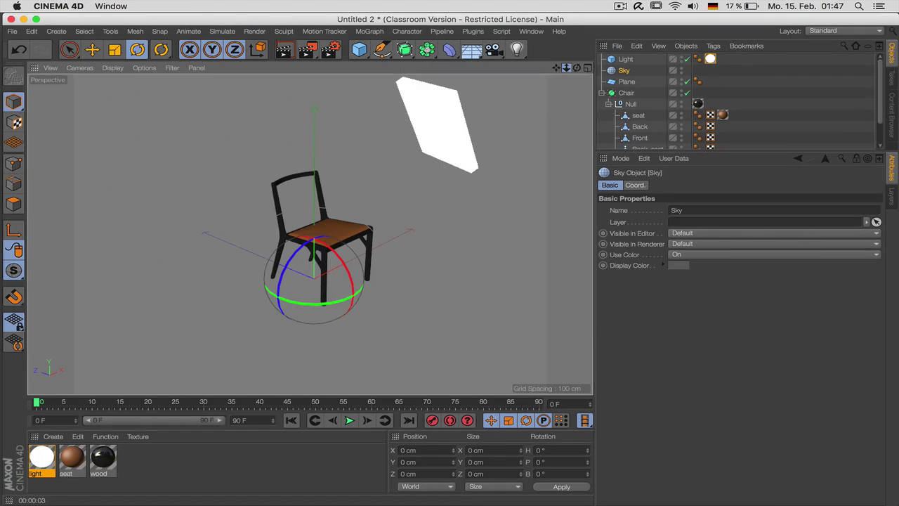
{"action": "scroll", "coordinate": [309, 234], "scroll_direction": "up", "scroll_amount": 3}
{"action": "scroll", "coordinate": [309, 234], "scroll_direction": "down", "scroll_amount": 1}
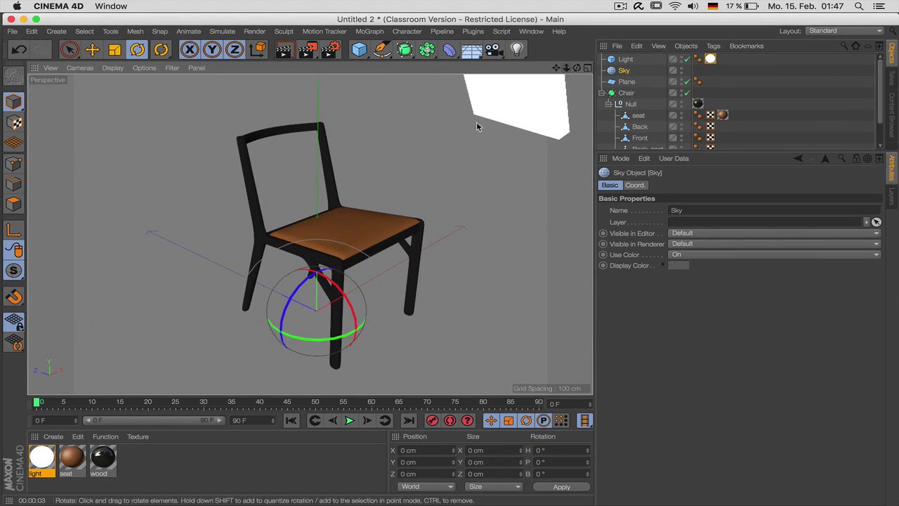
- Add a camera with a 50 mm Normal Lens and pull it back from the chair
{"action": "left_click_drag", "start_coordinate": [492, 50], "coordinate": [541, 64]}
{"action": "left_click", "coordinate": [688, 60]}
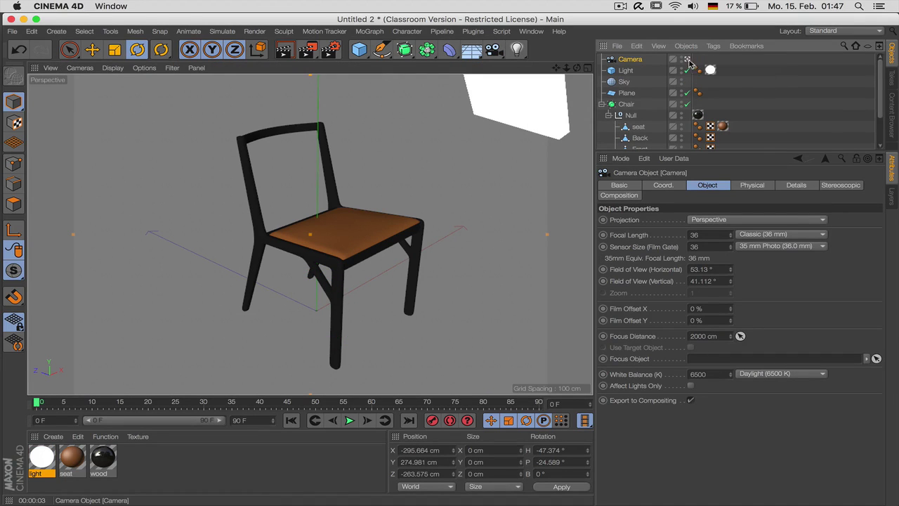
{"action": "left_click", "coordinate": [741, 236]}
{"action": "left_click", "coordinate": [778, 292]}
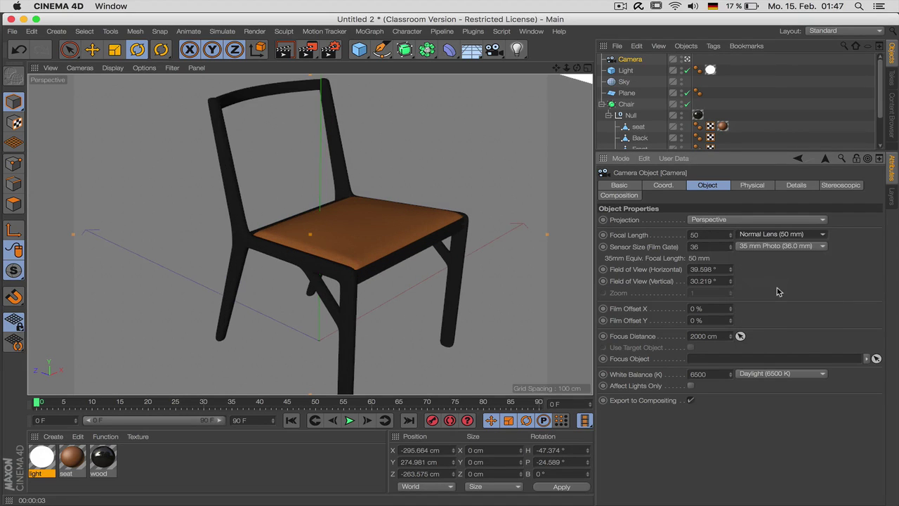
{"action": "mouse_move", "coordinate": [566, 68]}
{"action": "left_mouse_down"}
{"action": "mouse_move", "coordinate": [548, 71]}
{"action": "mouse_move", "coordinate": [572, 66]}
{"action": "left_mouse_up"}
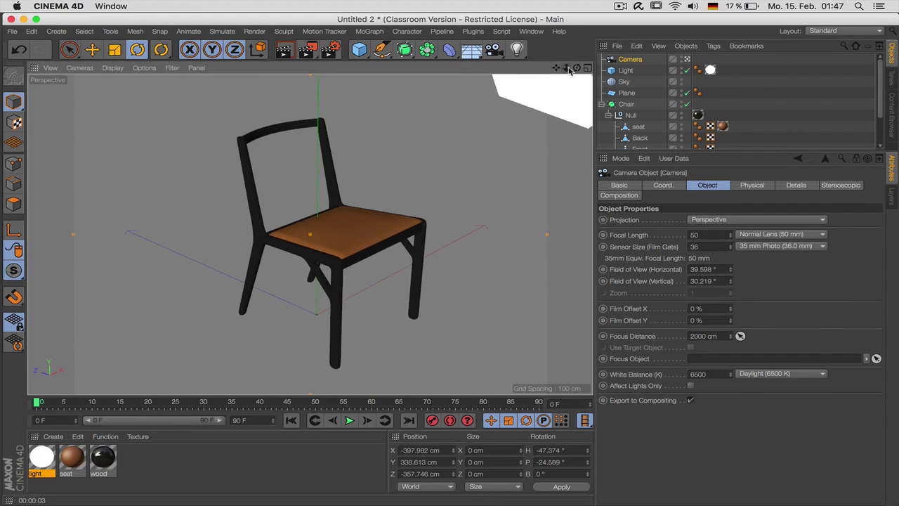
- Move the Light panel farther away from the chair
{"action": "left_click", "coordinate": [530, 92]}
{"action": "key", "text": "e"}
{"action": "left_click_drag", "start_coordinate": [485, 156], "coordinate": [542, 101]}
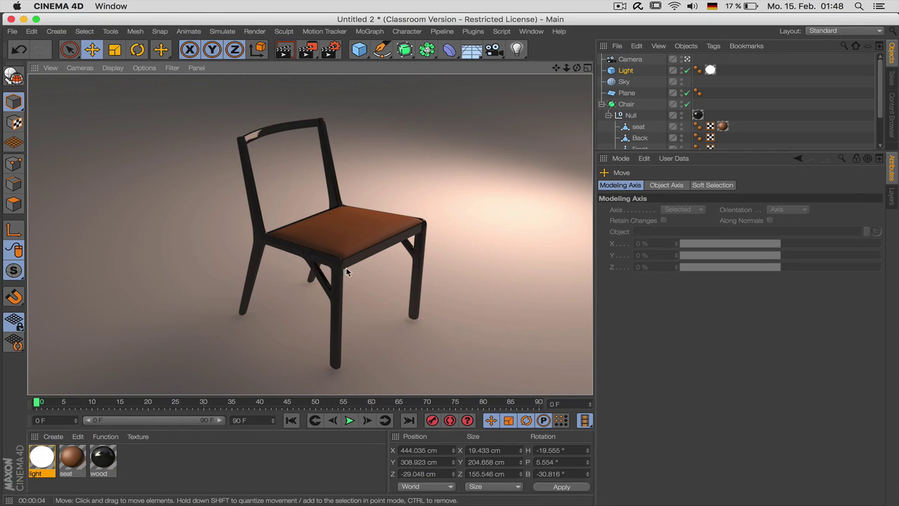
- Increase the Light panel's Size Y to make it taller
{"action": "left_click", "coordinate": [625, 71]}
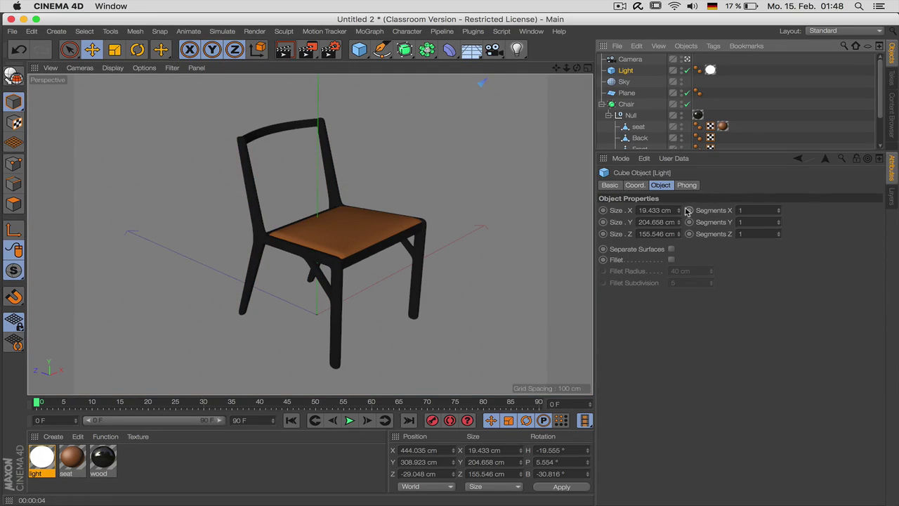
{"action": "left_click_drag", "start_coordinate": [679, 223], "coordinate": [679, 197]}
{"action": "left_click", "coordinate": [636, 186]}
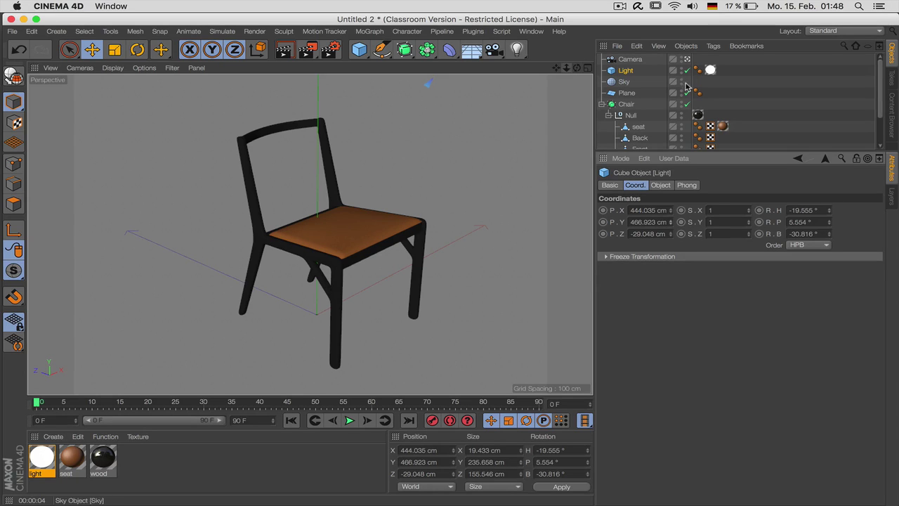
- Add a Protection tag to the Camera to lock it
{"action": "left_click", "coordinate": [631, 59]}
{"action": "right_click", "coordinate": [631, 59]}
{"action": "mouse_move", "coordinate": [660, 65]}
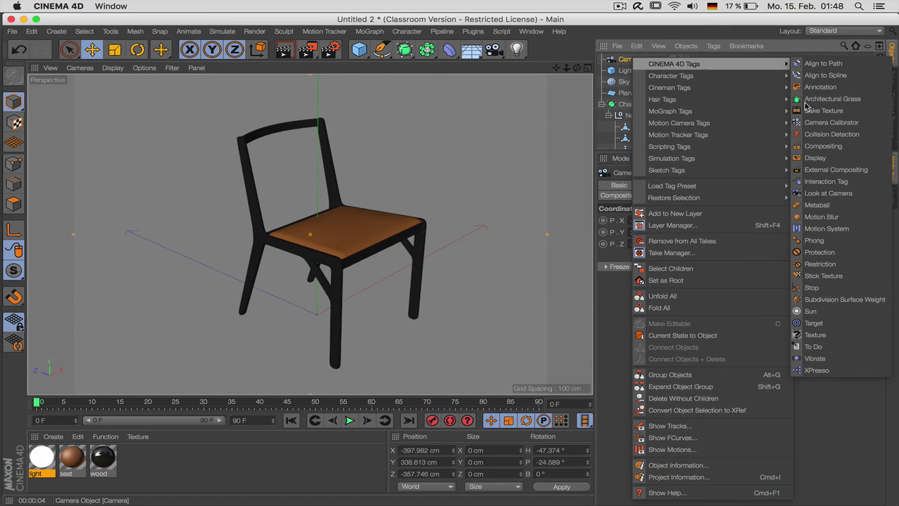
{"action": "left_click", "coordinate": [819, 251]}
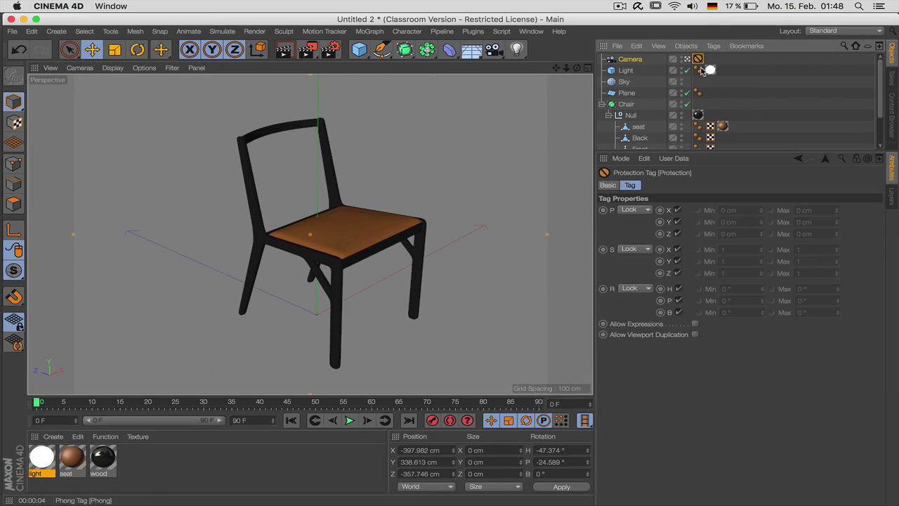
- Reposition and widen the light panel, then look through the Camera again
{"action": "left_click_drag", "start_coordinate": [574, 68], "coordinate": [562, 68]}
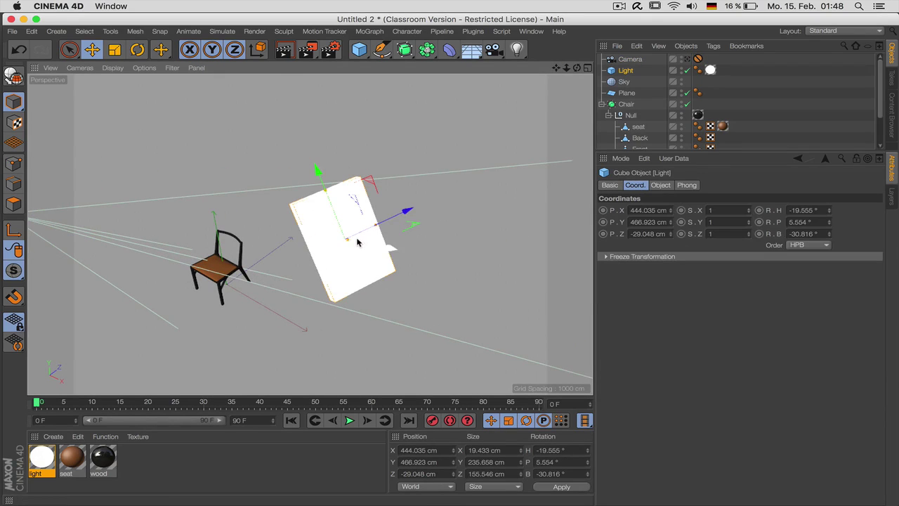
{"action": "left_click_drag", "start_coordinate": [407, 211], "coordinate": [351, 241]}
{"action": "left_click_drag", "start_coordinate": [298, 201], "coordinate": [295, 173]}
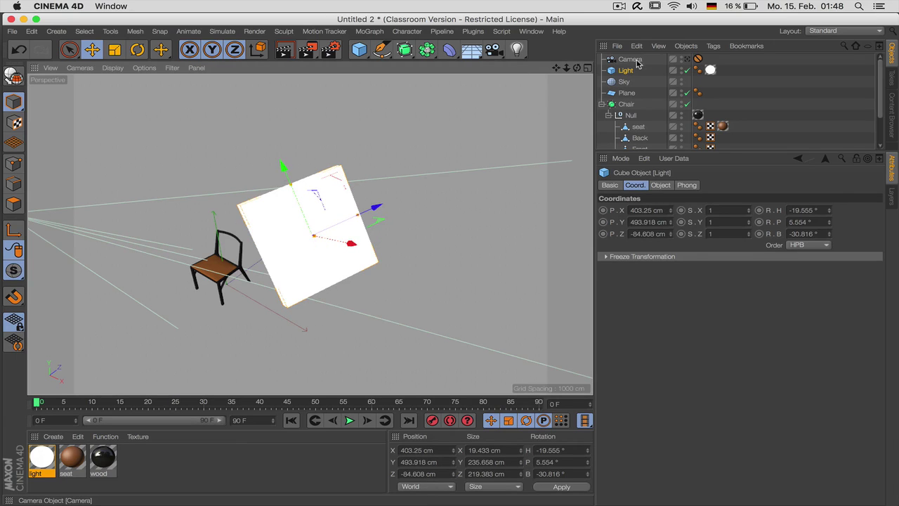
{"action": "left_click", "coordinate": [630, 59]}
{"action": "left_click", "coordinate": [688, 60]}
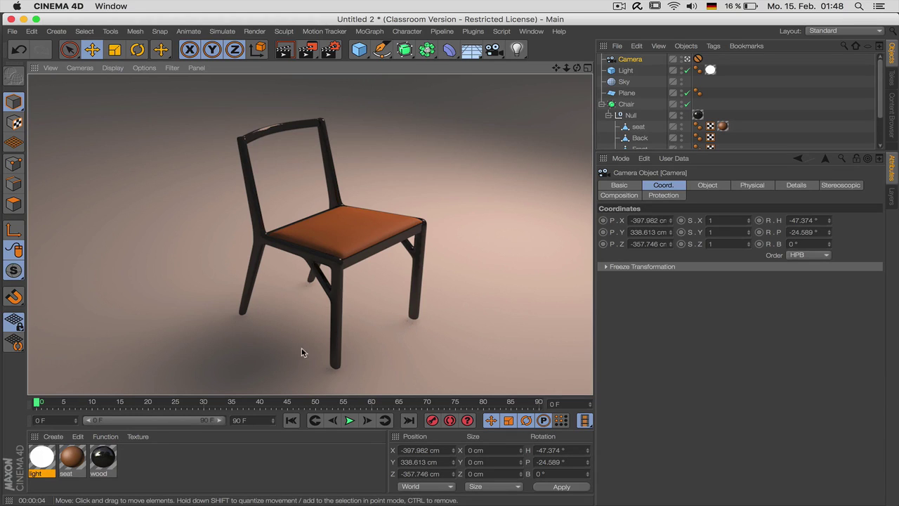
- Set GI Record Density and Samples both to Medium
{"action": "left_click", "coordinate": [330, 49]}
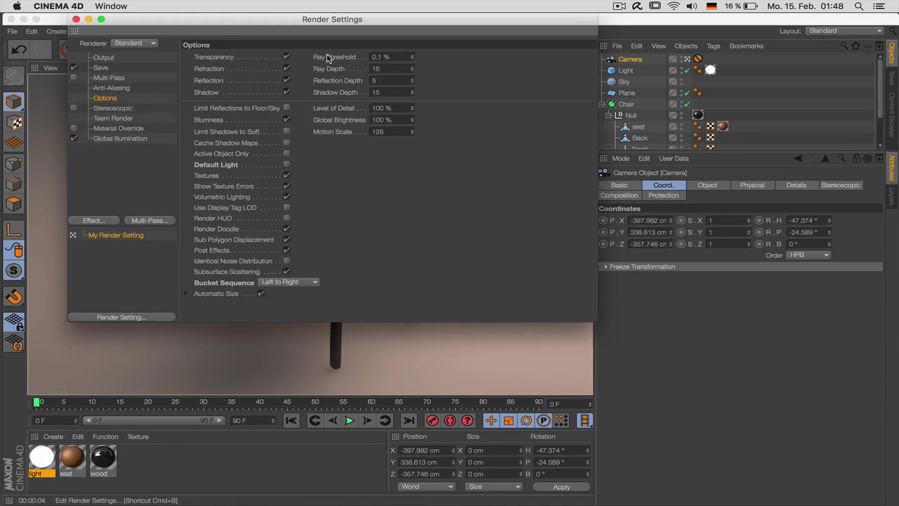
{"action": "left_click", "coordinate": [133, 139]}
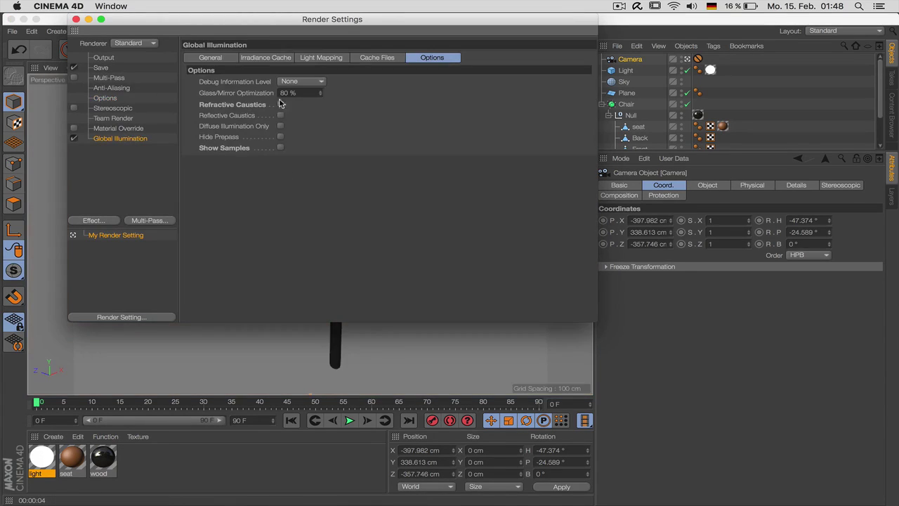
{"action": "left_click", "coordinate": [258, 59]}
{"action": "left_click", "coordinate": [282, 81]}
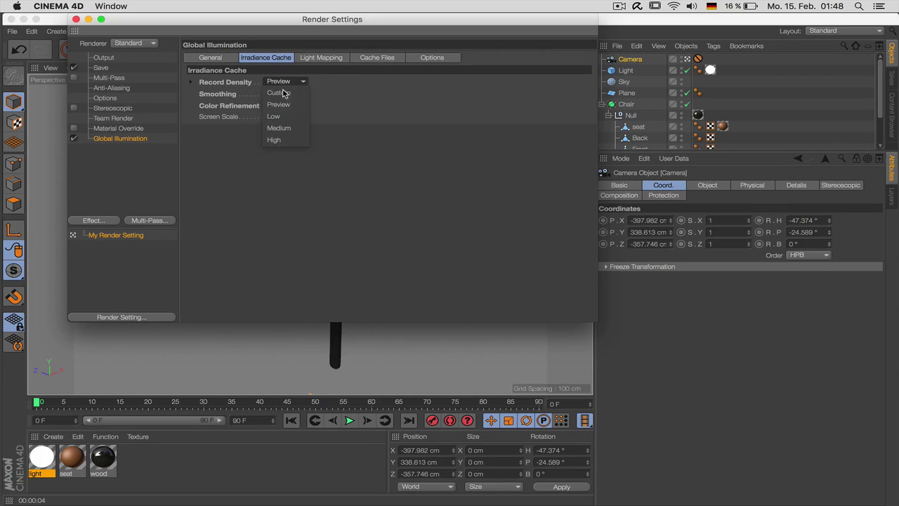
{"action": "left_click", "coordinate": [287, 128]}
{"action": "left_click", "coordinate": [213, 58]}
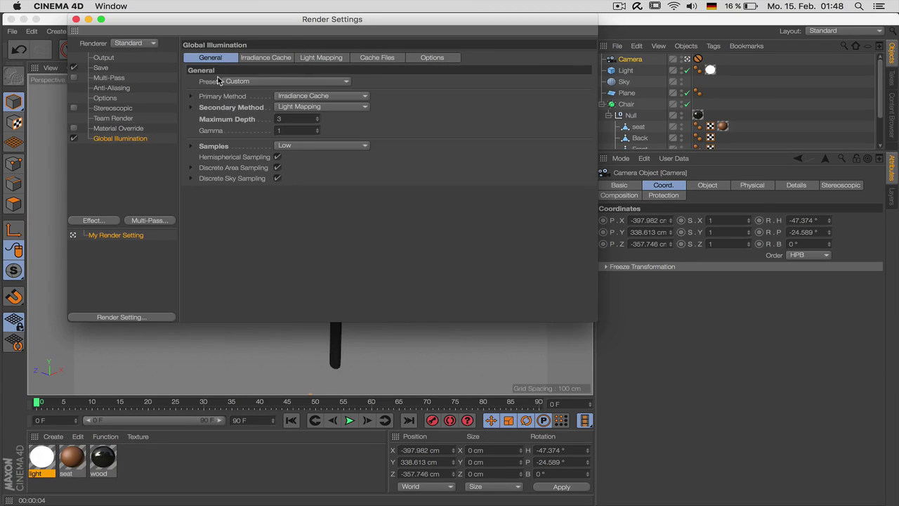
{"action": "left_click", "coordinate": [294, 148]}
{"action": "left_click", "coordinate": [304, 187]}
- Raise the Light Mapping path count to 5000
{"action": "left_click", "coordinate": [334, 58]}
{"action": "double_click", "coordinate": [295, 83]}
{"action": "type", "text": "5000"}
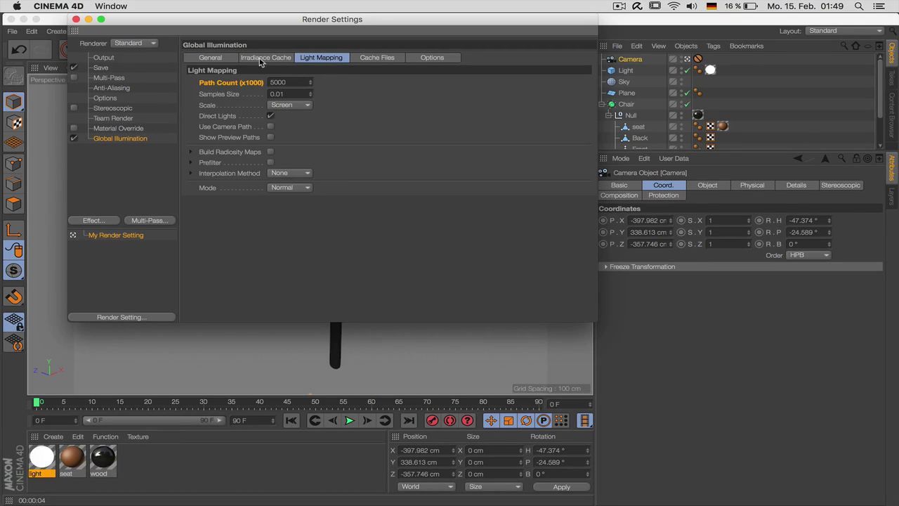
{"action": "left_click", "coordinate": [211, 58]}
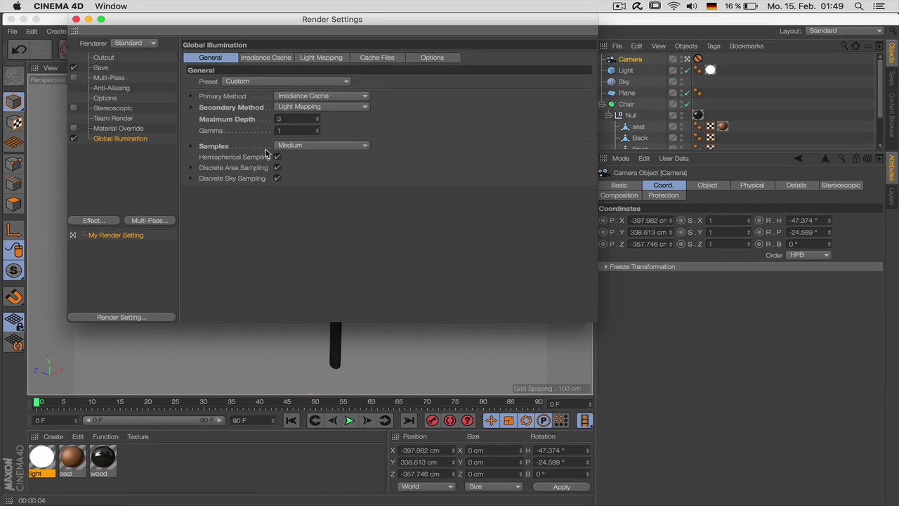
{"action": "left_click", "coordinate": [76, 19]}
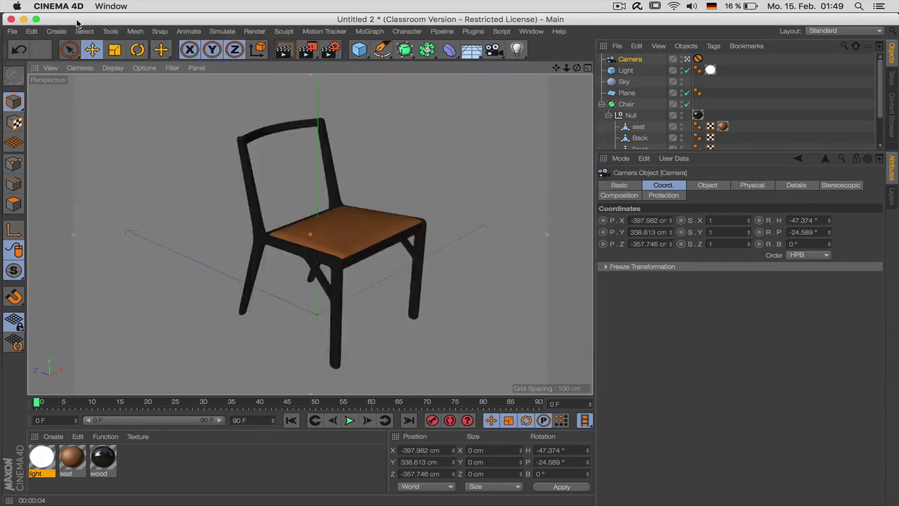
- Render the viewport, then create a 'floor' material with a 30% value colour
{"action": "key", "text": "ctrl+r"}
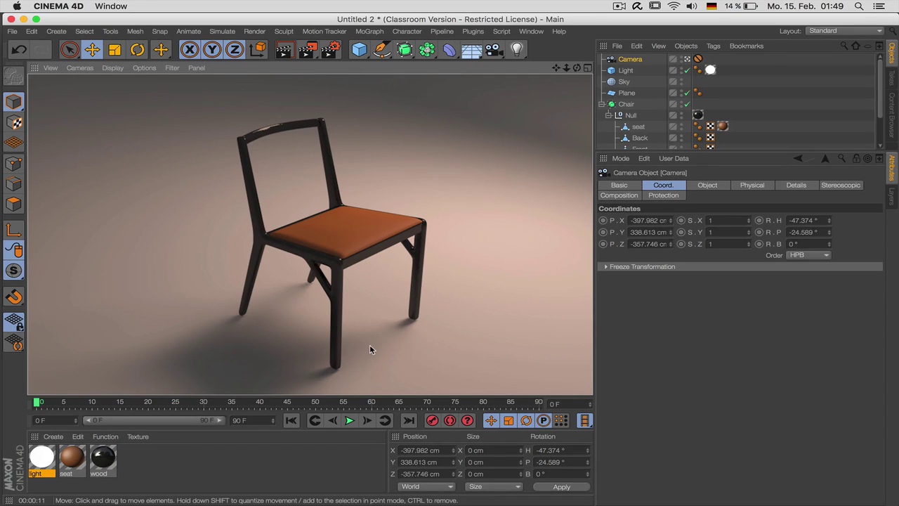
{"action": "double_click", "coordinate": [193, 471]}
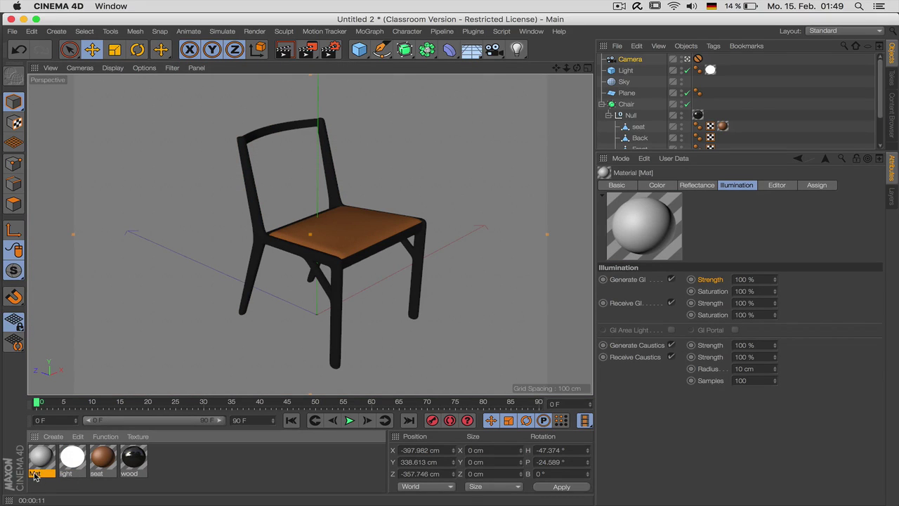
{"action": "double_click", "coordinate": [35, 474]}
{"action": "type", "text": "floor"}
{"action": "key", "text": "Return"}
{"action": "left_click", "coordinate": [657, 184]}
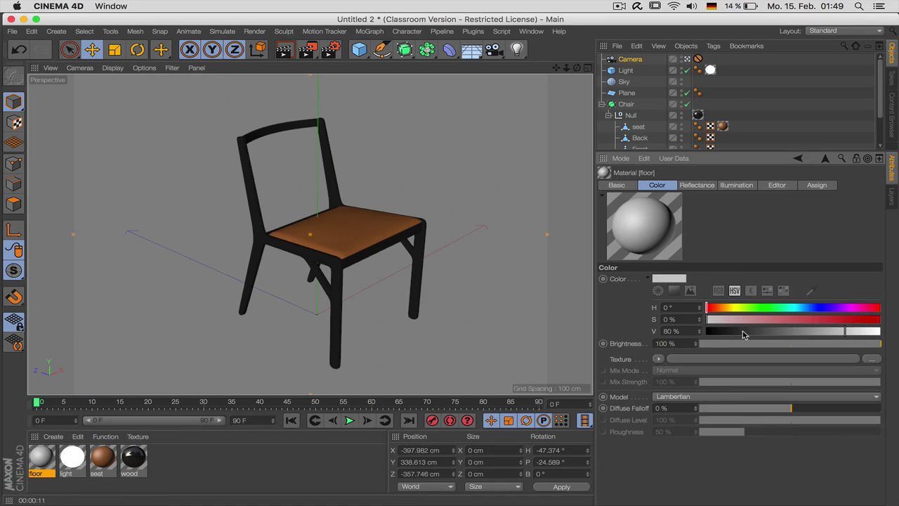
{"action": "left_click", "coordinate": [757, 331]}
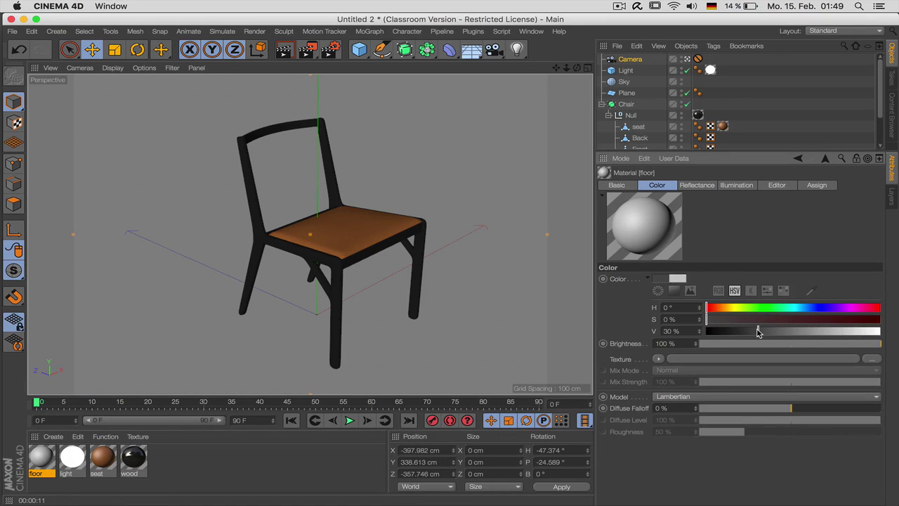
- Replace the default specular with a Beckmann reflection layer at lowered brightness, 6 subdivisions
{"action": "left_click", "coordinate": [697, 185]}
{"action": "left_click", "coordinate": [638, 317]}
{"action": "left_click", "coordinate": [653, 302]}
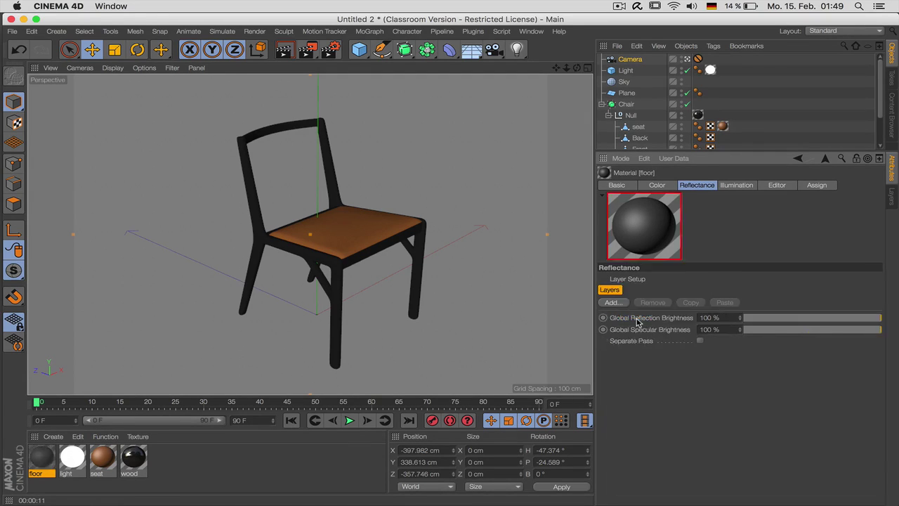
{"action": "left_click", "coordinate": [612, 302]}
{"action": "left_click", "coordinate": [656, 307]}
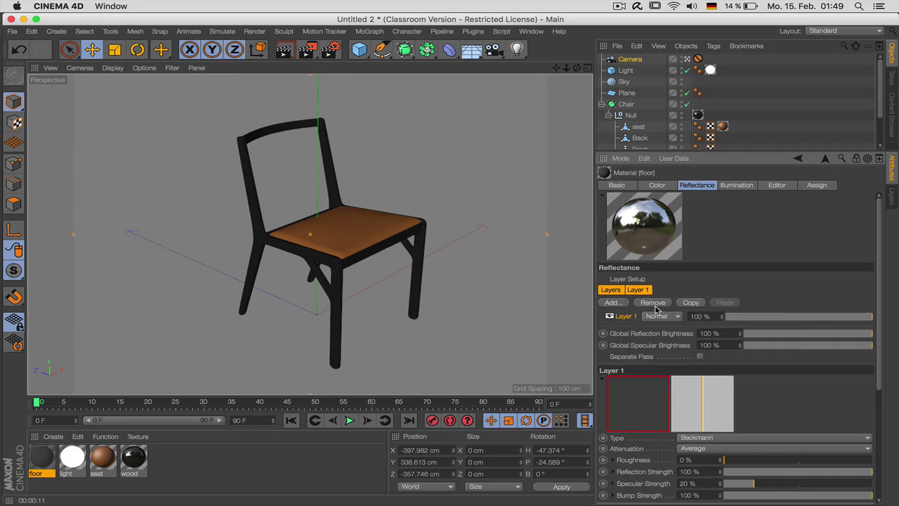
{"action": "left_click", "coordinate": [770, 334]}
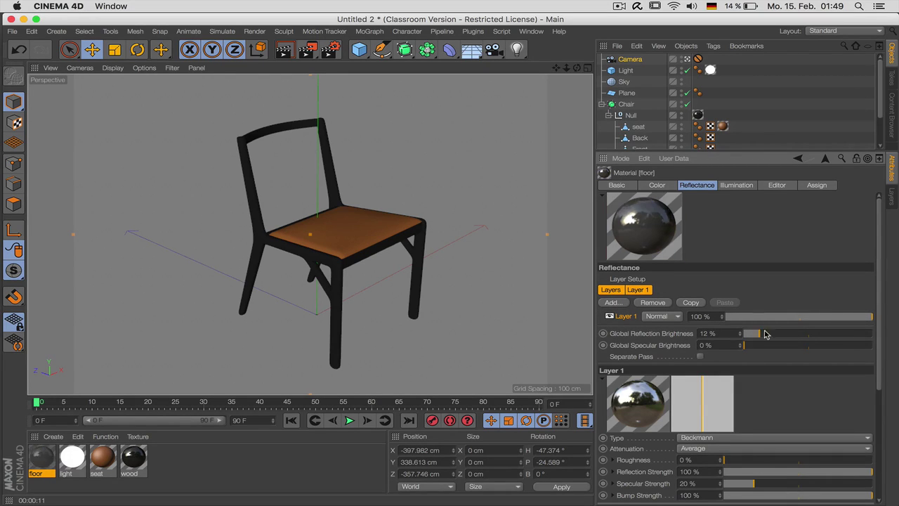
{"action": "left_click_drag", "start_coordinate": [881, 330], "coordinate": [878, 460]}
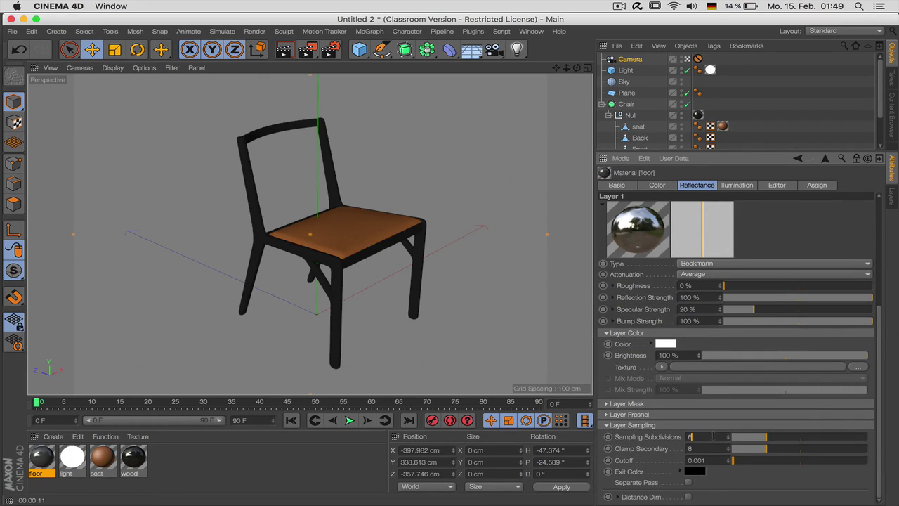
{"action": "key", "text": "Return"}
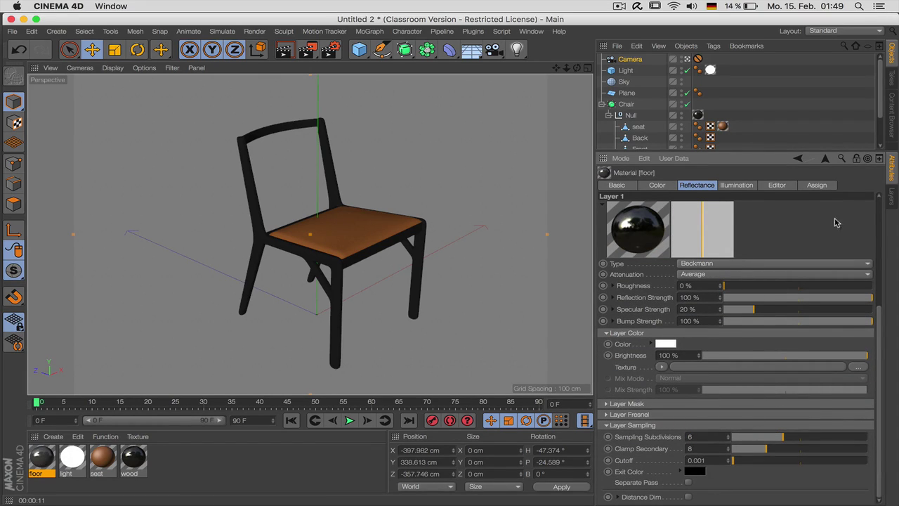
- Set reflection roughness to about 20% and apply the floor material to the Plane
{"action": "scroll", "coordinate": [878, 321], "scroll_direction": "up", "scroll_amount": 6}
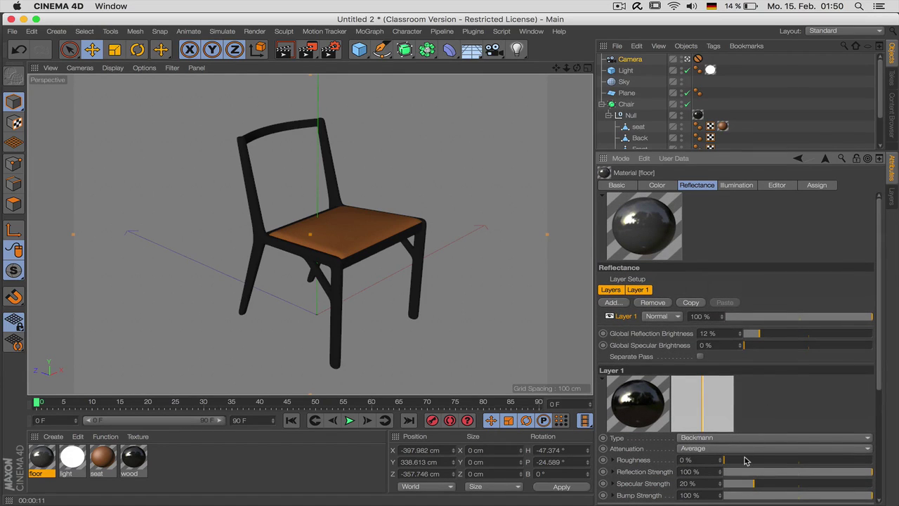
{"action": "left_click_drag", "start_coordinate": [742, 460], "coordinate": [754, 463]}
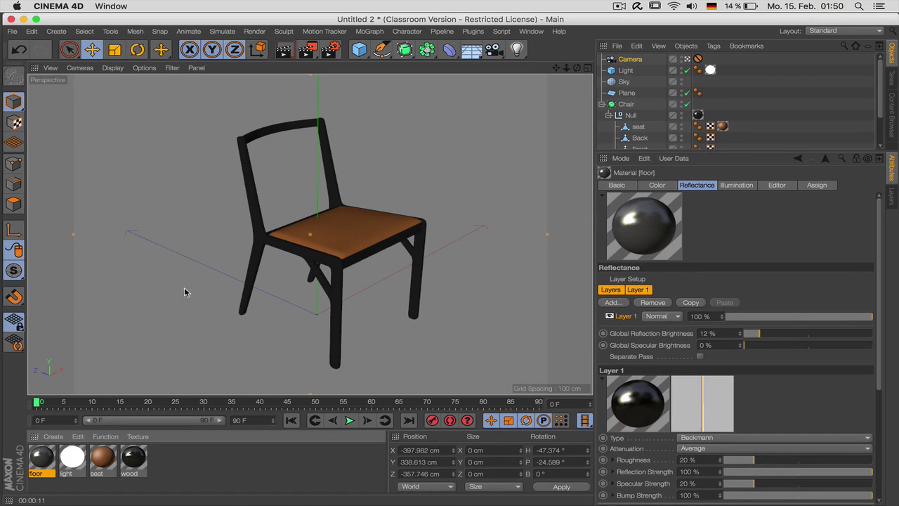
{"action": "left_click_drag", "start_coordinate": [45, 459], "coordinate": [185, 293]}
- Render the viewport, then lighten the floor material's colour to 76% value grey
{"action": "left_click", "coordinate": [770, 116]}
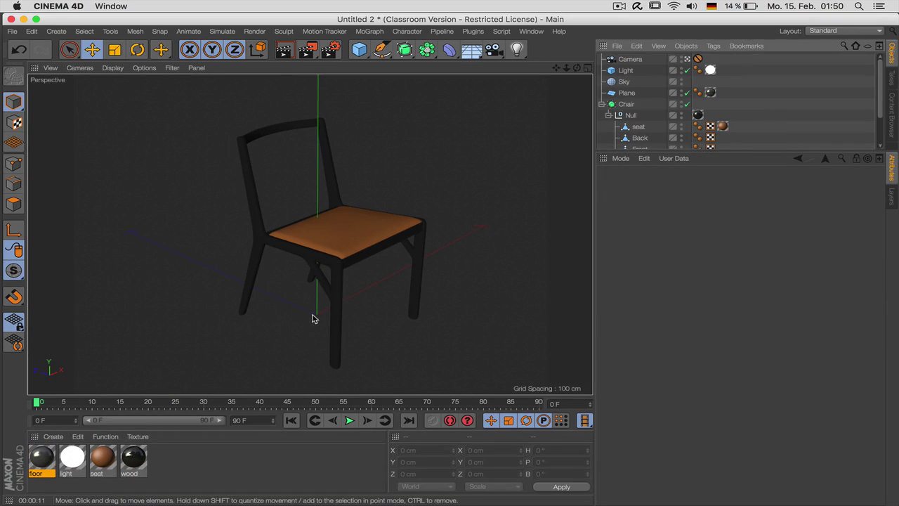
{"action": "key", "text": "super+r"}
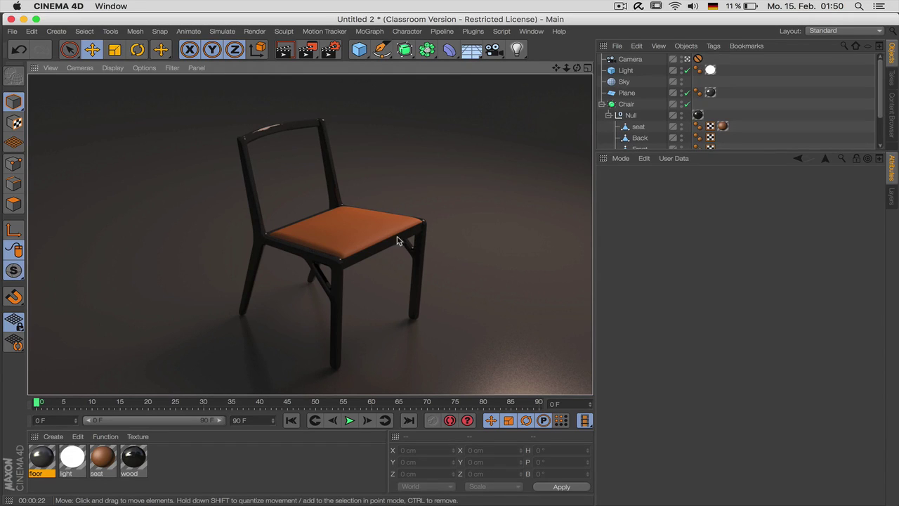
{"action": "left_click", "coordinate": [42, 464]}
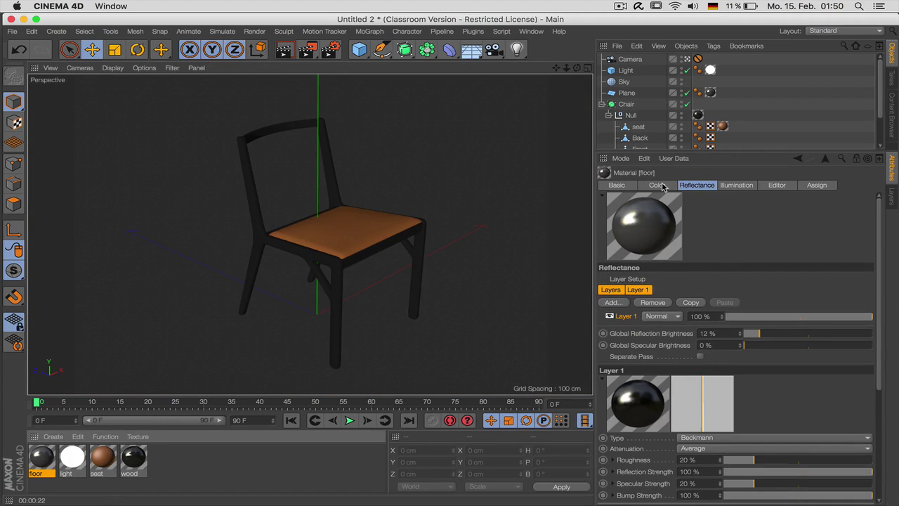
{"action": "left_click", "coordinate": [659, 185]}
{"action": "left_click_drag", "start_coordinate": [764, 341], "coordinate": [847, 333]}
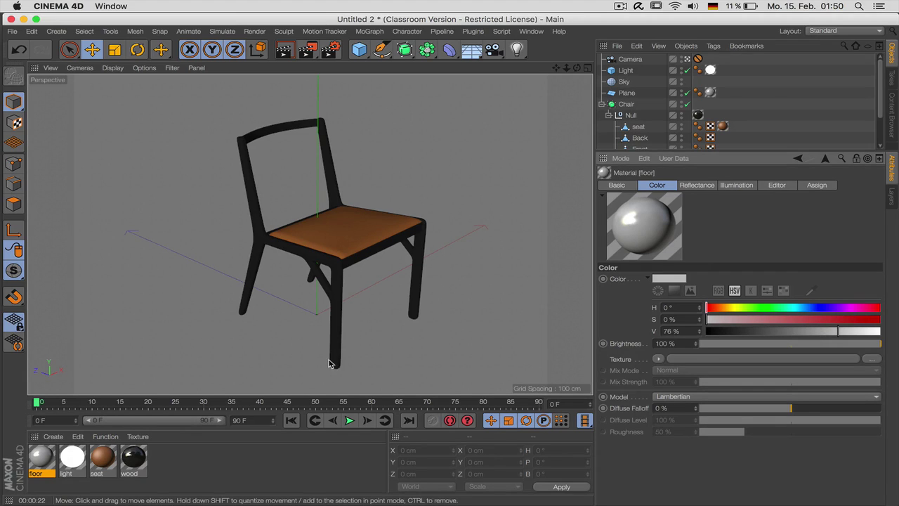
- Set anti-aliasing to Best with a 2x2 maximum level in Render Settings
{"action": "left_click", "coordinate": [330, 49]}
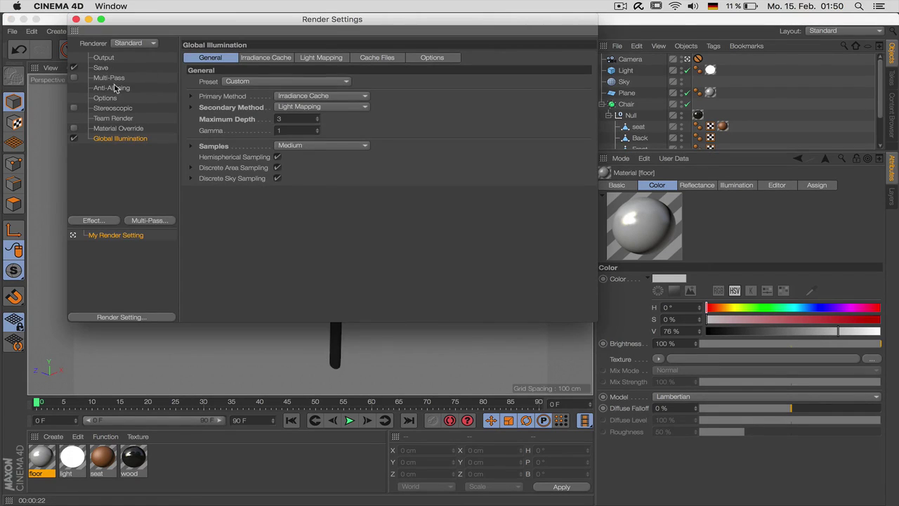
{"action": "left_click", "coordinate": [116, 88]}
{"action": "left_click", "coordinate": [305, 56]}
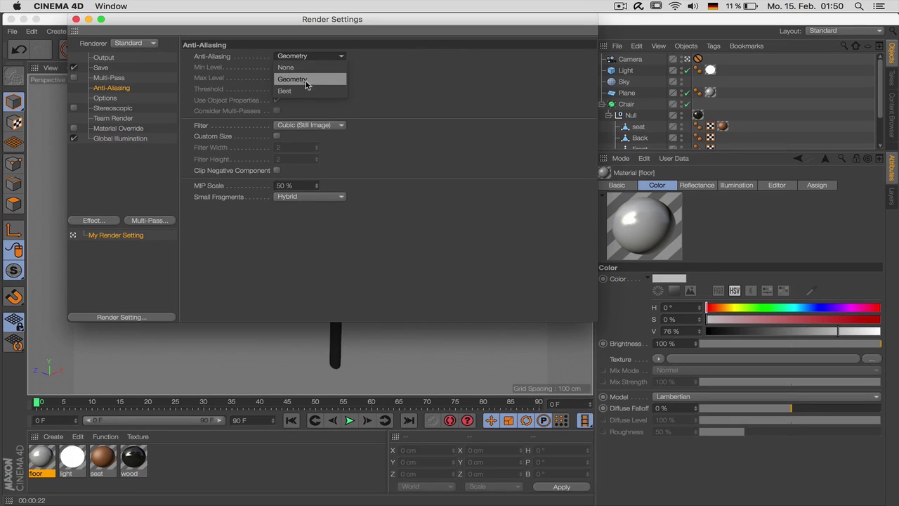
{"action": "left_click", "coordinate": [284, 91]}
{"action": "left_click", "coordinate": [300, 78]}
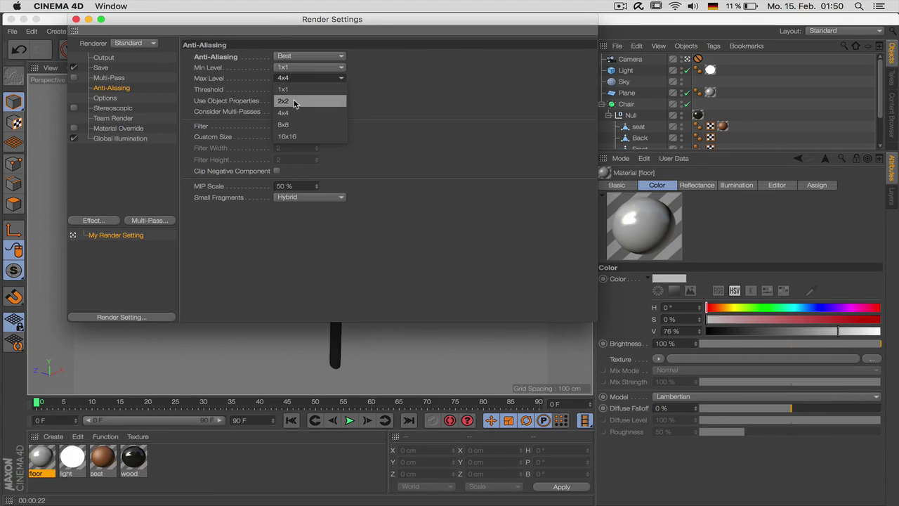
{"action": "left_click", "coordinate": [298, 102]}
- Set the output size to 3200 x 2400 with Lock Ratio on, then close Render Settings
{"action": "left_click", "coordinate": [104, 57]}
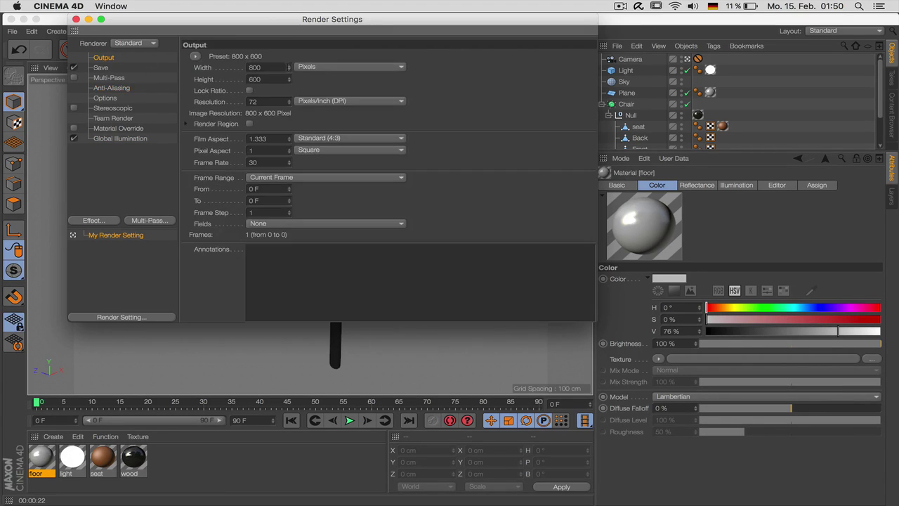
{"action": "left_click", "coordinate": [270, 67]}
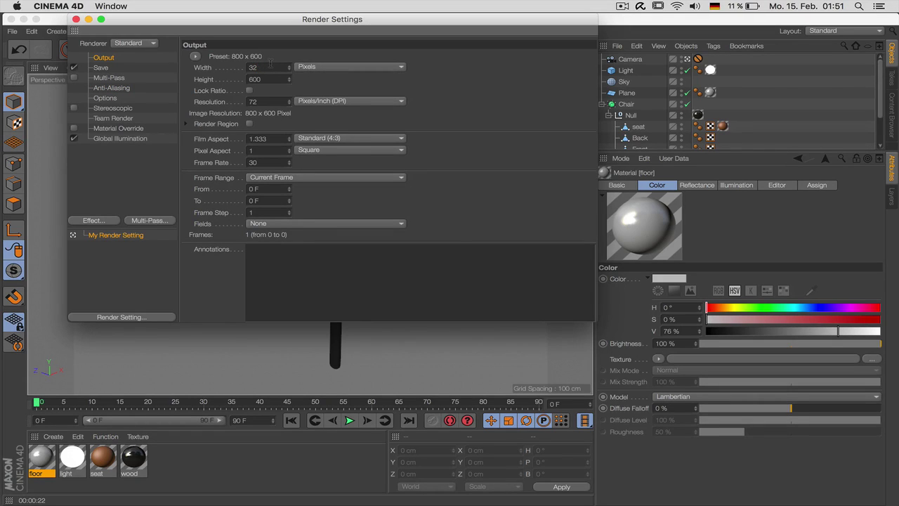
{"action": "type", "text": "3200"}
{"action": "key", "text": "Tab"}
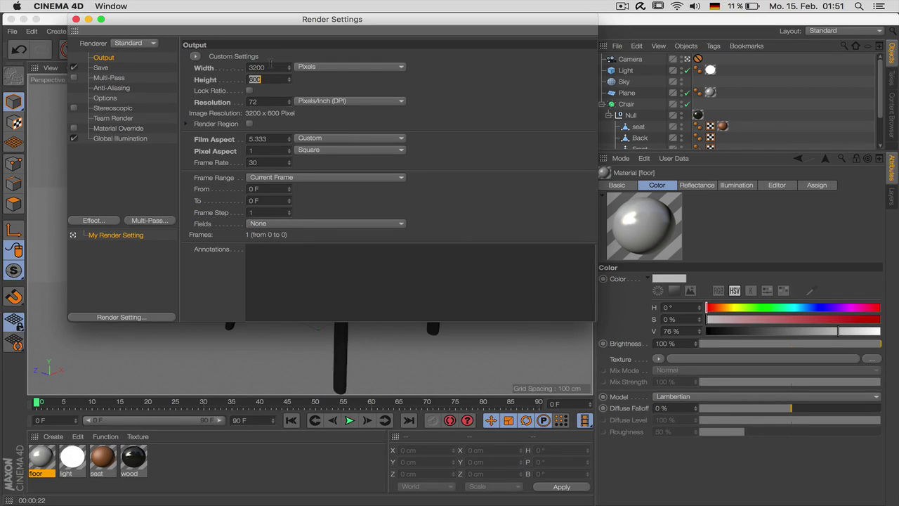
{"action": "type", "text": "24"}
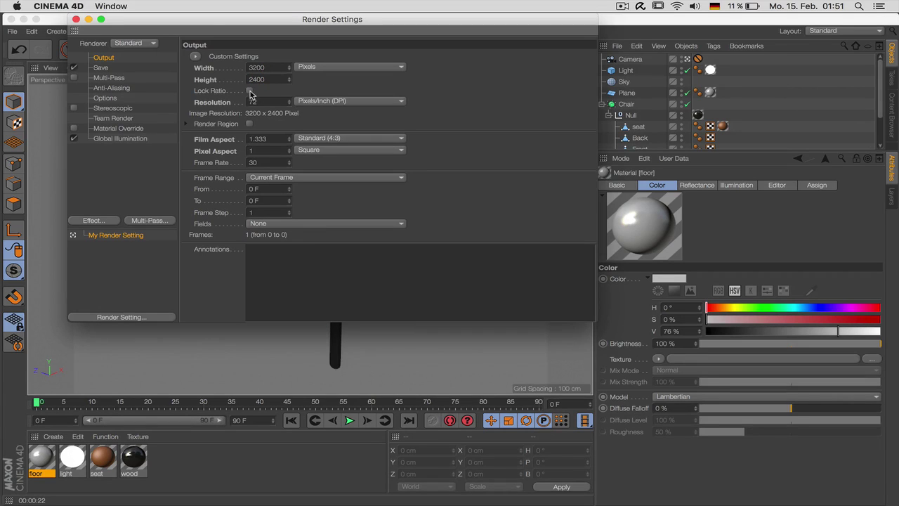
{"action": "left_click", "coordinate": [249, 90]}
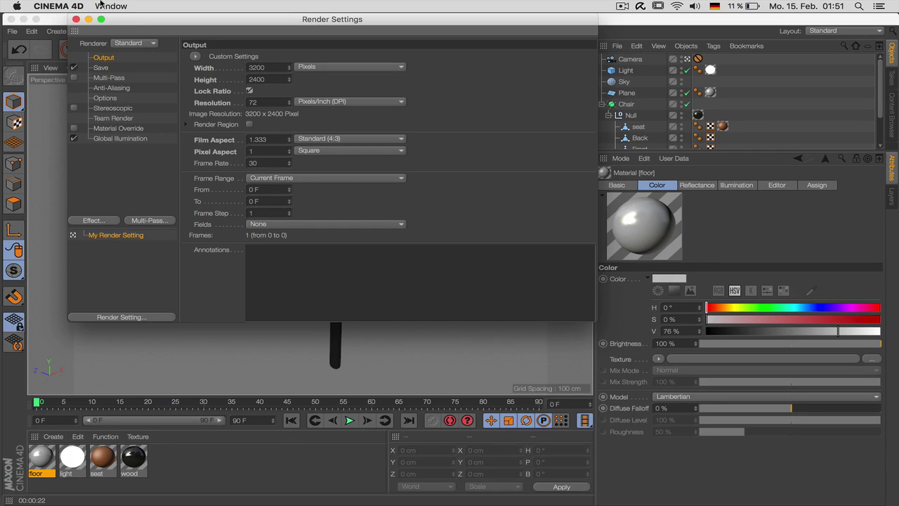
{"action": "left_click", "coordinate": [76, 20]}
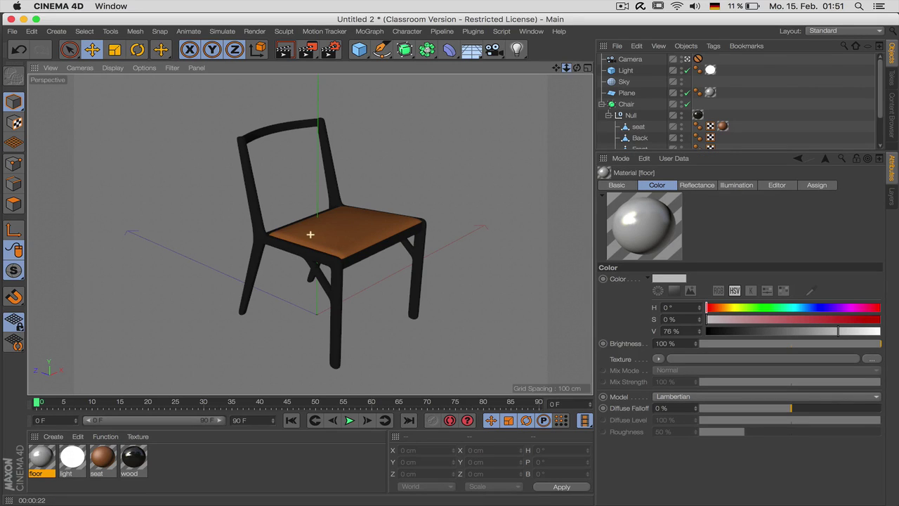
- Move the Protection tag to the Light, pan and dolly the camera closer, then return the tag
{"action": "left_click", "coordinate": [635, 59]}
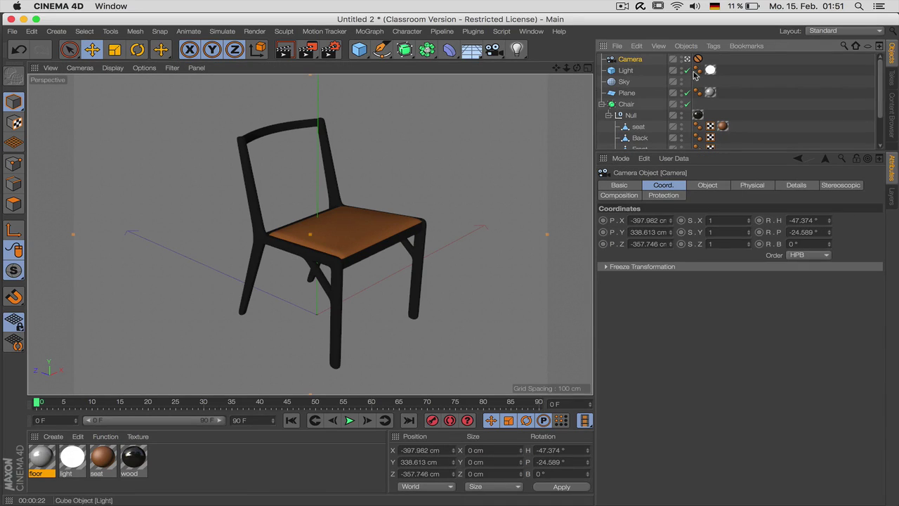
{"action": "left_click_drag", "start_coordinate": [697, 59], "coordinate": [723, 71]}
{"action": "mouse_move", "coordinate": [310, 234]}
{"action": "middle_mouse_down", "text": "alt"}
{"action": "mouse_move", "coordinate": [303, 229]}
{"action": "mouse_move", "coordinate": [310, 235]}
{"action": "middle_mouse_up", "text": "alt"}
{"action": "mouse_move", "coordinate": [566, 68]}
{"action": "left_mouse_down"}
{"action": "mouse_move", "coordinate": [580, 68]}
{"action": "mouse_move", "coordinate": [562, 69]}
{"action": "left_mouse_up"}
{"action": "left_click_drag", "start_coordinate": [723, 69], "coordinate": [696, 61]}
{"action": "left_click", "coordinate": [744, 76]}
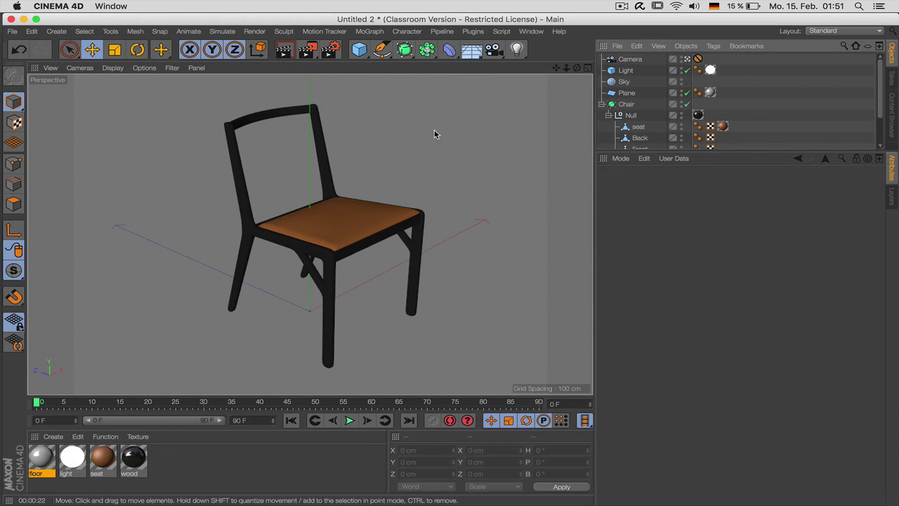
- Render to the Picture Viewer, inspect the full render maximised at 50% zoom, then stop it
{"action": "left_click", "coordinate": [309, 51]}
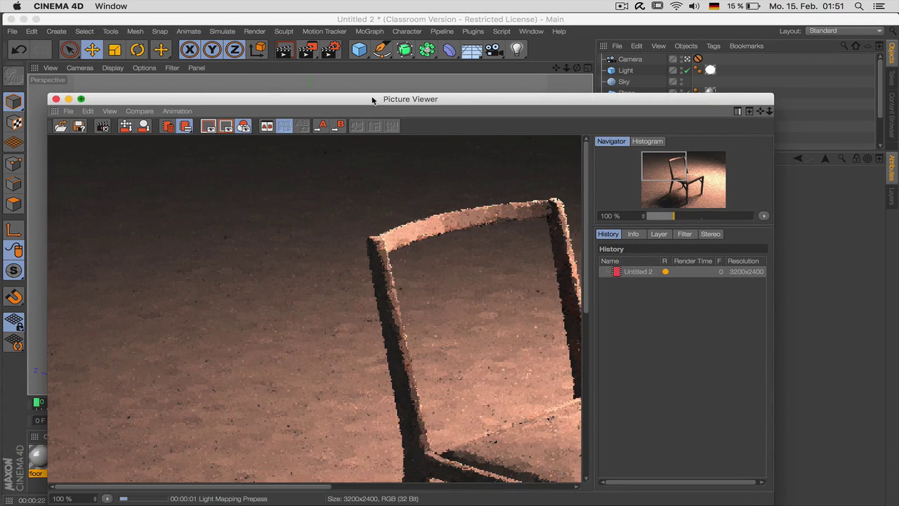
{"action": "double_click", "coordinate": [373, 98]}
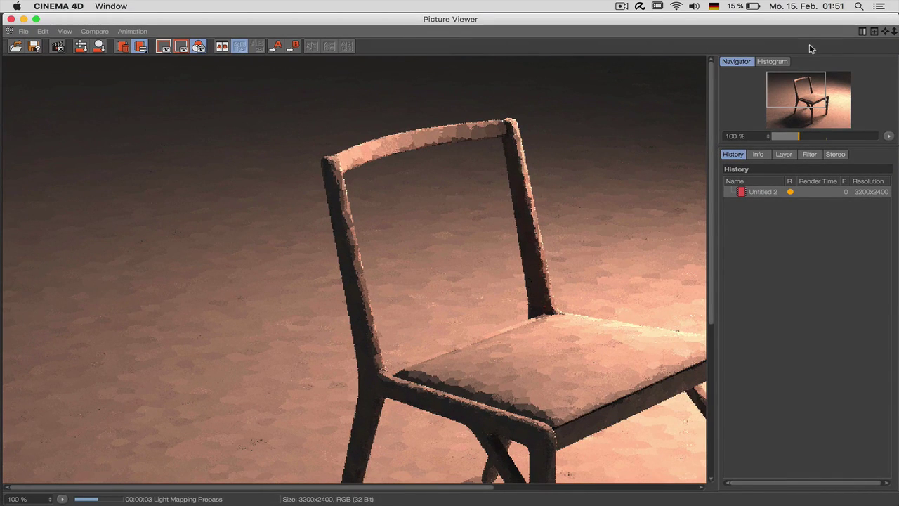
{"action": "left_click", "coordinate": [863, 32]}
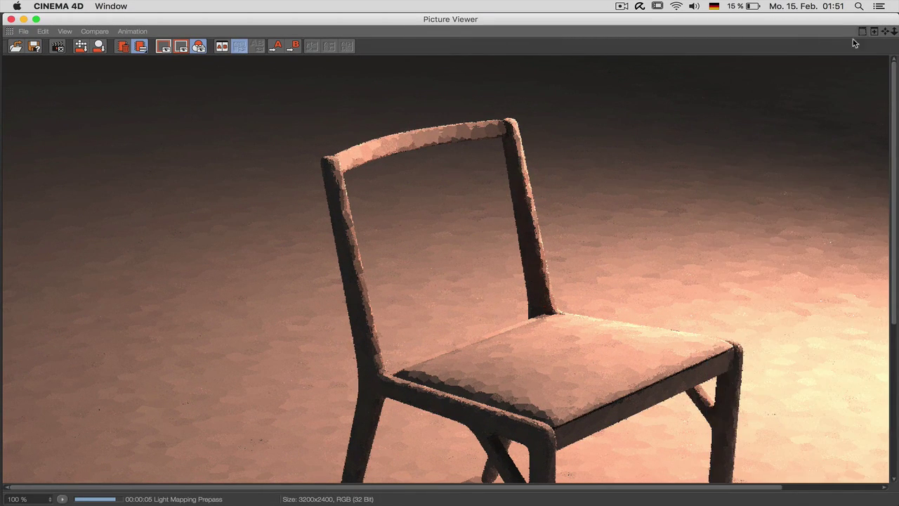
{"action": "left_click_drag", "start_coordinate": [630, 378], "coordinate": [486, 197]}
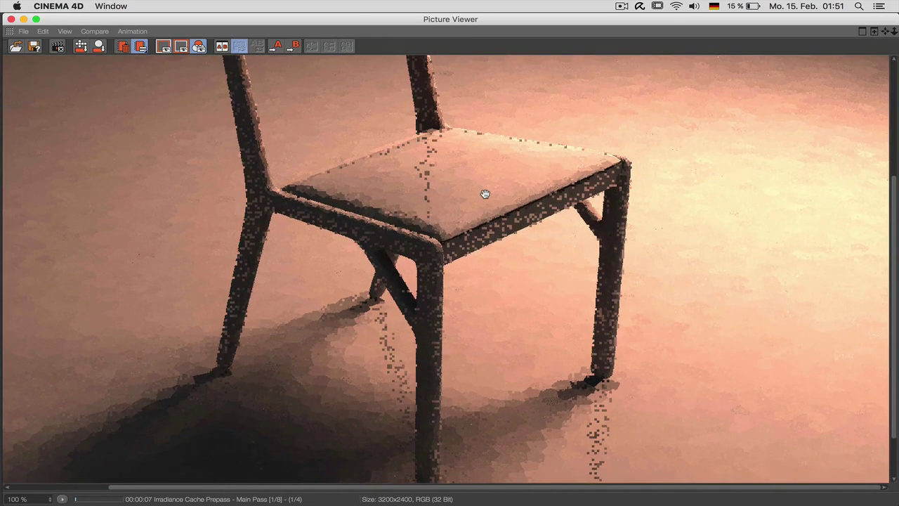
{"action": "left_click", "coordinate": [62, 499]}
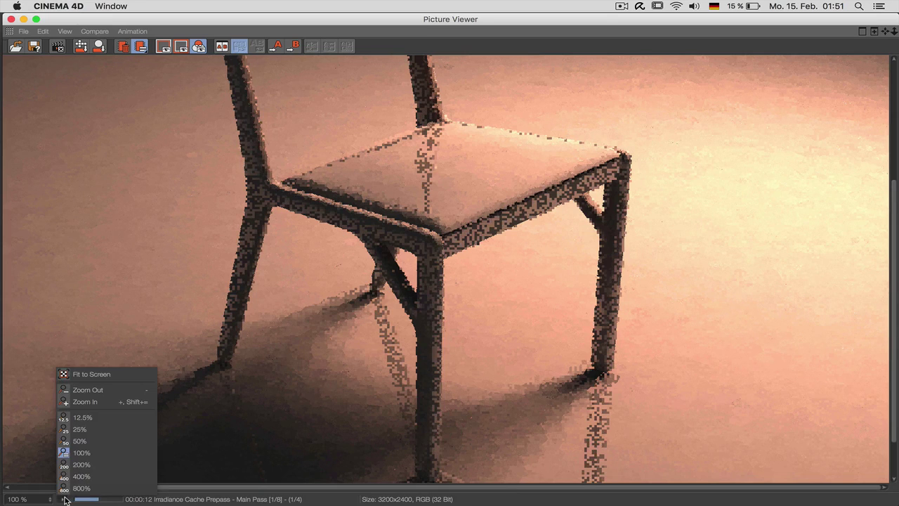
{"action": "left_click", "coordinate": [81, 441]}
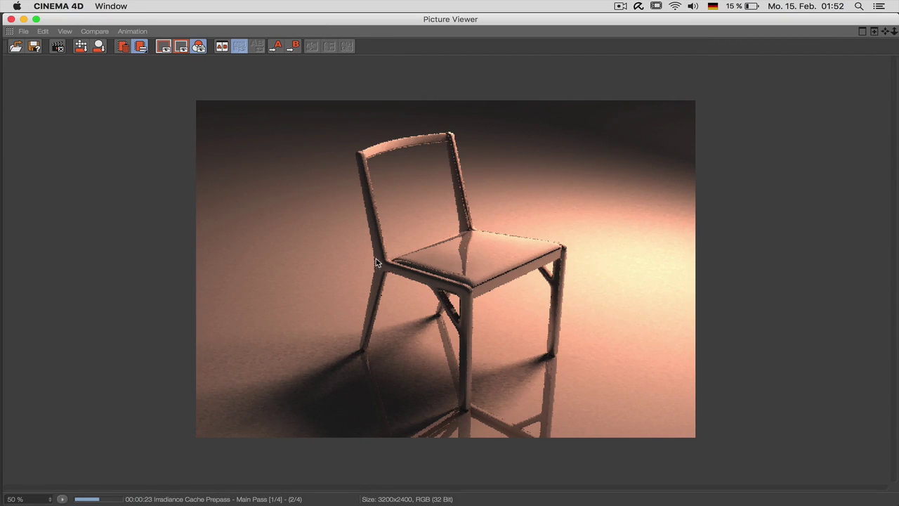
{"action": "left_click", "coordinate": [10, 19]}
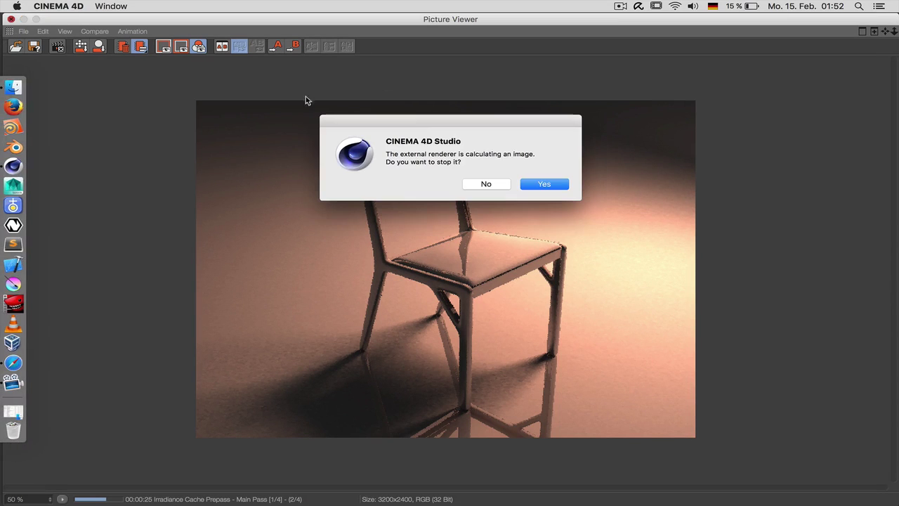
{"action": "left_click", "coordinate": [545, 184]}
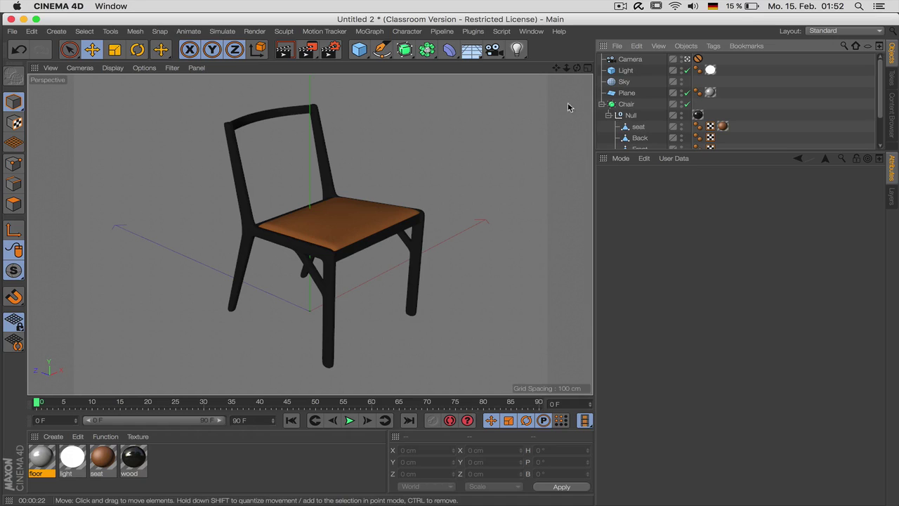
- Move the Protection tag to the Light and enable a 4-cell composition grid on the Camera
{"action": "left_click_drag", "start_coordinate": [697, 59], "coordinate": [723, 70]}
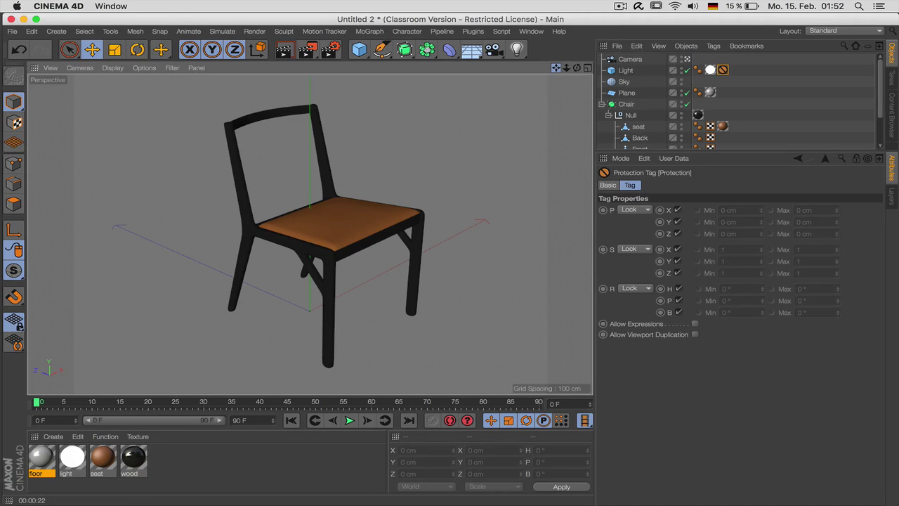
{"action": "left_click_drag", "start_coordinate": [555, 67], "coordinate": [540, 68]}
{"action": "left_click", "coordinate": [641, 60]}
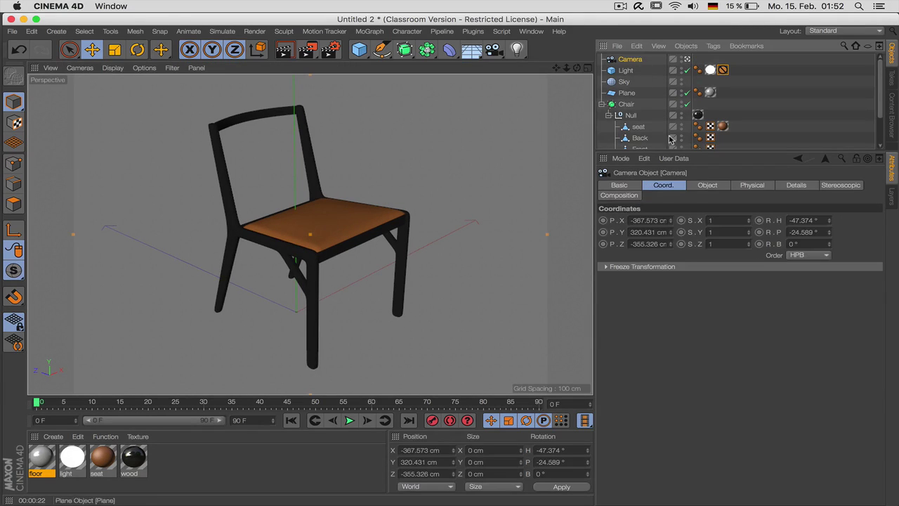
{"action": "left_click", "coordinate": [620, 195]}
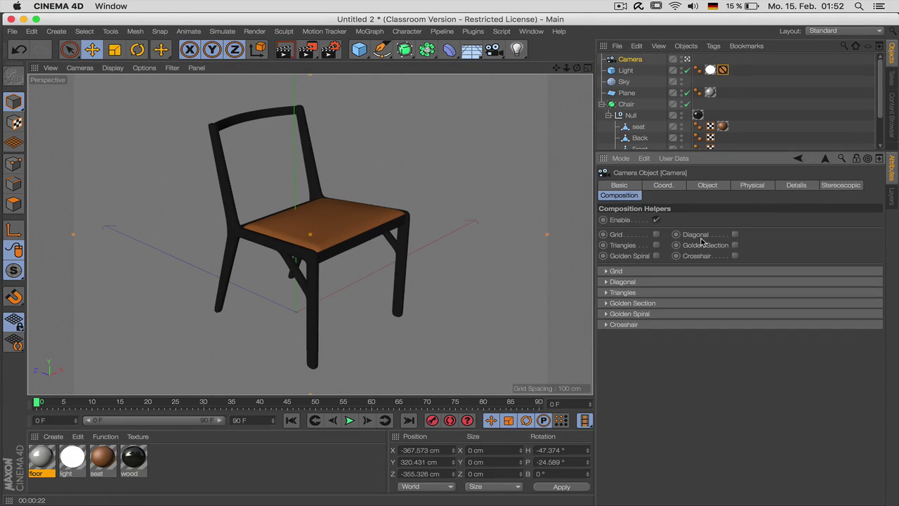
{"action": "left_click", "coordinate": [657, 235]}
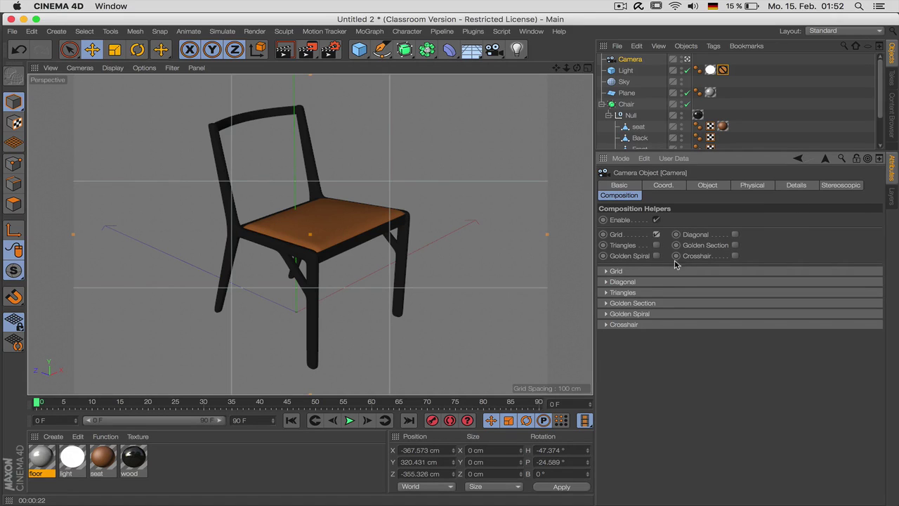
{"action": "left_click", "coordinate": [635, 272]}
{"action": "left_click", "coordinate": [710, 284]}
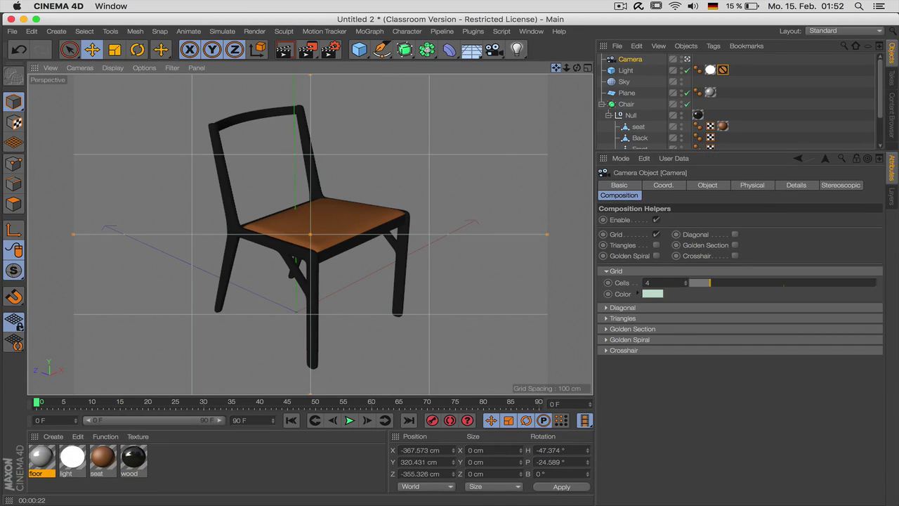
- Nudge the camera to reframe the chair and put the Protection tag back on it
{"action": "left_click_drag", "start_coordinate": [556, 68], "coordinate": [552, 68]}
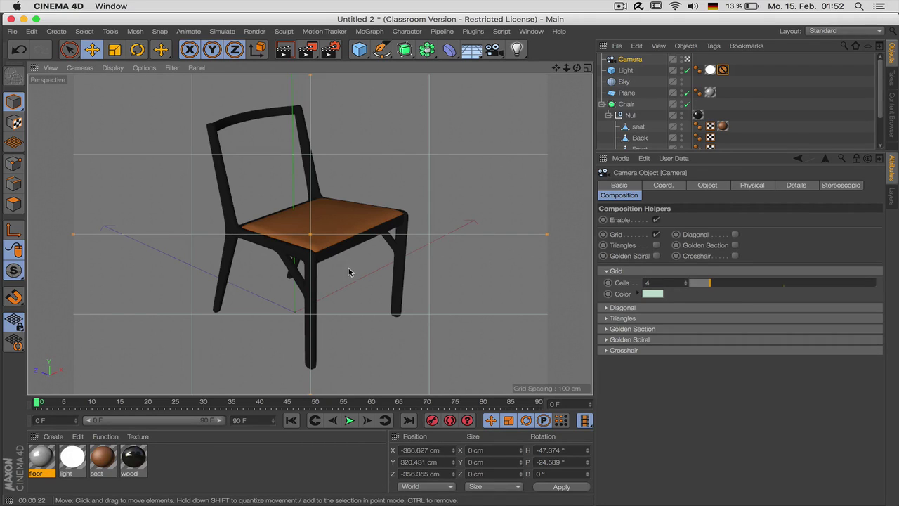
{"action": "left_click_drag", "start_coordinate": [344, 281], "coordinate": [345, 279], "text": "alt"}
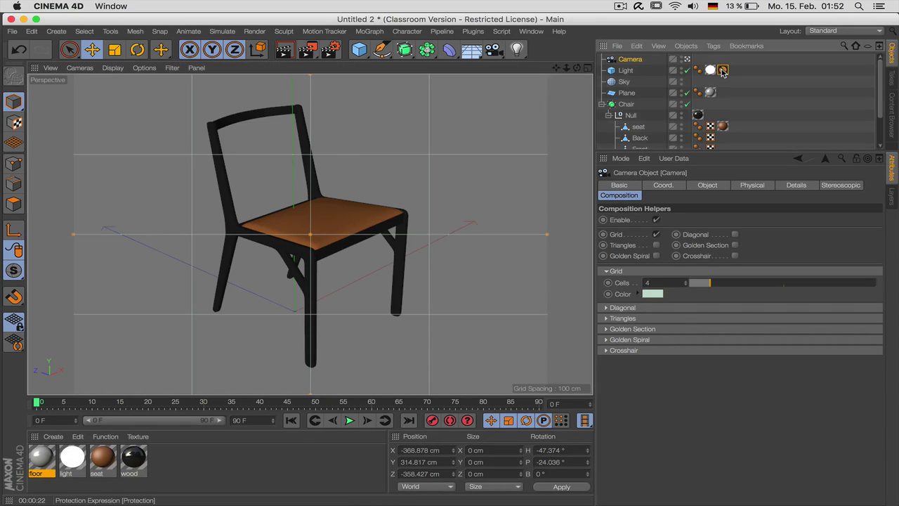
{"action": "left_click_drag", "start_coordinate": [723, 70], "coordinate": [712, 61]}
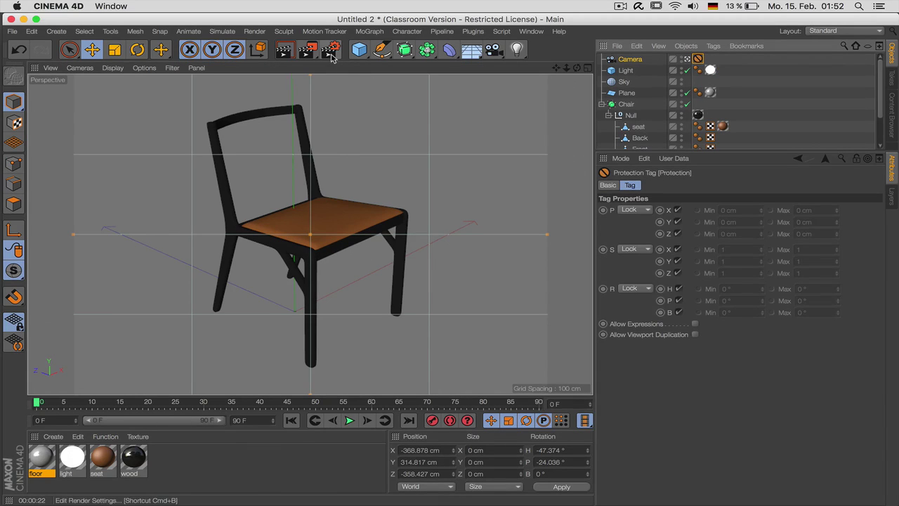
- Start a new render and close the alpha-chair-2.jpg reference tab in Safari
{"action": "left_click", "coordinate": [307, 51]}
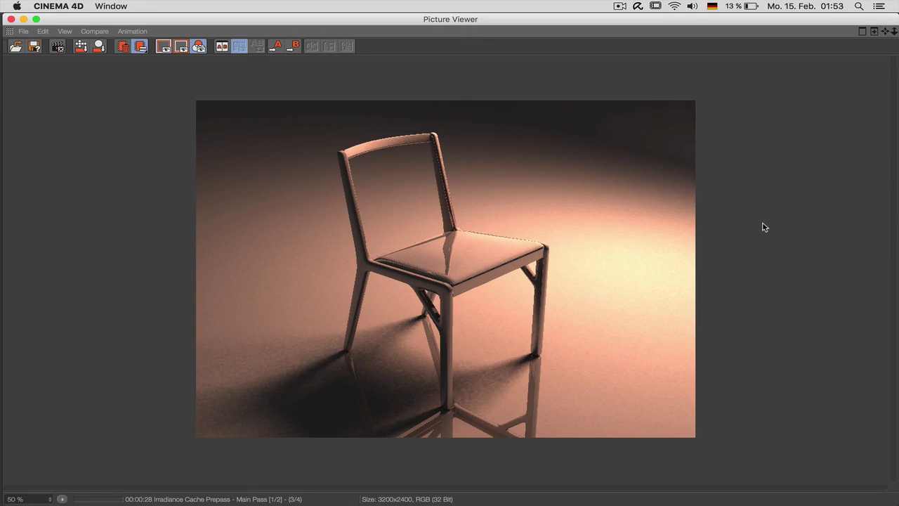
{"action": "key", "text": "super+Tab"}
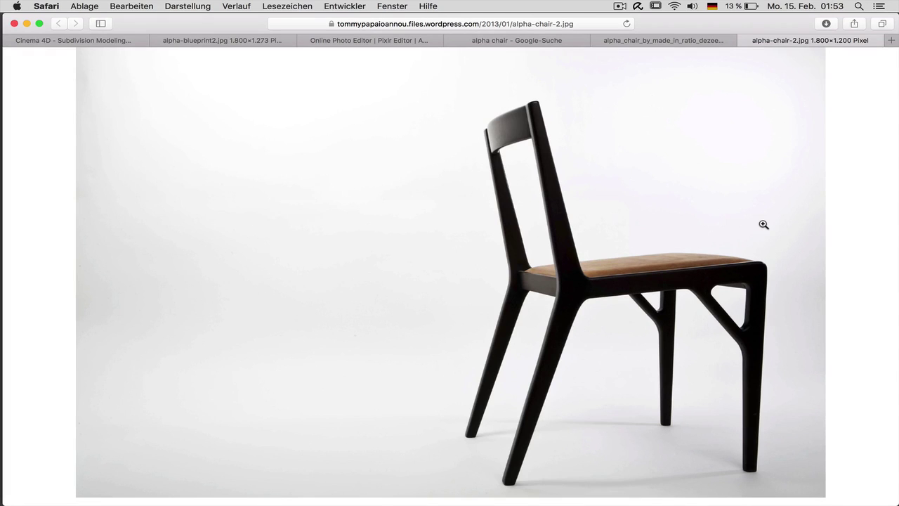
{"action": "key", "text": "super+w"}
{"action": "key", "text": "super+Tab"}
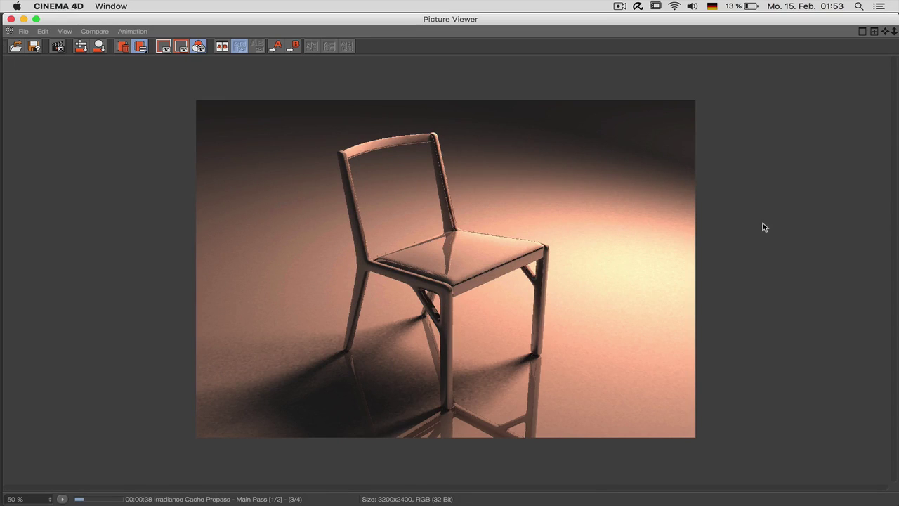
- Stop the render, switch to the four-view layout and render the Perspective view
{"action": "left_click", "coordinate": [10, 19]}
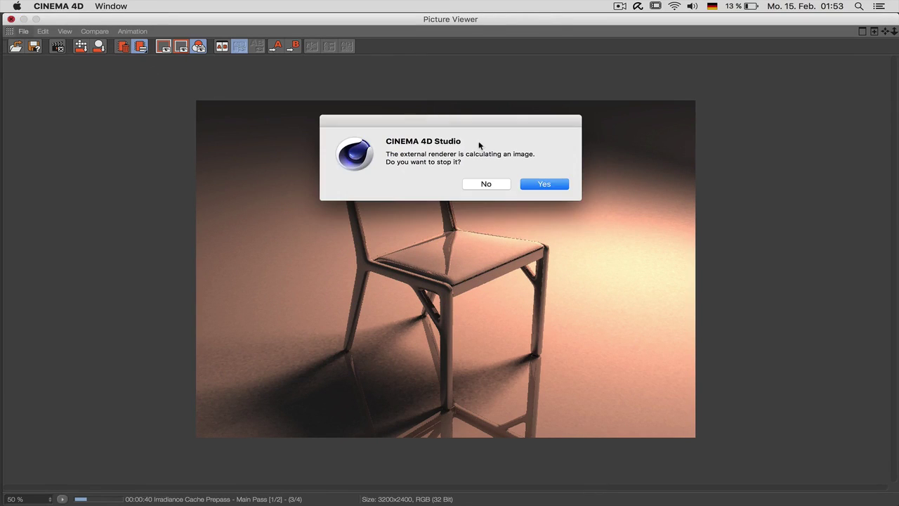
{"action": "left_click", "coordinate": [560, 183]}
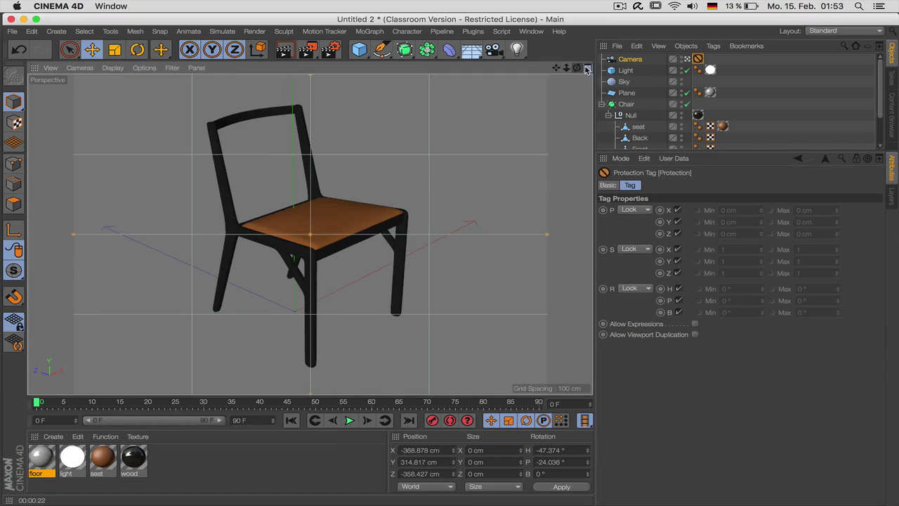
{"action": "left_click", "coordinate": [584, 69]}
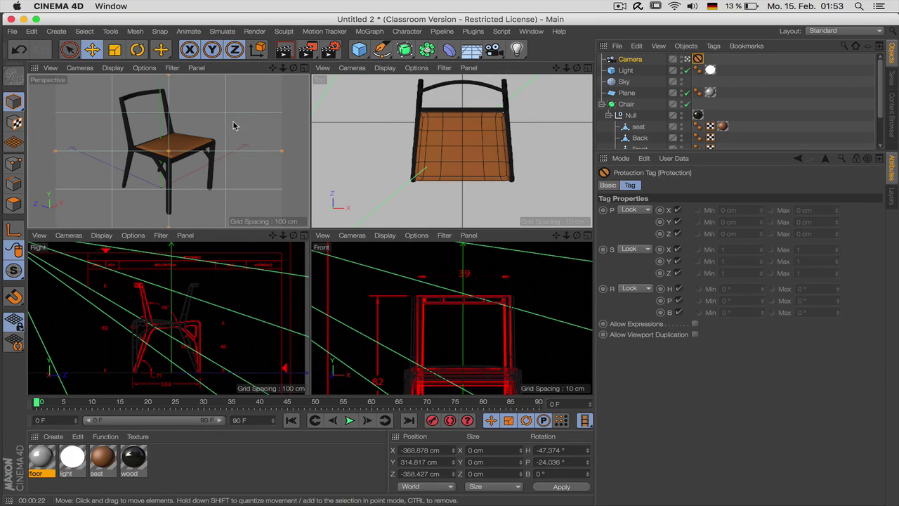
{"action": "key", "text": "ctrl+r"}
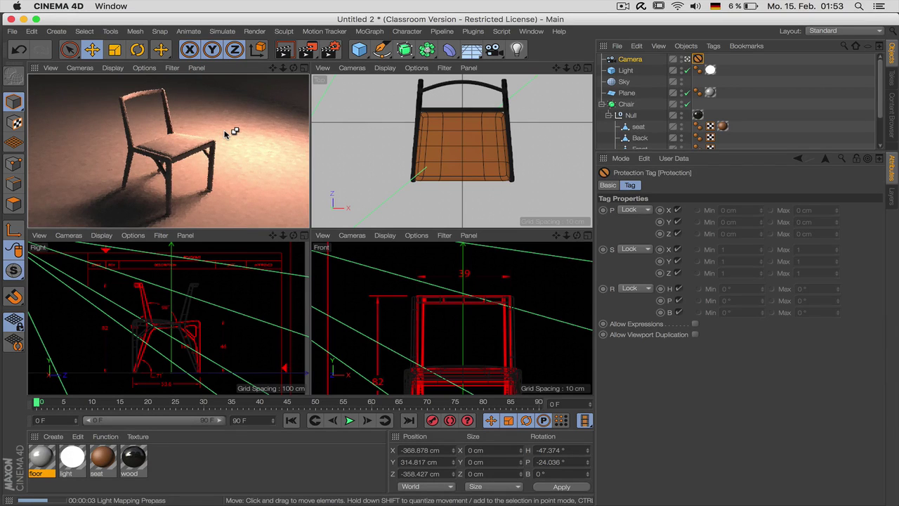
- Reopen the black Alpha chair photo with tan seat at original size from Google image results
{"action": "key", "text": "super+Tab"}
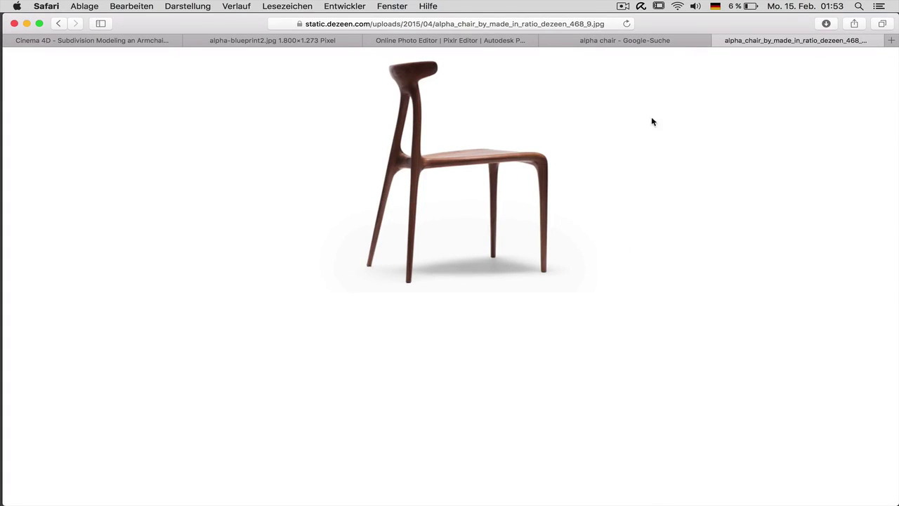
{"action": "key", "text": "ctrl+shift+Tab"}
{"action": "key", "text": "ctrl+Tab"}
{"action": "key", "text": "ctrl+Tab"}
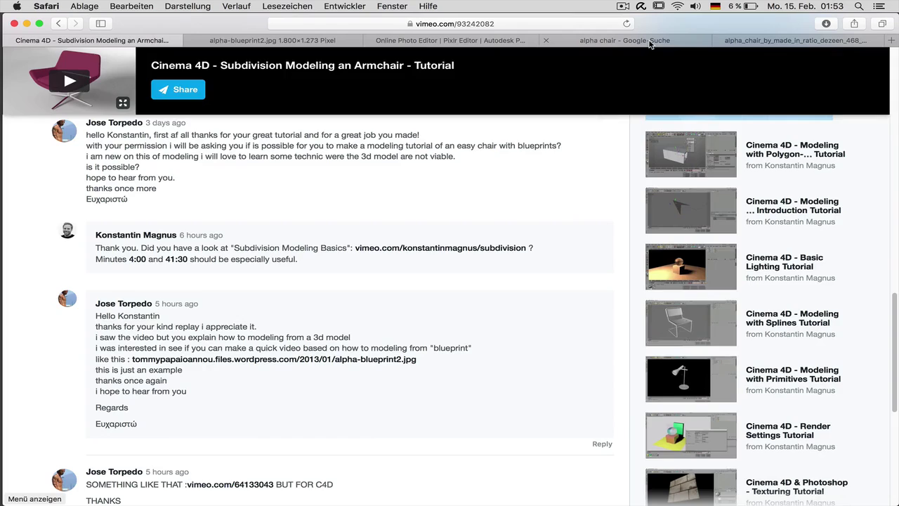
{"action": "key", "text": "ctrl+Tab"}
{"action": "key", "text": "ctrl+Tab"}
{"action": "key", "text": "ctrl+Tab"}
{"action": "key", "text": "ctrl+Tab"}
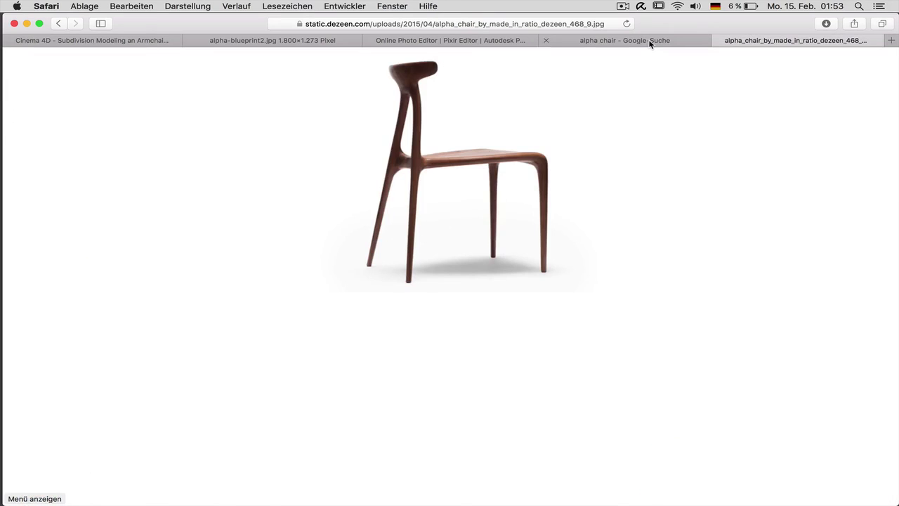
{"action": "left_click", "coordinate": [650, 43]}
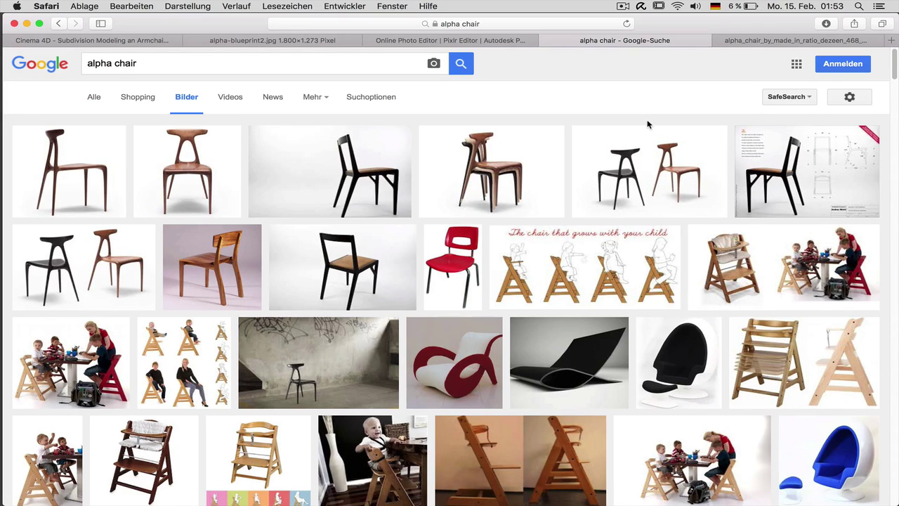
{"action": "left_click", "coordinate": [355, 203], "text": "super"}
{"action": "key", "text": "ctrl+Tab"}
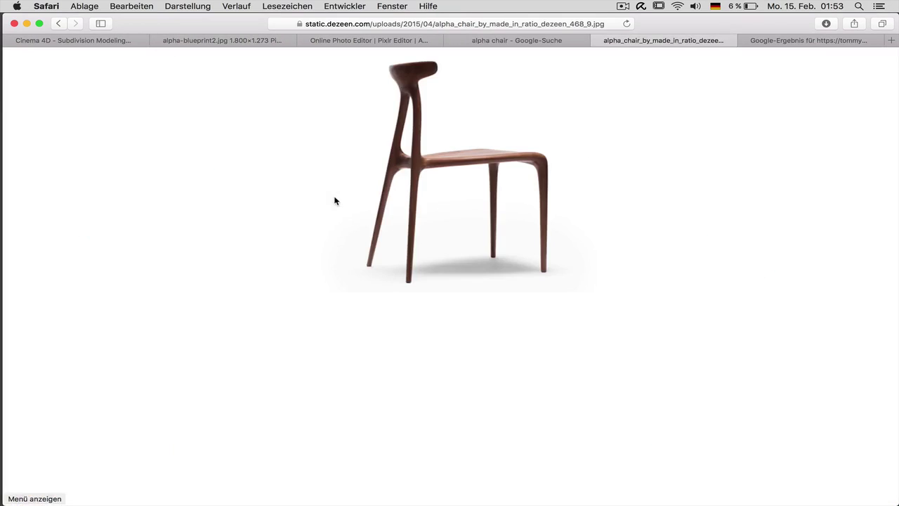
{"action": "key", "text": "ctrl+Tab"}
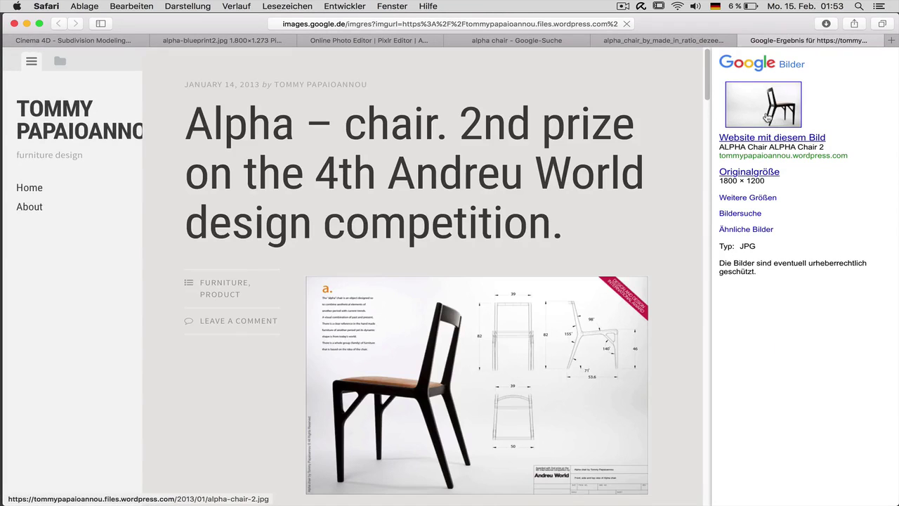
{"action": "left_click", "coordinate": [764, 173]}
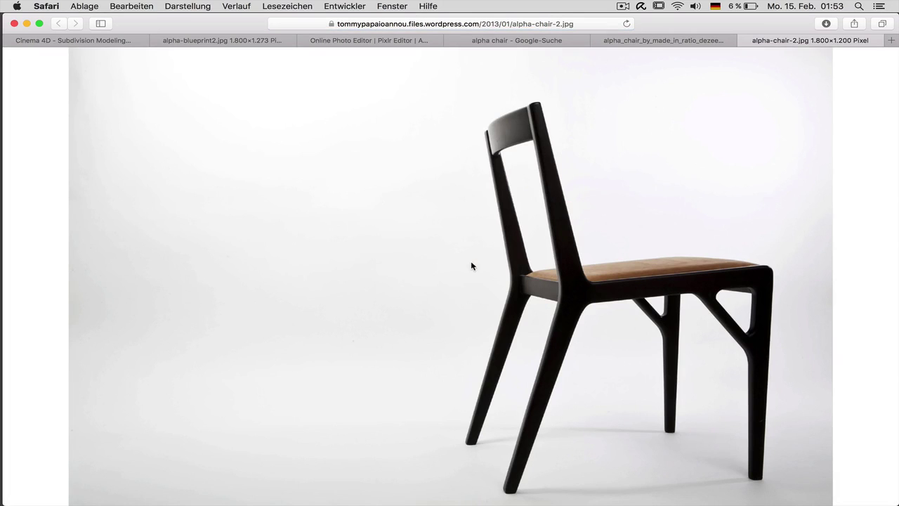
{"action": "key", "text": "super+Tab"}
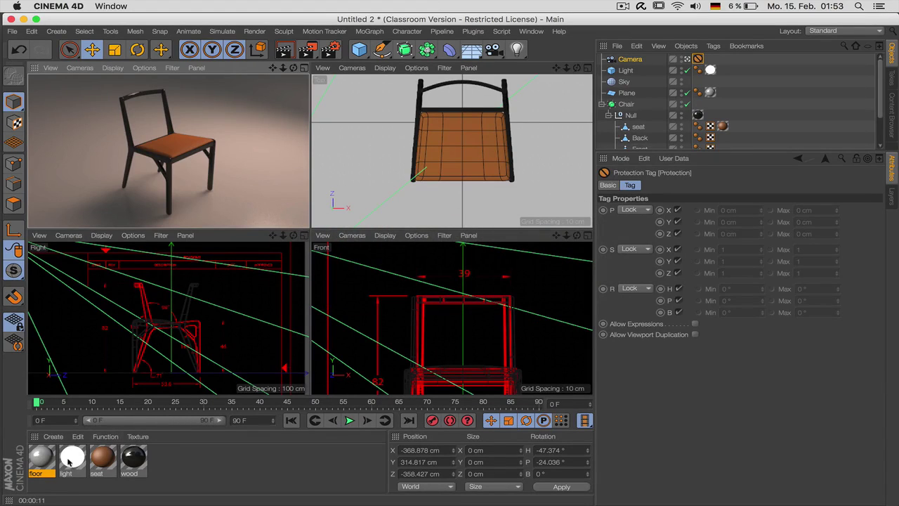
- Raise the floor material colour to 91% value and set the Sky display colour lighter grey
{"action": "left_click", "coordinate": [46, 460]}
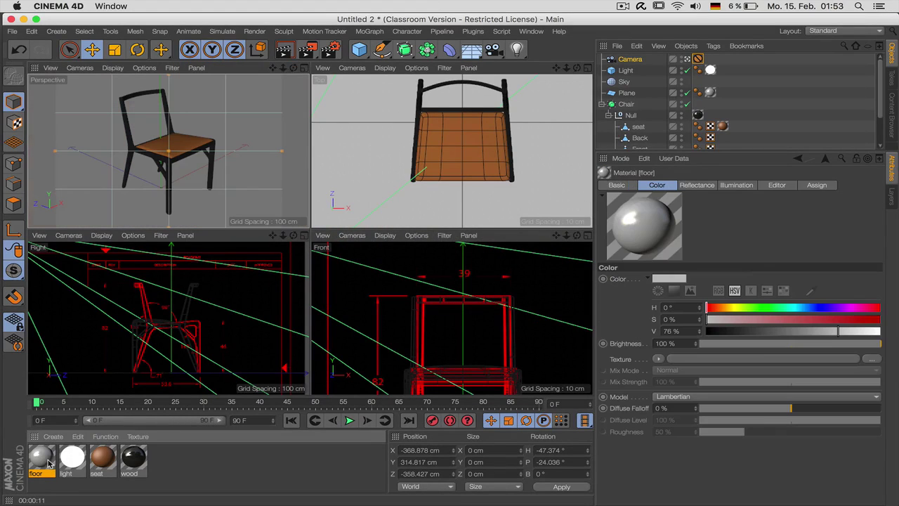
{"action": "left_click_drag", "start_coordinate": [862, 337], "coordinate": [866, 338]}
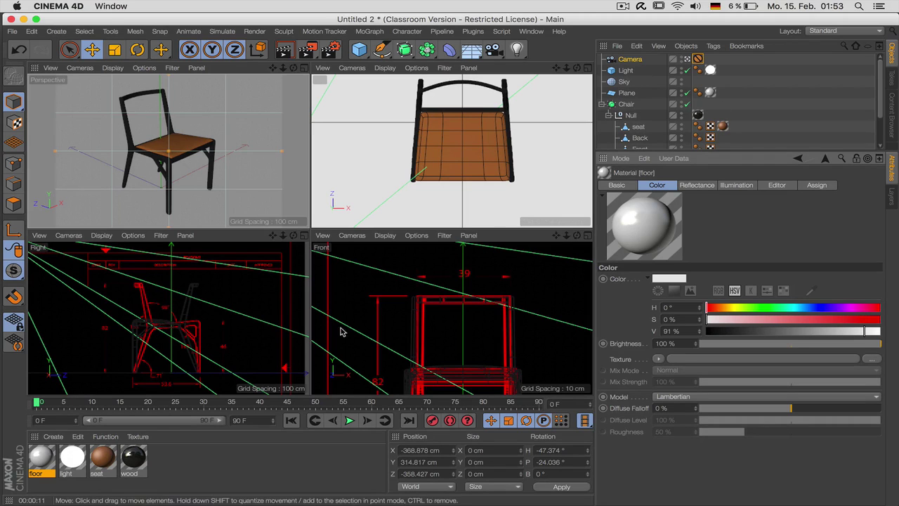
{"action": "left_click", "coordinate": [624, 81]}
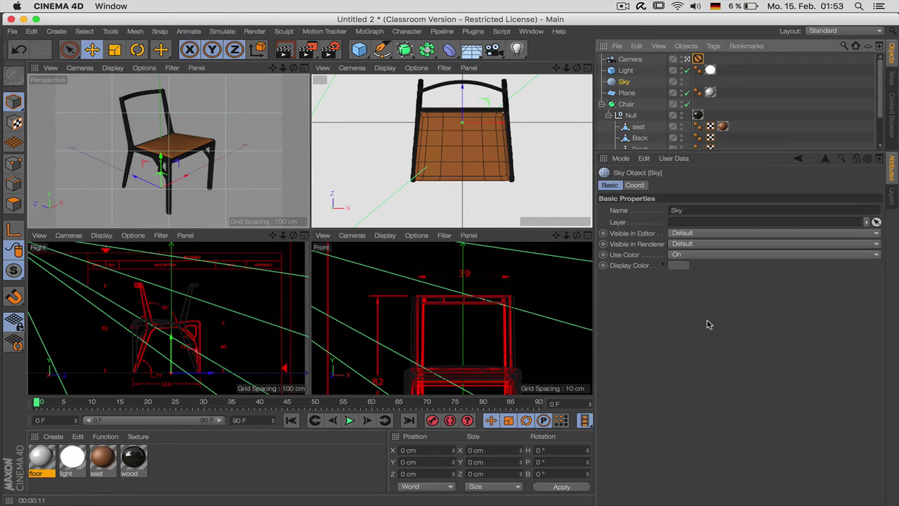
{"action": "left_click", "coordinate": [676, 267]}
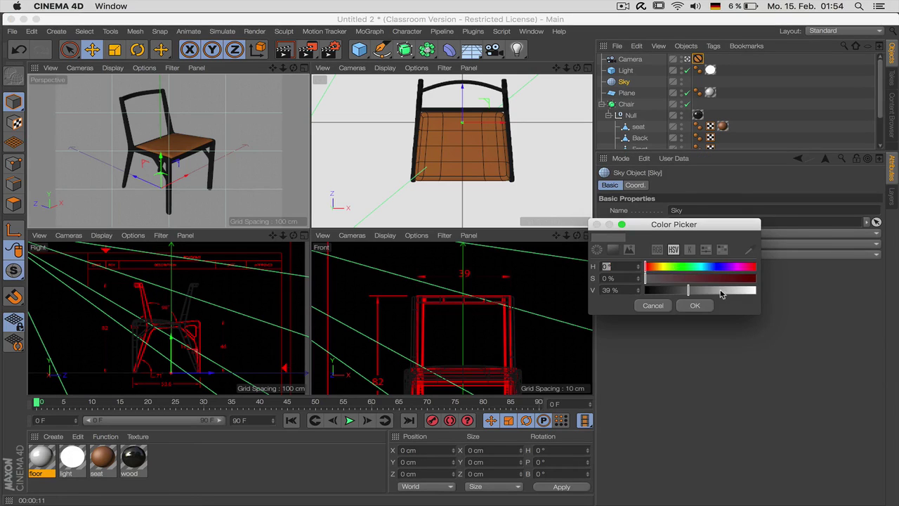
{"action": "left_click", "coordinate": [721, 294]}
{"action": "left_click", "coordinate": [699, 305]}
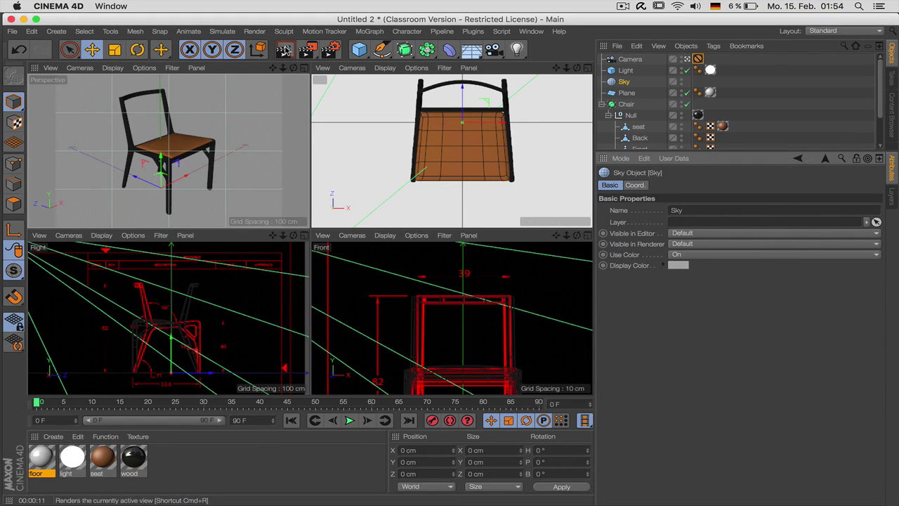
- Choose Render Region and mark a small area beside the chair legs in the Perspective view
{"action": "left_click_drag", "start_coordinate": [307, 49], "coordinate": [372, 68]}
{"action": "left_click_drag", "start_coordinate": [97, 166], "coordinate": [142, 211]}
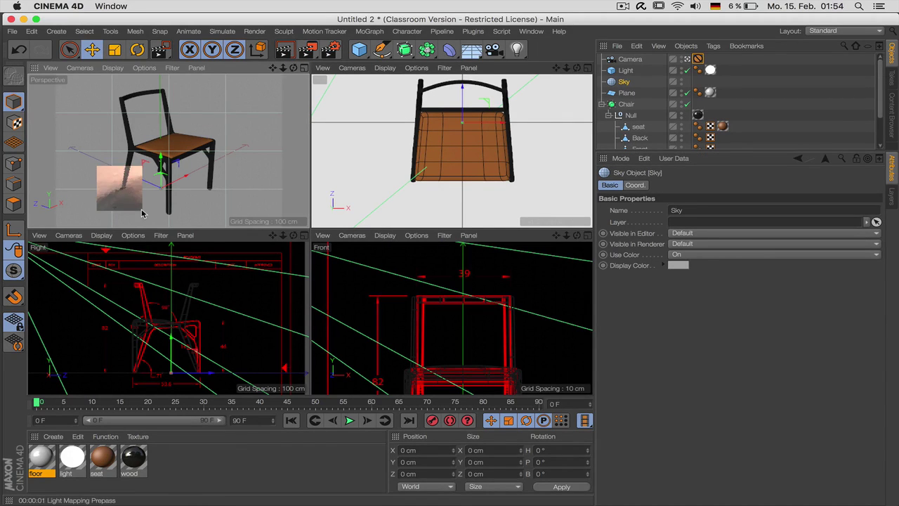